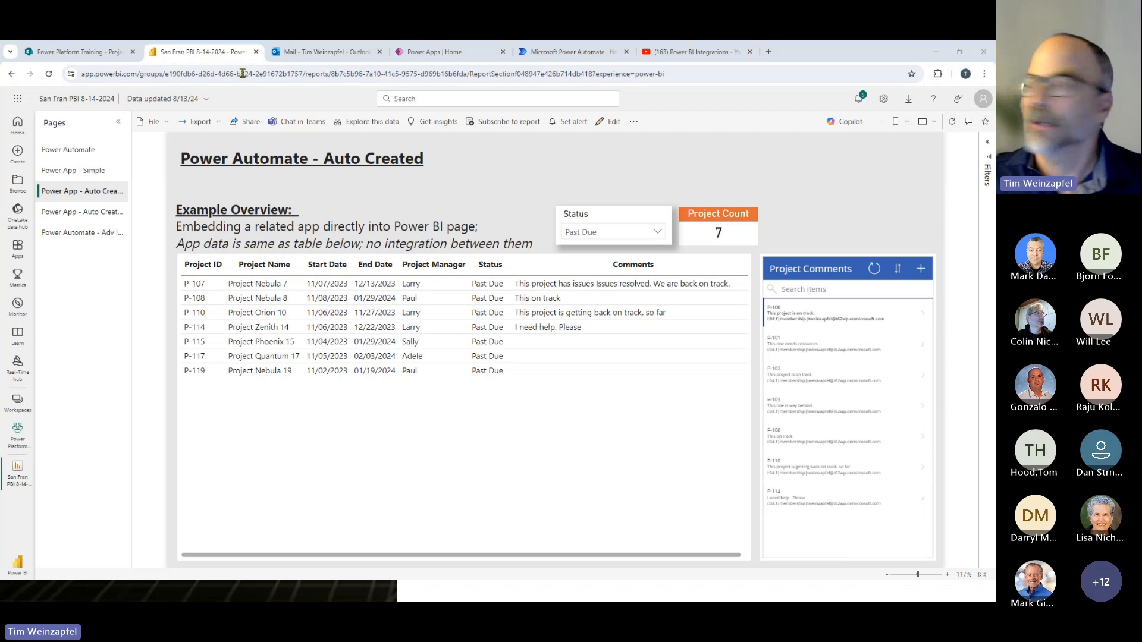
# - Switch to Power BI Desktop and clear the Status slicer on the Power Automate page to show all projects in the table
pyautogui.hotkey('alt', 'Tab')
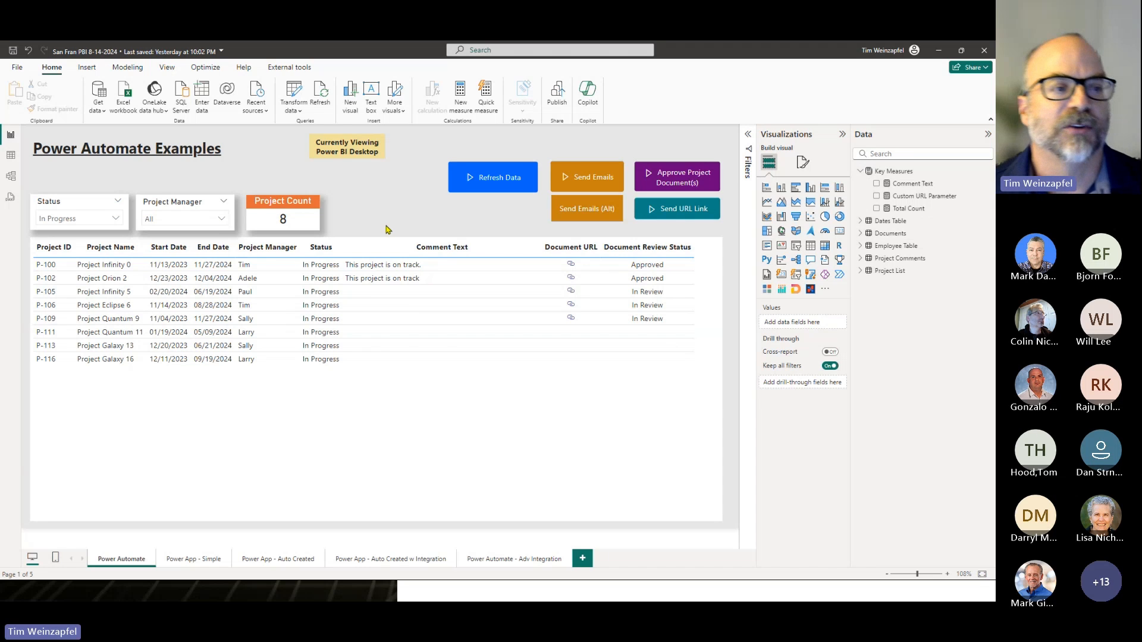
pyautogui.click(106, 205)
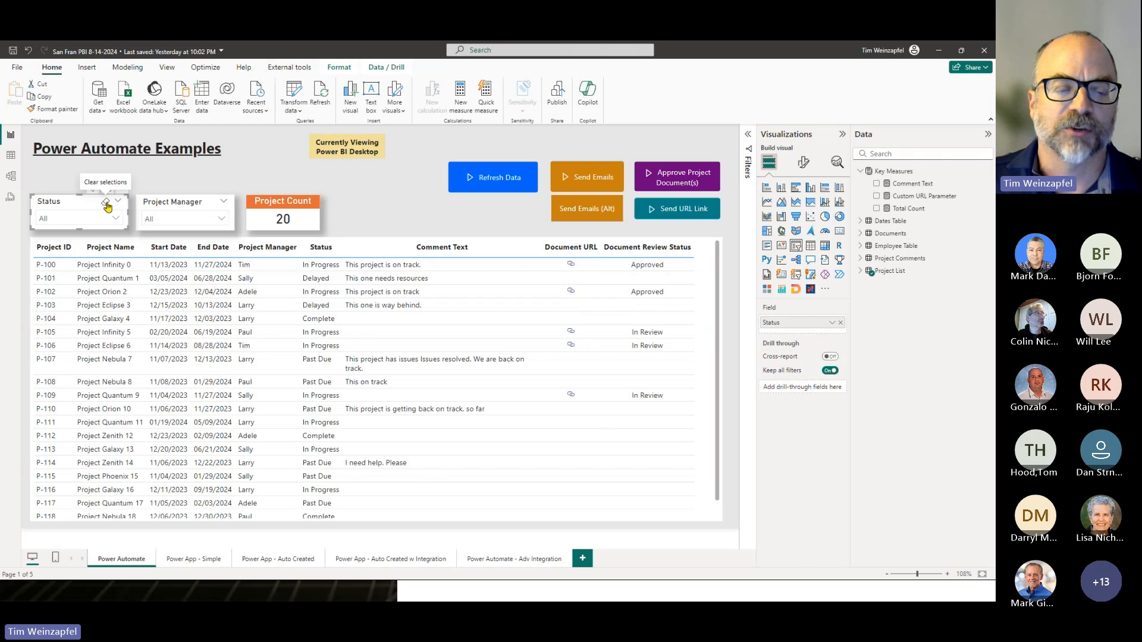
pyautogui.scroll(-1, 63, 360)
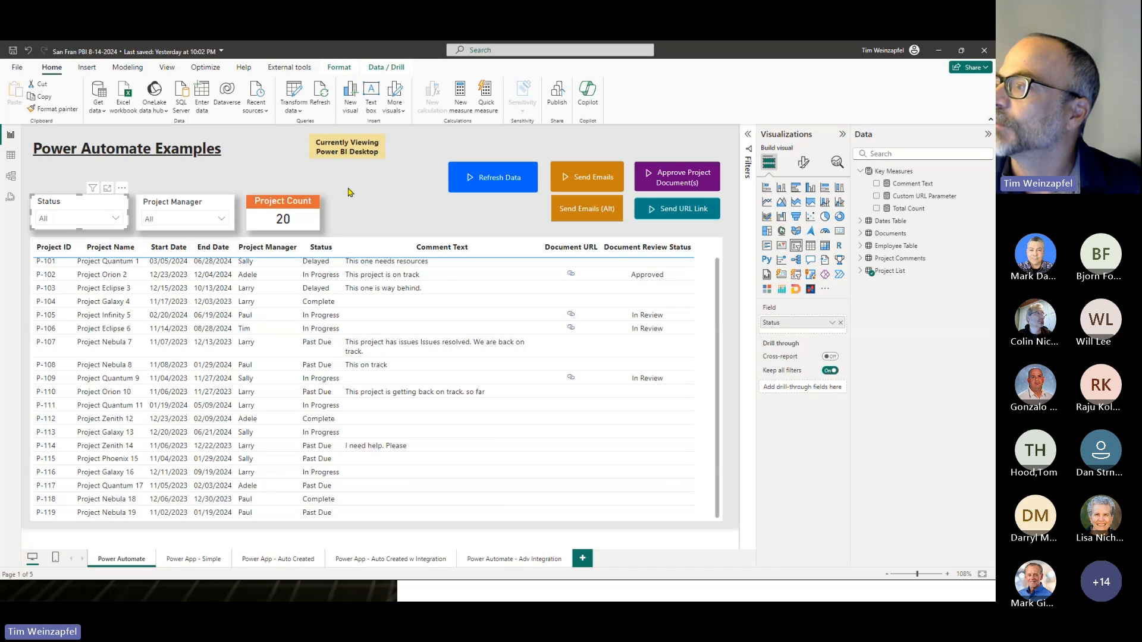
# - View the Power Automate home page in the browser and return to the report in Power BI Desktop
pyautogui.hotkey('alt', 'Tab')
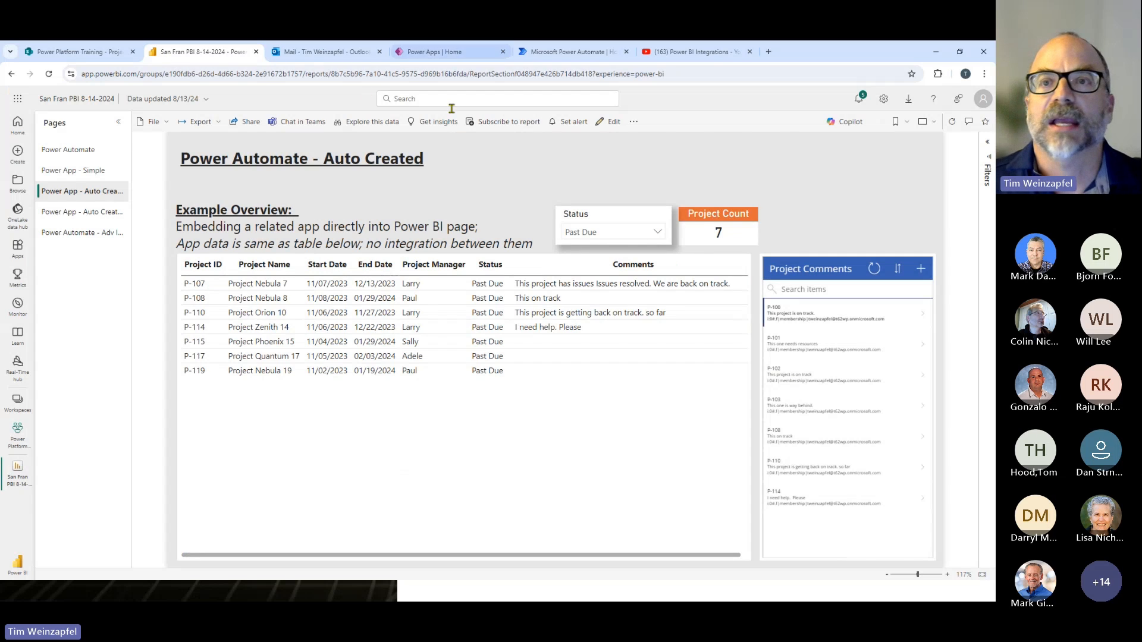
pyautogui.click(596, 51)
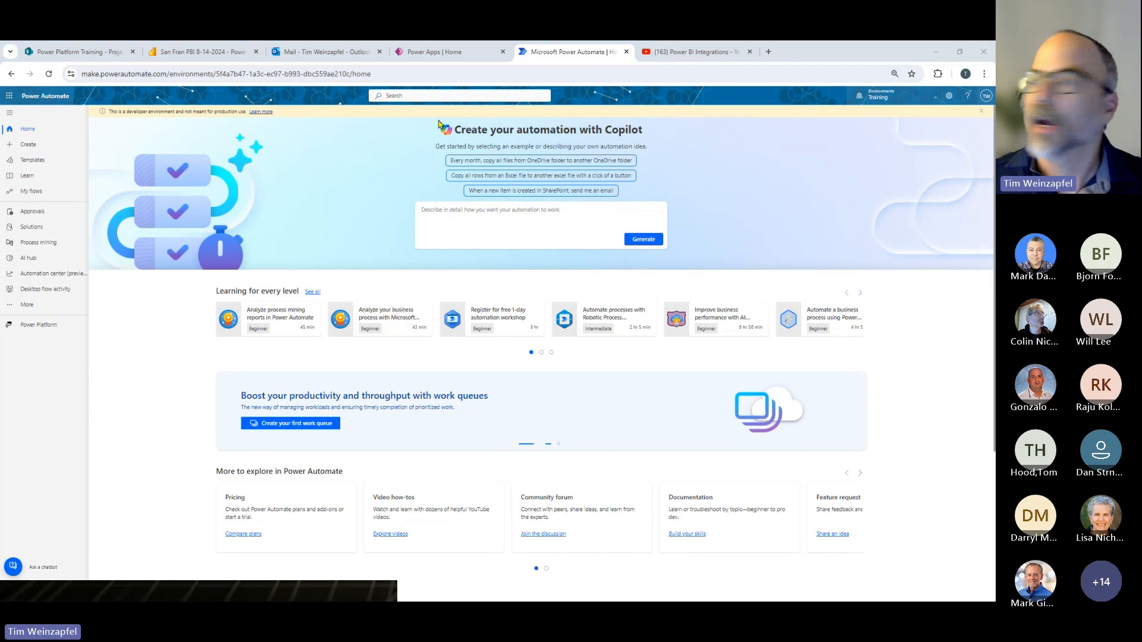
pyautogui.hotkey('alt', 'Tab')
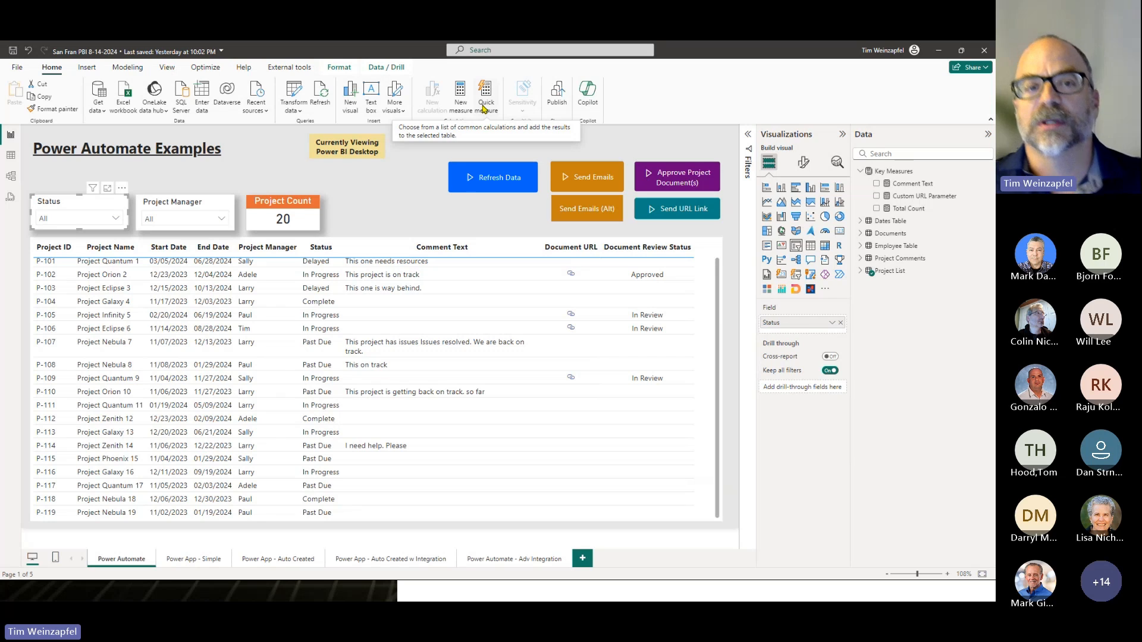
# - Add a new Power Automate for Power BI visual to the page and move it over the table, just below the Refresh Data button
pyautogui.click(486, 173)
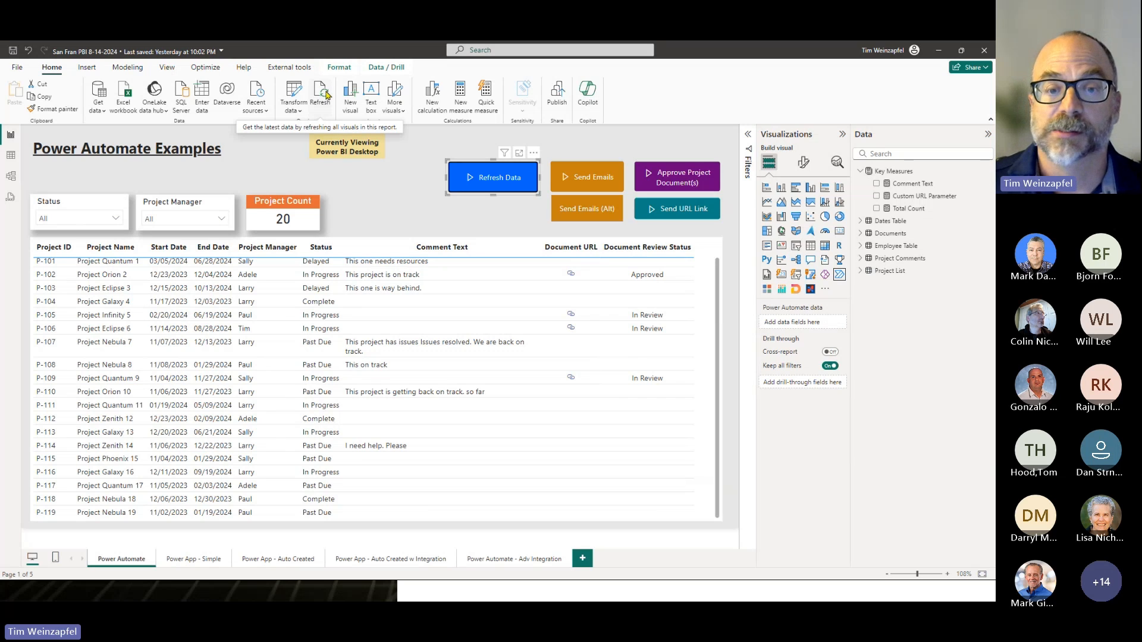
pyautogui.click(499, 204)
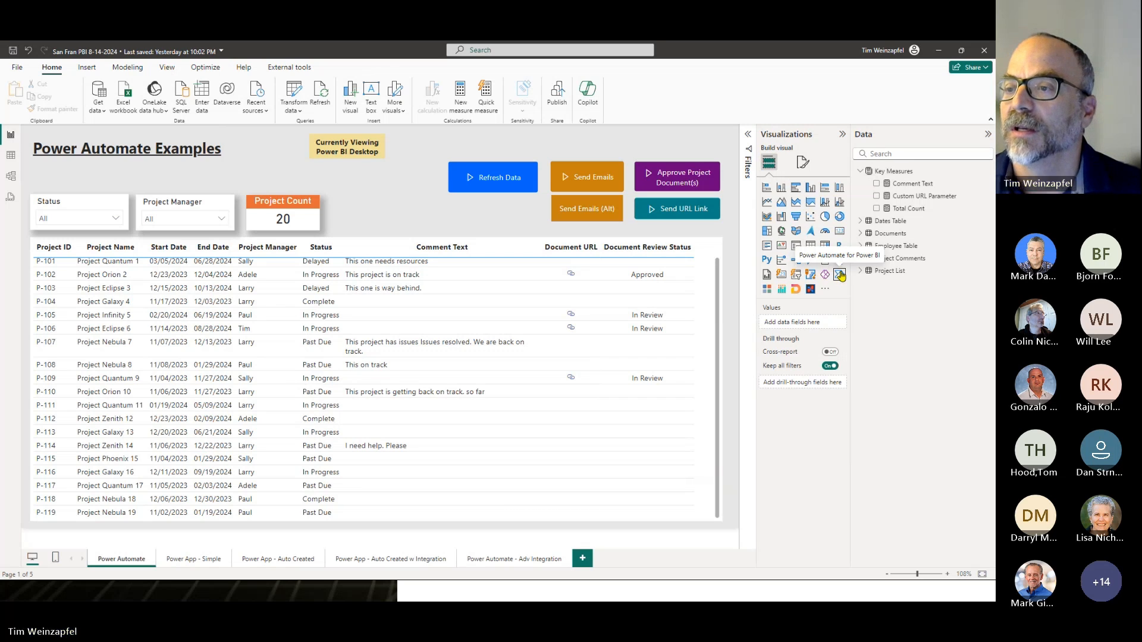
pyautogui.click(840, 275)
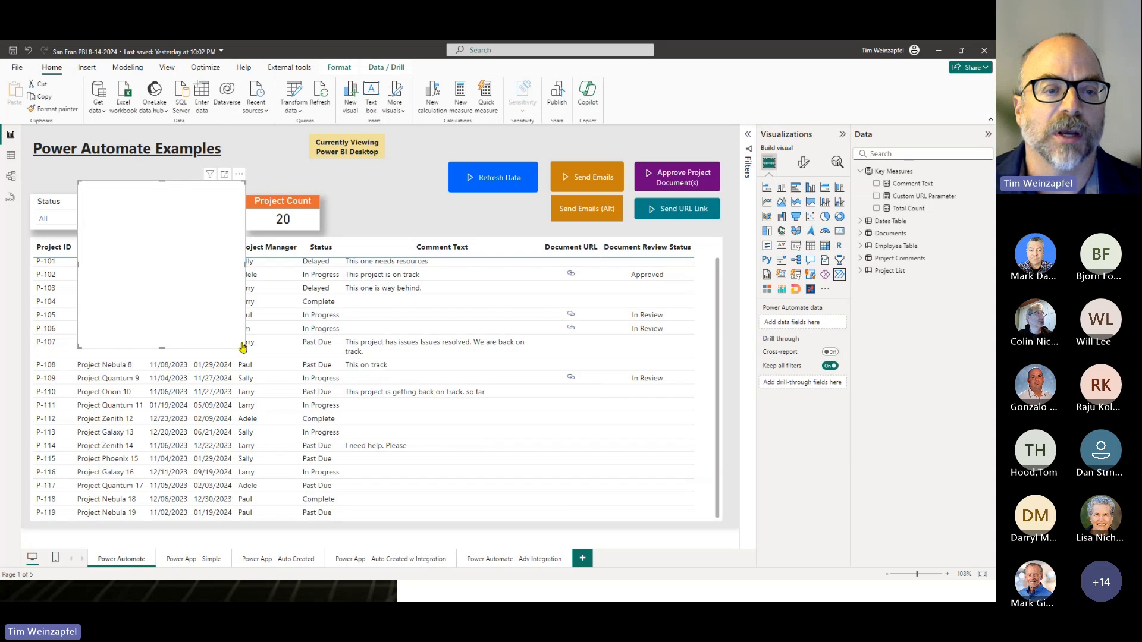
pyautogui.moveTo(245, 338); pyautogui.dragTo(515, 353)
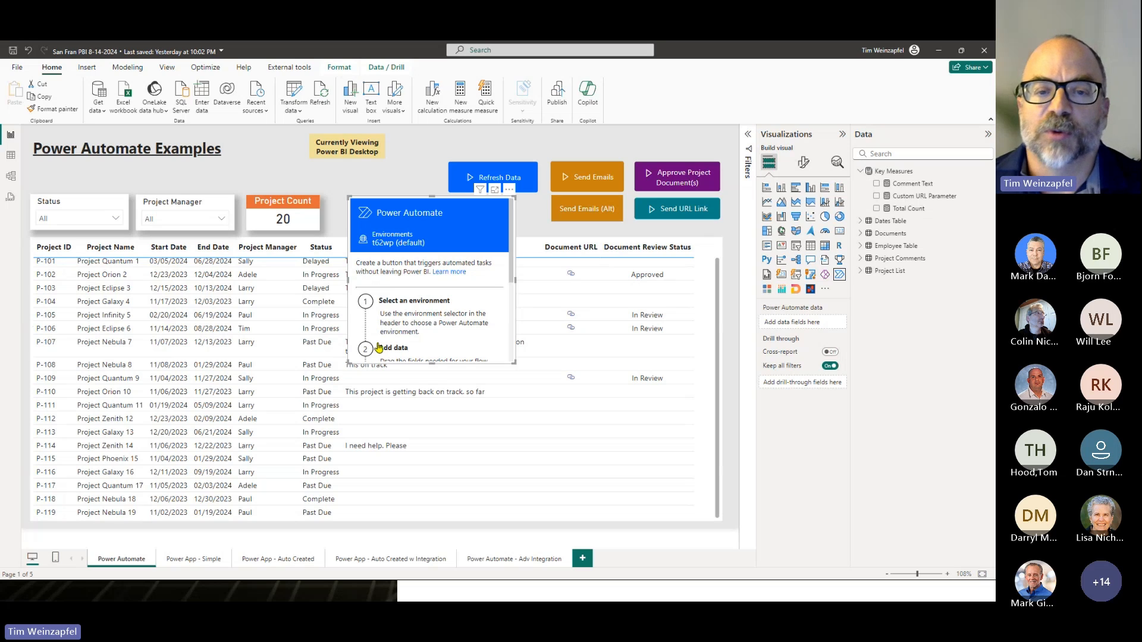
# - Read the setup instructions in the new Power Automate visual and shrink it to button size above the project table
pyautogui.scroll(-2, 393, 333)
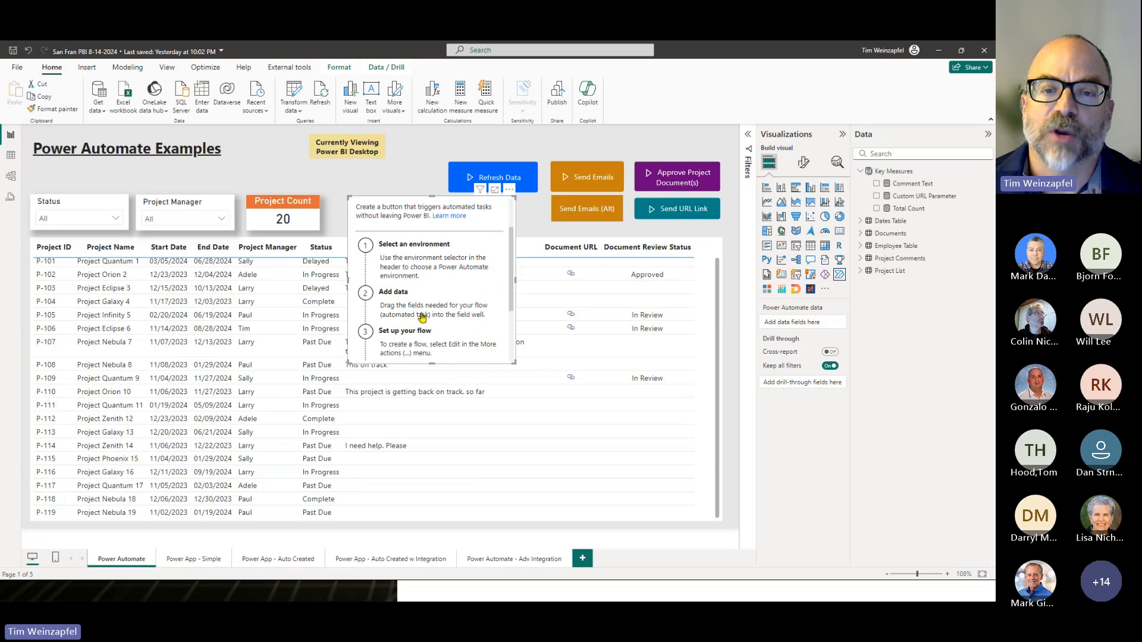
pyautogui.scroll(2, 430, 308)
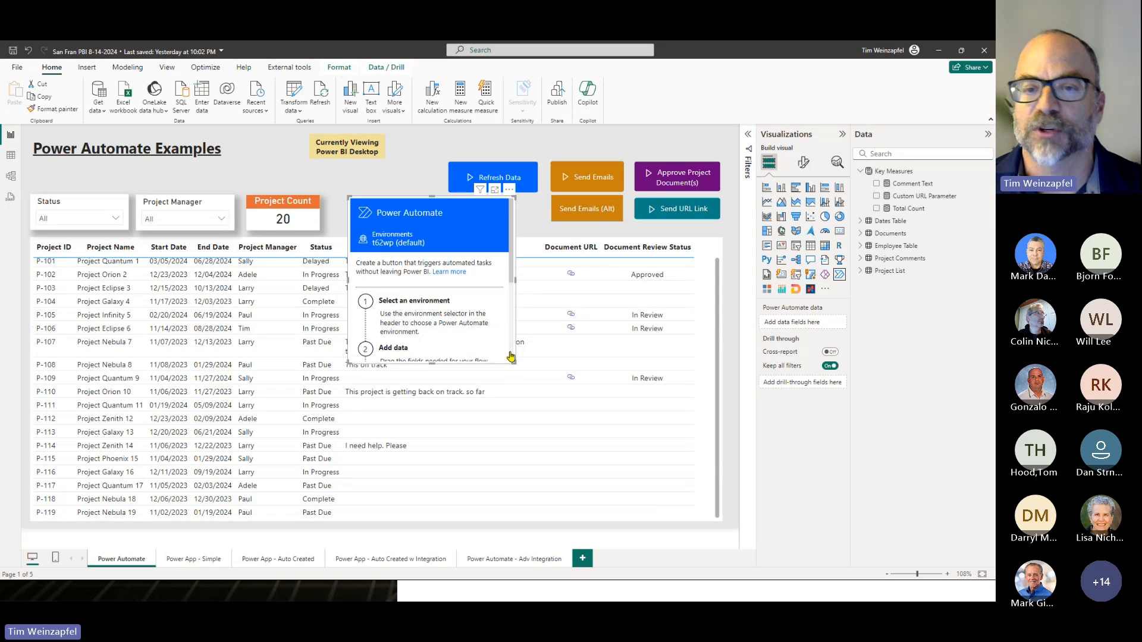
pyautogui.moveTo(513, 358); pyautogui.dragTo(486, 230)
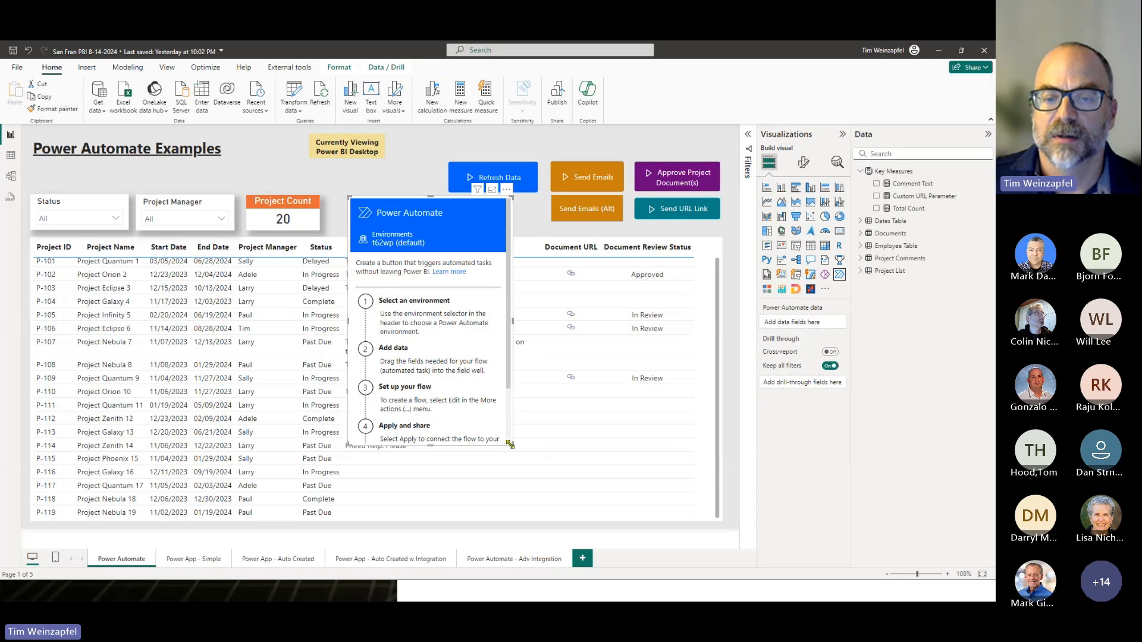
pyautogui.moveTo(512, 440); pyautogui.dragTo(455, 229)
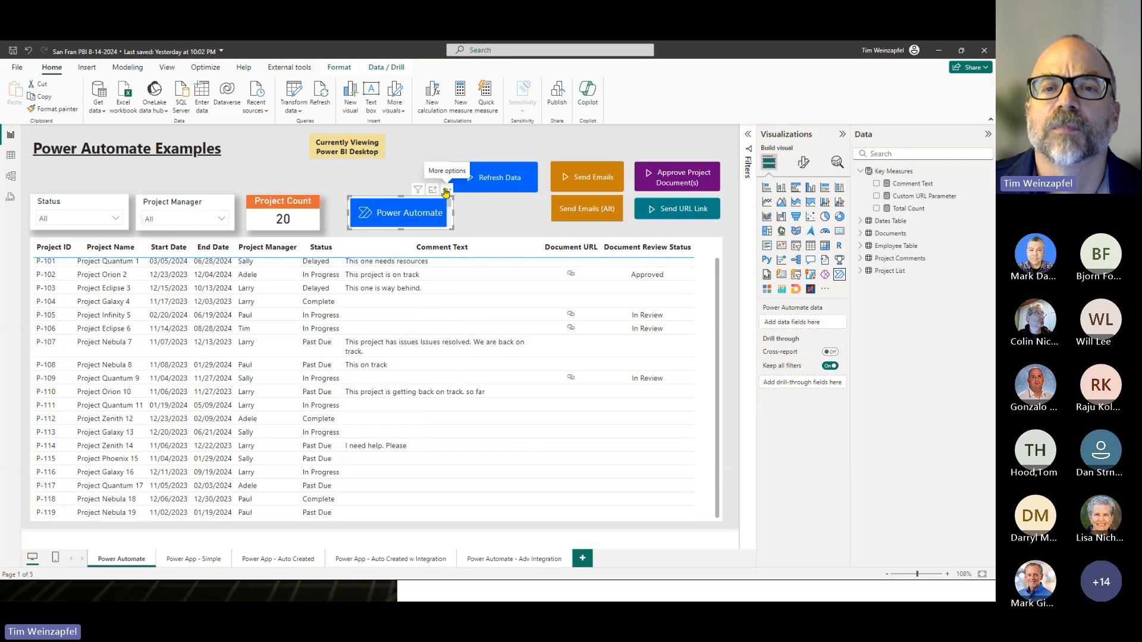
# - Open the Power Automate visual for editing, look over the existing flows and templates, and start a new instant cloud flow
pyautogui.click(446, 191)
pyautogui.click(481, 205)
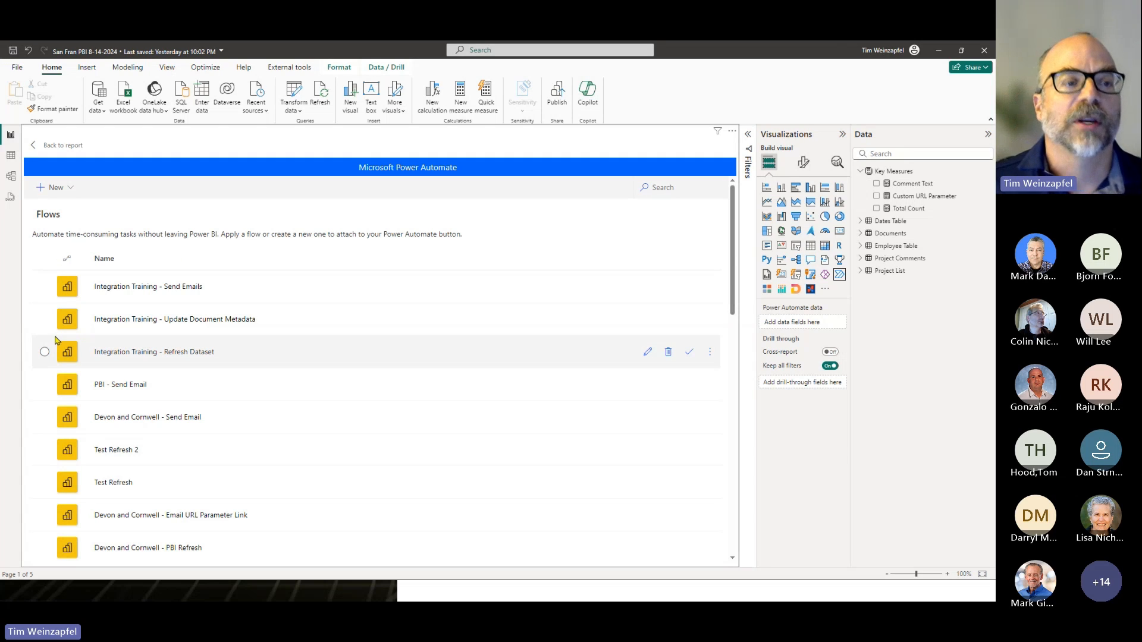
pyautogui.scroll(-3, 274, 307)
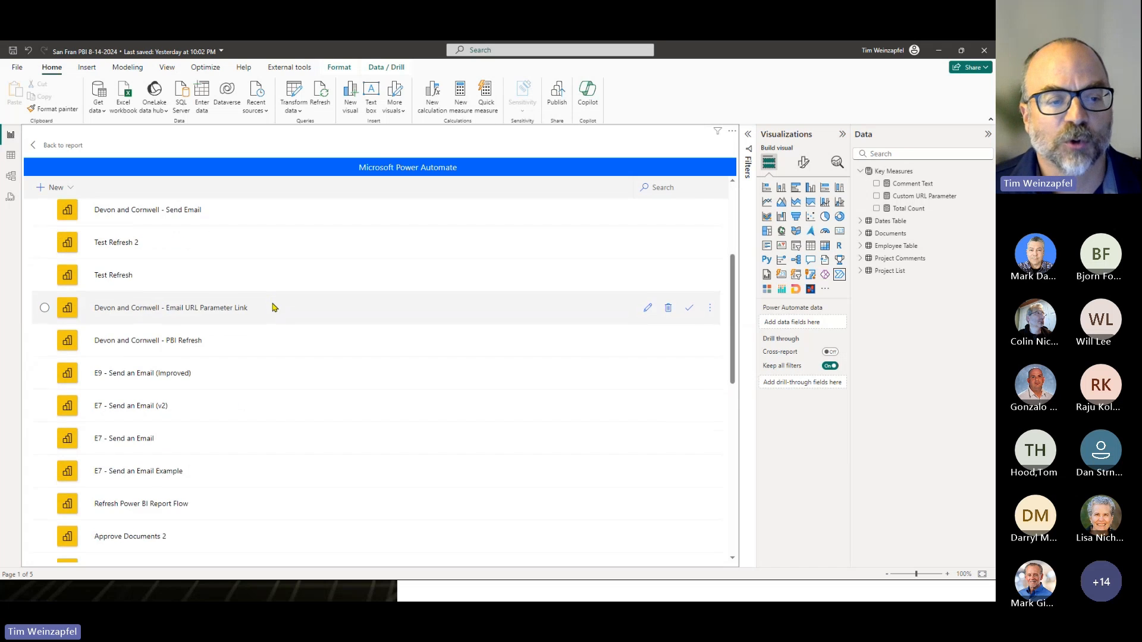
pyautogui.scroll(-10, 274, 307)
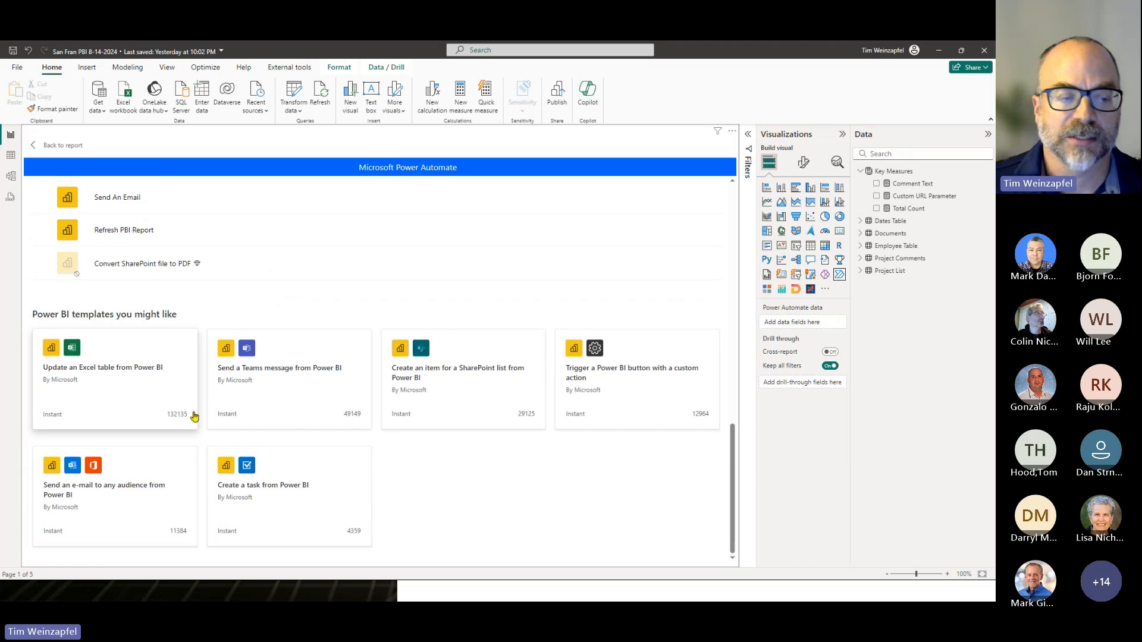
pyautogui.scroll(13, 195, 417)
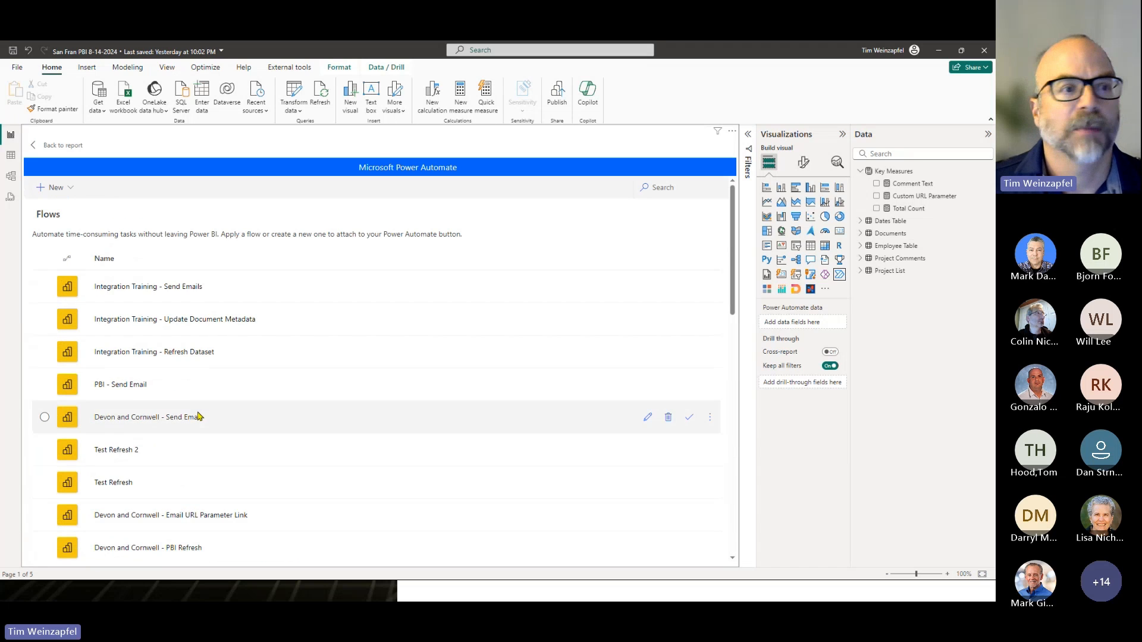
pyautogui.click(68, 189)
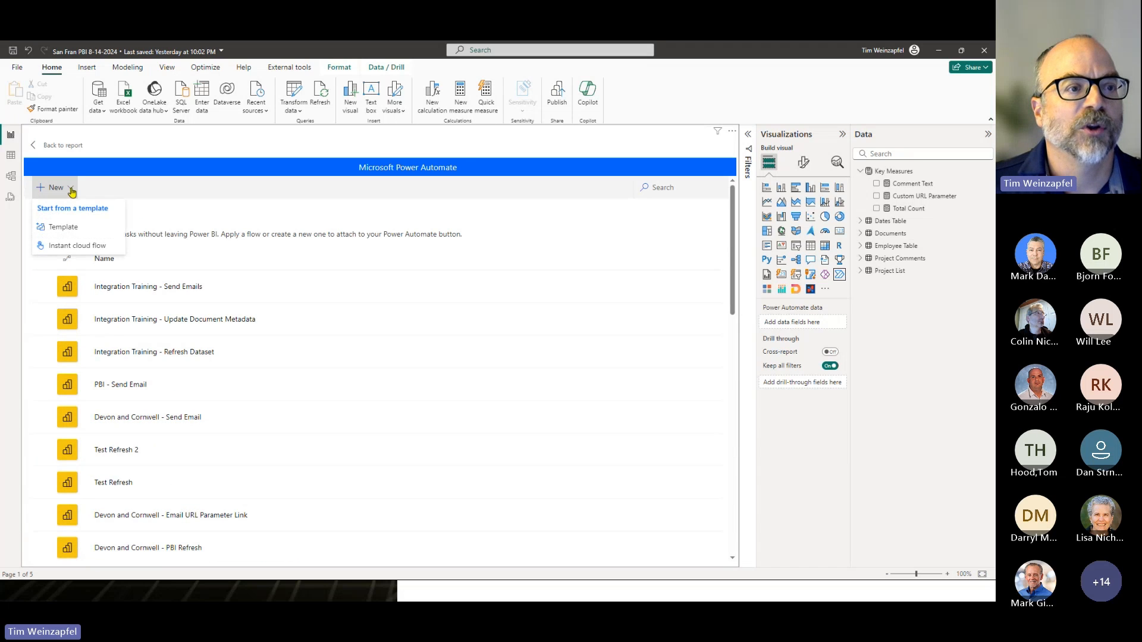
pyautogui.click(67, 247)
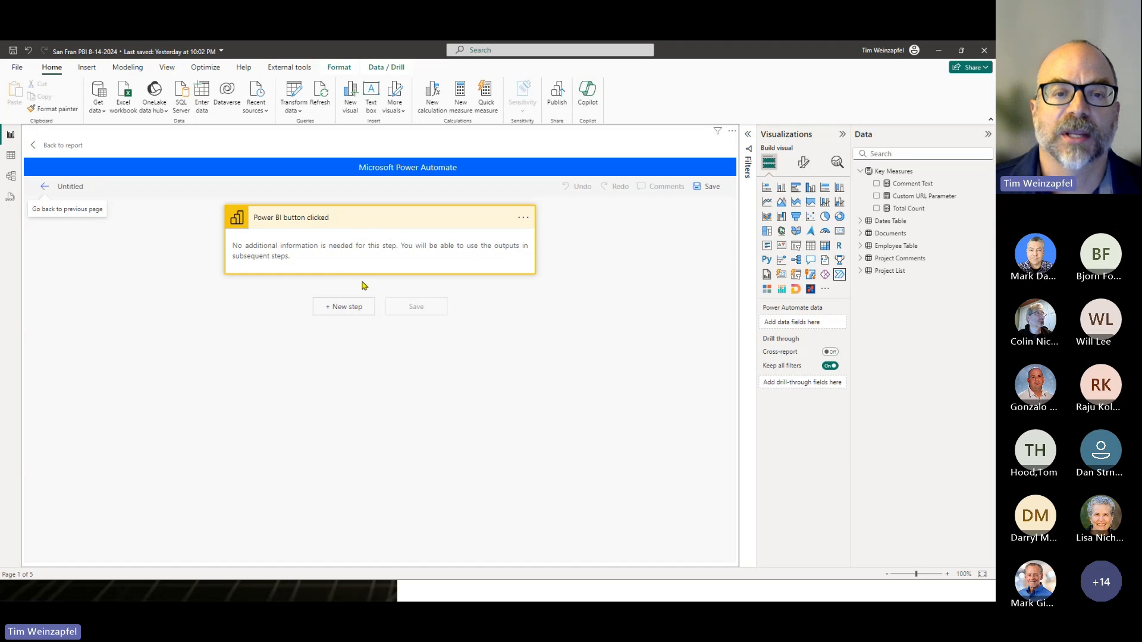
# - Add the Power BI action "Refresh a dataset" as a new step after the button trigger
pyautogui.click(342, 310)
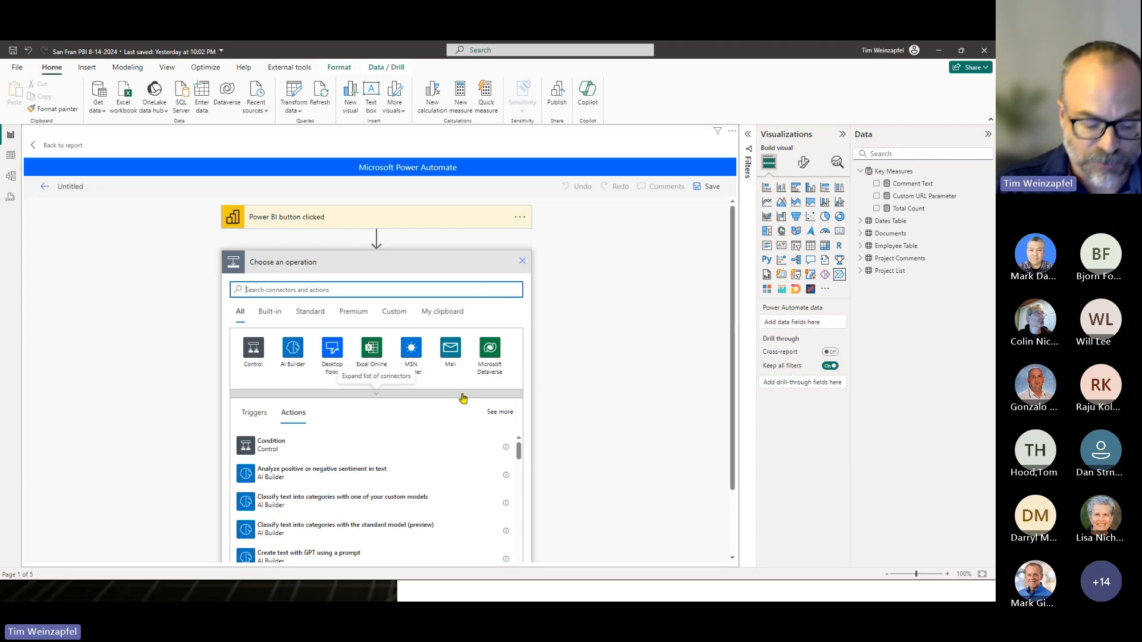
pyautogui.write('power bi')
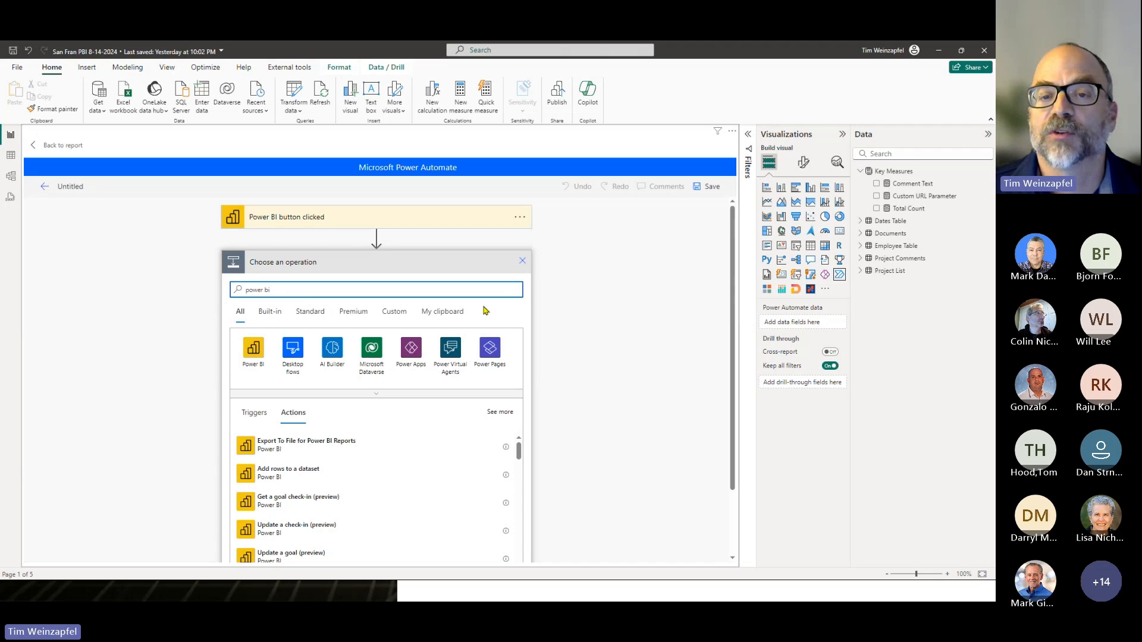
pyautogui.click(256, 349)
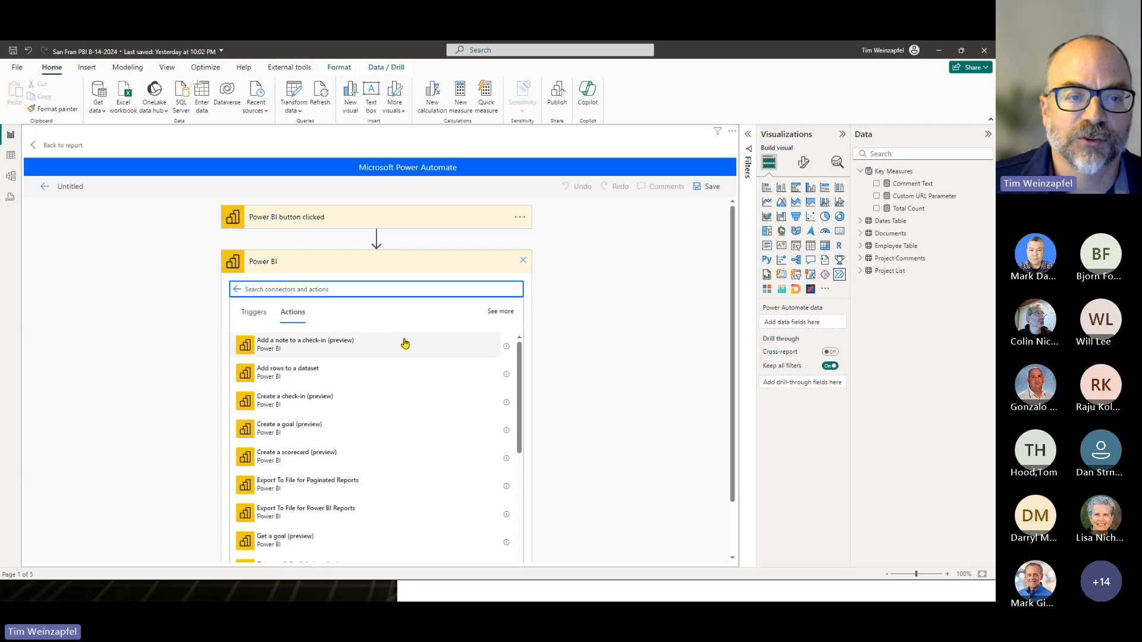
pyautogui.write('re')
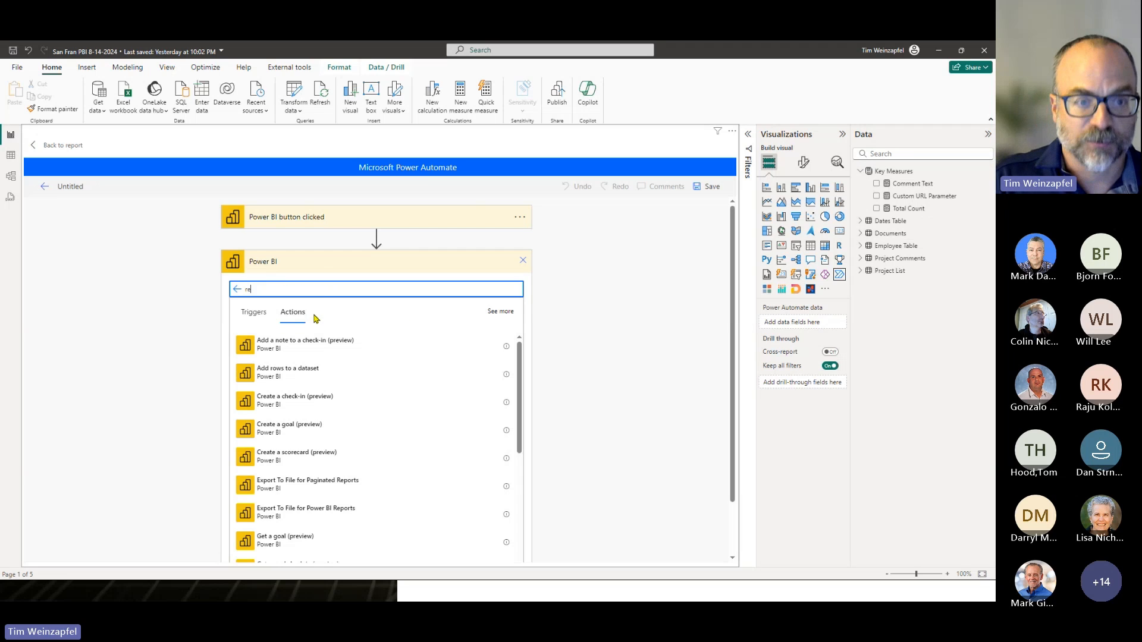
pyautogui.write('fresh')
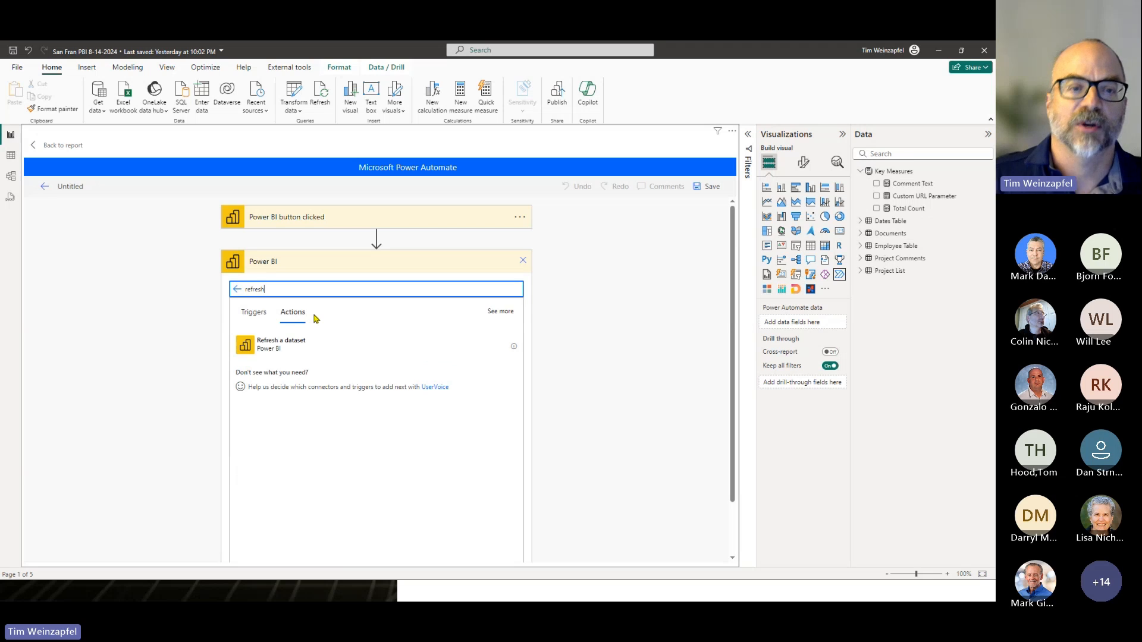
pyautogui.click(248, 349)
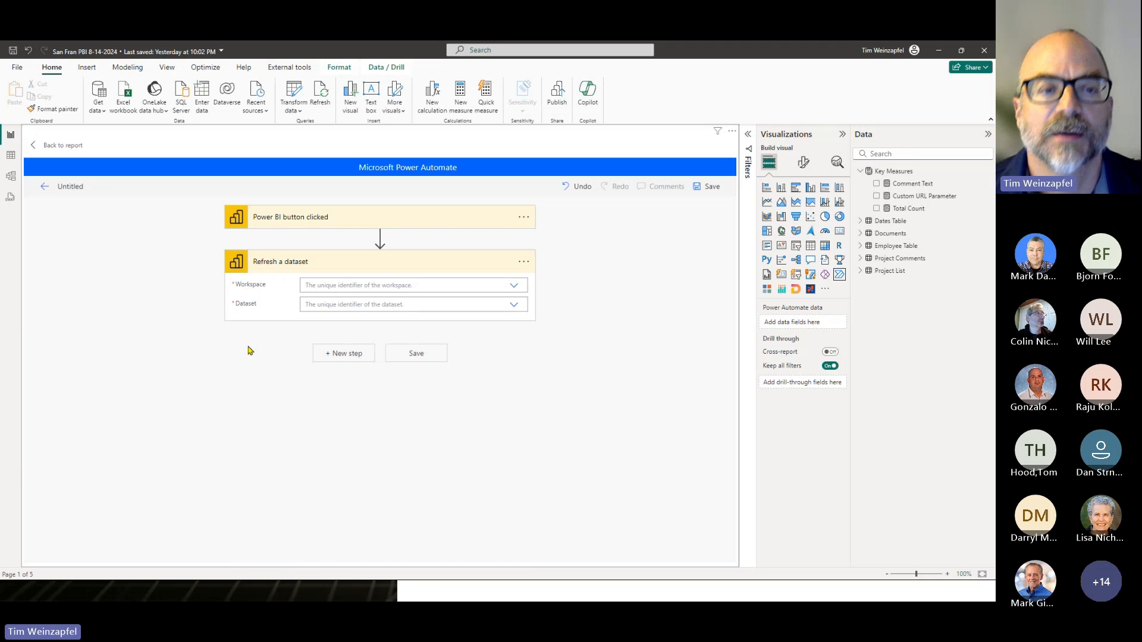
# - Set the refresh action's workspace to Power Platform Integration and its dataset to San Fran PBI 8-14-2024
pyautogui.click(515, 287)
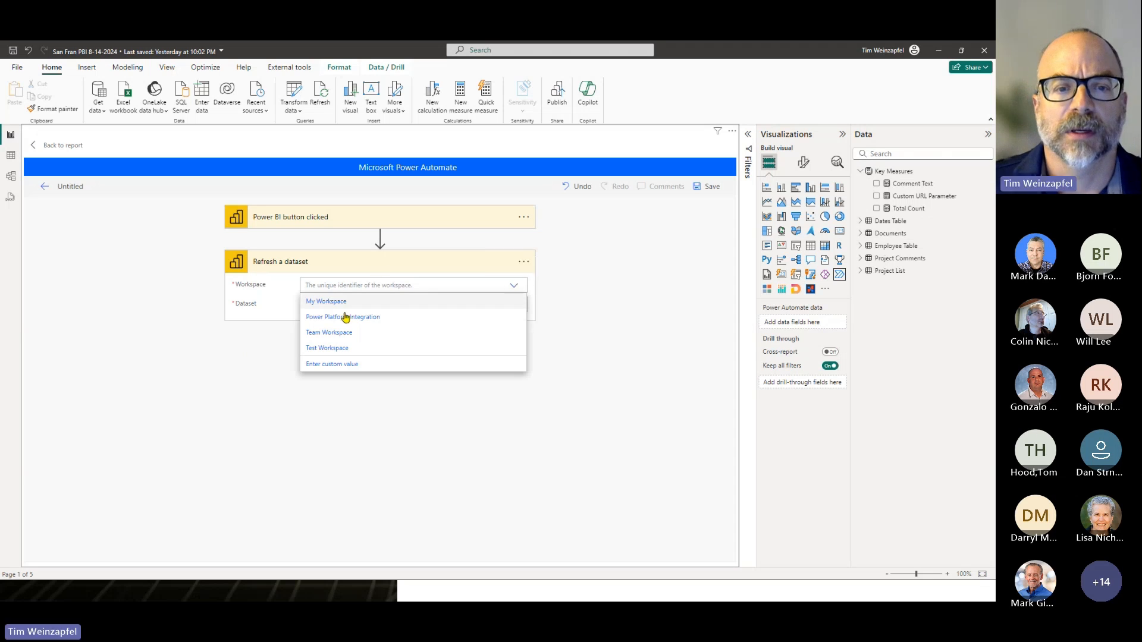
pyautogui.click(338, 318)
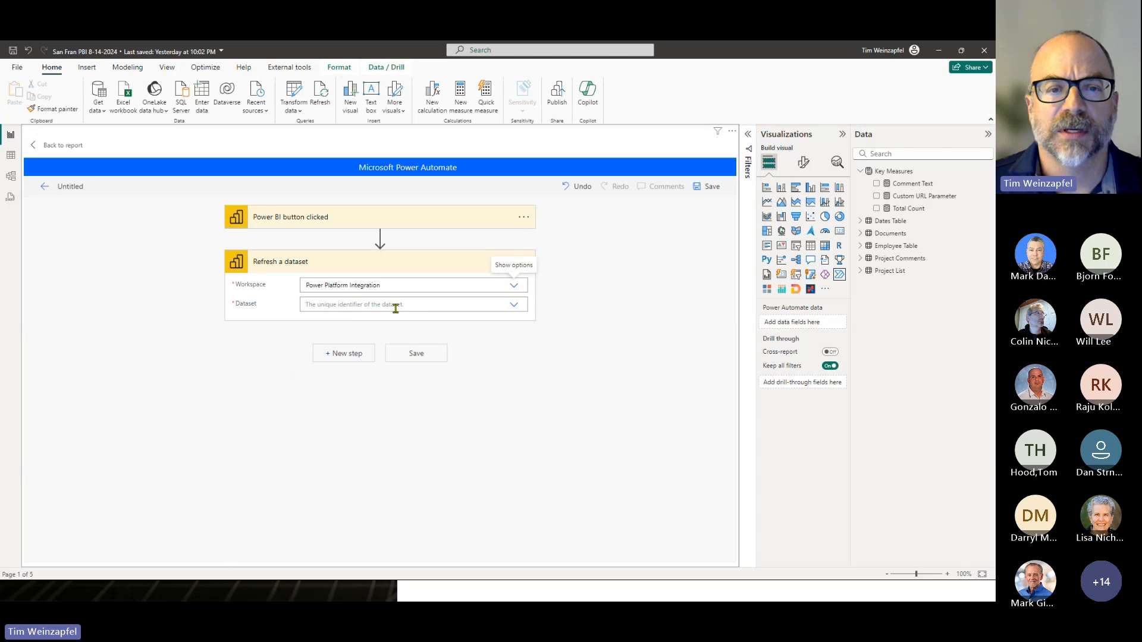
pyautogui.click(514, 306)
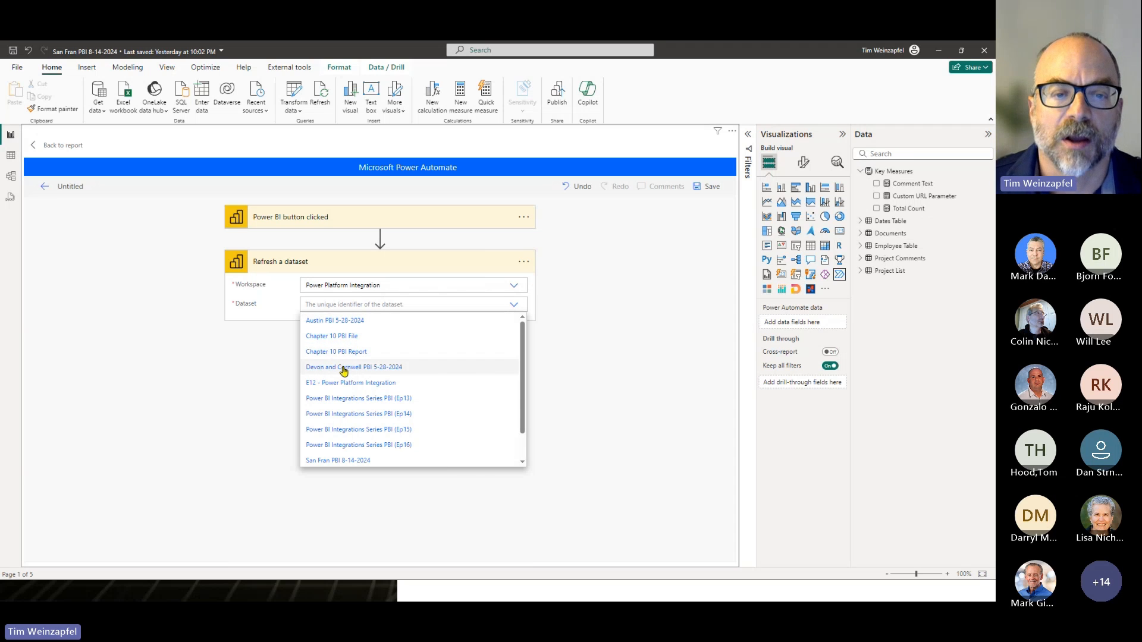
pyautogui.scroll(-1, 385, 372)
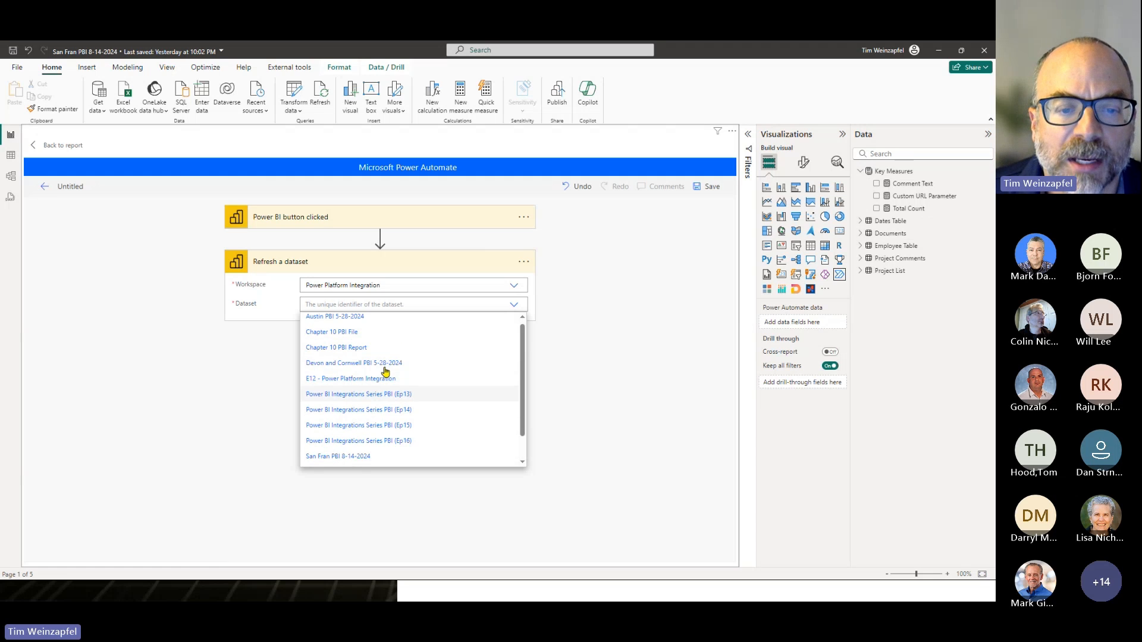
pyautogui.scroll(-3, 385, 373)
pyautogui.click(322, 432)
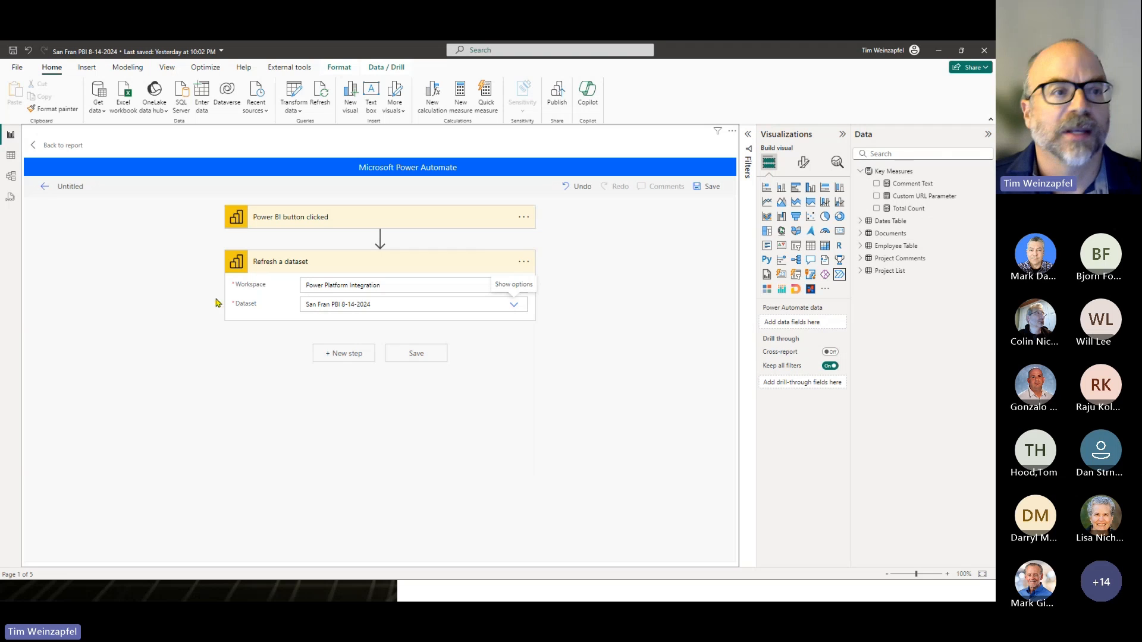
# - Rename the untitled flow to "San Fran Refresh Button"
pyautogui.click(84, 184)
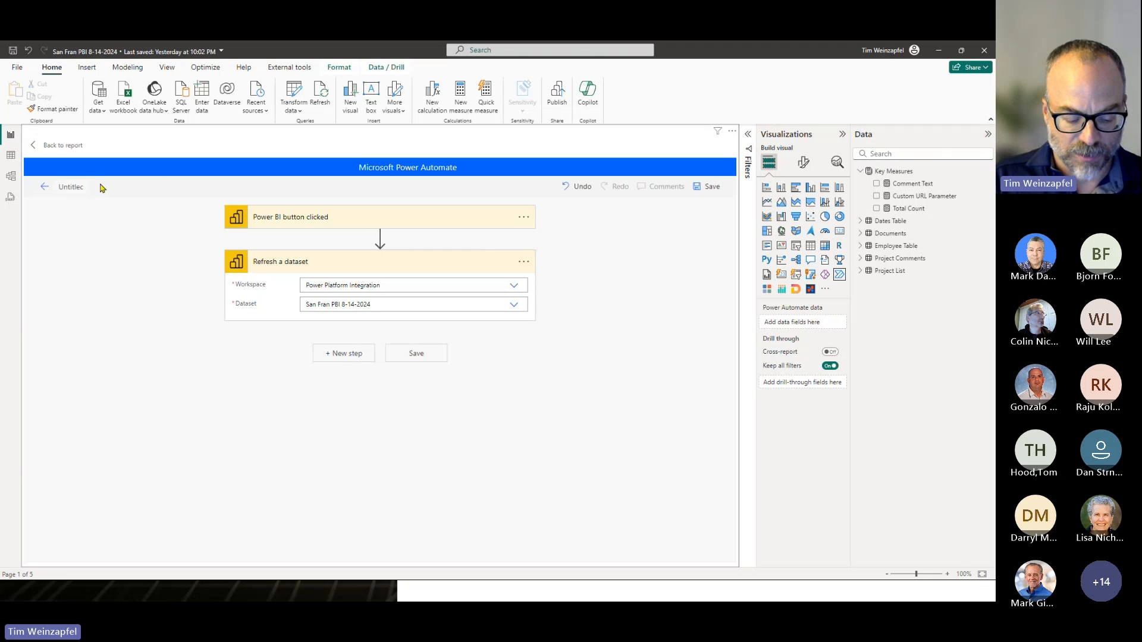
pyautogui.write('Refresh')
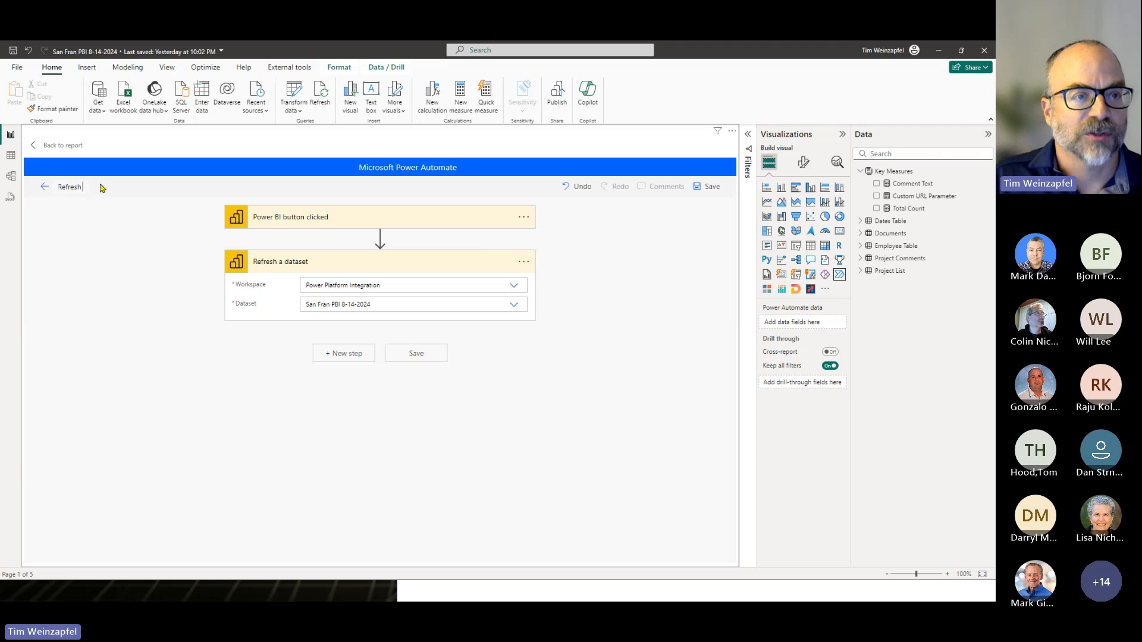
pyautogui.hotkey('ctrl', 'a')
pyautogui.write('San Fran')
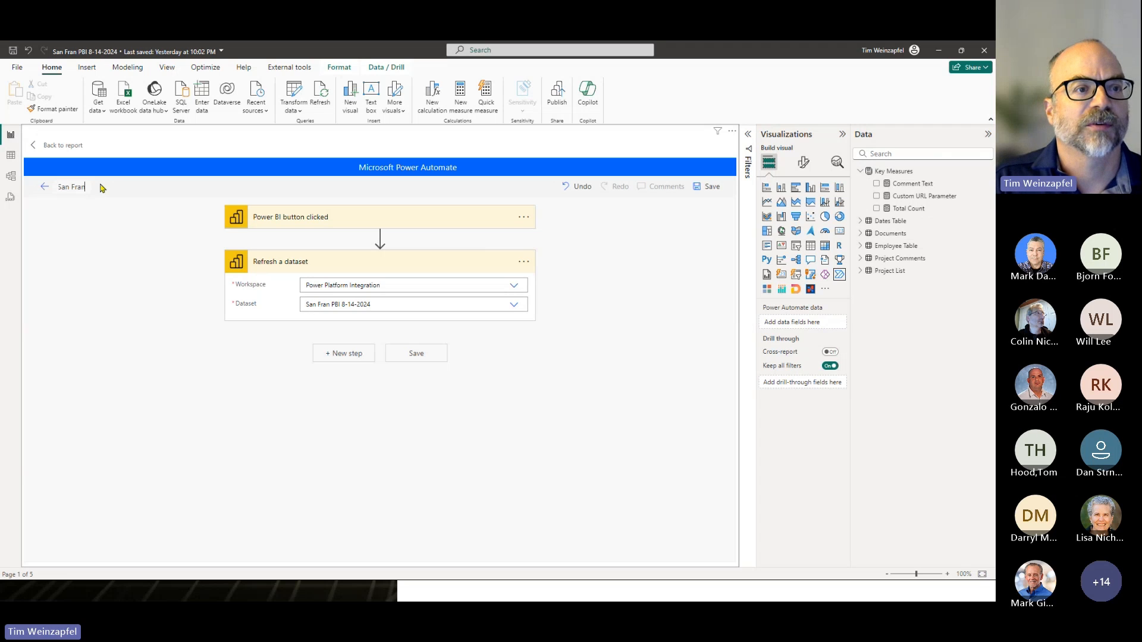
pyautogui.write(' Refresh Button')
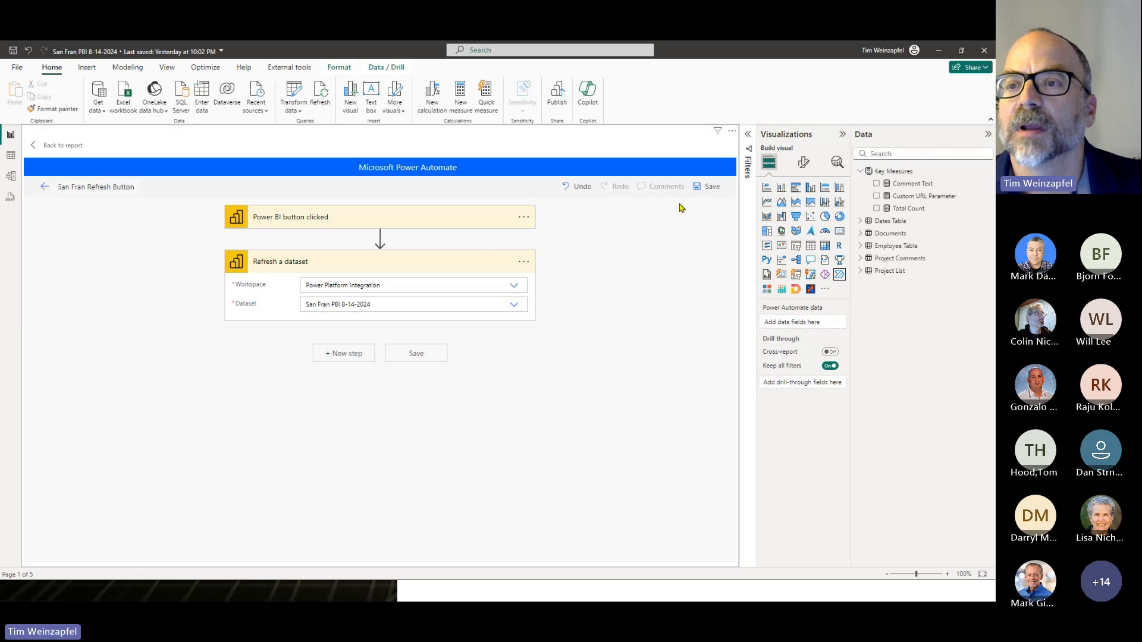
# - Save the San Fran Refresh Button flow, apply it to the Power Automate button, and return to the report
pyautogui.click(714, 186)
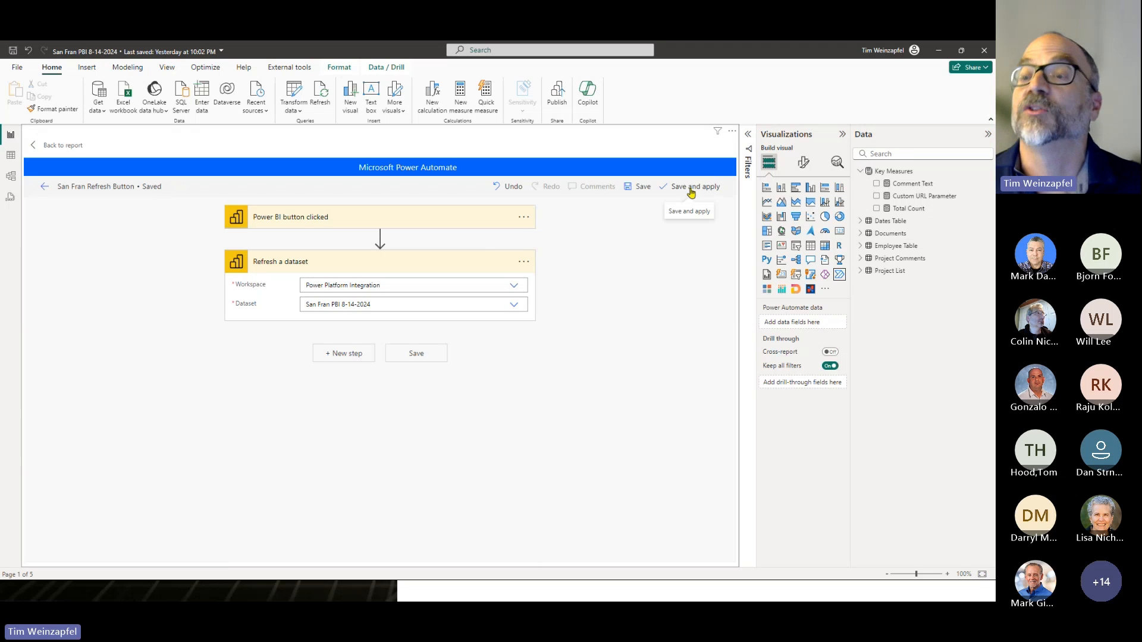
pyautogui.click(691, 190)
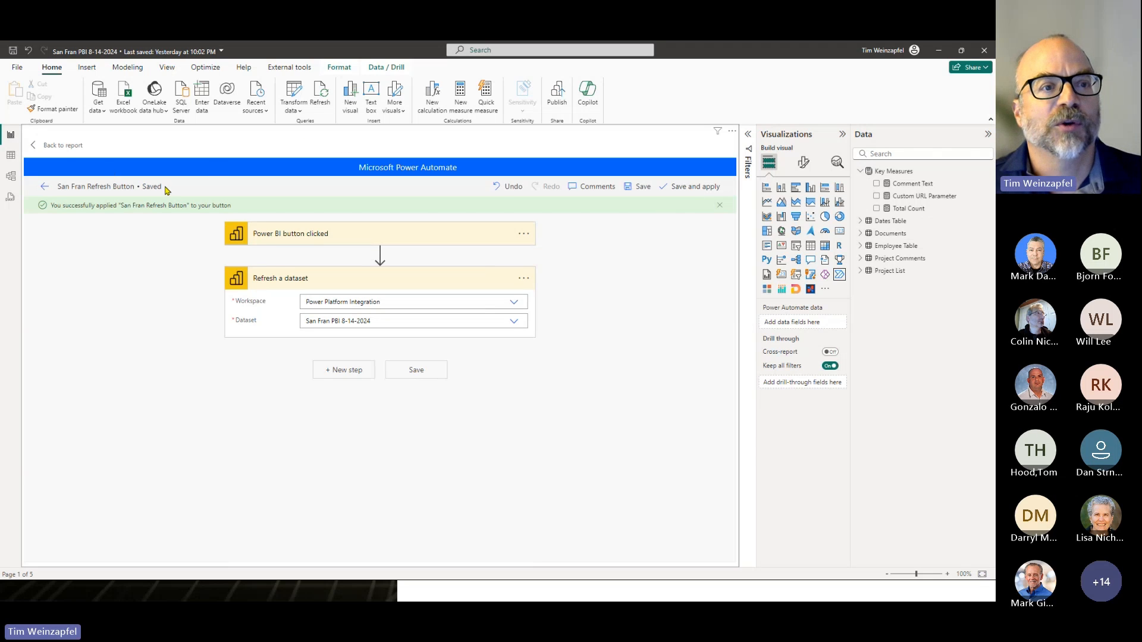
pyautogui.click(66, 146)
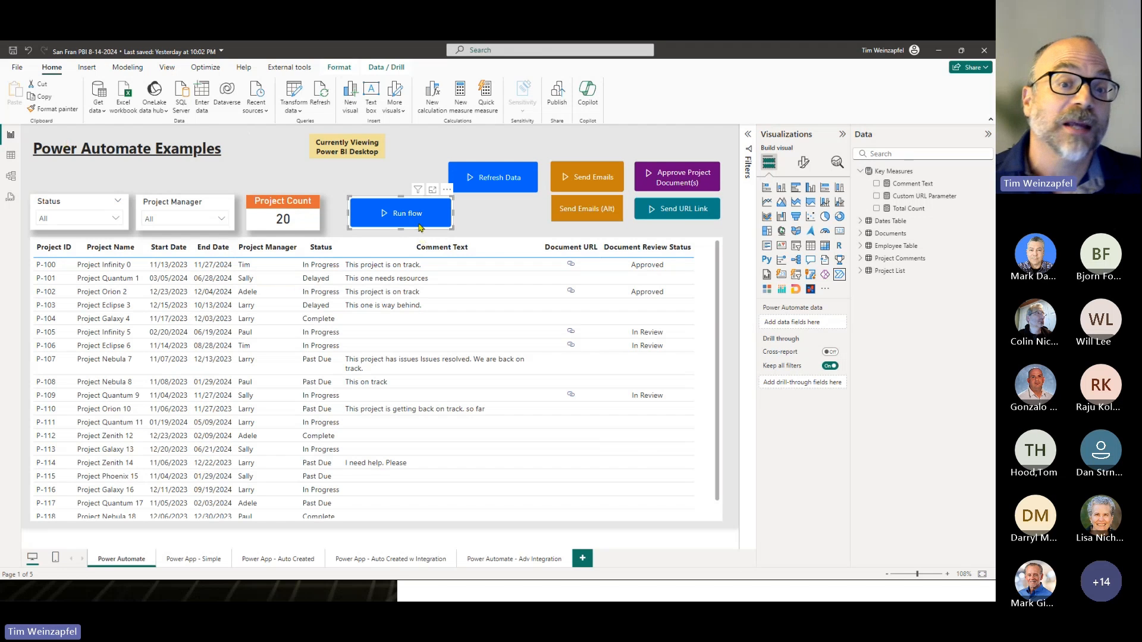
# - Reopen the Run flow button for editing to look over the list of available flows, and return to the report
pyautogui.click(447, 189)
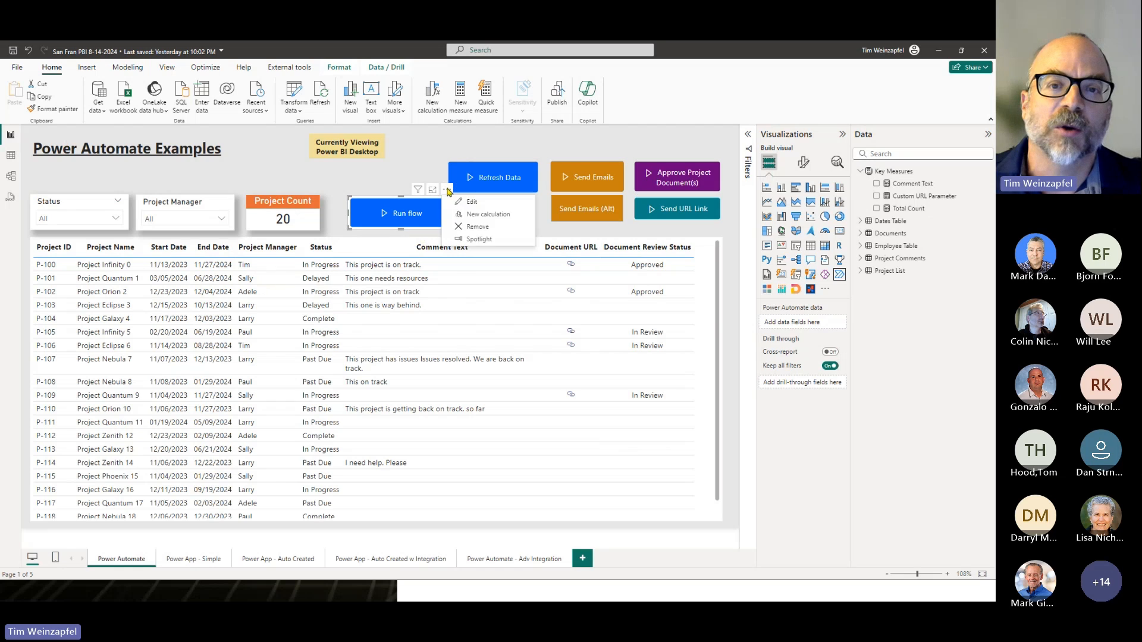
pyautogui.click(473, 202)
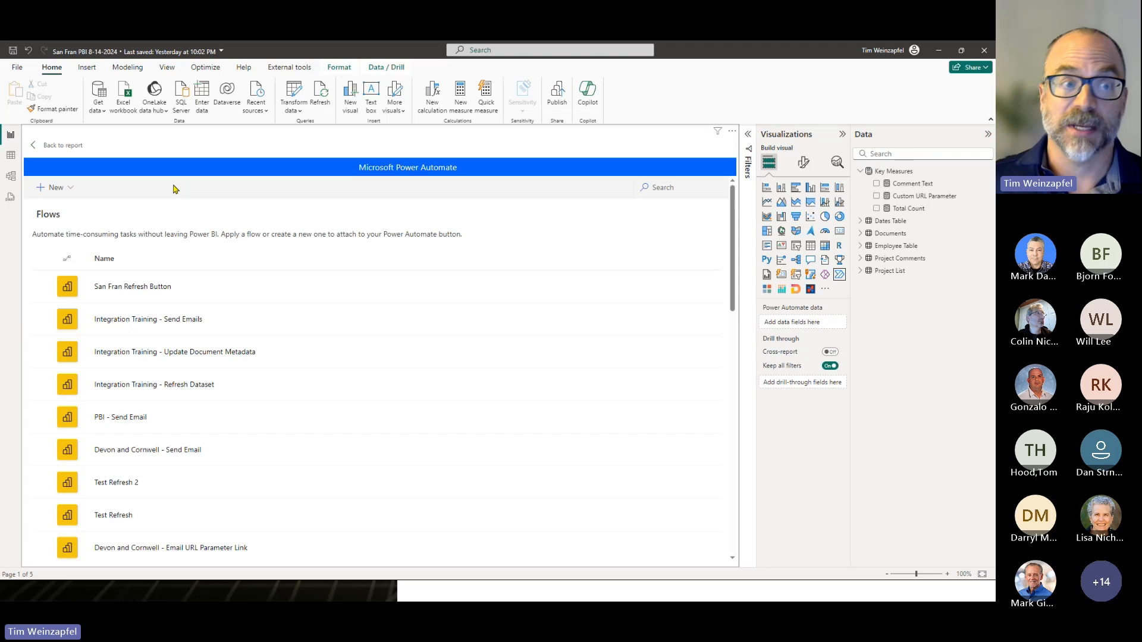
pyautogui.click(63, 145)
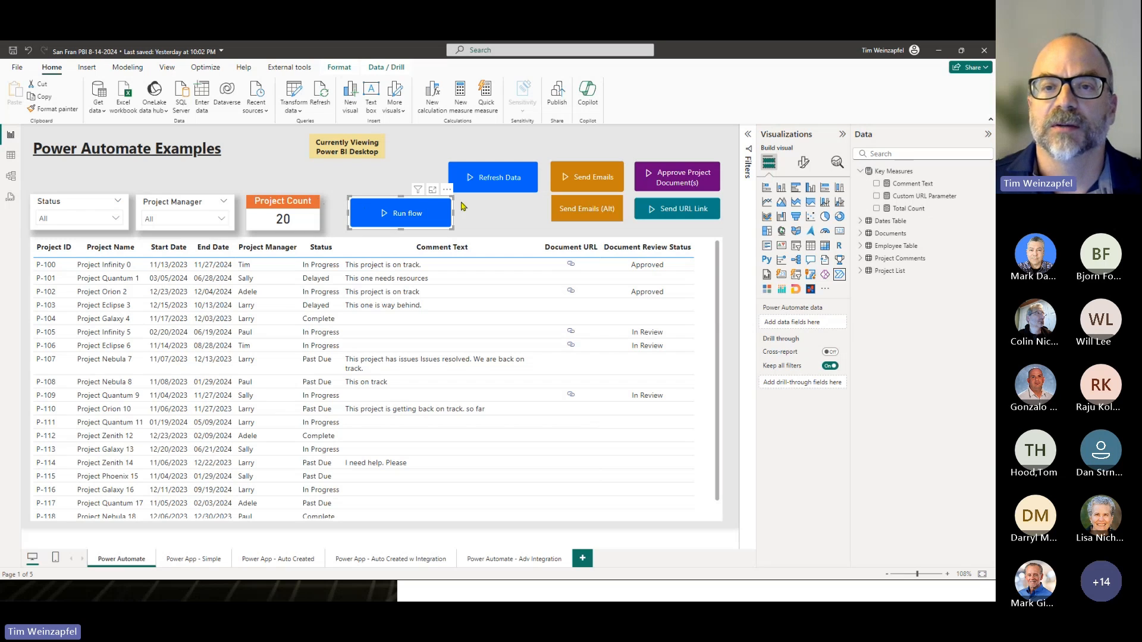
# - Remove the new Run flow button from the Power Automate report page
pyautogui.keyDown('ctrl'); pyautogui.click(421, 215); pyautogui.keyUp('ctrl')
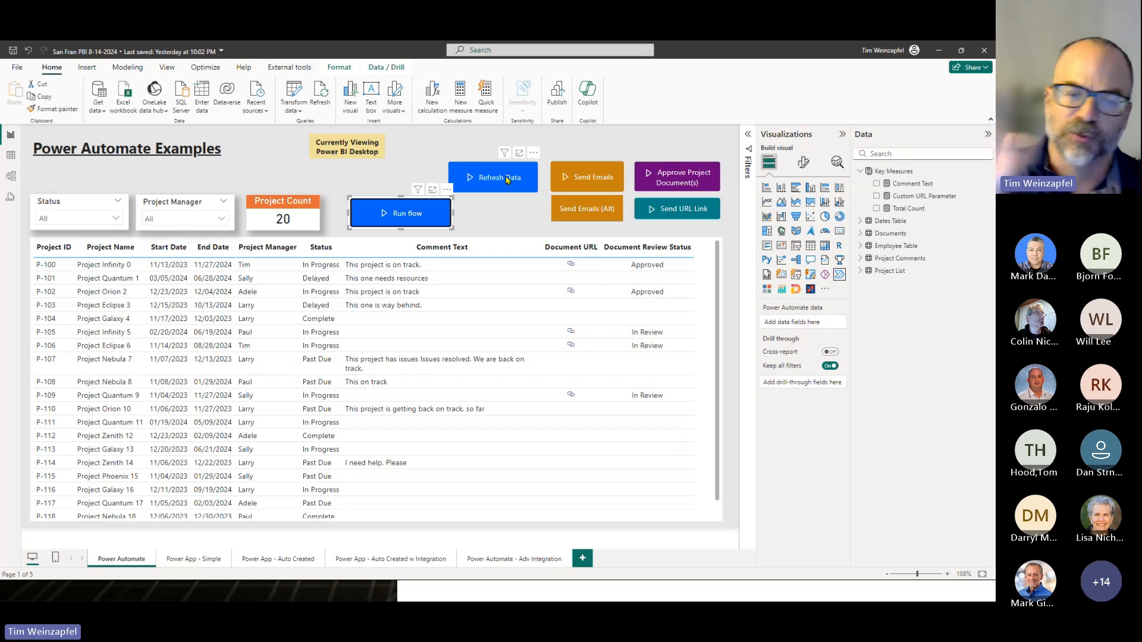
pyautogui.click(447, 189)
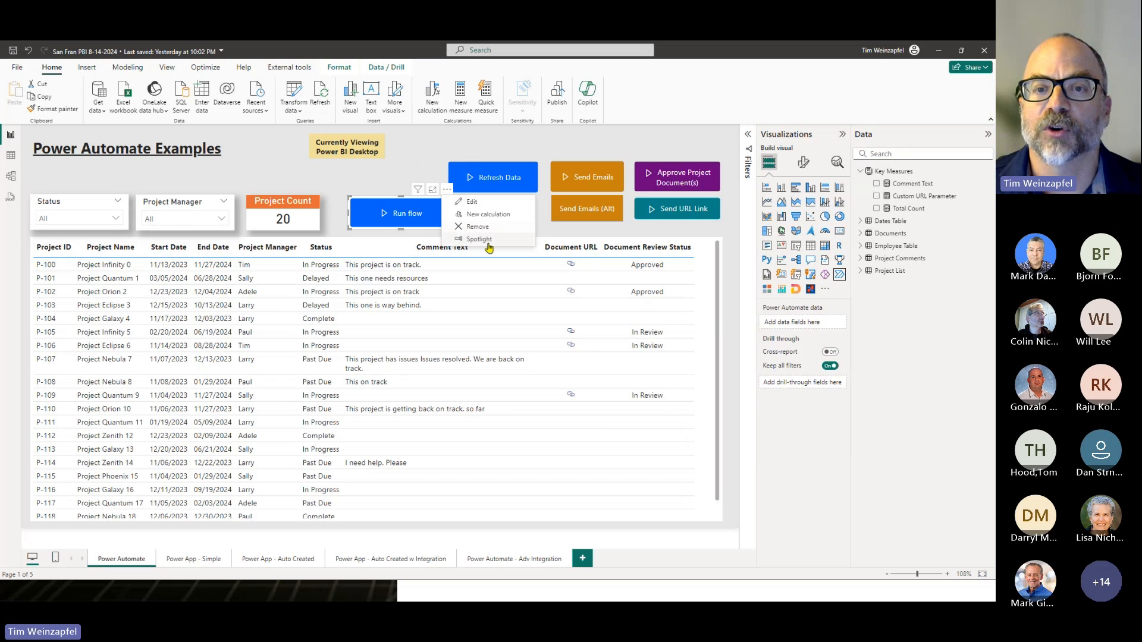
pyautogui.click(477, 227)
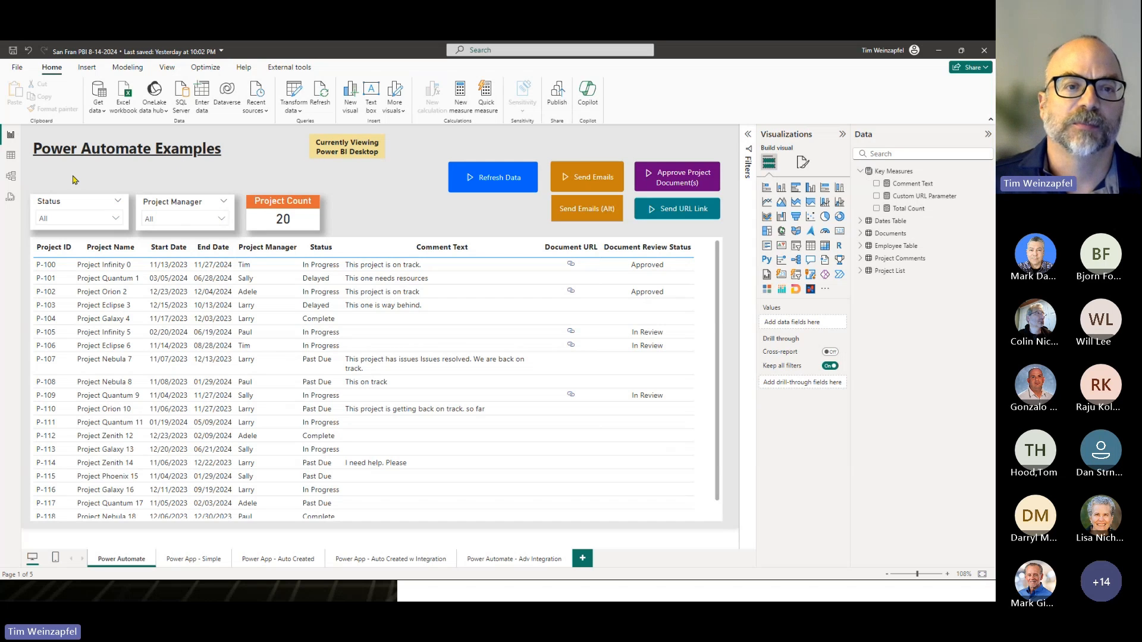
# - Filter the report's Status slicer to Past Due and look at the project table's data export option without exporting
pyautogui.click(90, 219)
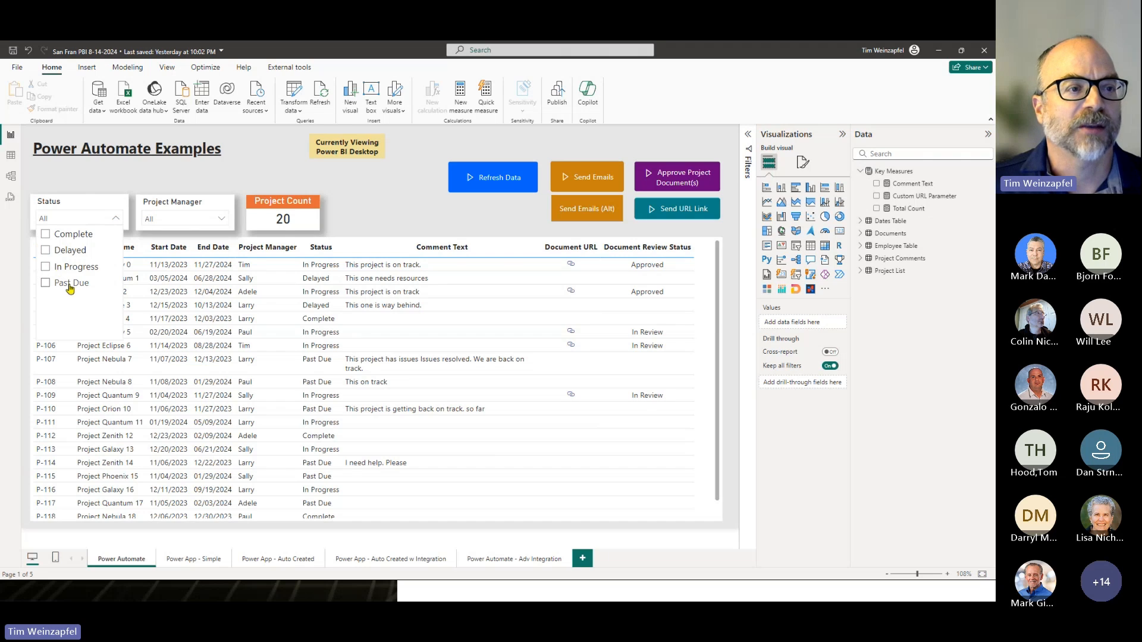
pyautogui.click(72, 285)
pyautogui.click(265, 178)
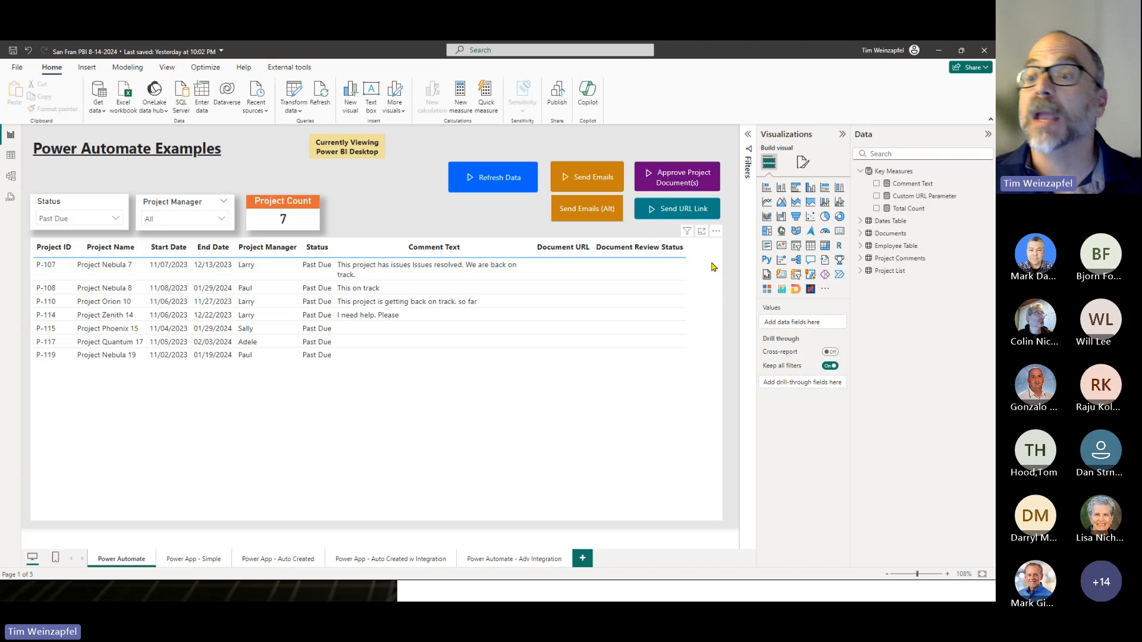
pyautogui.click(716, 234)
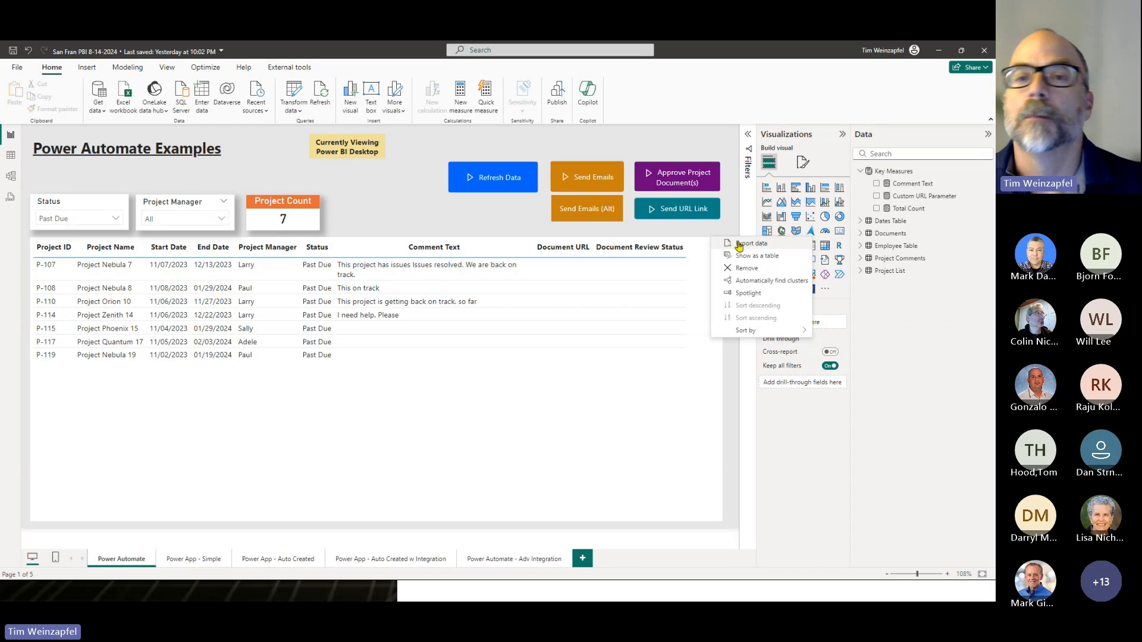
pyautogui.click(406, 214)
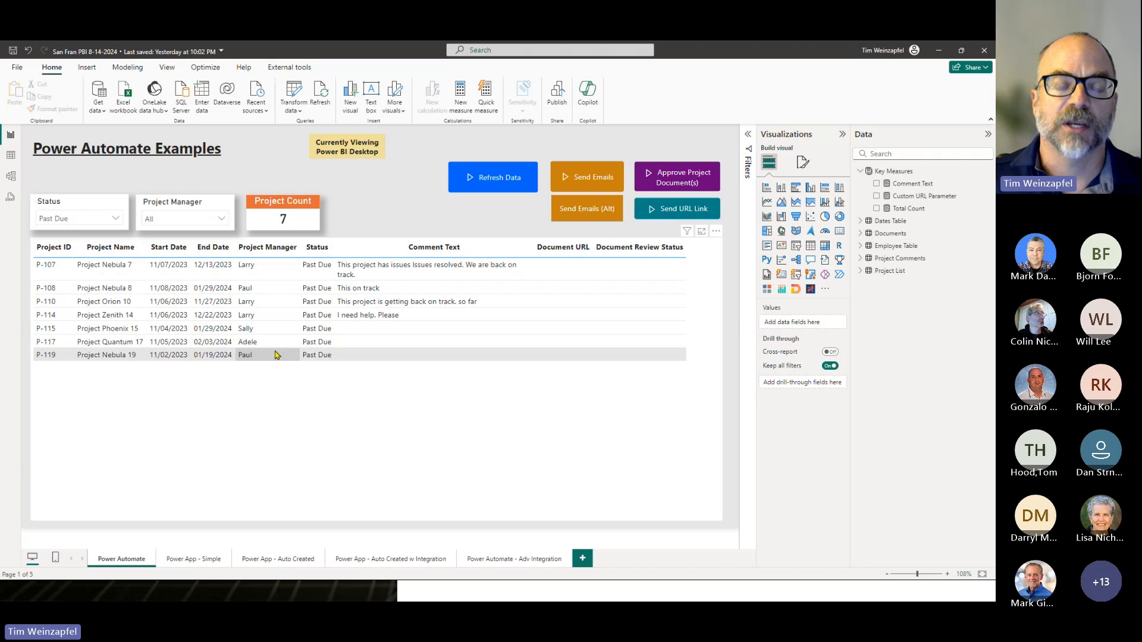
# - Run the Send Emails flow for the filtered projects and switch to the Outlook mailbox in the browser
pyautogui.keyDown('ctrl'); pyautogui.click(590, 171); pyautogui.keyUp('ctrl')
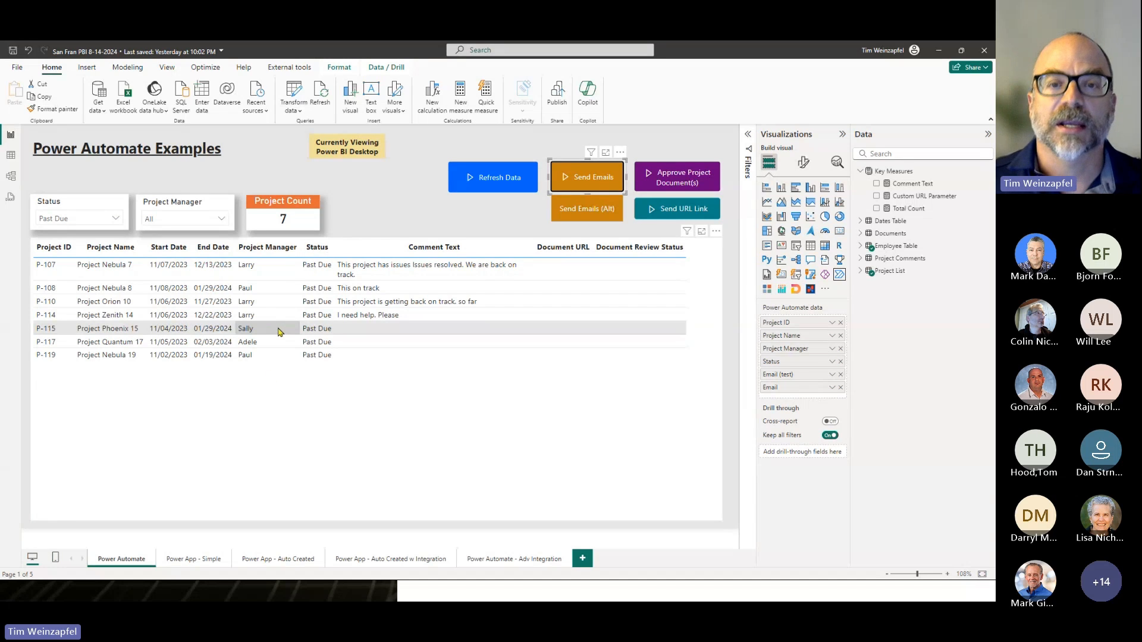
pyautogui.hotkey('alt', 'Tab')
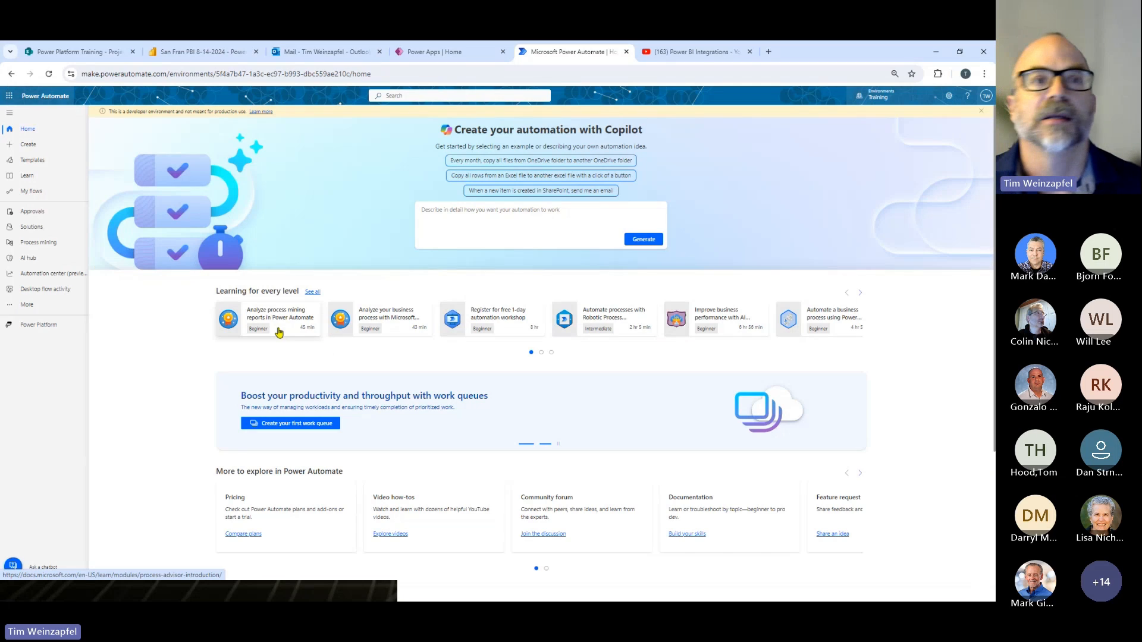
pyautogui.click(315, 53)
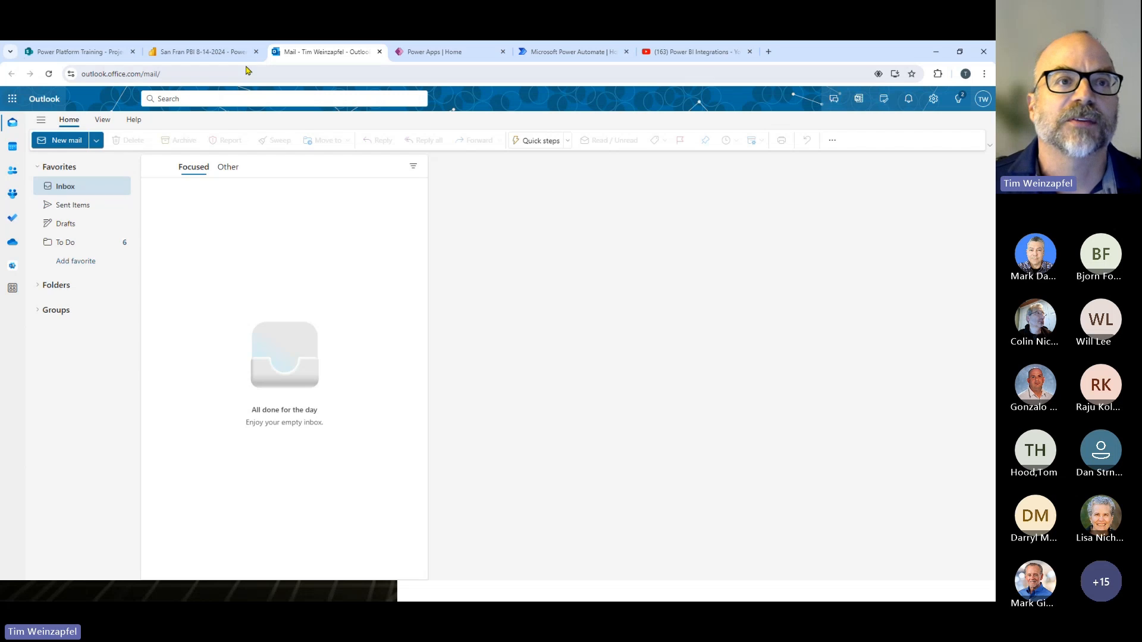
pyautogui.hotkey('alt', 'Tab')
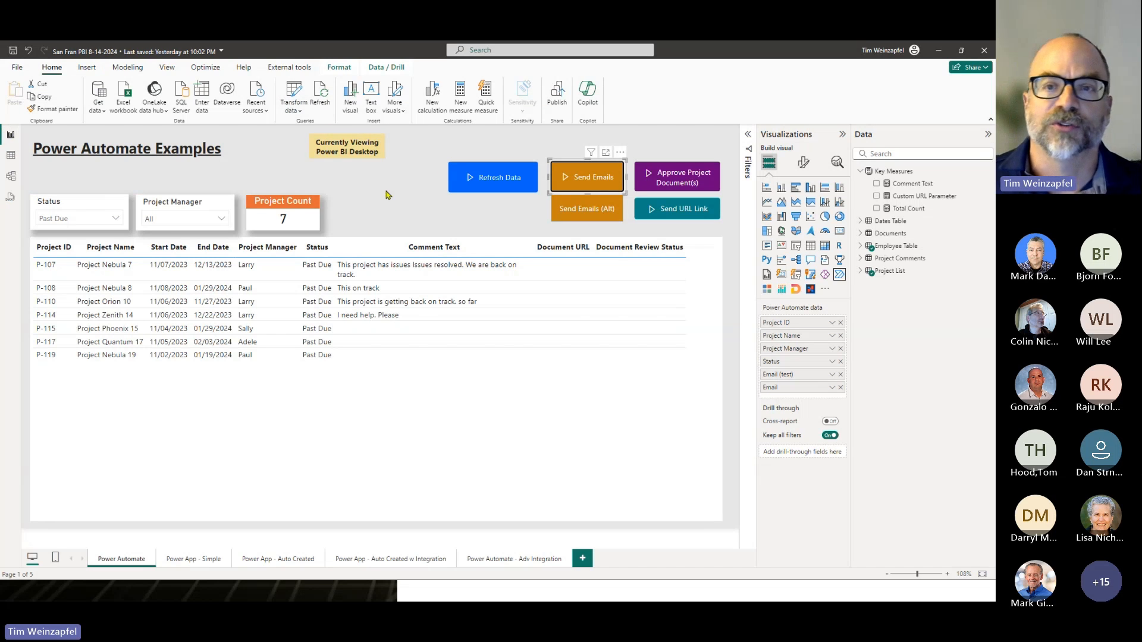
pyautogui.hotkey('alt', 'Tab')
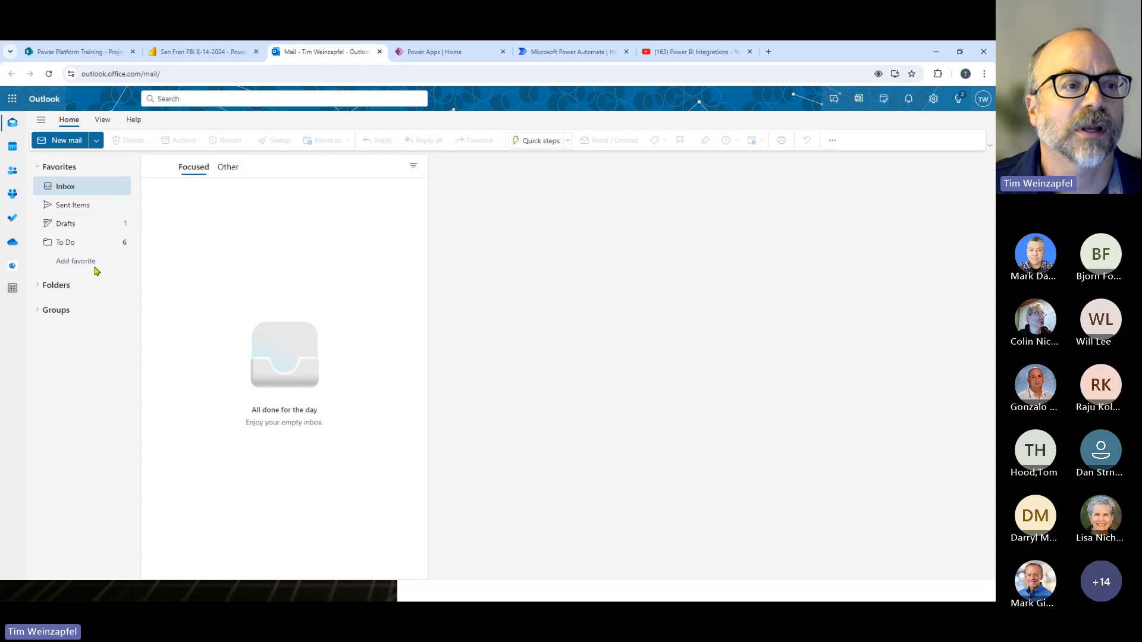
# - Check the To Do folder and inbox, and read the update request email for Project Quantum 17, including its subject
pyautogui.click(78, 249)
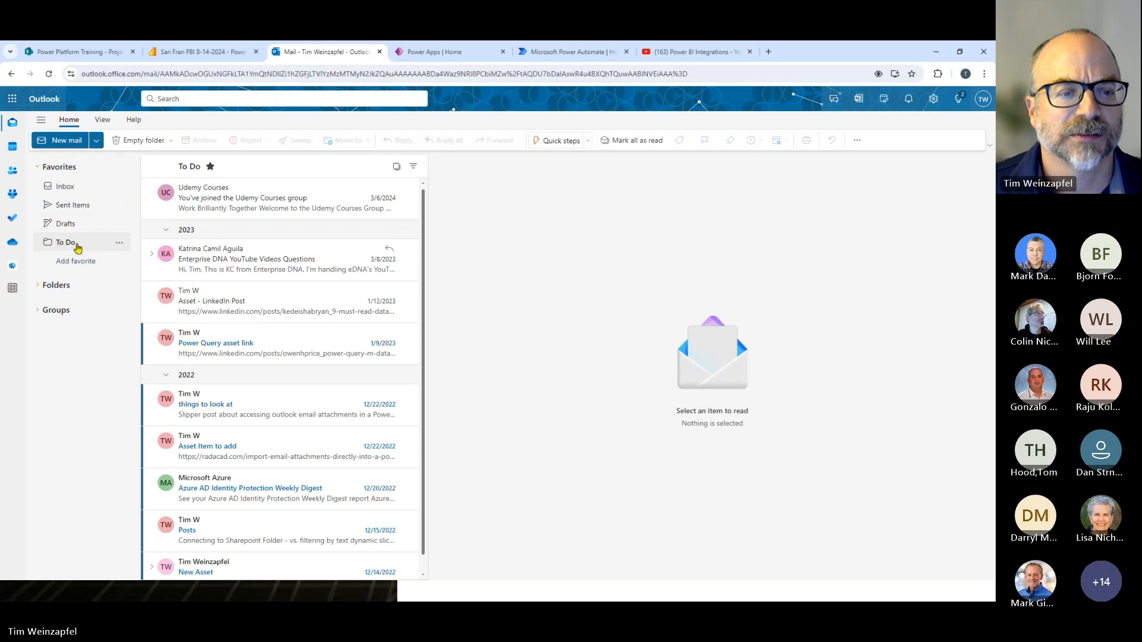
pyautogui.scroll(-1, 248, 299)
pyautogui.click(74, 191)
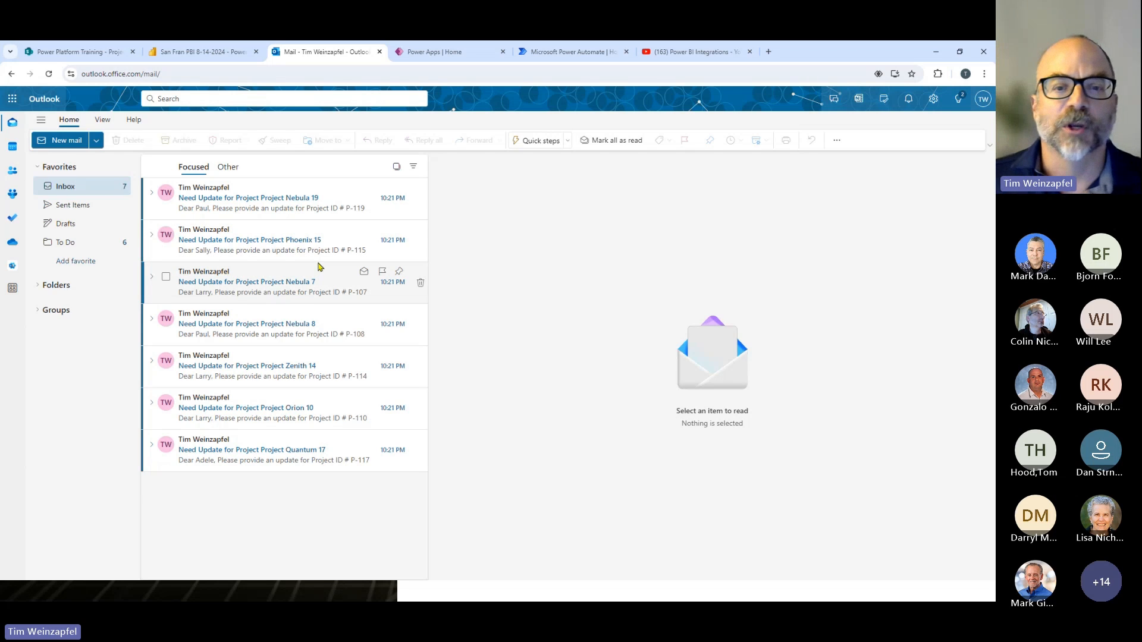
pyautogui.click(227, 451)
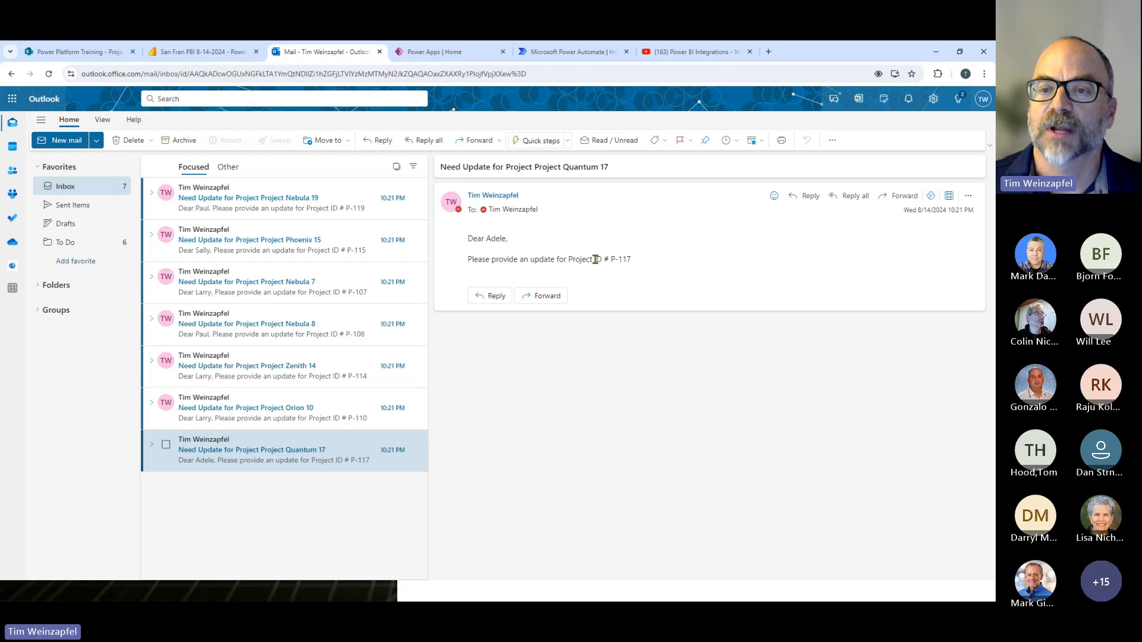
pyautogui.moveTo(611, 169); pyautogui.dragTo(512, 169)
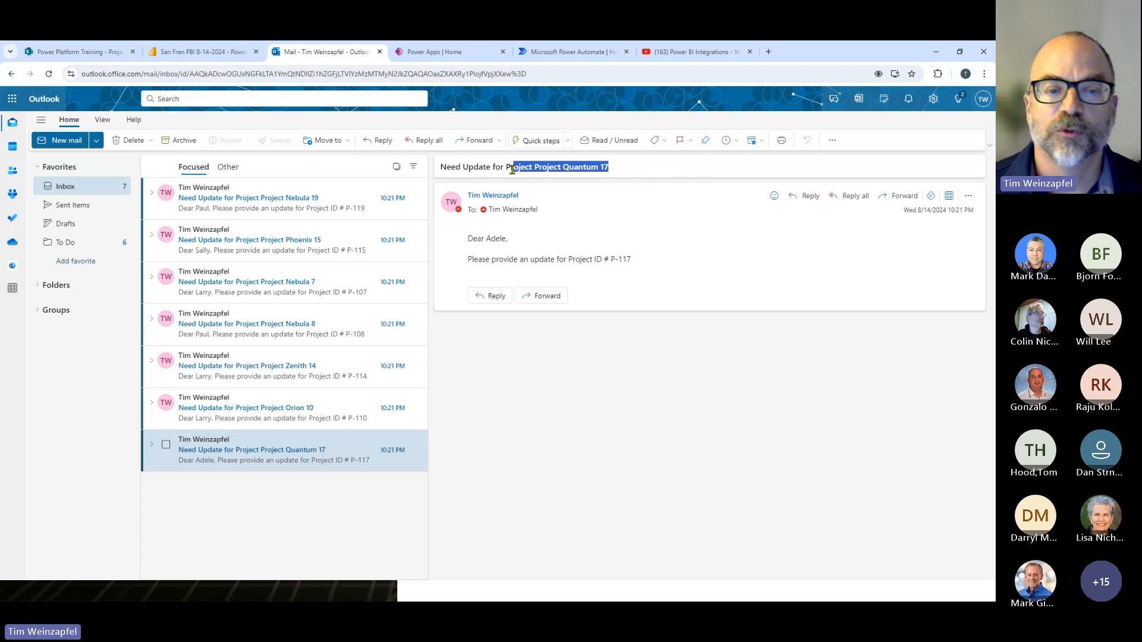
# - Switch back to Power BI Desktop, inspect the first Apply to each loop in the Integration Training - Send Emails flow, and return to the report
pyautogui.hotkey('alt', 'Tab')
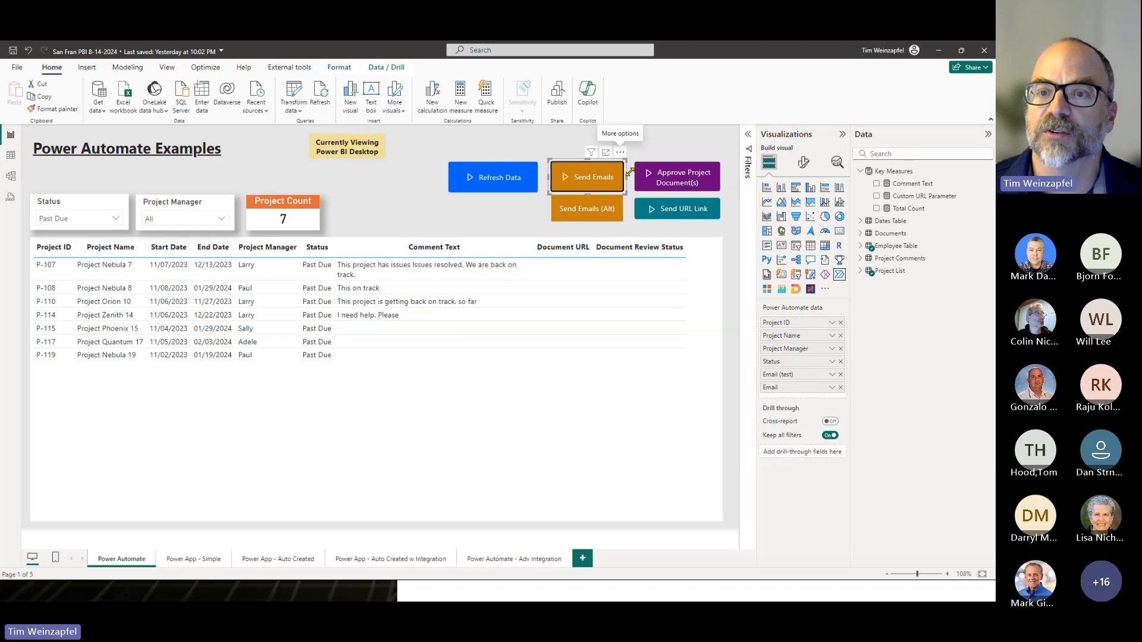
pyautogui.click(620, 154)
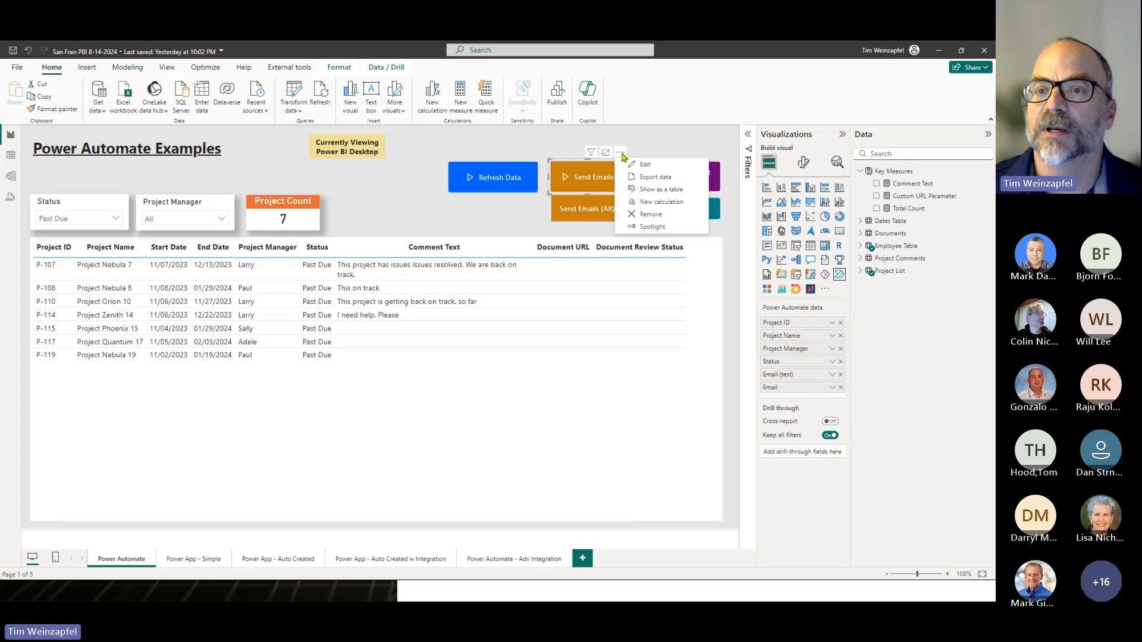
pyautogui.click(643, 166)
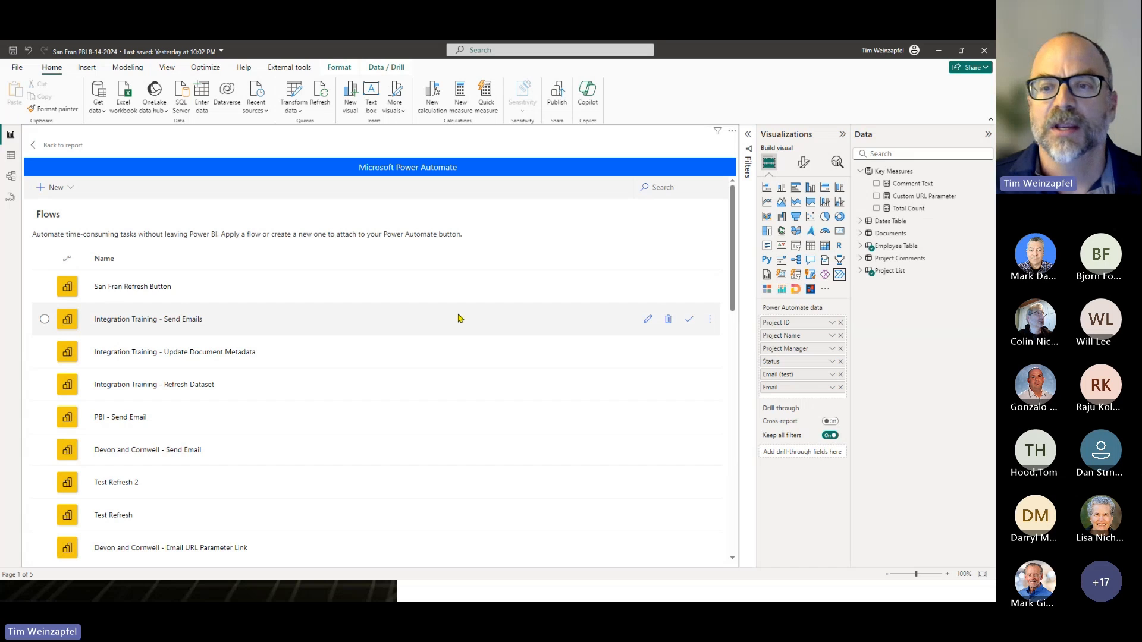
pyautogui.click(648, 320)
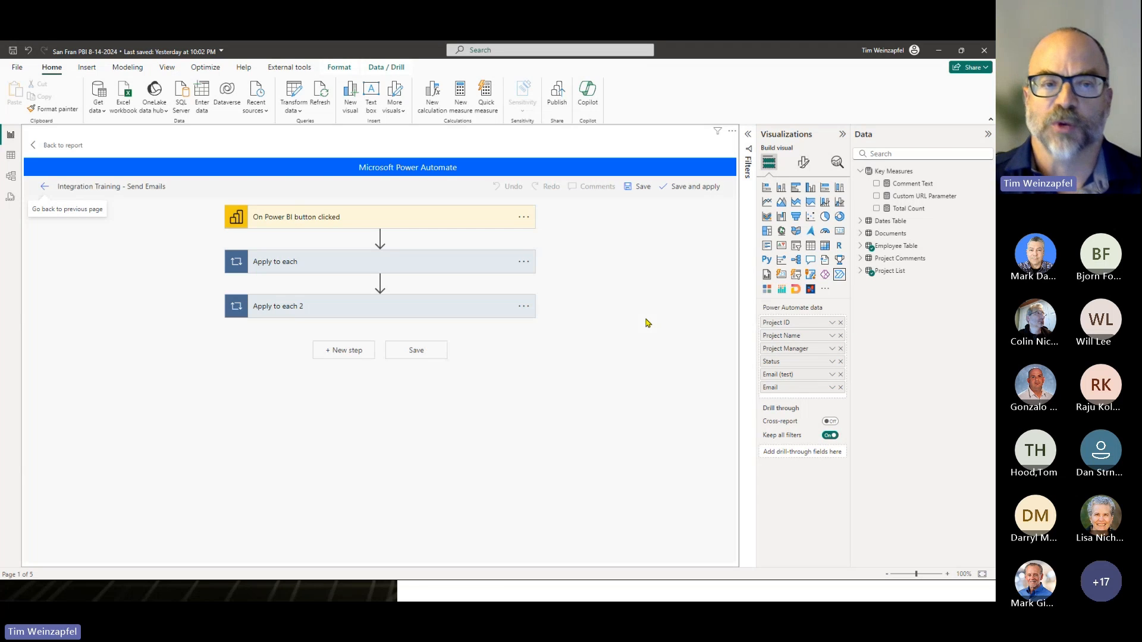
pyautogui.click(364, 265)
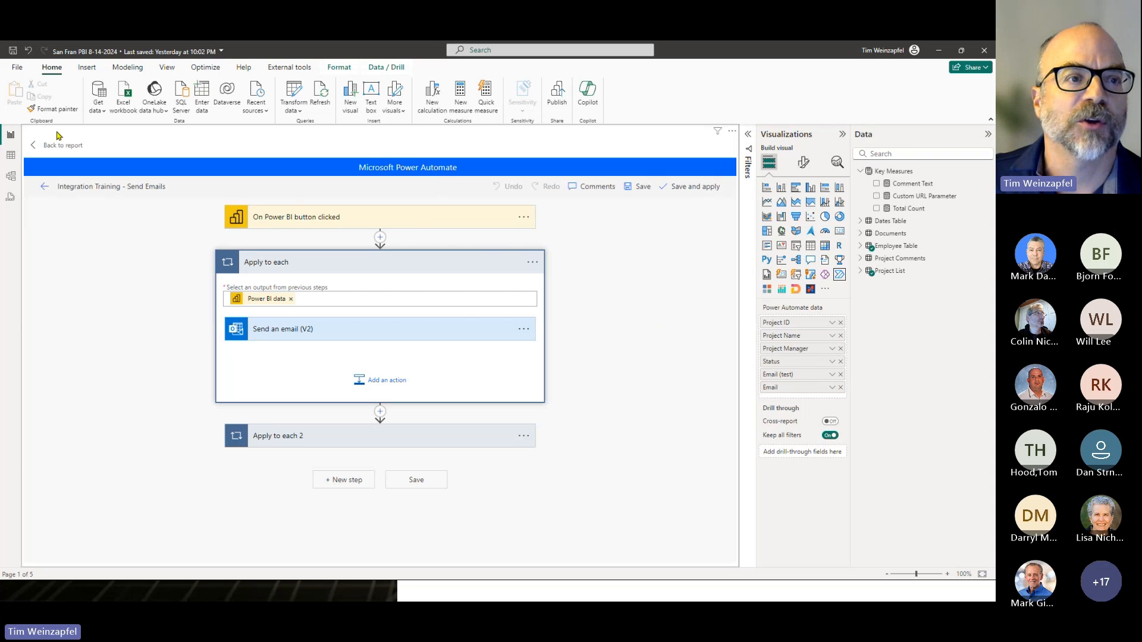
pyautogui.click(49, 148)
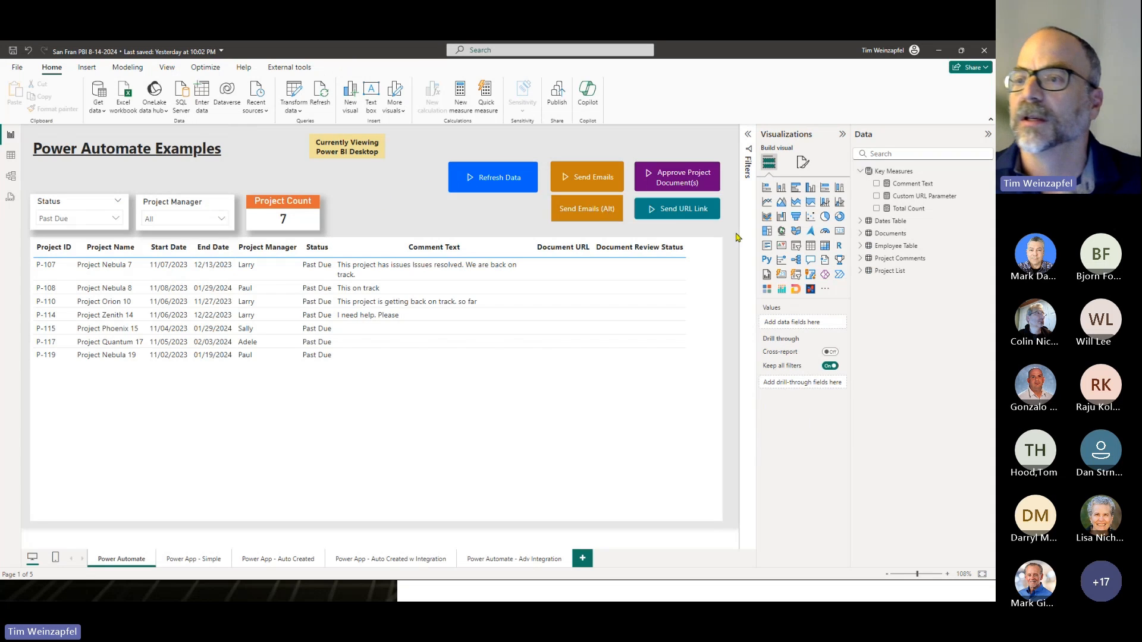
# - Add a Power Automate visual to the page and shrink it to button size directly below the Refresh Data button
pyautogui.click(825, 276)
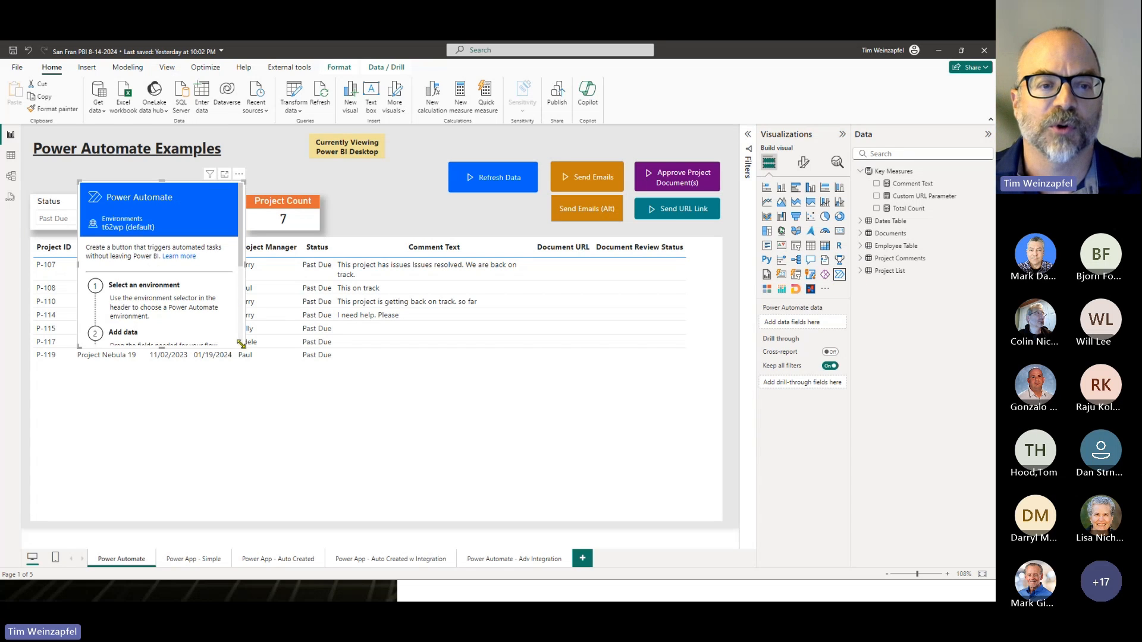
pyautogui.moveTo(245, 342); pyautogui.dragTo(474, 371)
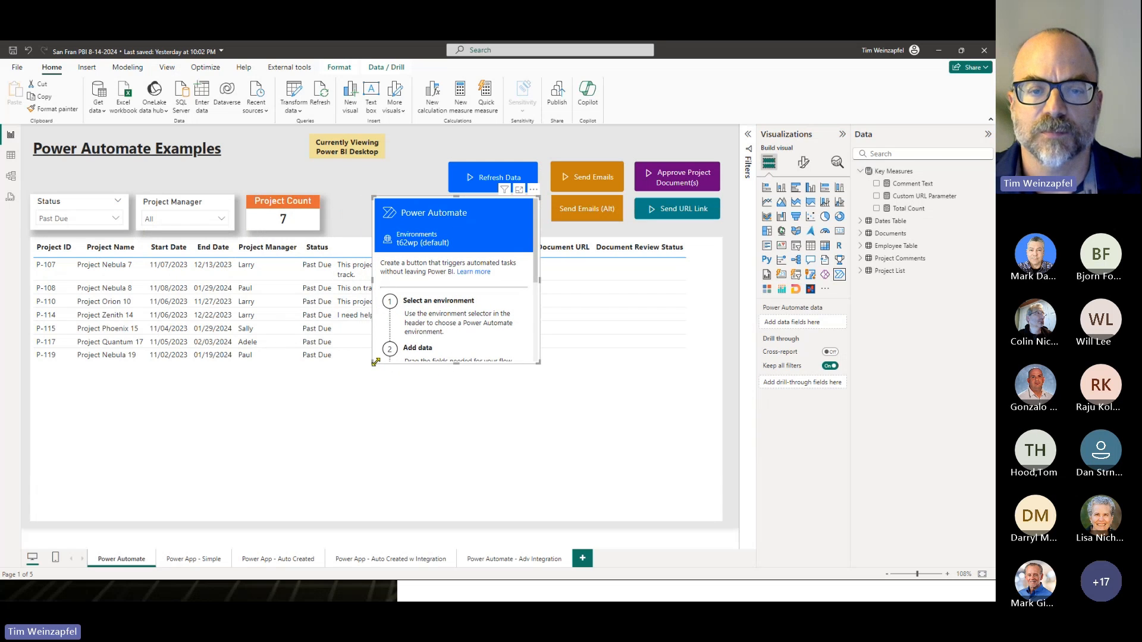
pyautogui.moveTo(377, 361); pyautogui.dragTo(448, 227)
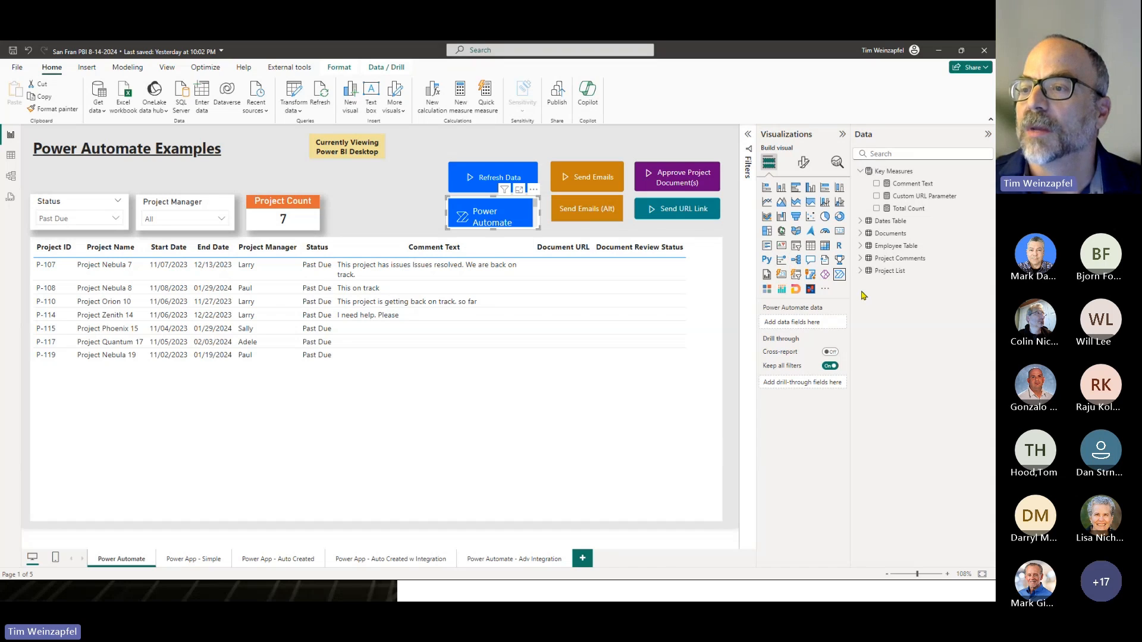
# - Add Project Manager, Project ID and Project Name from Project List, plus Email and Email (test) from Employee Table, to the Power Automate visual
pyautogui.click(861, 271)
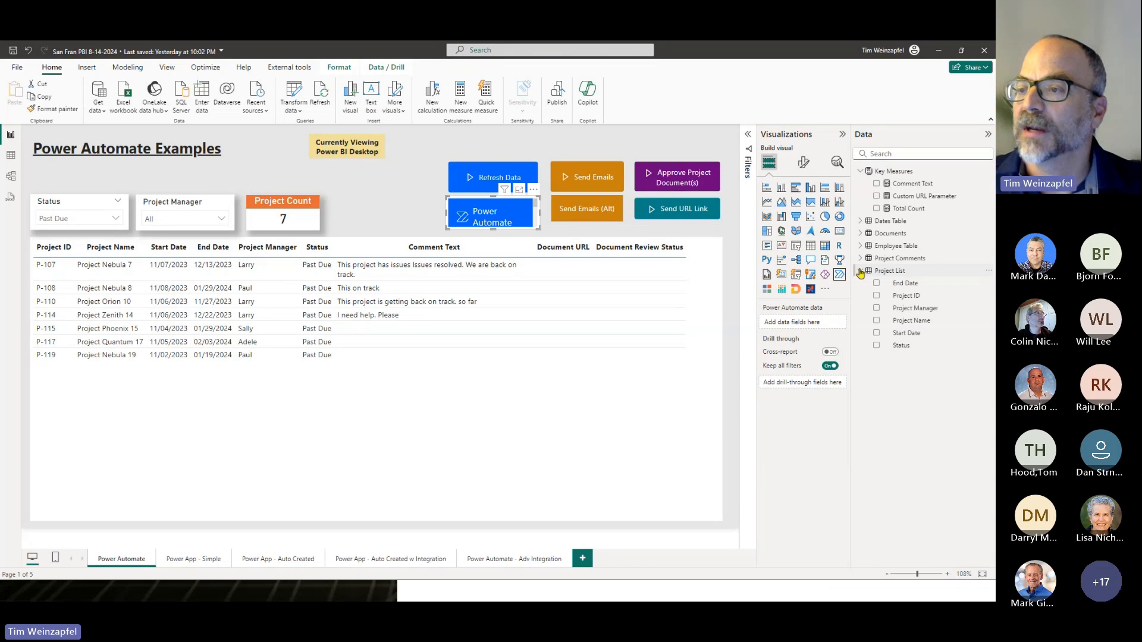
pyautogui.click(876, 308)
pyautogui.click(876, 296)
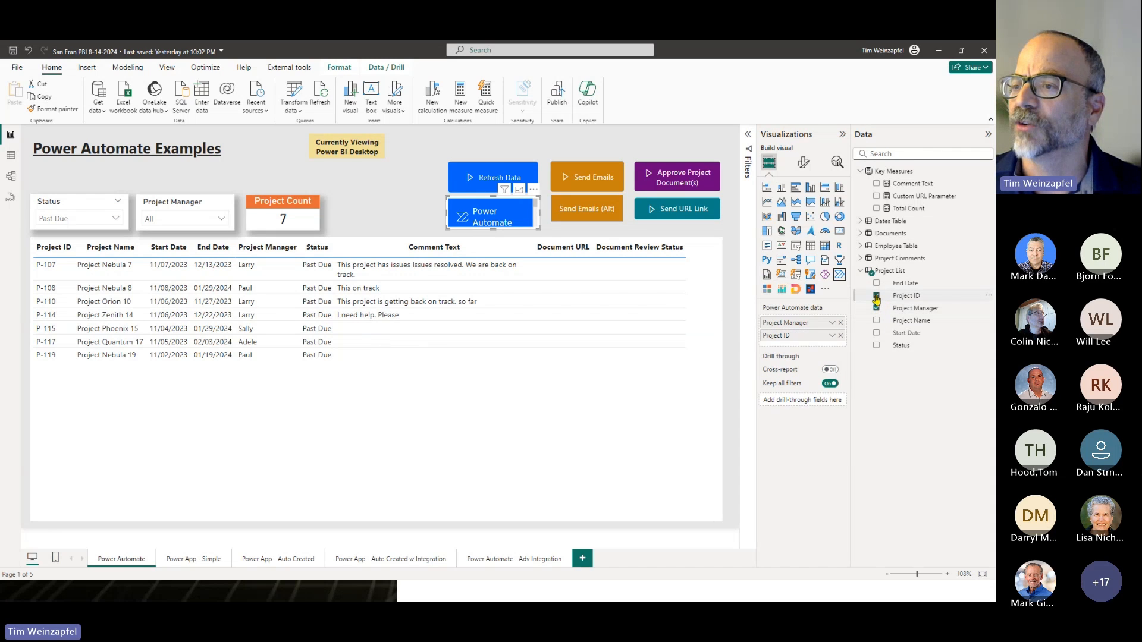
pyautogui.click(876, 321)
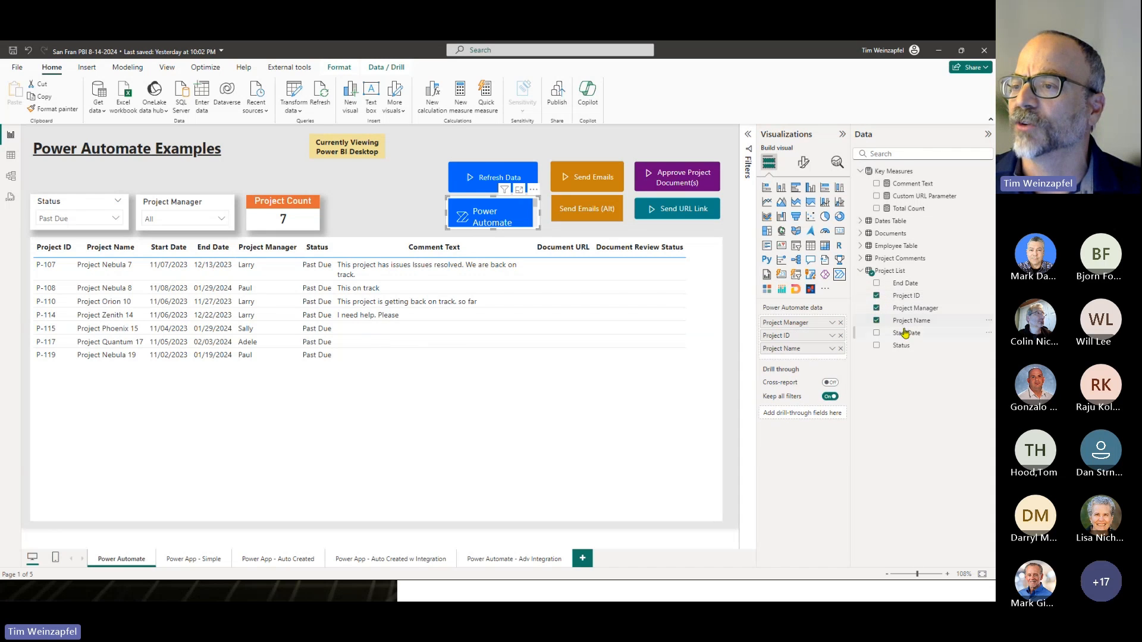
pyautogui.click(861, 245)
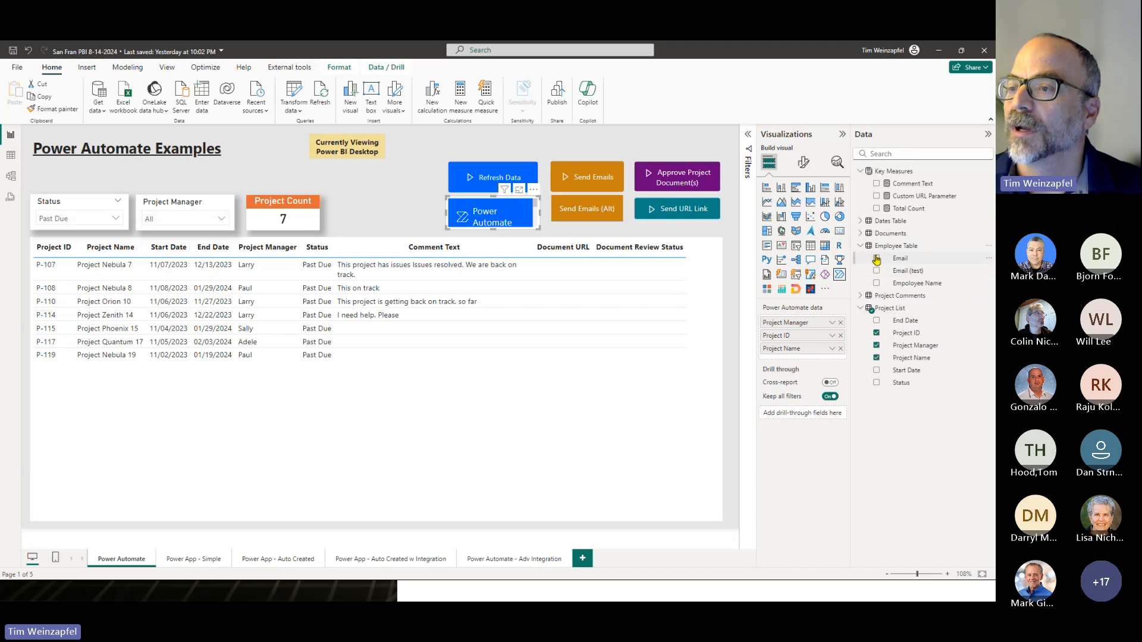
pyautogui.click(877, 258)
pyautogui.click(901, 272)
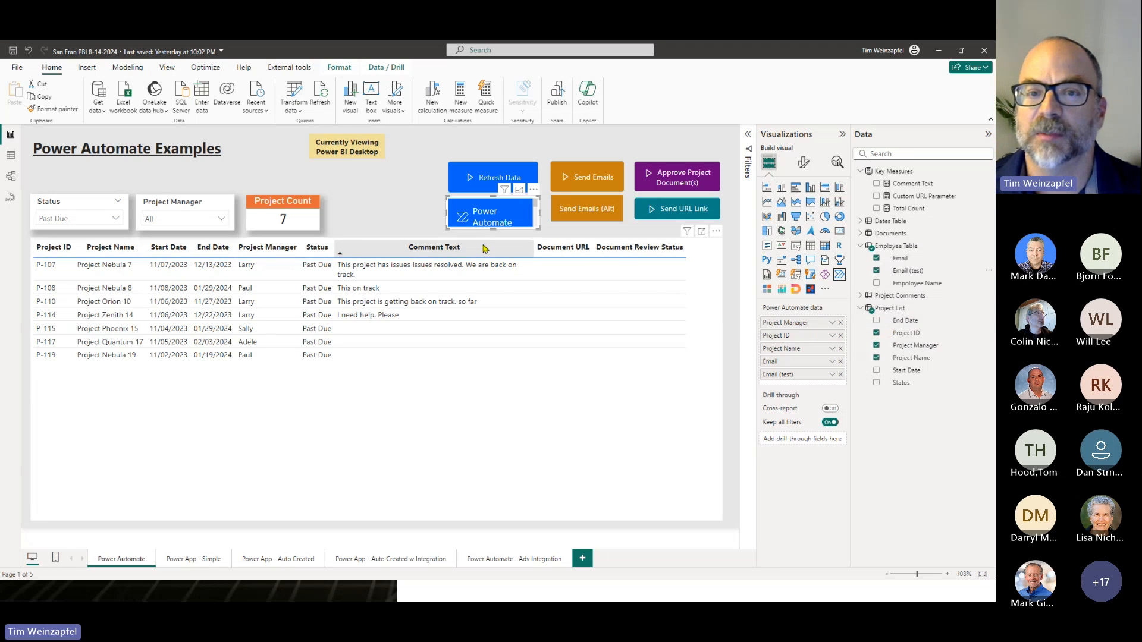
# - Enlarge the Power Automate visual, convert it to a table, and test how selecting and deselecting Project Nebula 8 filters its rows
pyautogui.moveTo(446, 229); pyautogui.dragTo(322, 413)
pyautogui.click(811, 247)
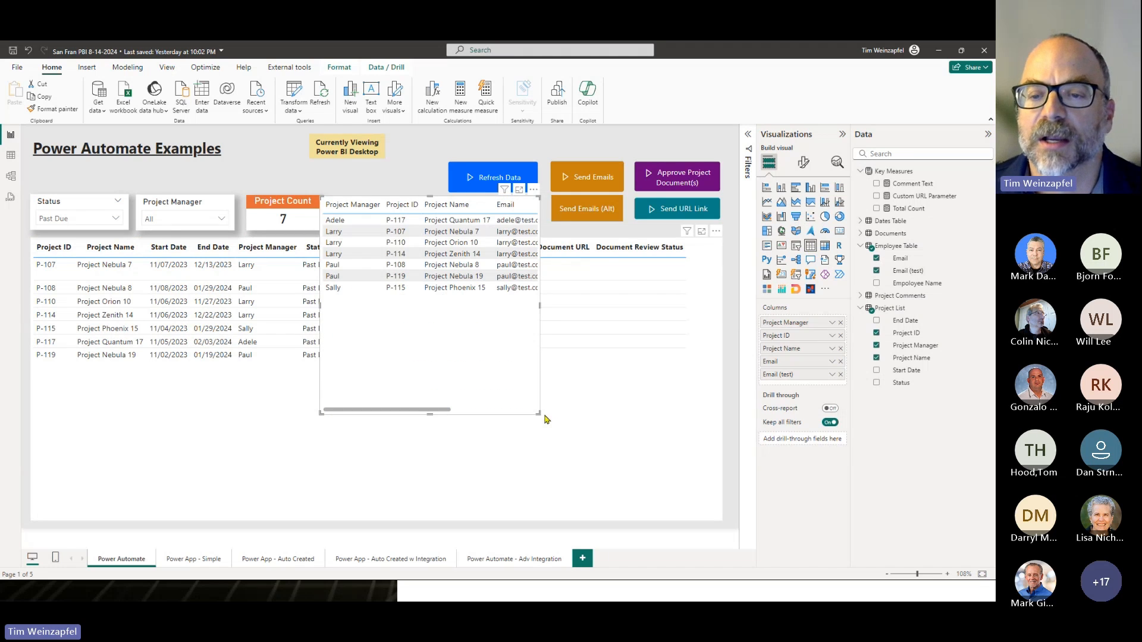
pyautogui.moveTo(539, 412); pyautogui.dragTo(706, 352)
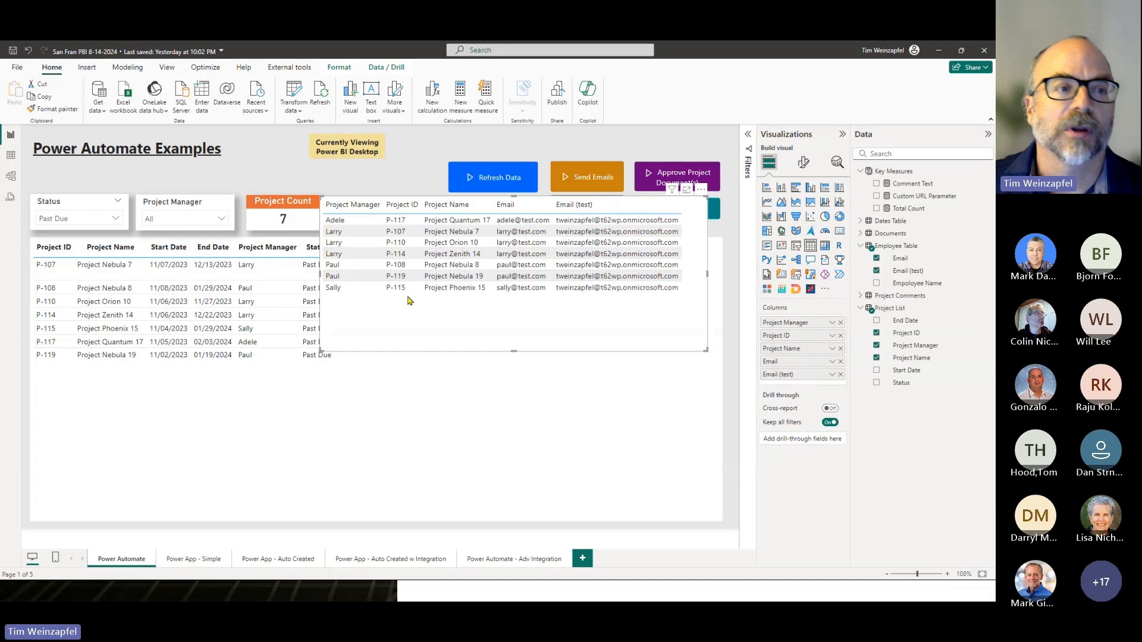
pyautogui.click(99, 290)
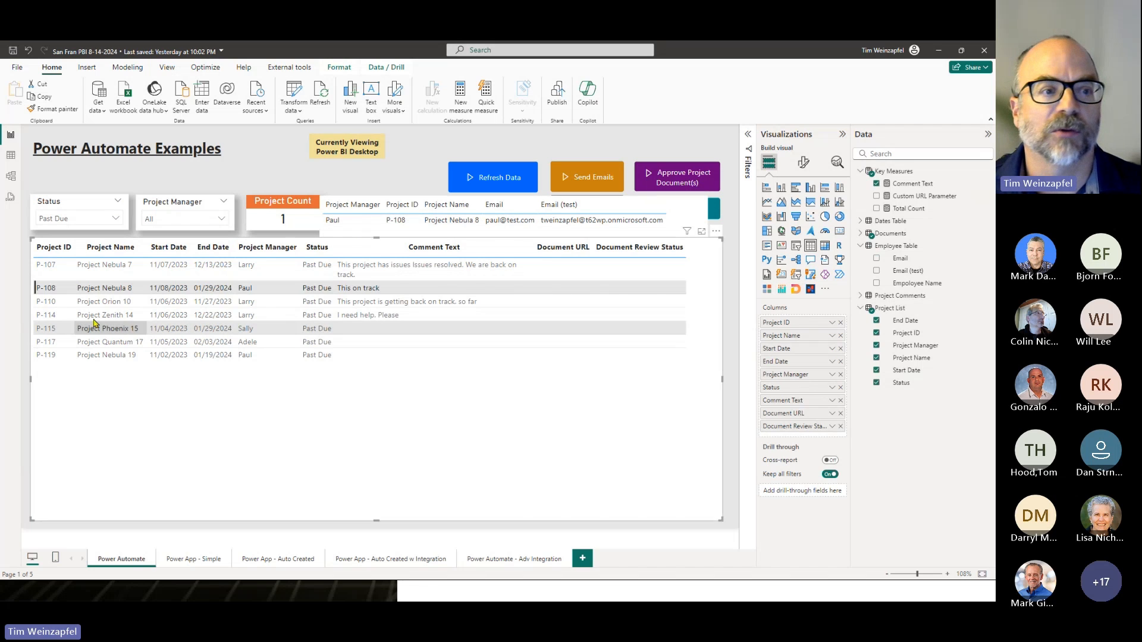
pyautogui.click(95, 290)
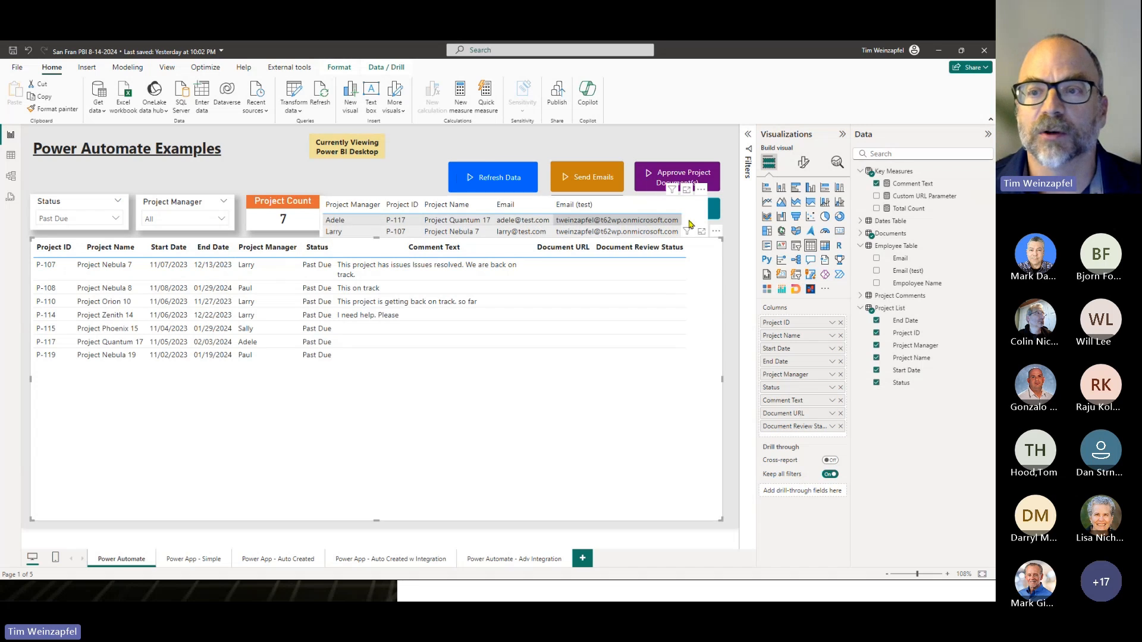
# - Shrink the temporary table back to a small size and convert it back to a Power Automate visual
pyautogui.click(701, 205)
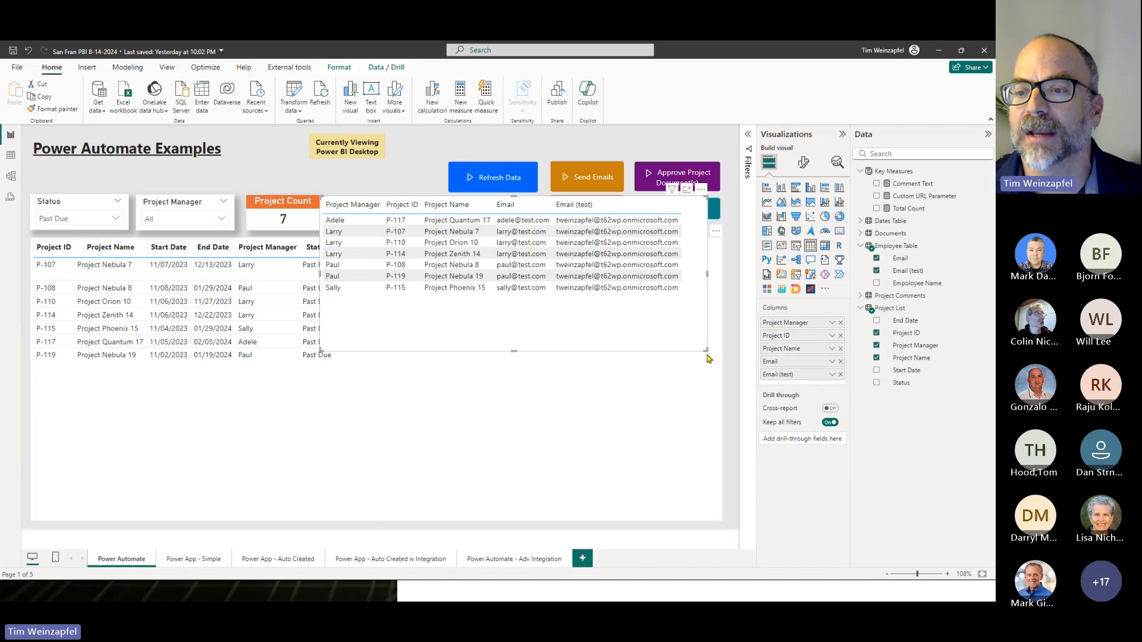
pyautogui.moveTo(706, 351); pyautogui.dragTo(538, 231)
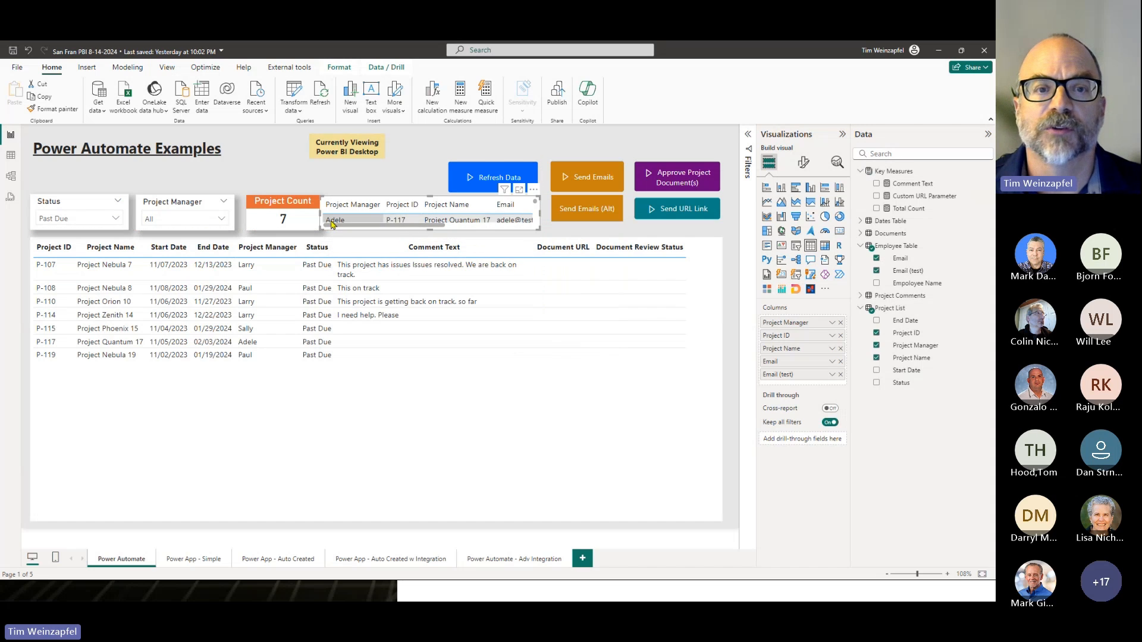
pyautogui.click(838, 275)
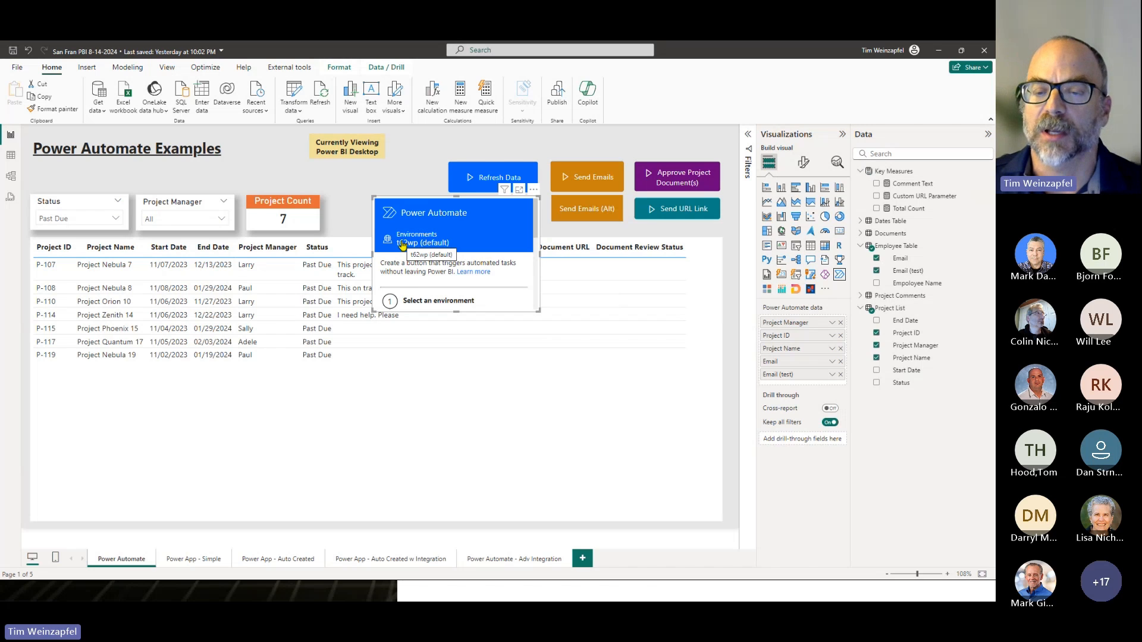
# - Open the Power Automate visual for editing and create a new instant cloud flow
pyautogui.click(533, 192)
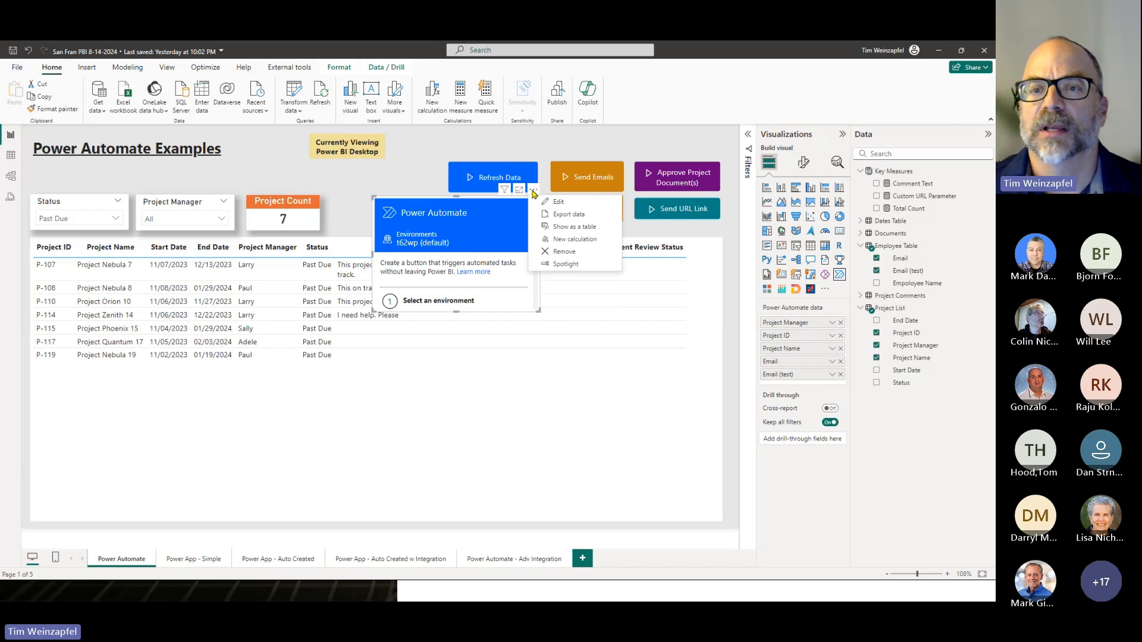
pyautogui.click(559, 203)
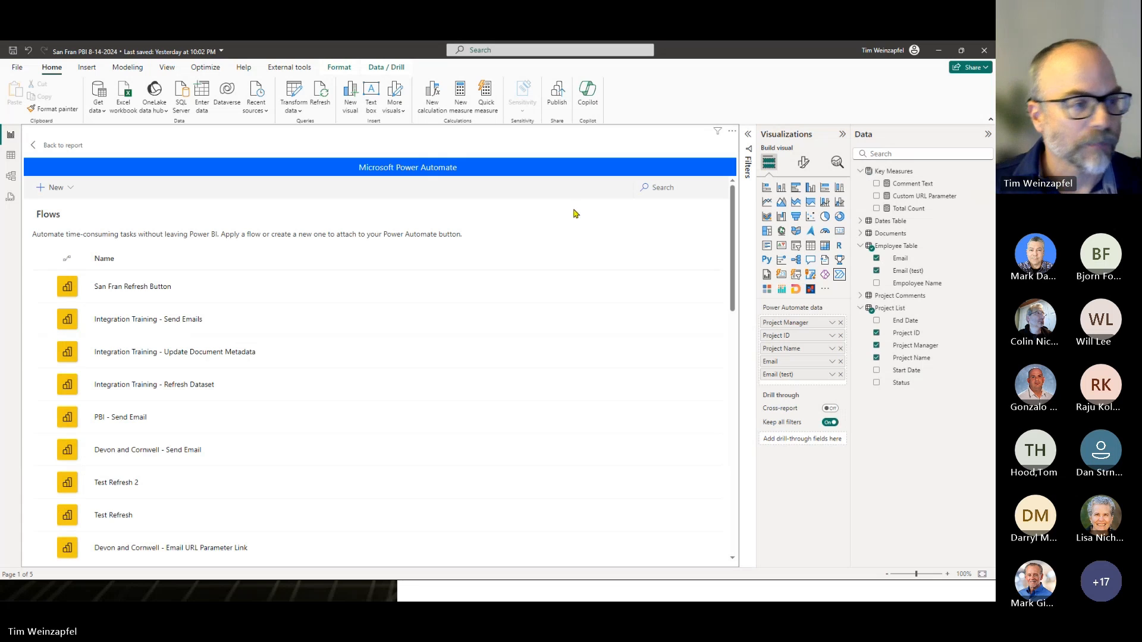
pyautogui.click(71, 188)
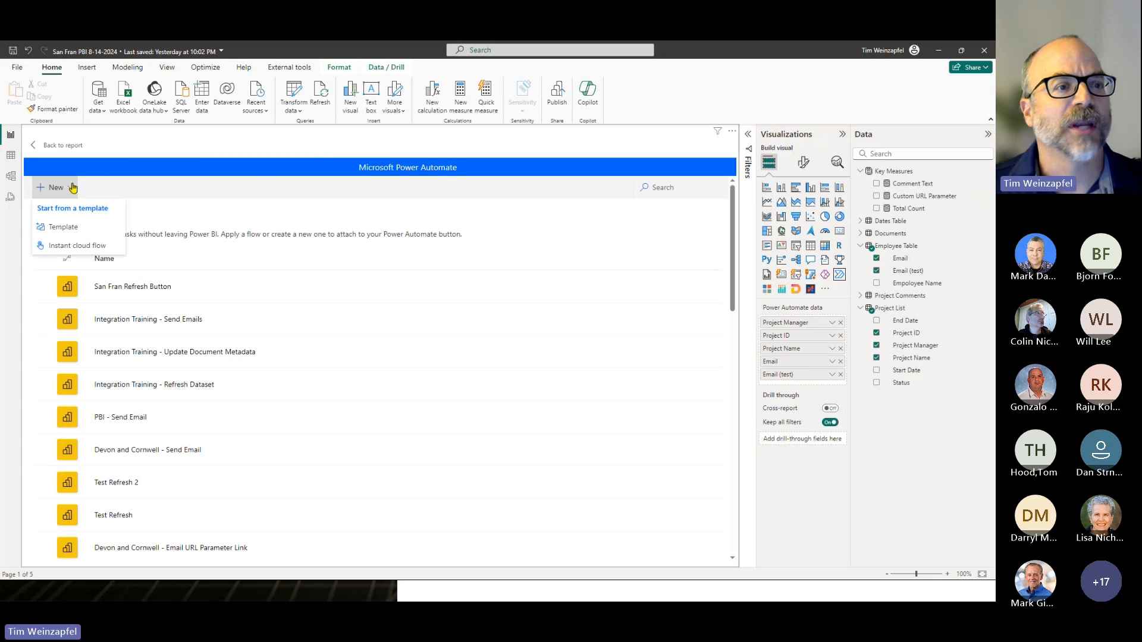
pyautogui.click(72, 247)
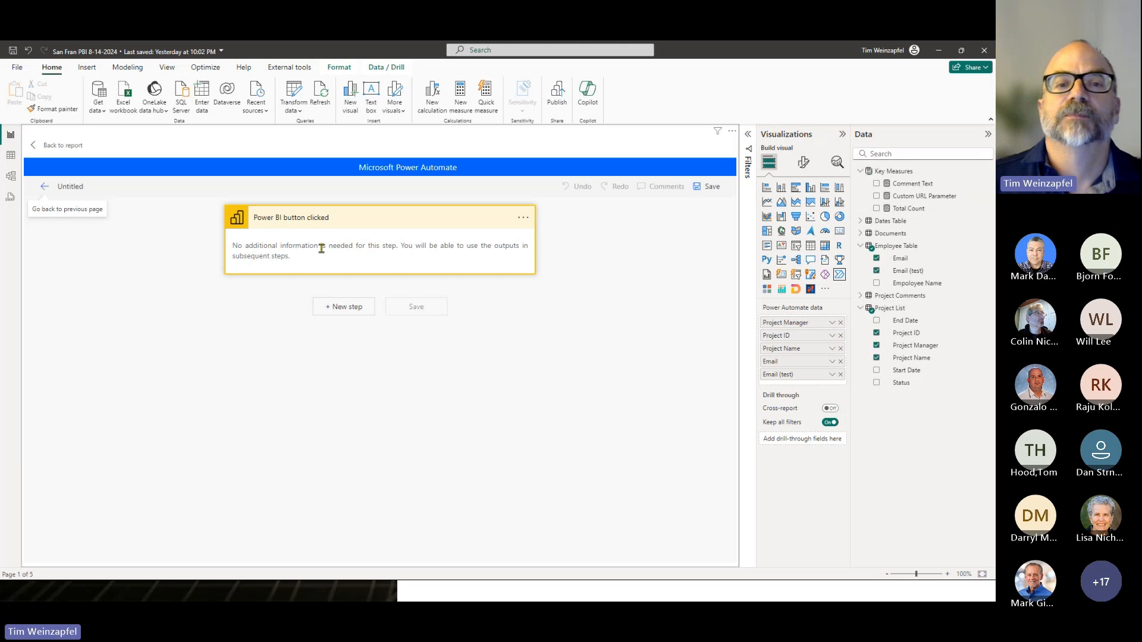
# - Add the Office 365 Outlook action Send an email (V2) after the Power BI button trigger by searching for "send an email"
pyautogui.click(336, 308)
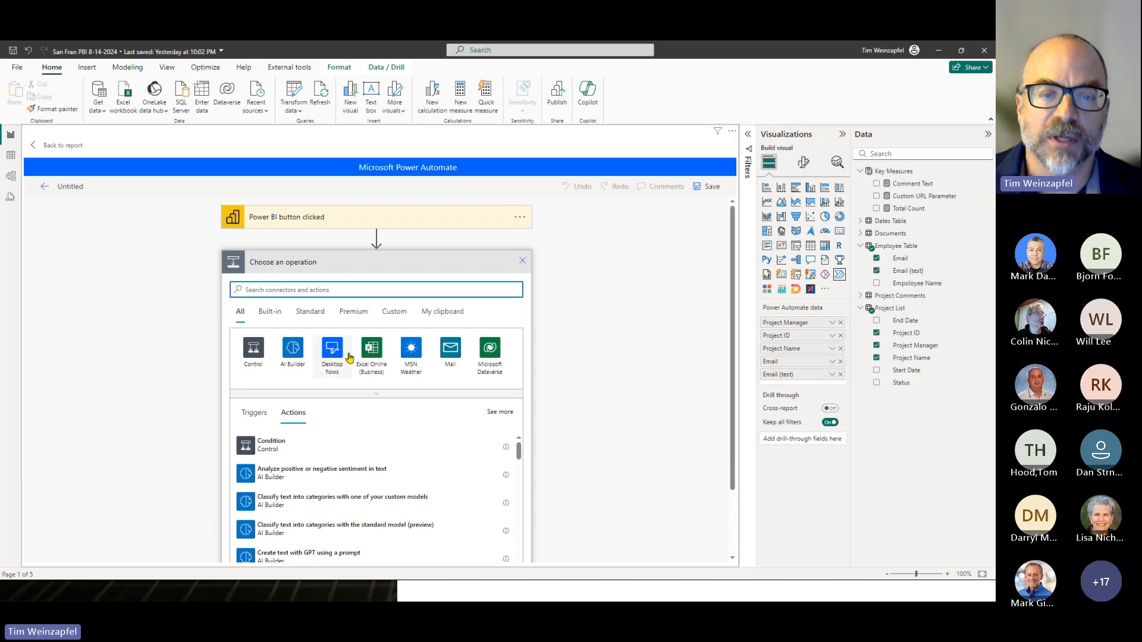
pyautogui.click(376, 394)
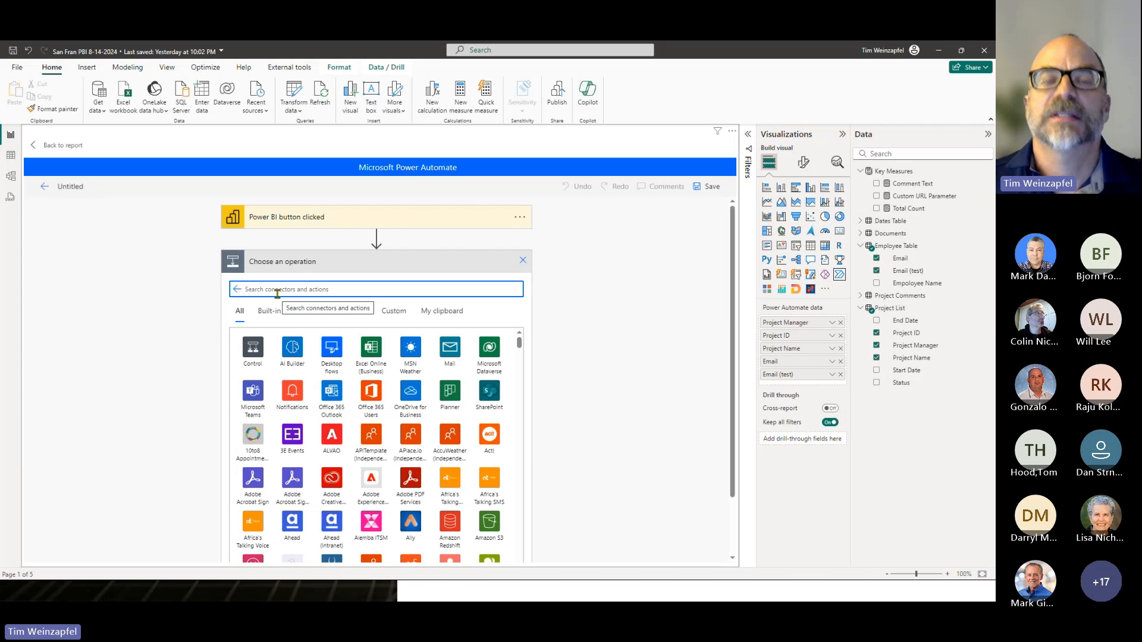
pyautogui.write('send')
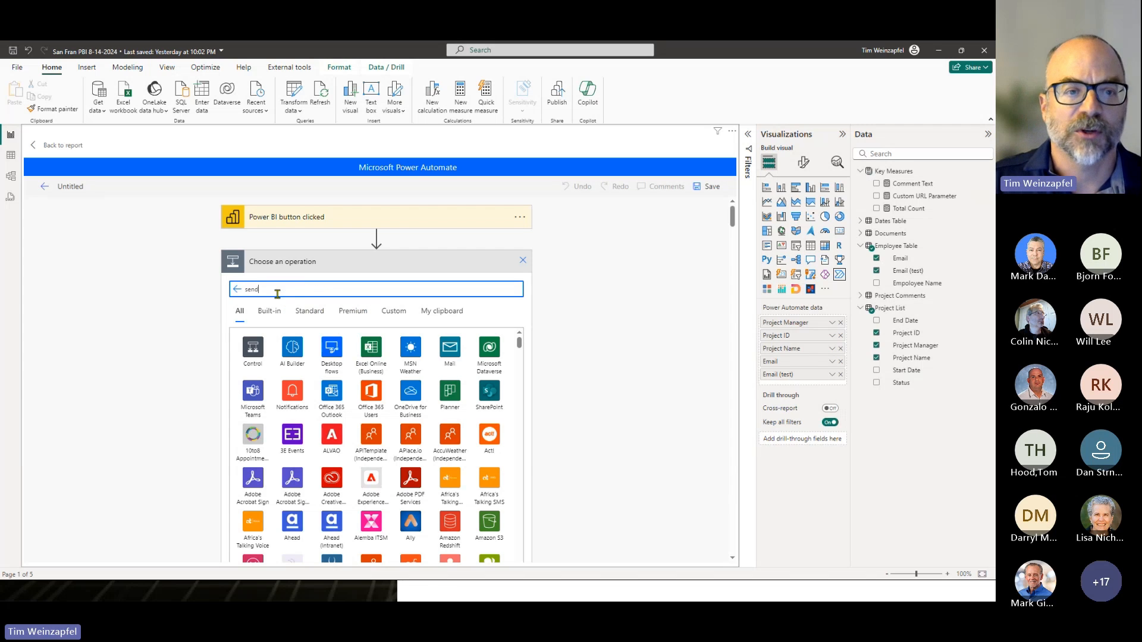
pyautogui.write(' an ema')
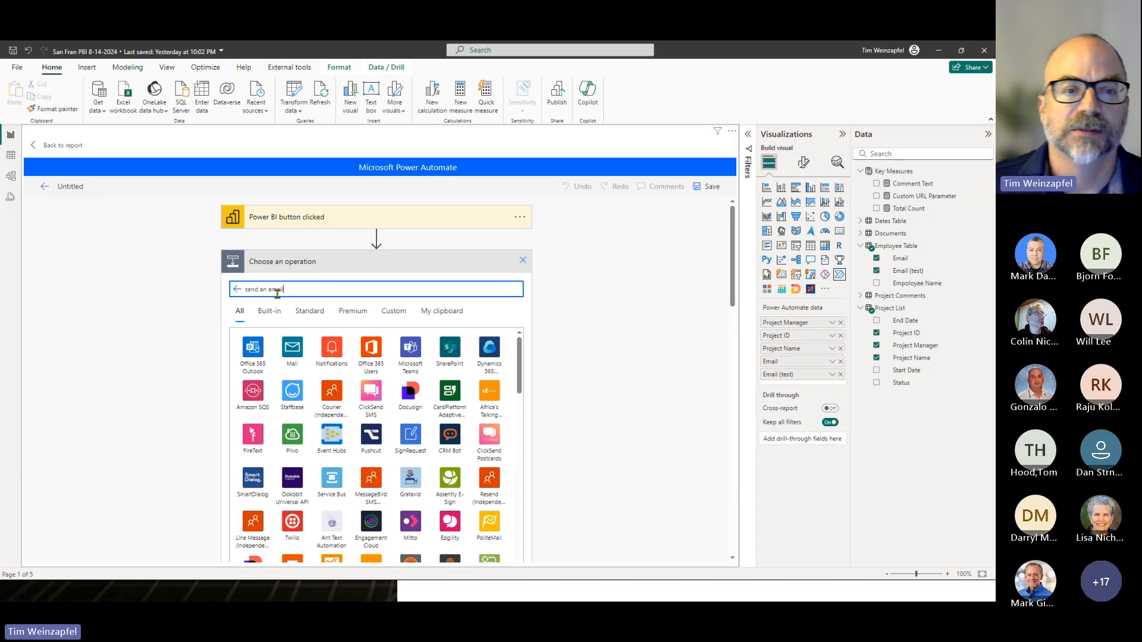
pyautogui.write('il')
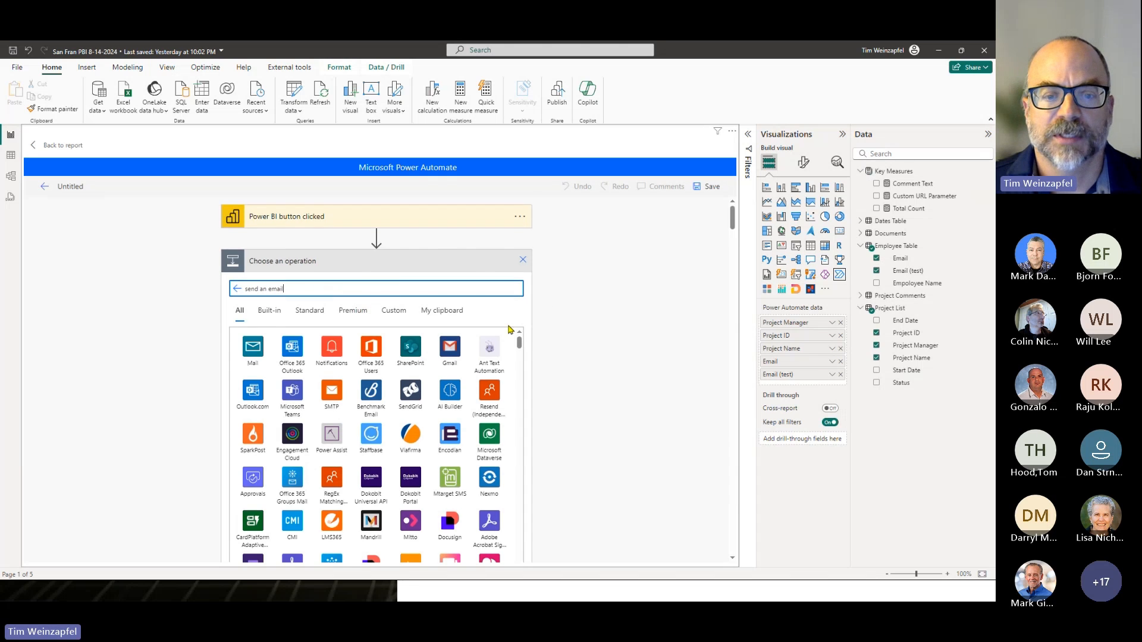
pyautogui.scroll(-4, 595, 385)
pyautogui.scroll(4, 582, 386)
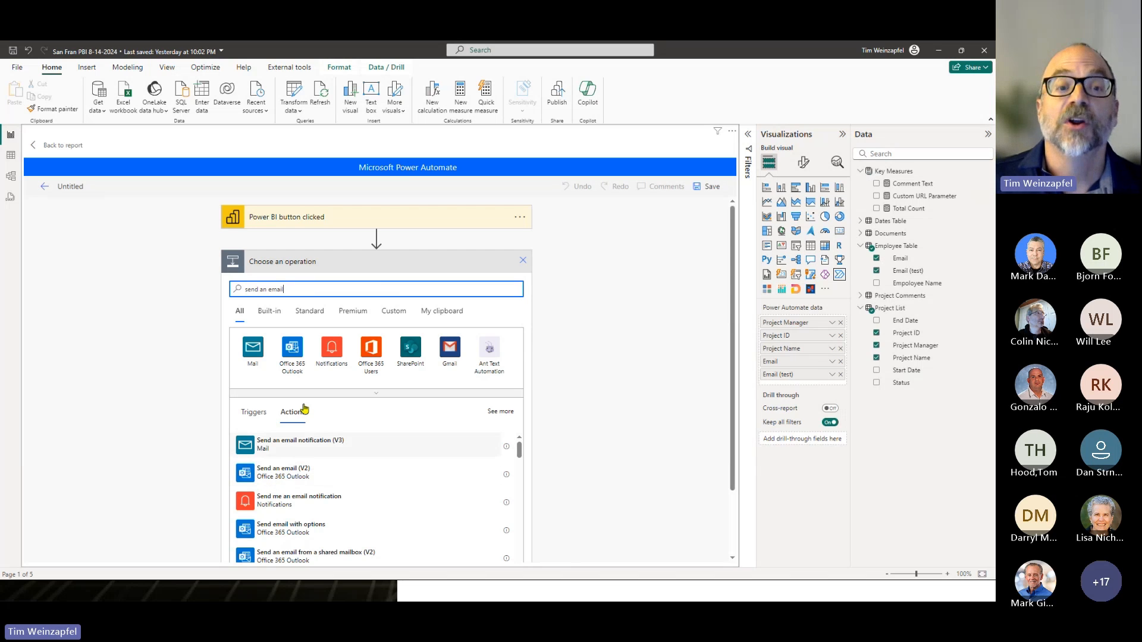
pyautogui.click(275, 474)
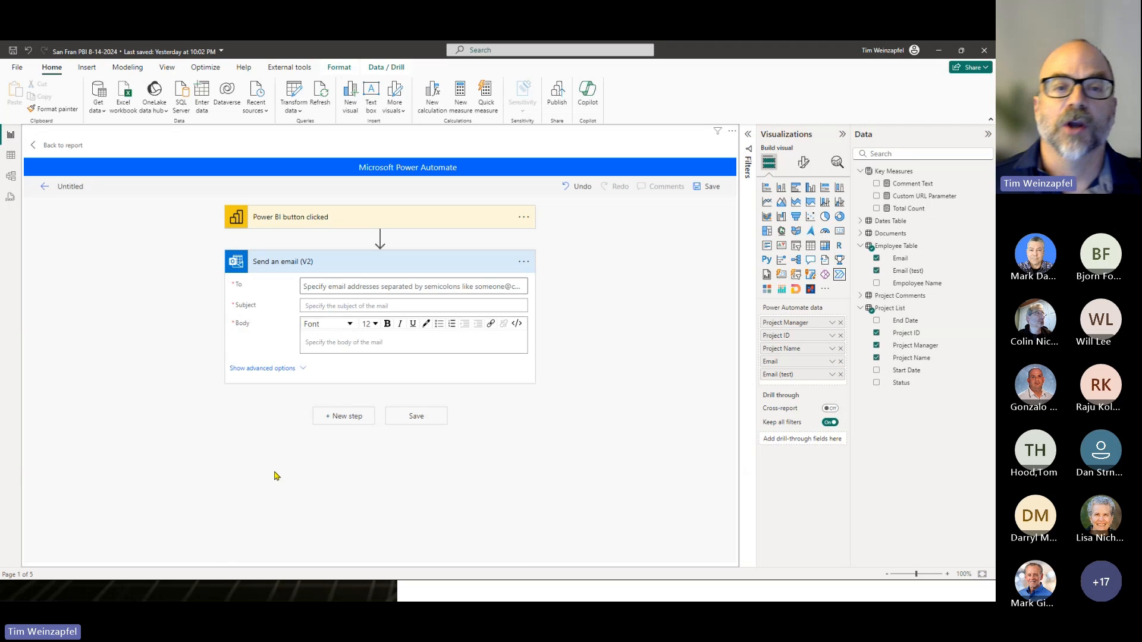
# - Set the email's recipient to the dynamic value Power BI data Email (test)
pyautogui.click(352, 290)
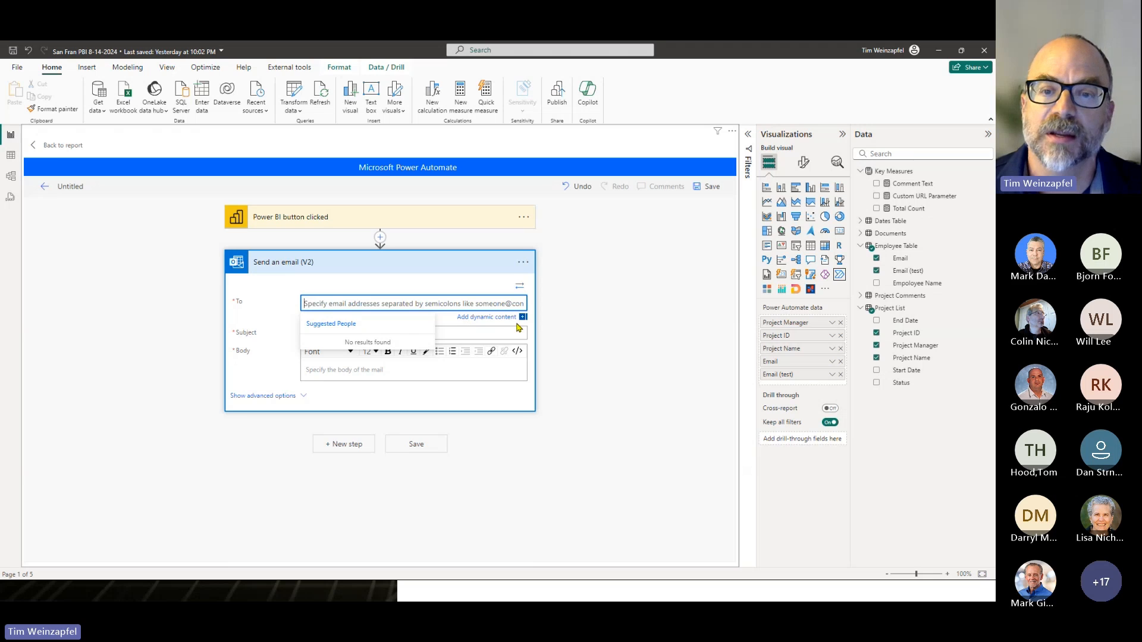
pyautogui.click(498, 320)
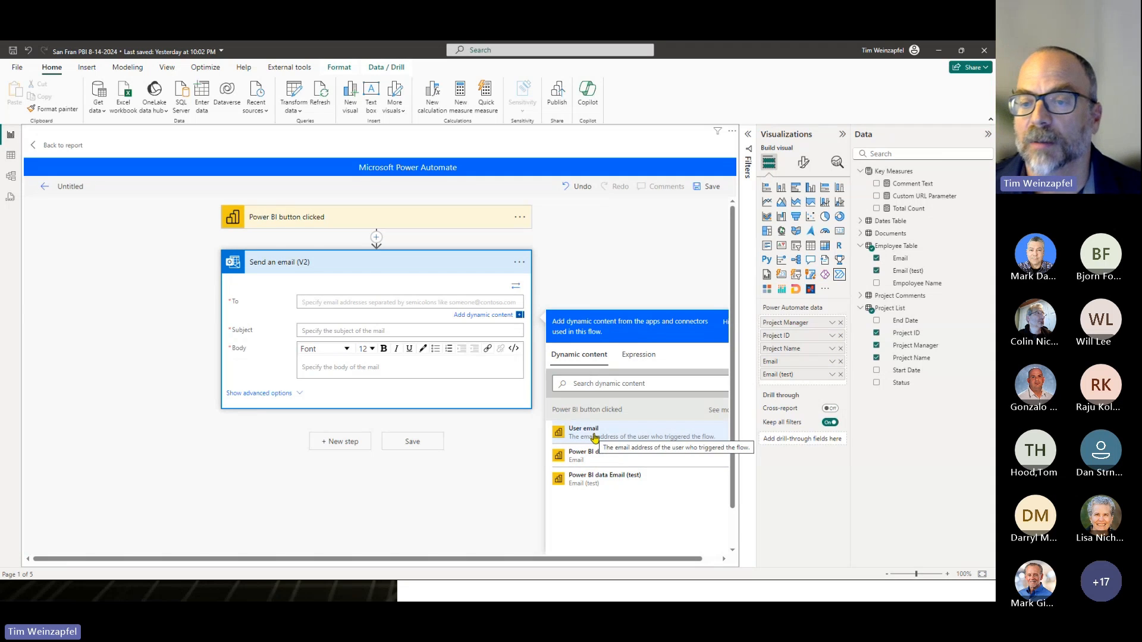
pyautogui.click(591, 482)
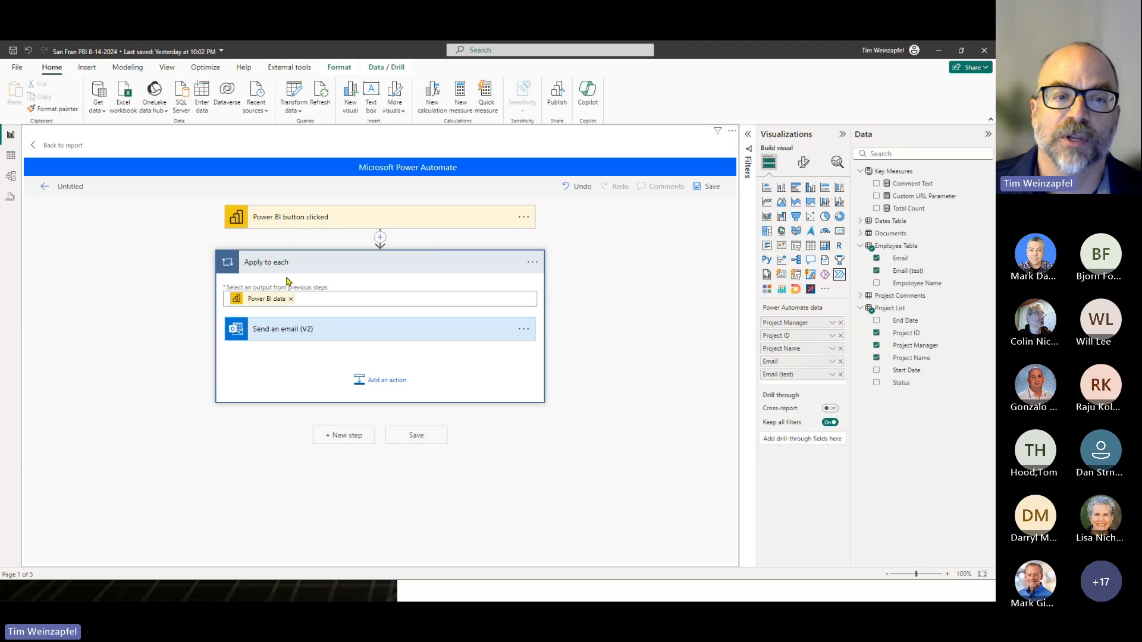
# - Reopen the email action inside the loop and set its subject to "Need update for Project" followed by the dynamic Power BI data Project Name
pyautogui.click(360, 335)
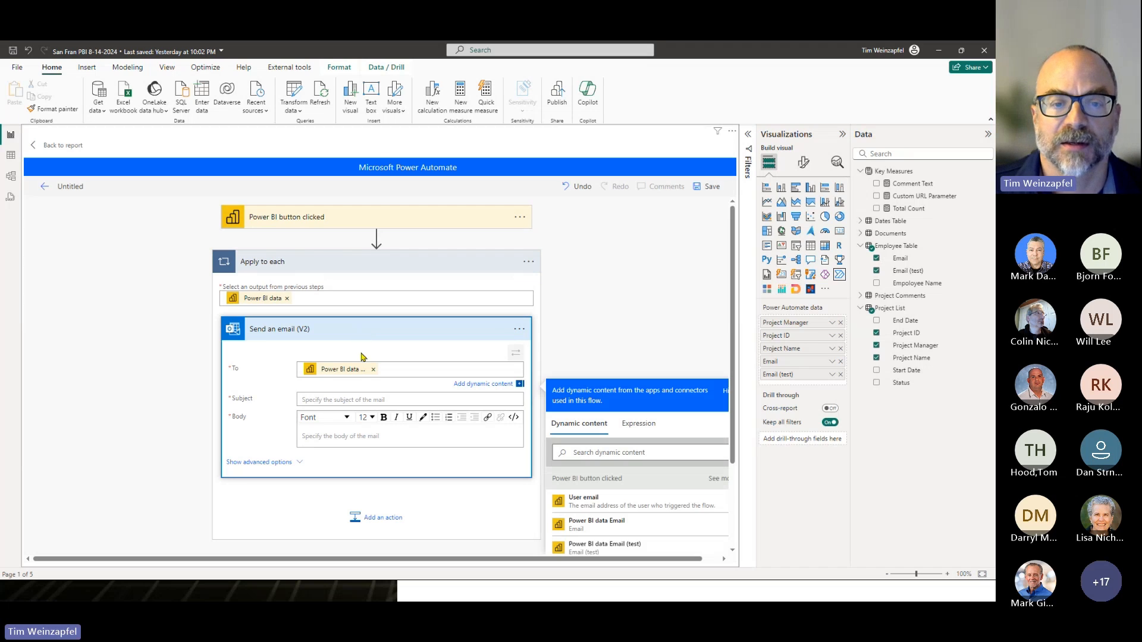
pyautogui.click(325, 400)
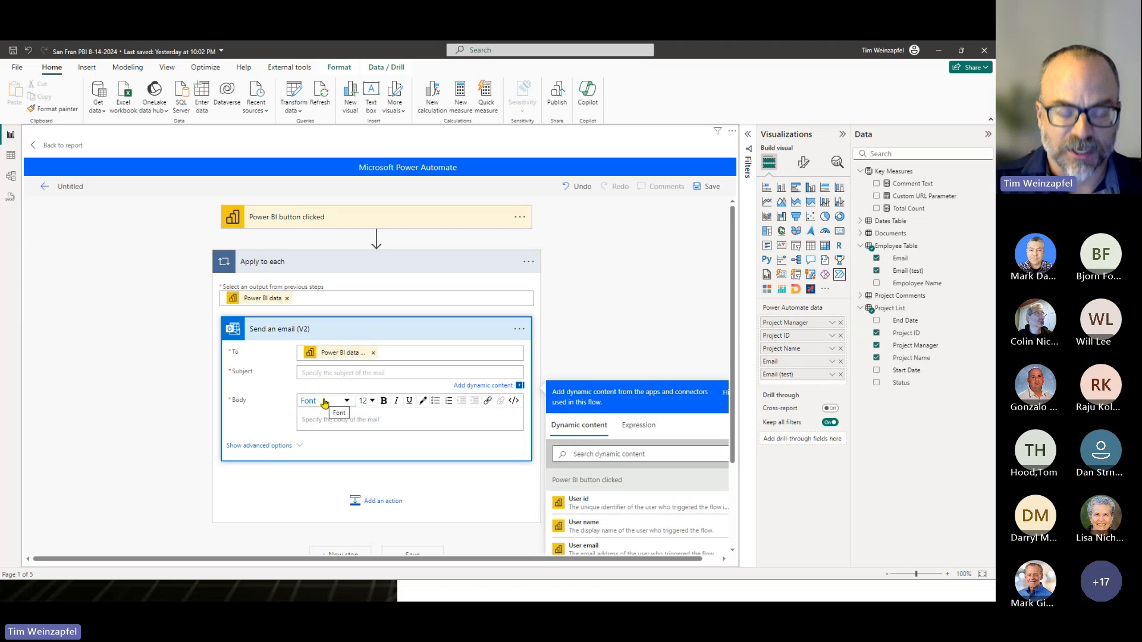
pyautogui.write('INe')
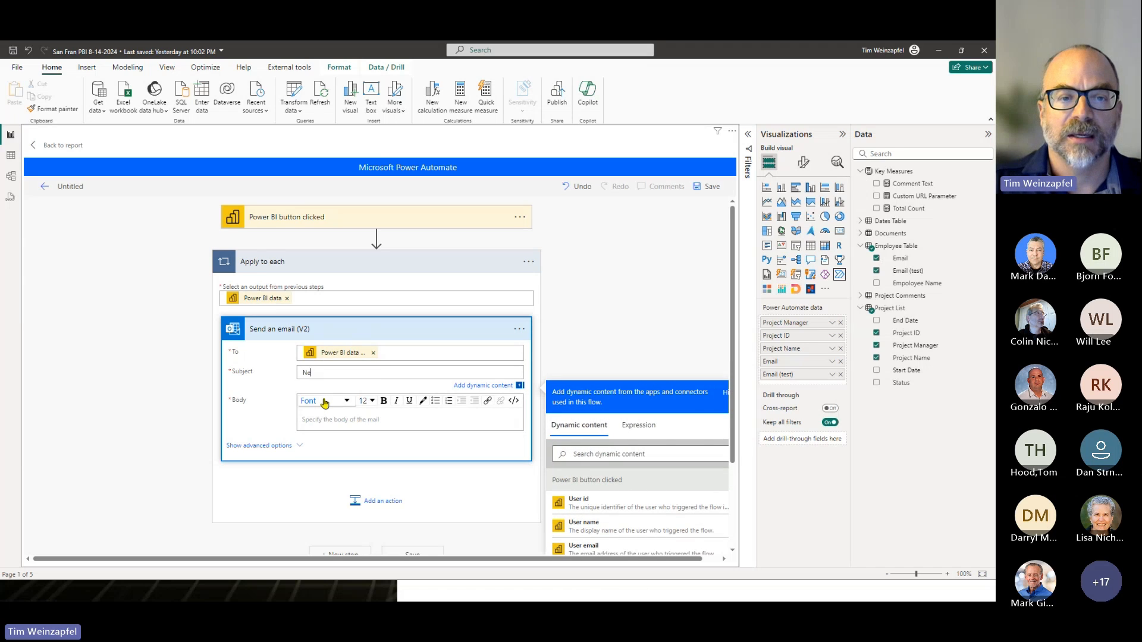
pyautogui.write('ed upda')
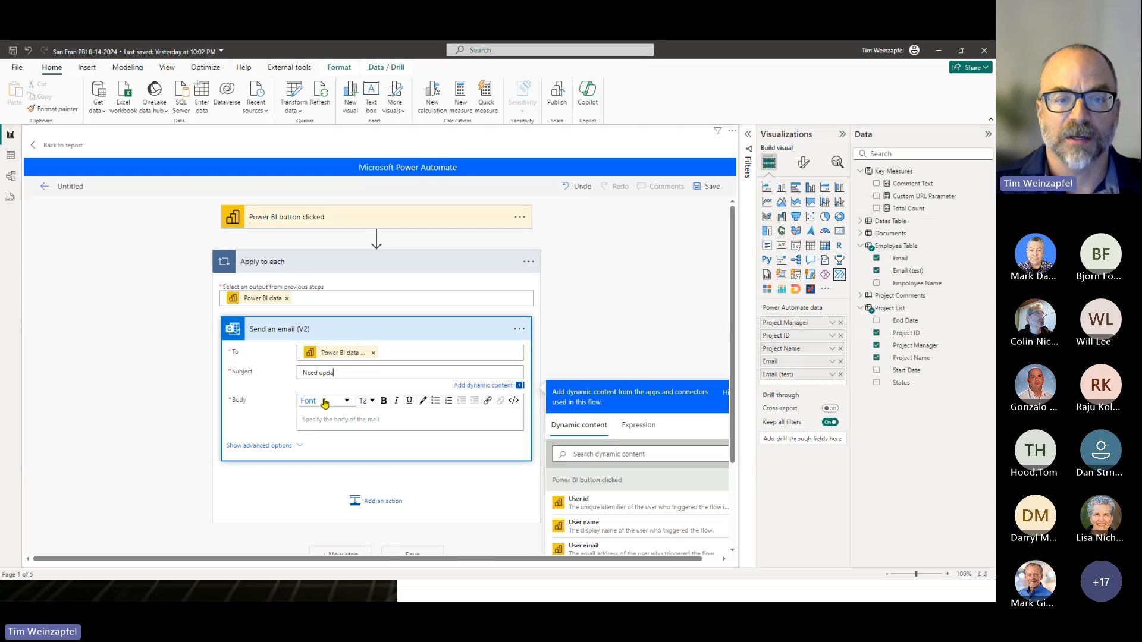
pyautogui.write('te for Project')
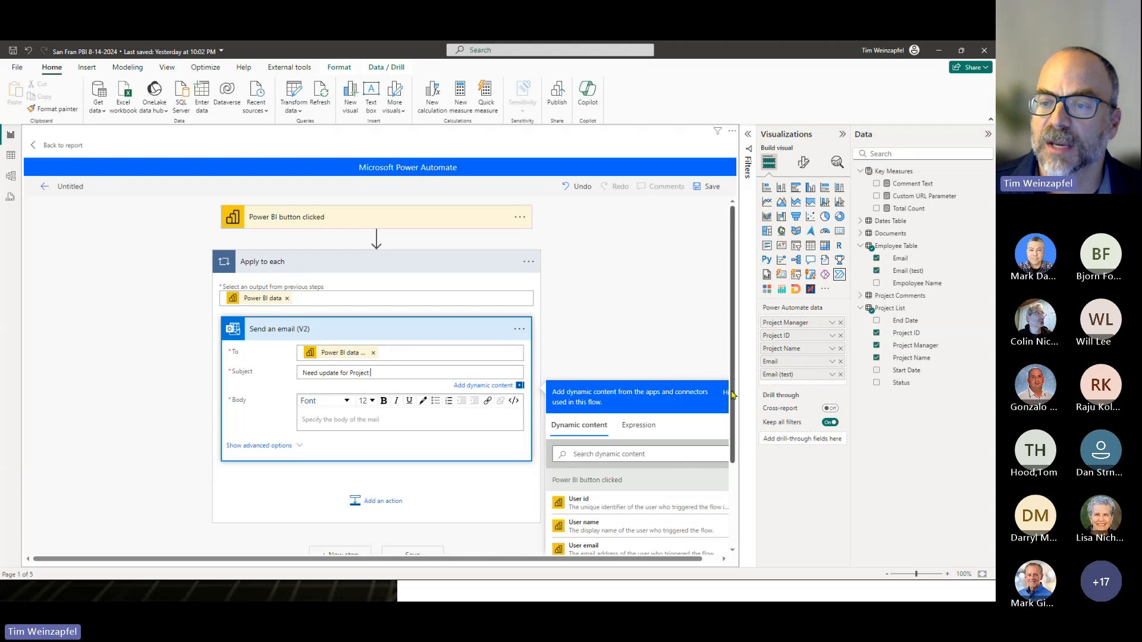
pyautogui.scroll(-3, 735, 480)
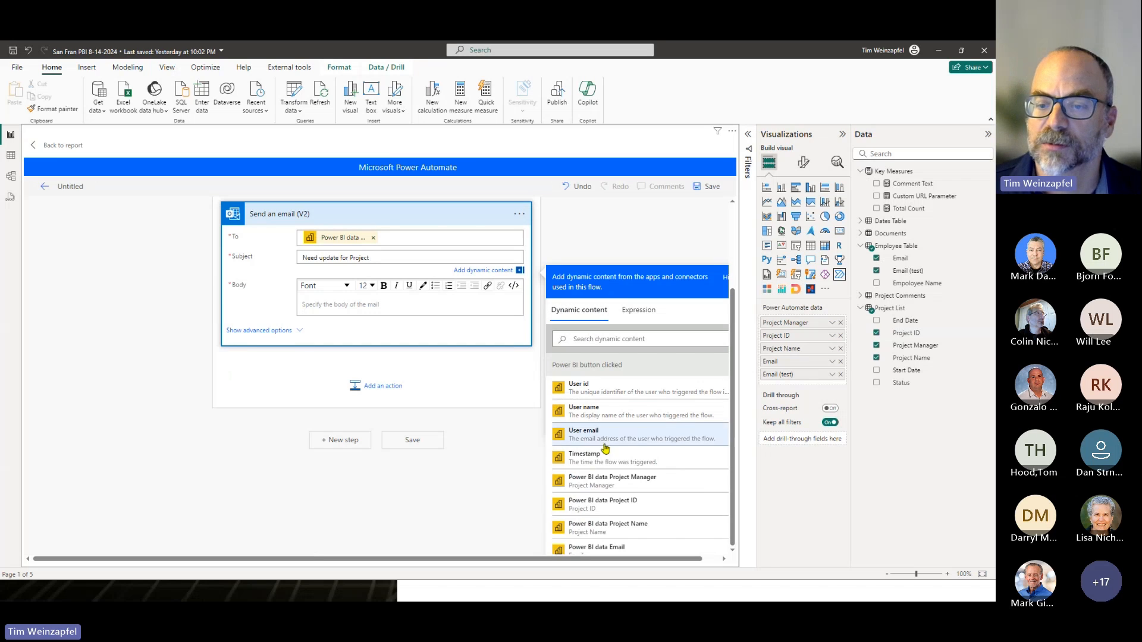
pyautogui.click(639, 531)
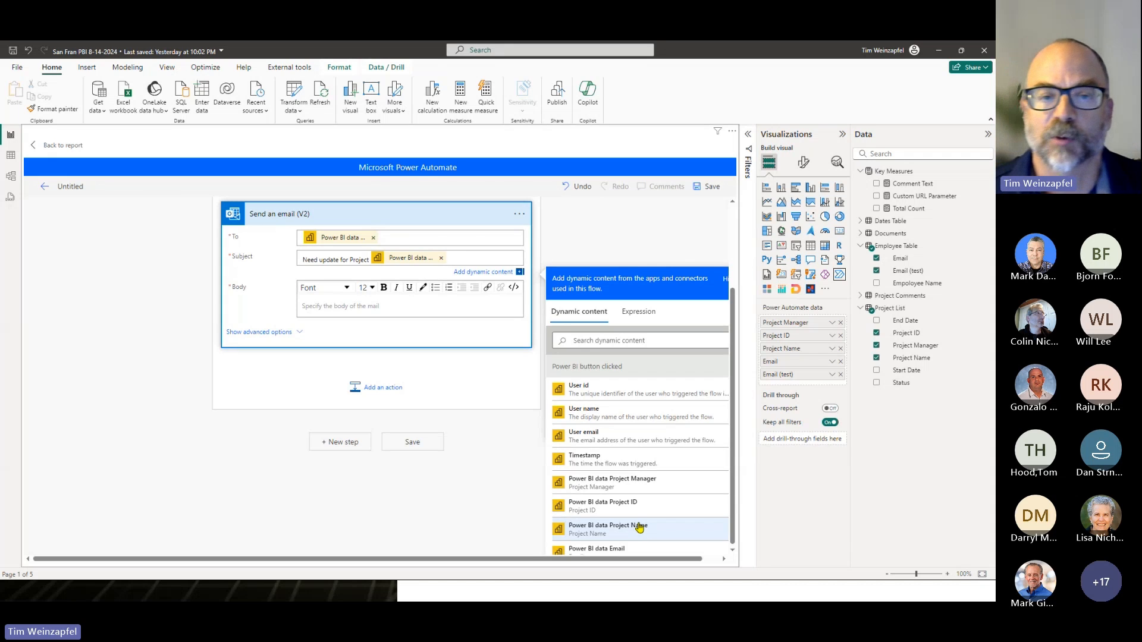
# - Compose the email body as "Dear" plus dynamic Power BI data Project Manager, and below it "Please provide me an update for Project" plus Power BI data Project Name
pyautogui.click(430, 302)
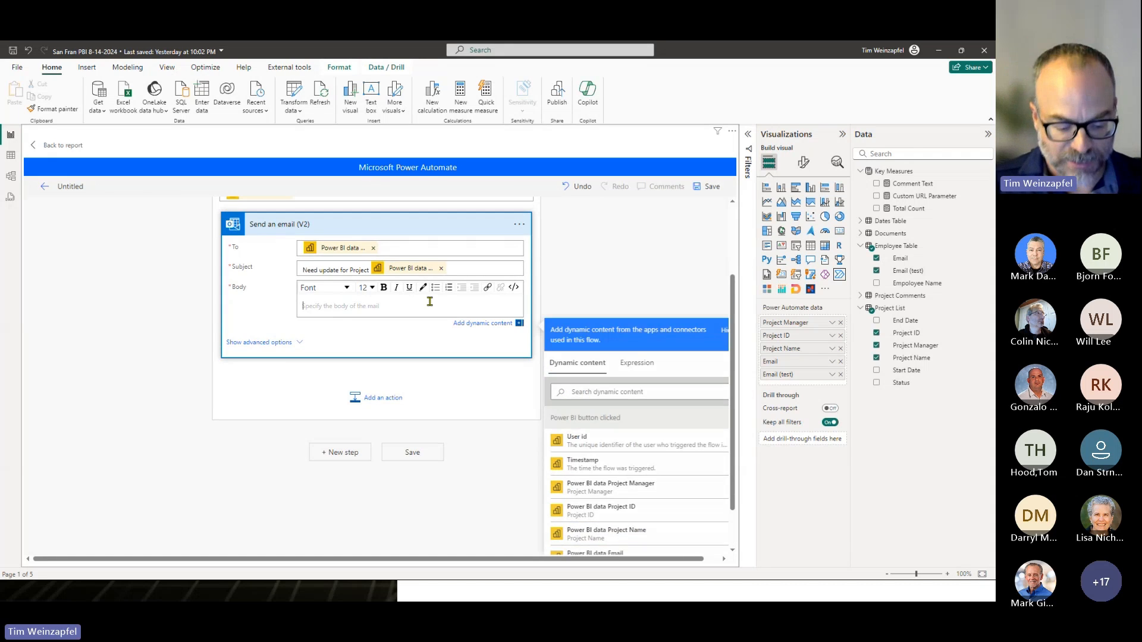
pyautogui.write('Dear')
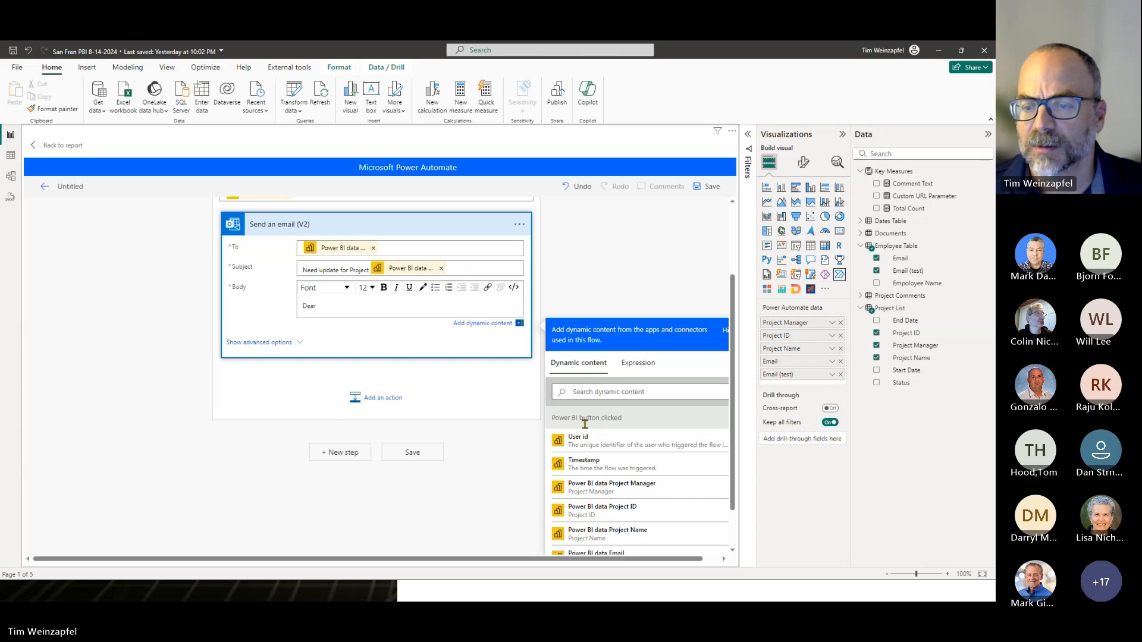
pyautogui.click(623, 490)
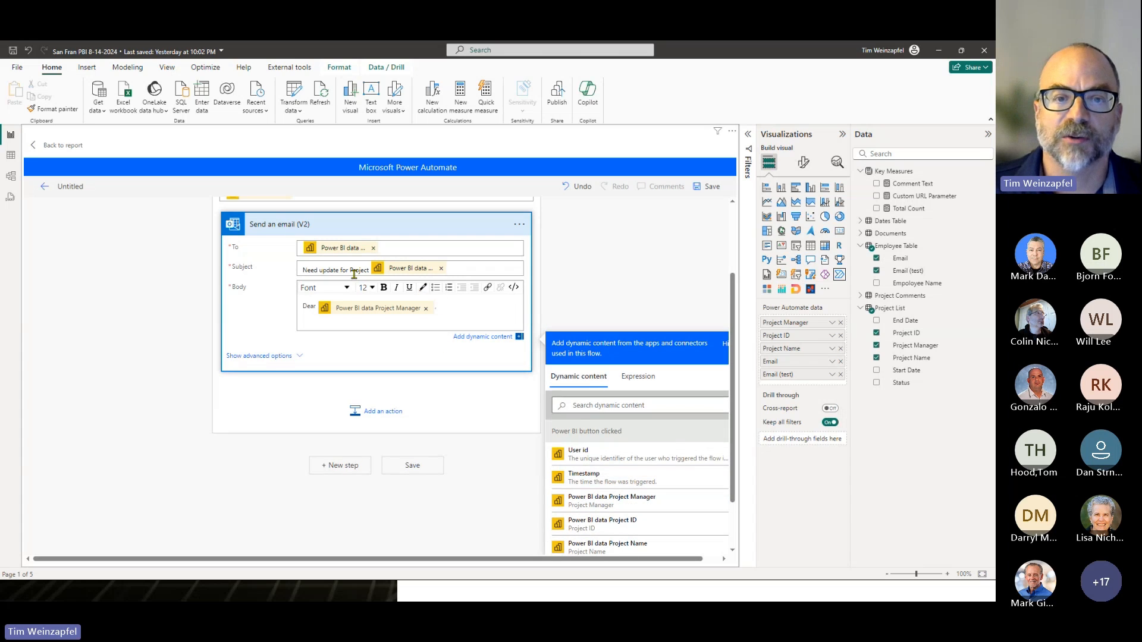
pyautogui.press('Return')
pyautogui.write('Please pr')
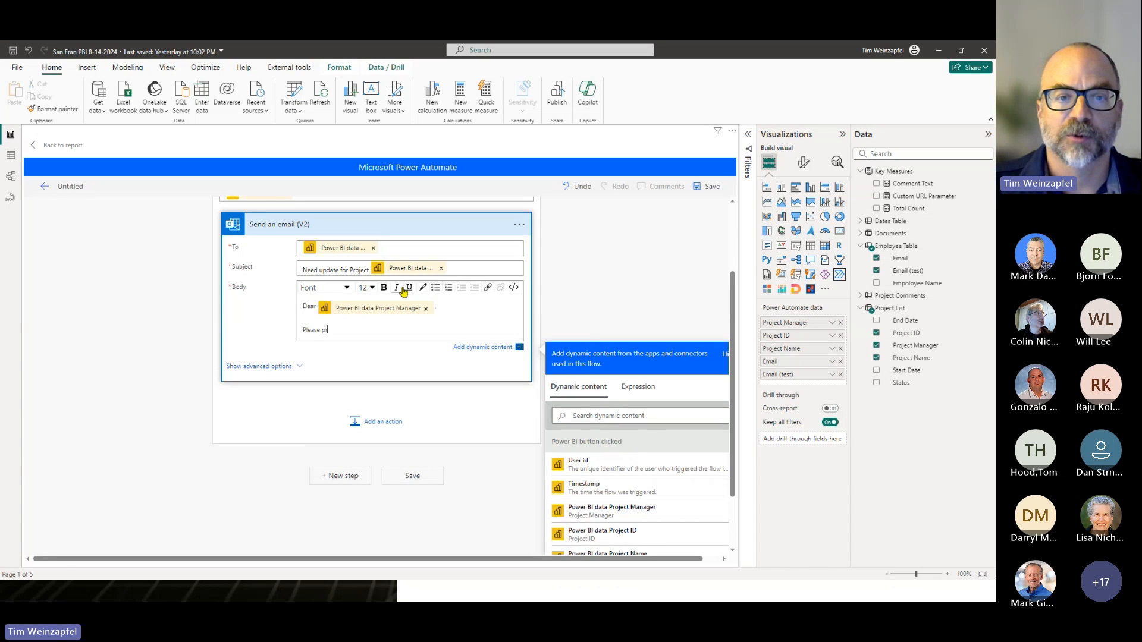
pyautogui.write('ovide me an update for ')
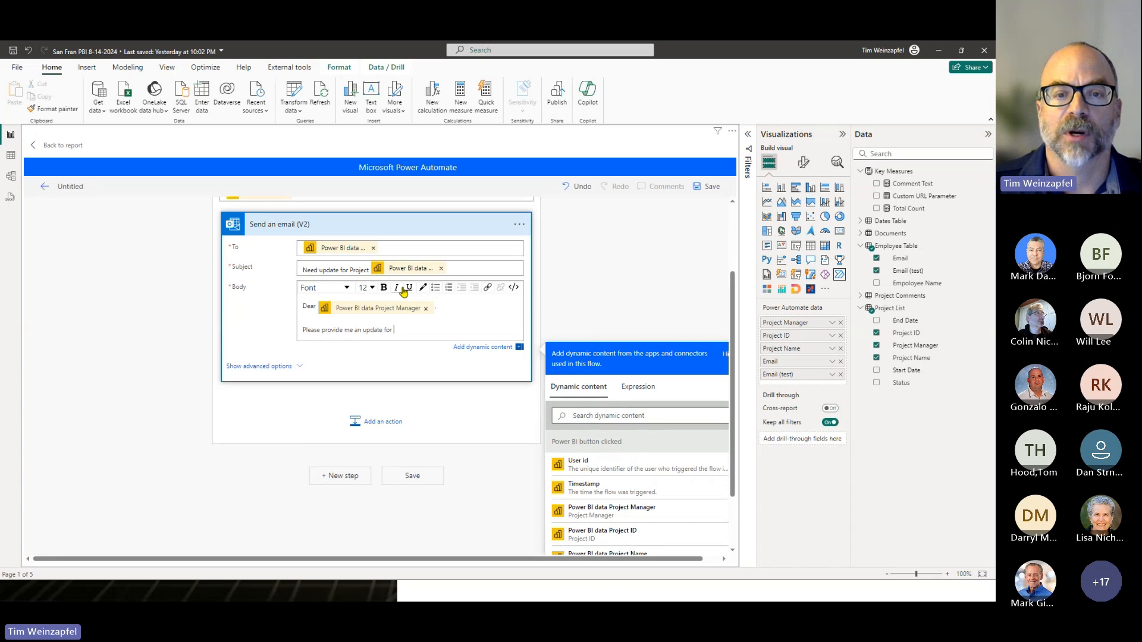
pyautogui.write('Project')
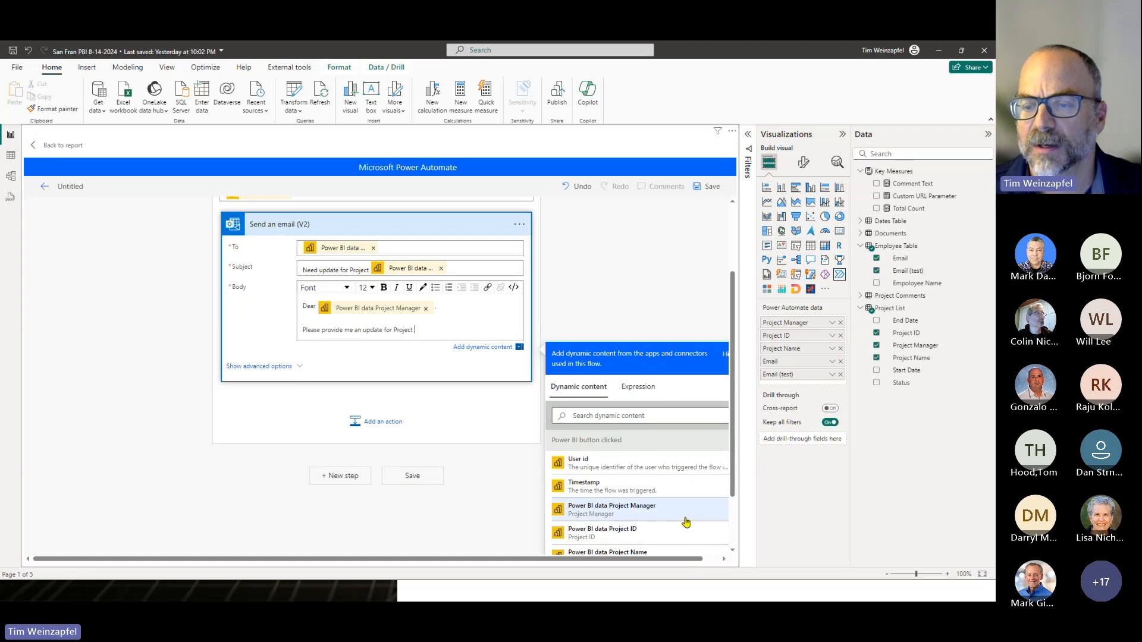
pyautogui.scroll(-1, 686, 522)
pyautogui.click(659, 528)
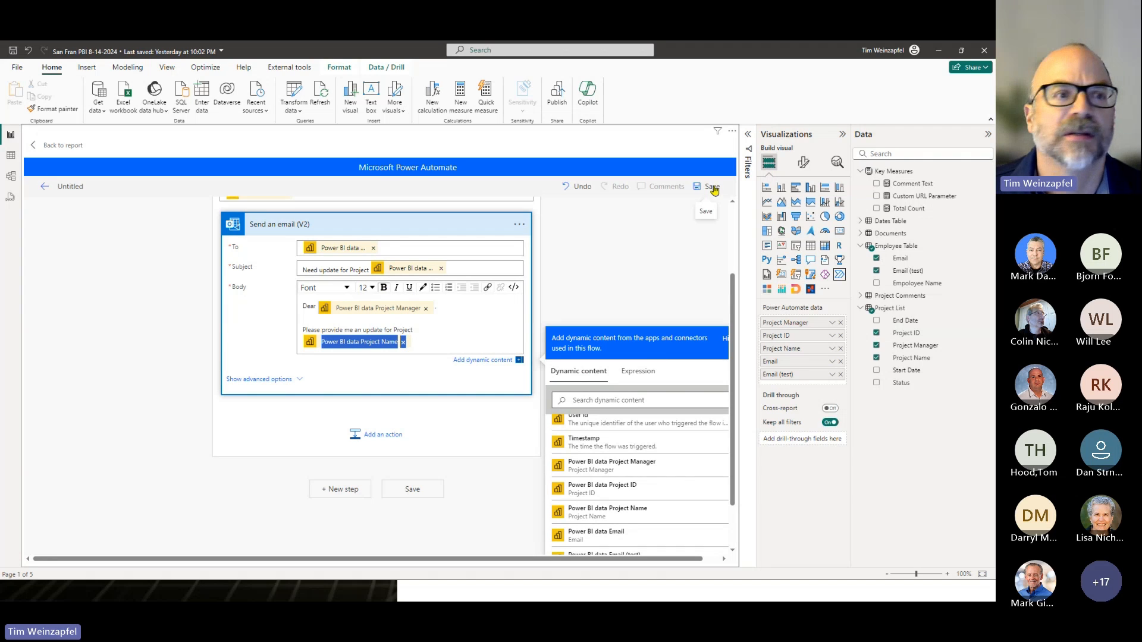
# - Name the flow "San Fran Email Test", save it and return to the report
pyautogui.click(90, 188)
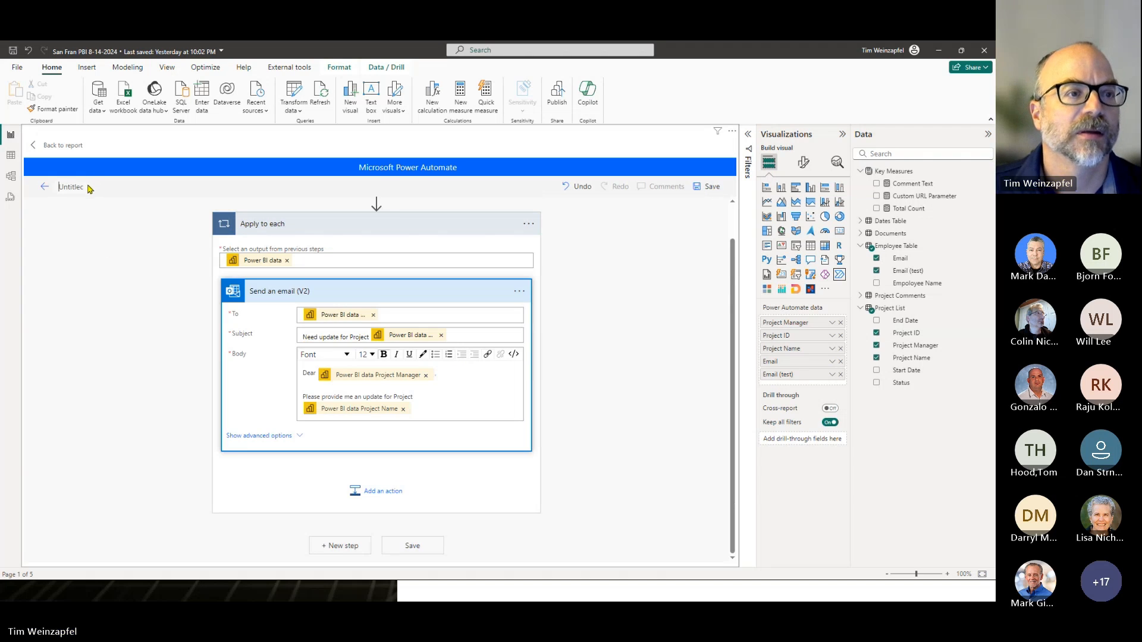
pyautogui.write('San Fra')
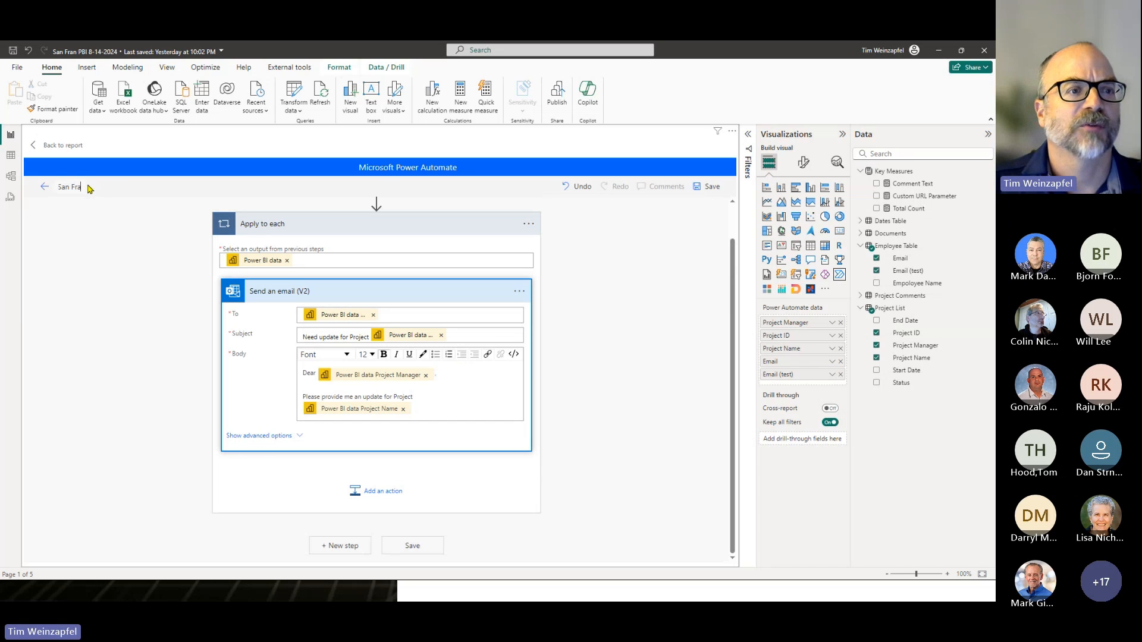
pyautogui.write('n Email Test')
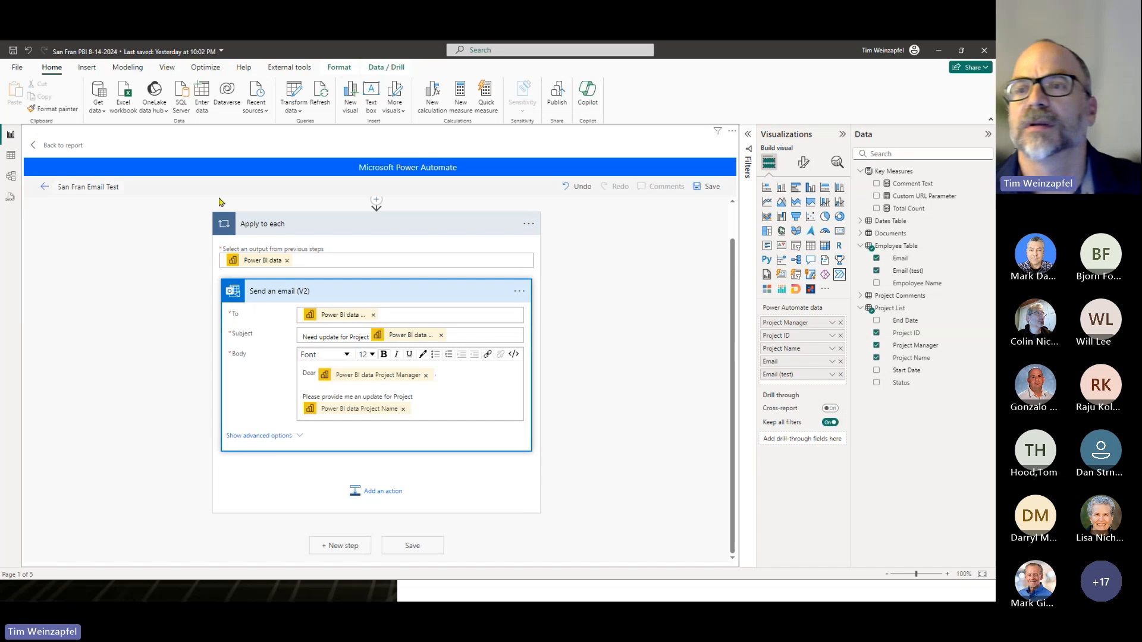
pyautogui.click(699, 192)
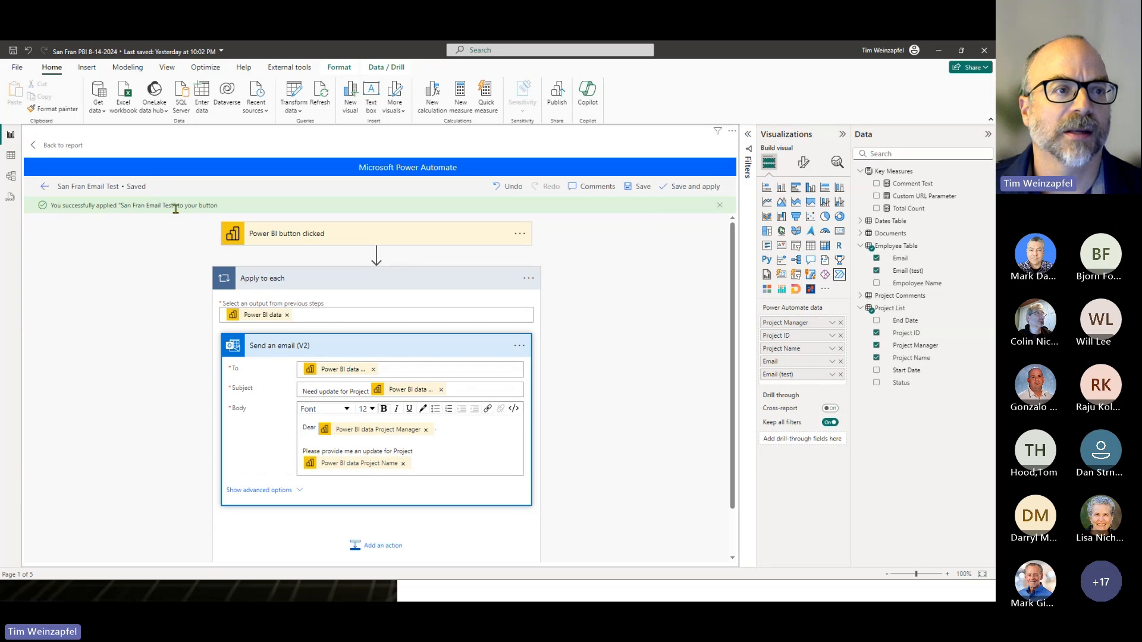
pyautogui.click(48, 148)
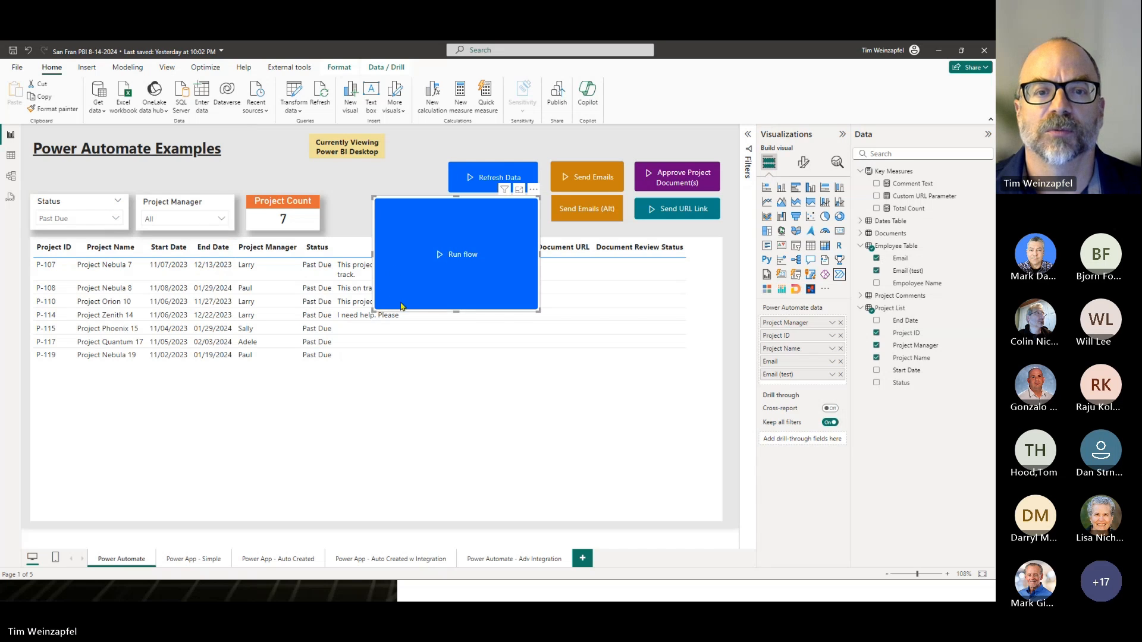
# - Shrink the Run flow button to fit just below the Refresh Data button and run its flow
pyautogui.moveTo(373, 310); pyautogui.dragTo(442, 231)
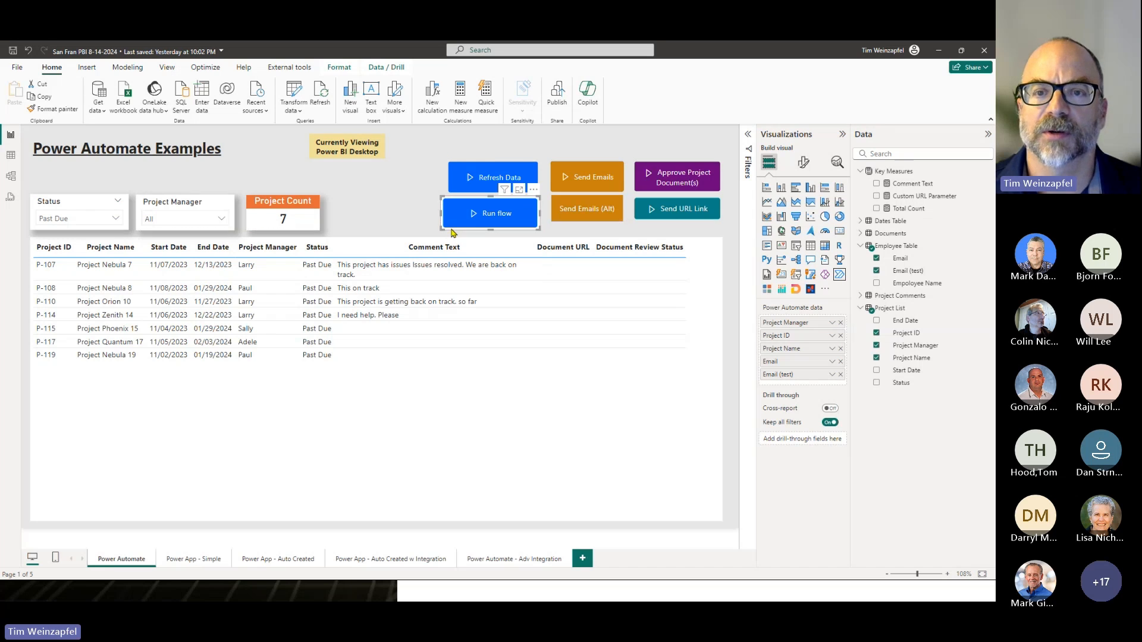
pyautogui.keyDown('ctrl'); pyautogui.click(490, 215); pyautogui.keyUp('ctrl')
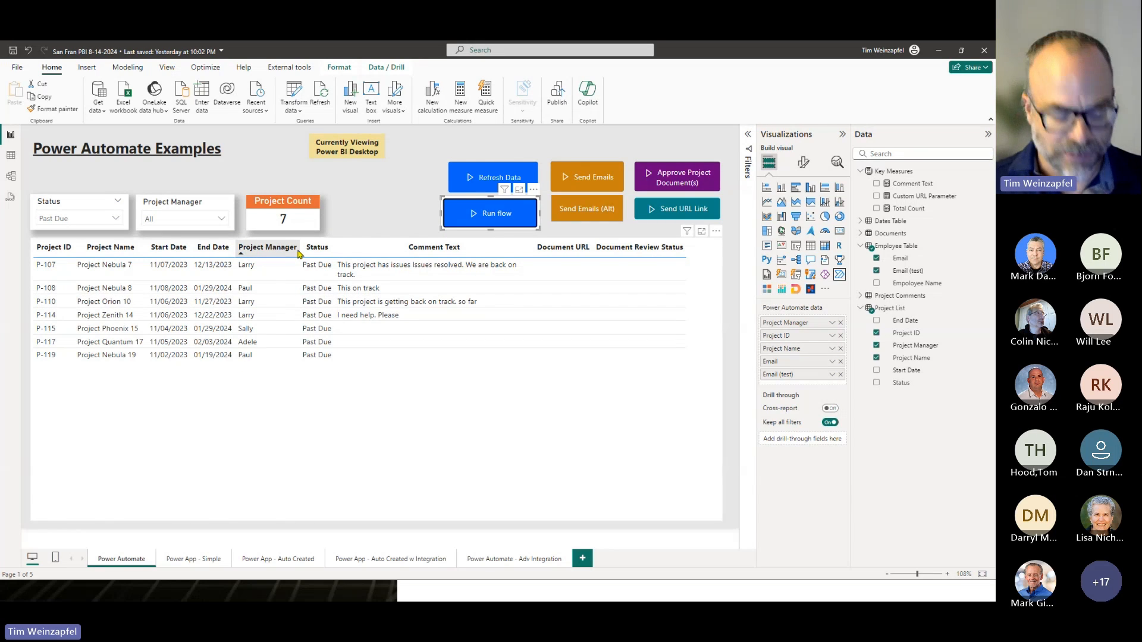
# - Switch to Outlook and check the project update request emails in the inbox, comparing them with the projects listed in the report
pyautogui.hotkey('alt', 'Tab')
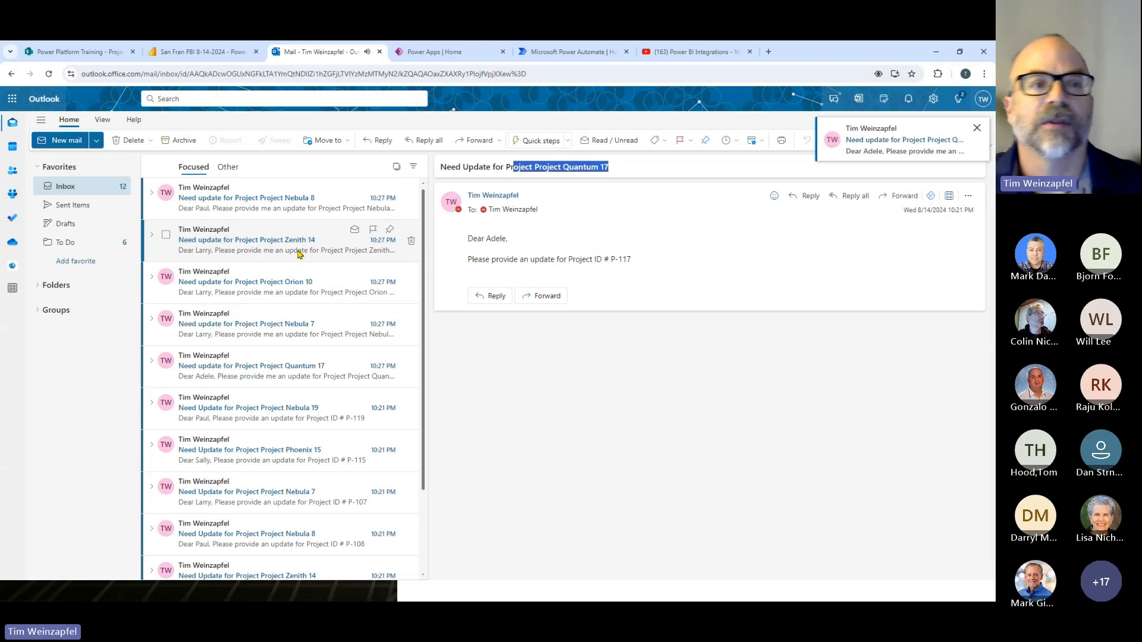
pyautogui.click(242, 207)
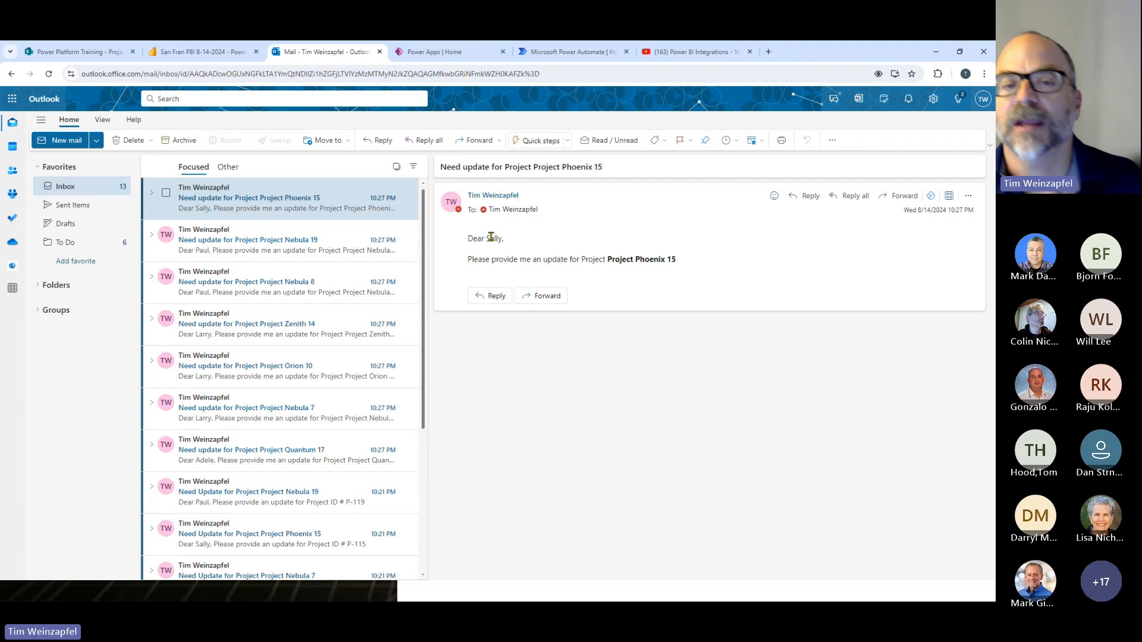
pyautogui.hotkey('alt', 'Tab')
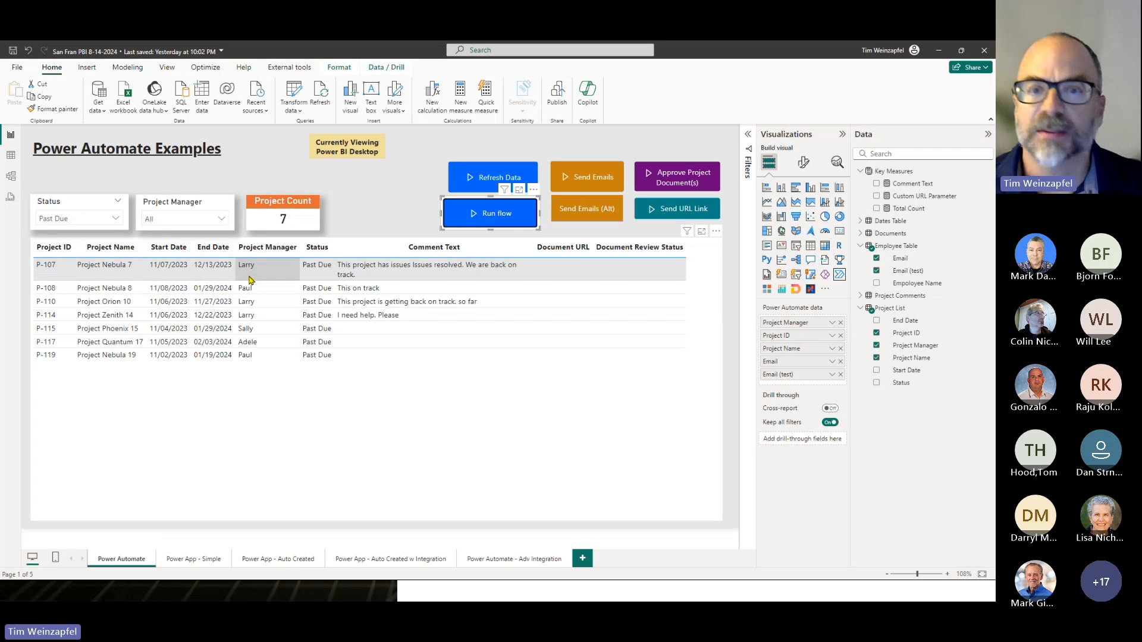
pyautogui.hotkey('alt', 'Tab')
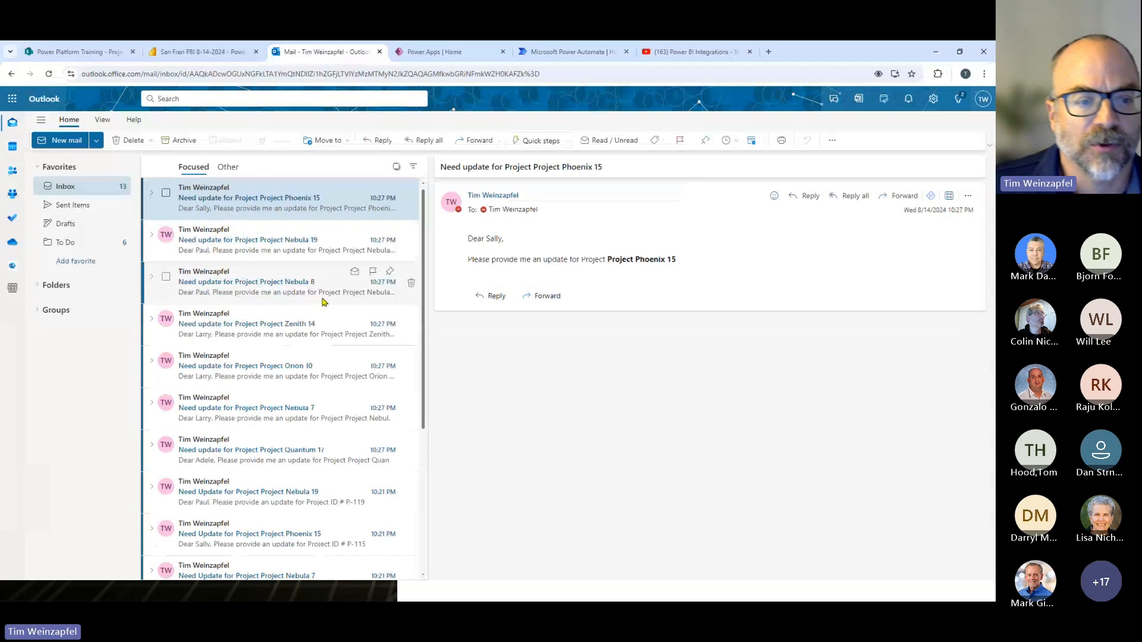
pyautogui.scroll(-3, 324, 302)
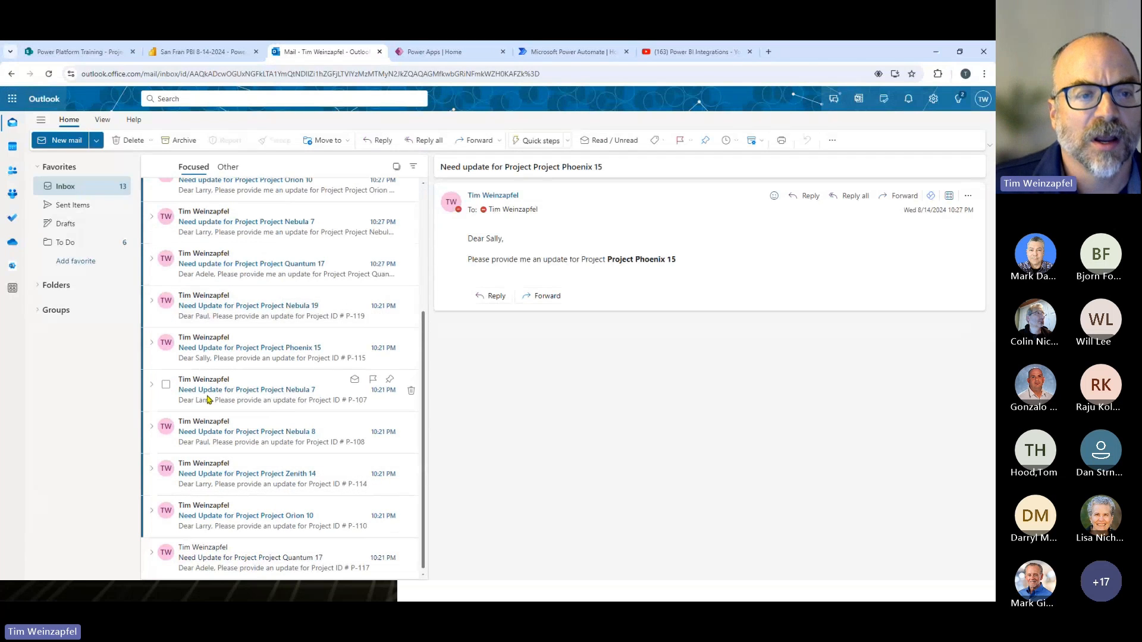
# - Switch back to Power BI Desktop and clear the Status slicer's selection
pyautogui.hotkey('alt', 'Tab')
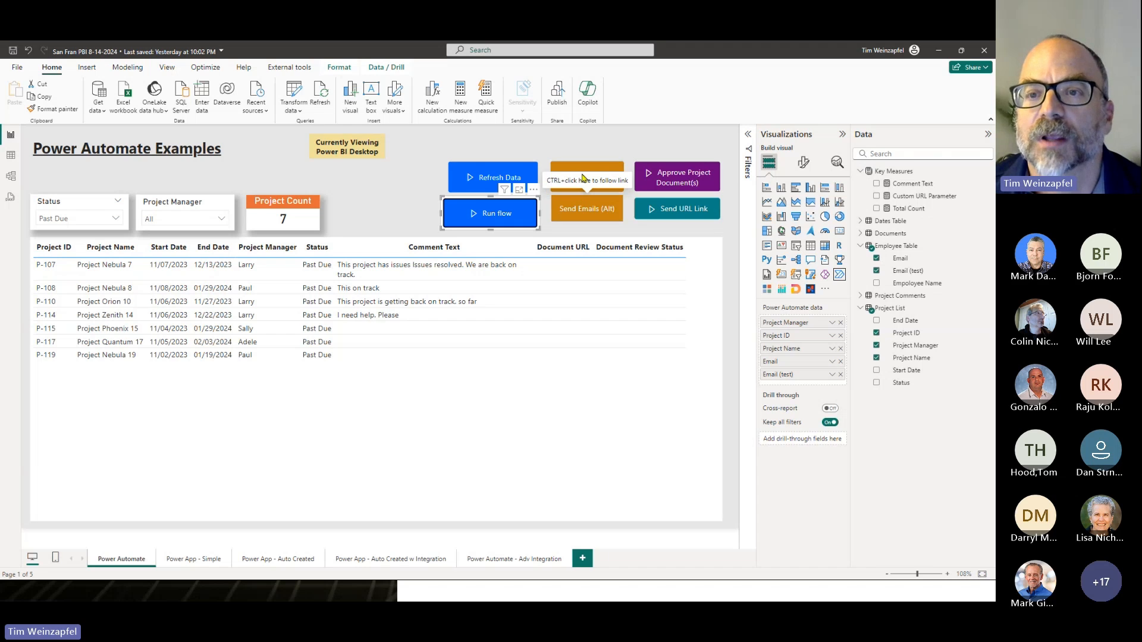
pyautogui.click(626, 152)
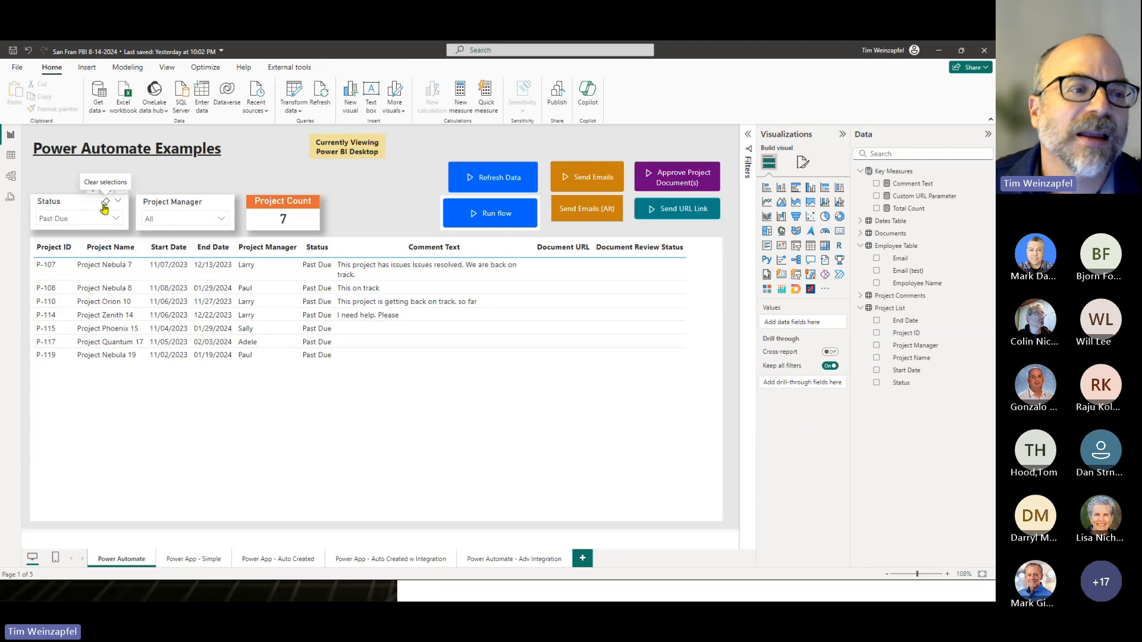
pyautogui.click(105, 203)
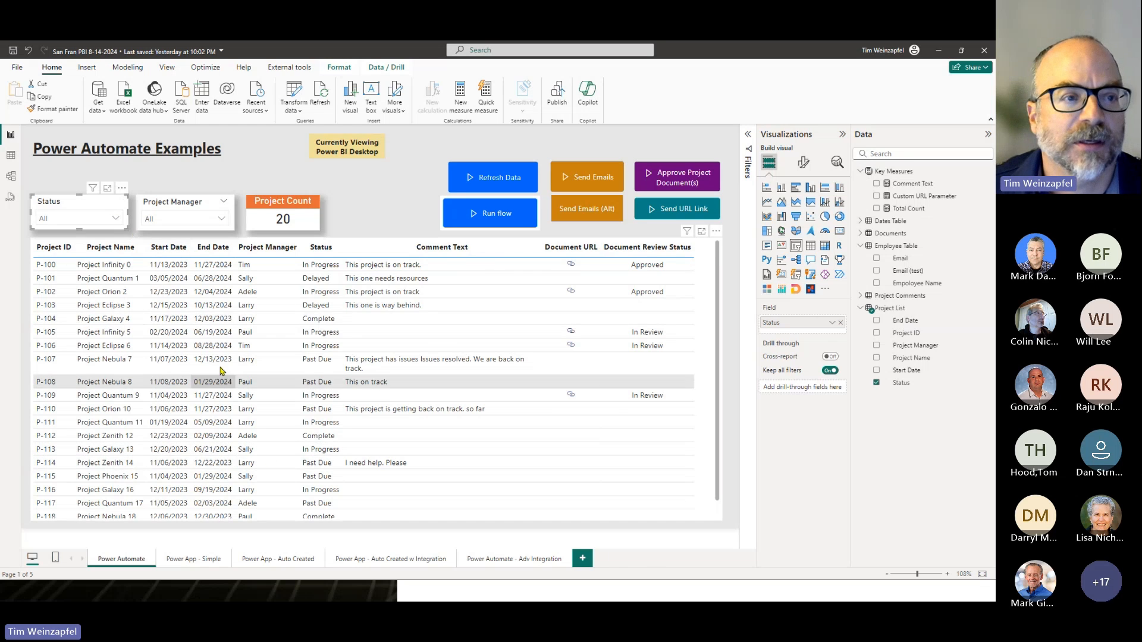
# - Select the Send Emails button, and bring up the Send Emails (Alt) confirmation and cancel it
pyautogui.click(588, 181)
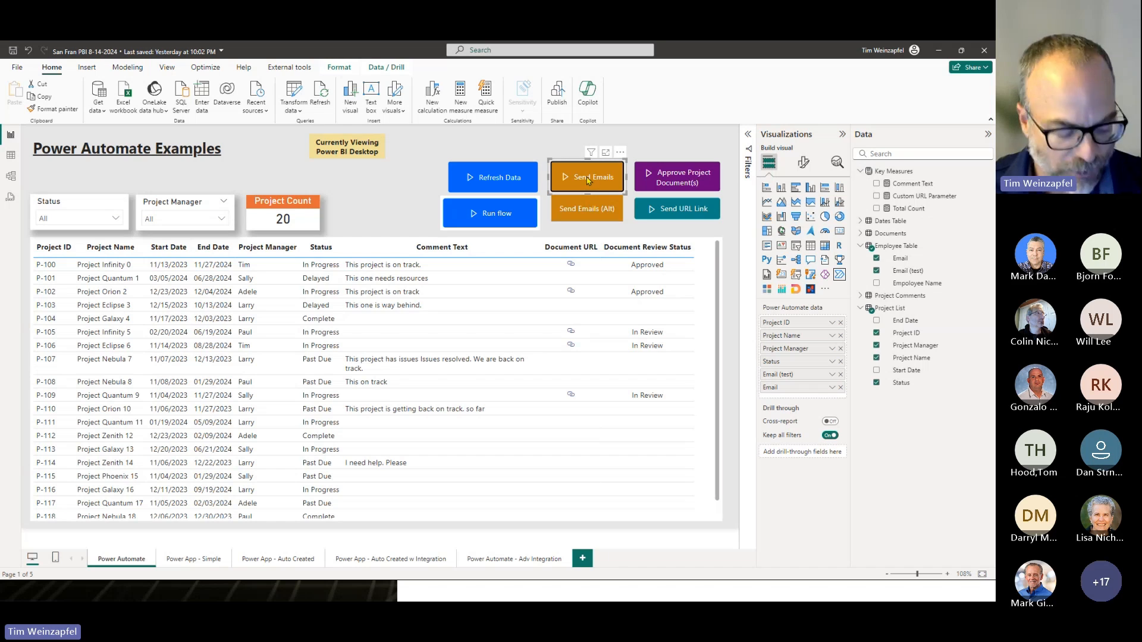
pyautogui.keyDown('ctrl'); pyautogui.click(587, 179); pyautogui.keyUp('ctrl')
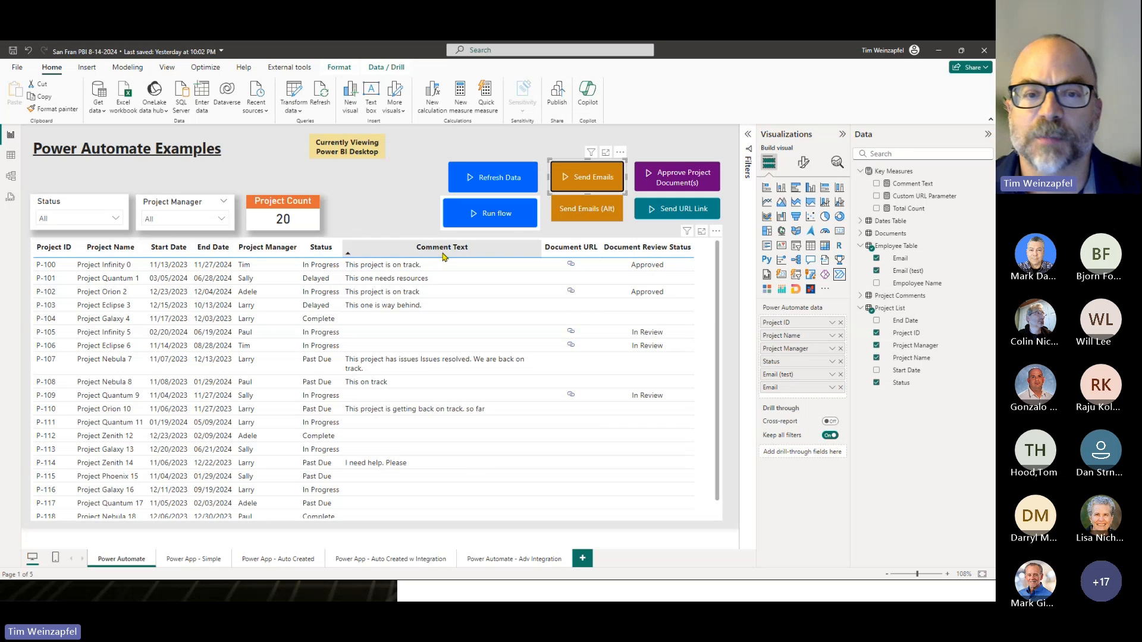
pyautogui.click(586, 217)
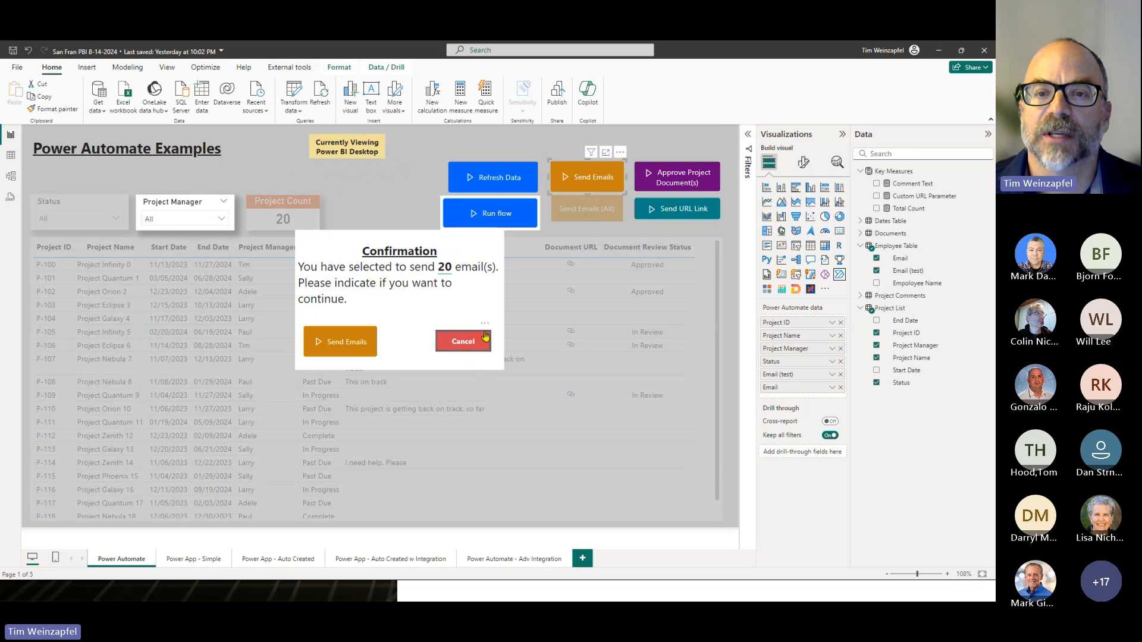
pyautogui.click(468, 344)
pyautogui.click(469, 344)
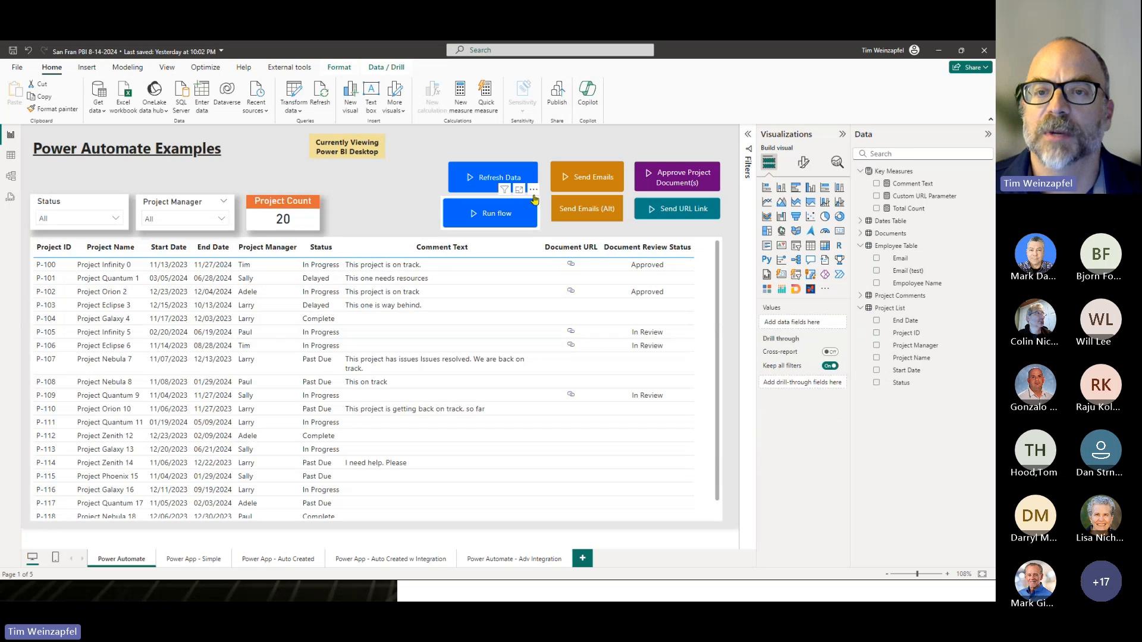
# - Remove the Run flow button from the report page
pyautogui.click(535, 192)
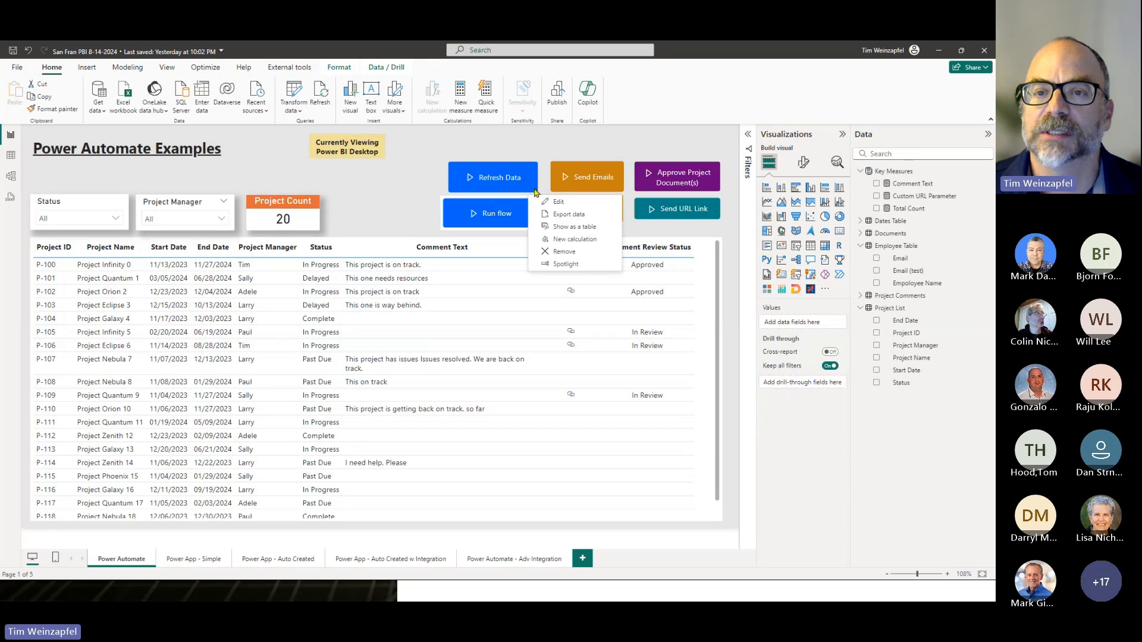
pyautogui.click(561, 251)
# - Show the Send Emails (Alt) confirmation again and dismiss it without sending
pyautogui.click(586, 211)
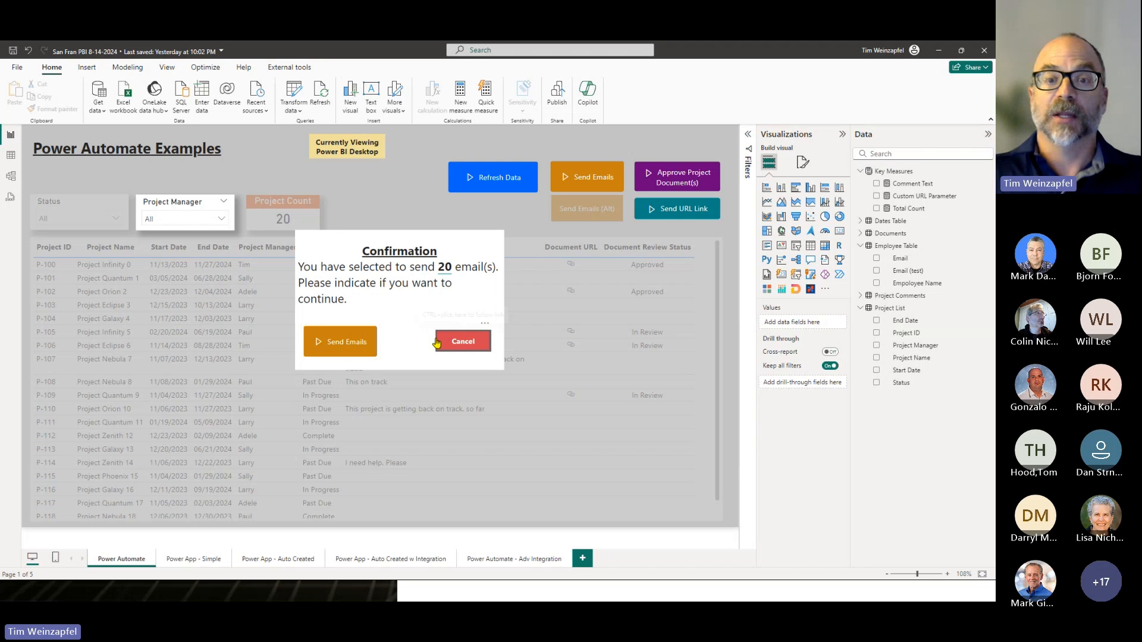
pyautogui.click(464, 342)
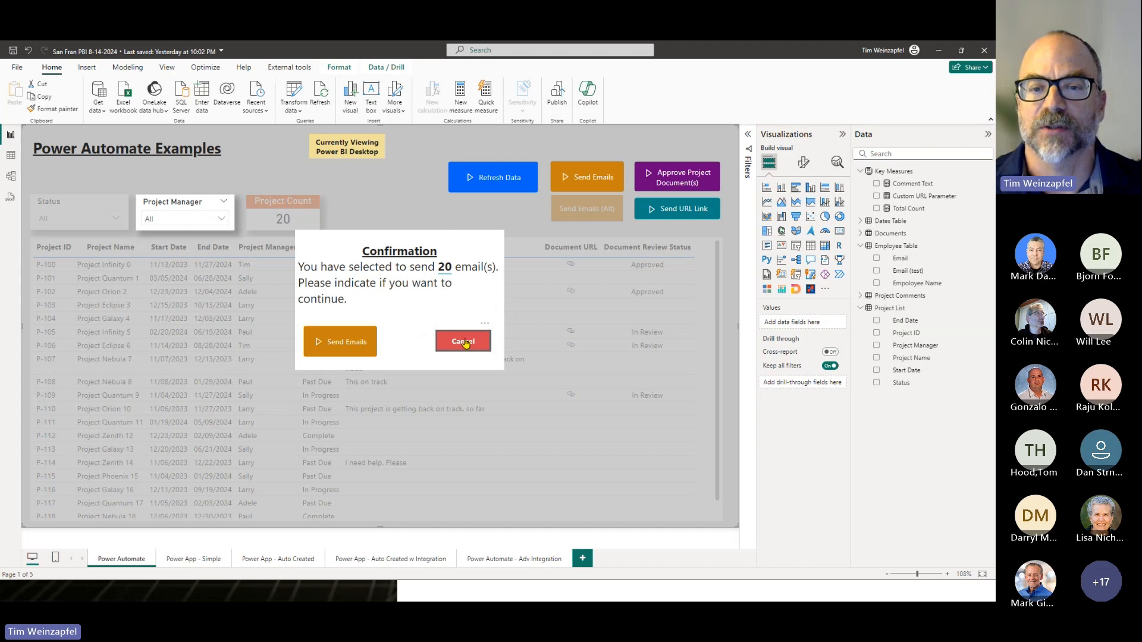
pyautogui.keyDown('ctrl'); pyautogui.click(465, 343); pyautogui.keyUp('ctrl')
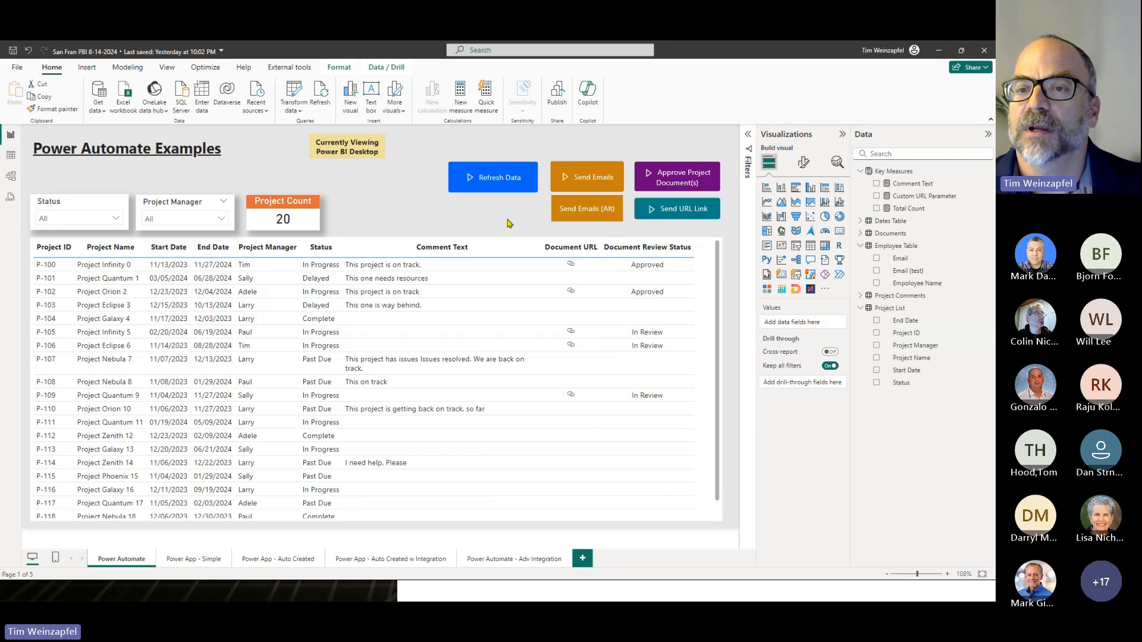
# - Select the Send Emails (Alt) button and display the Bookmarks and Selection panes
pyautogui.click(563, 220)
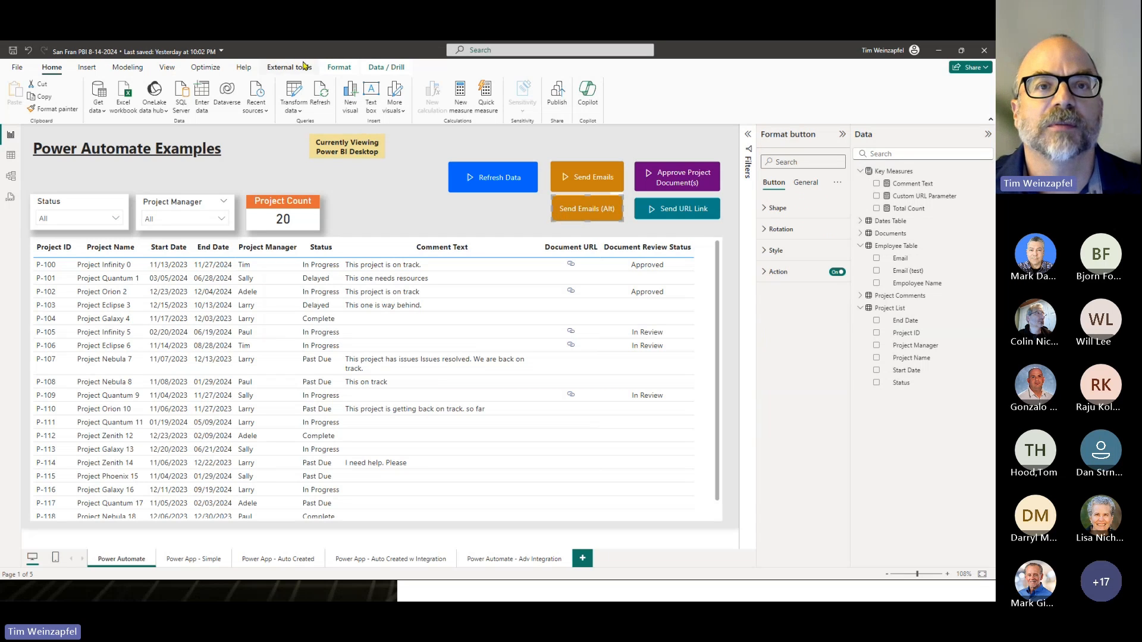
pyautogui.click(167, 68)
pyautogui.click(423, 95)
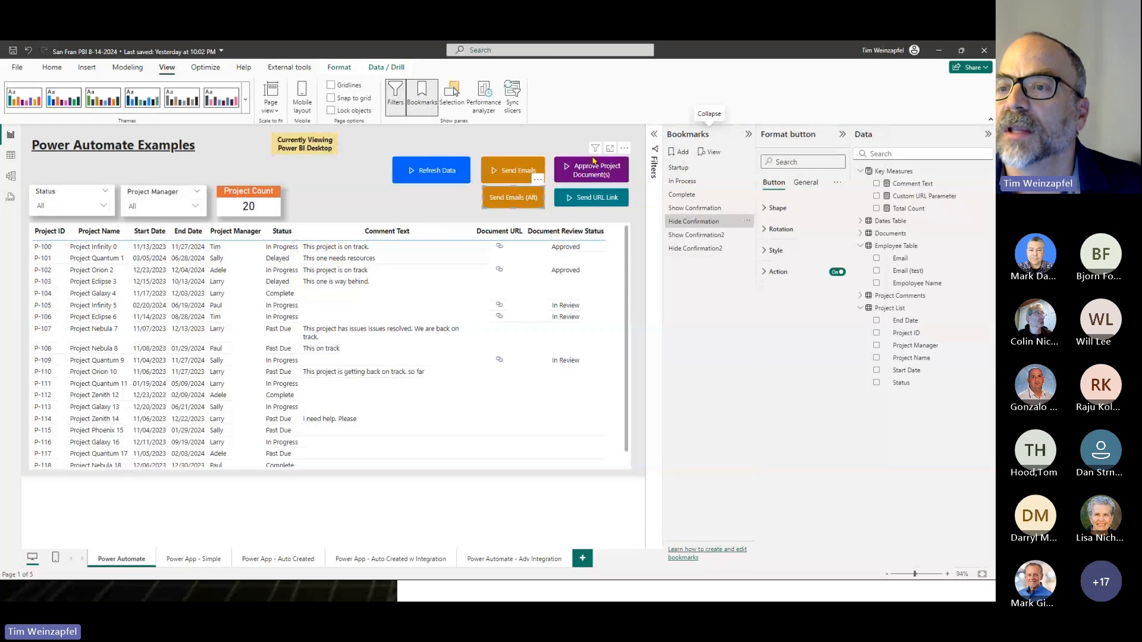
pyautogui.click(452, 96)
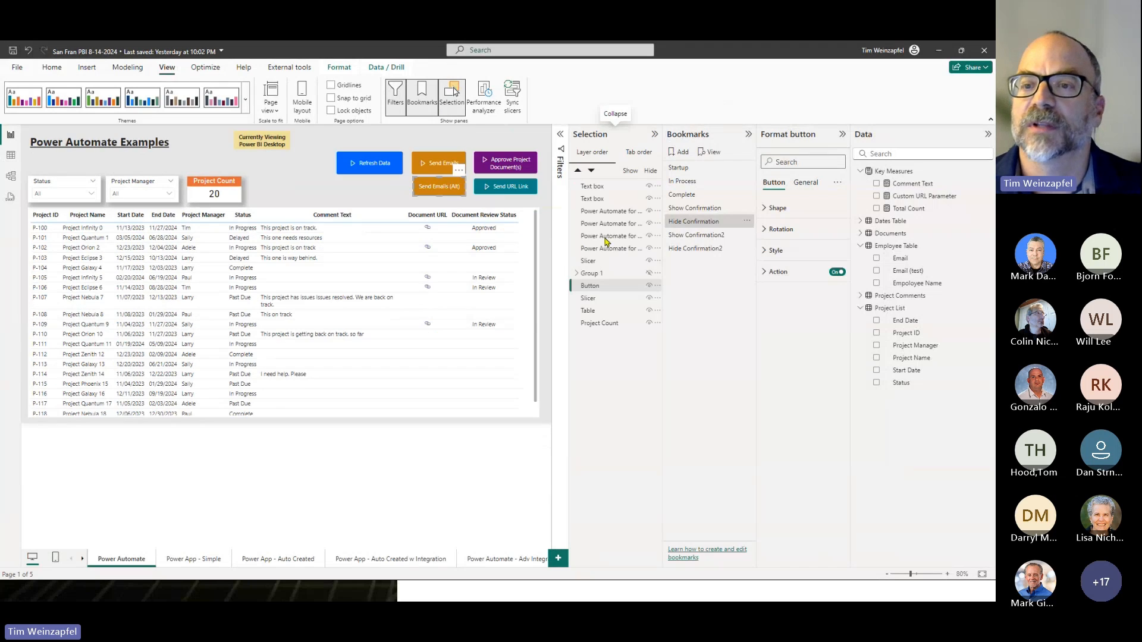
# - Expand Group 1 in the layer order and make the hidden group visible on the page
pyautogui.click(592, 278)
pyautogui.click(577, 273)
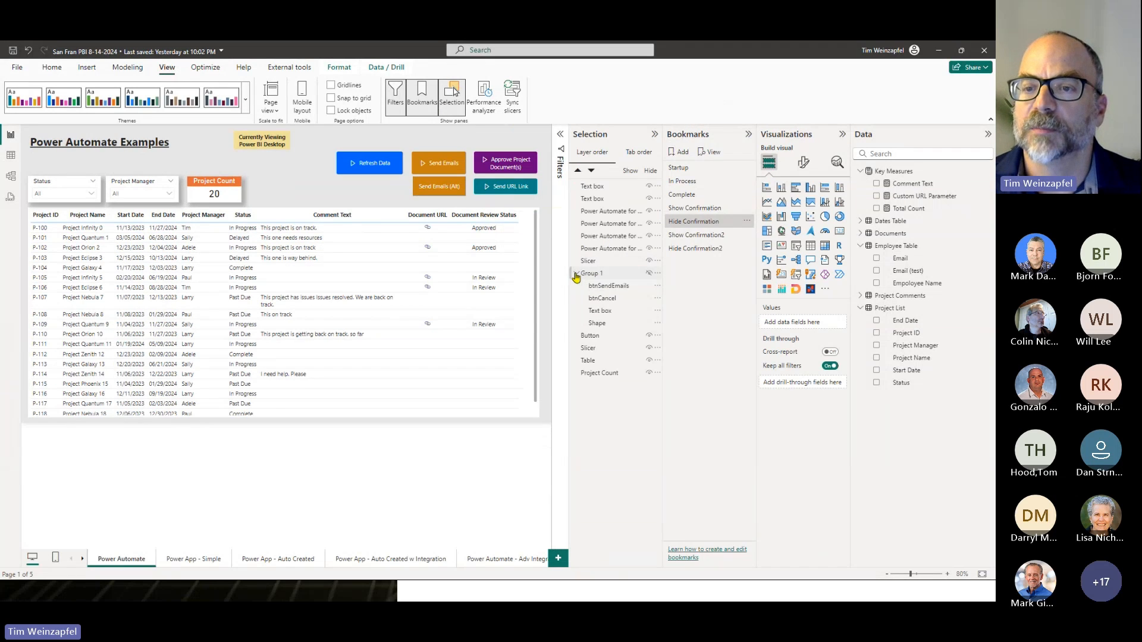
pyautogui.click(649, 273)
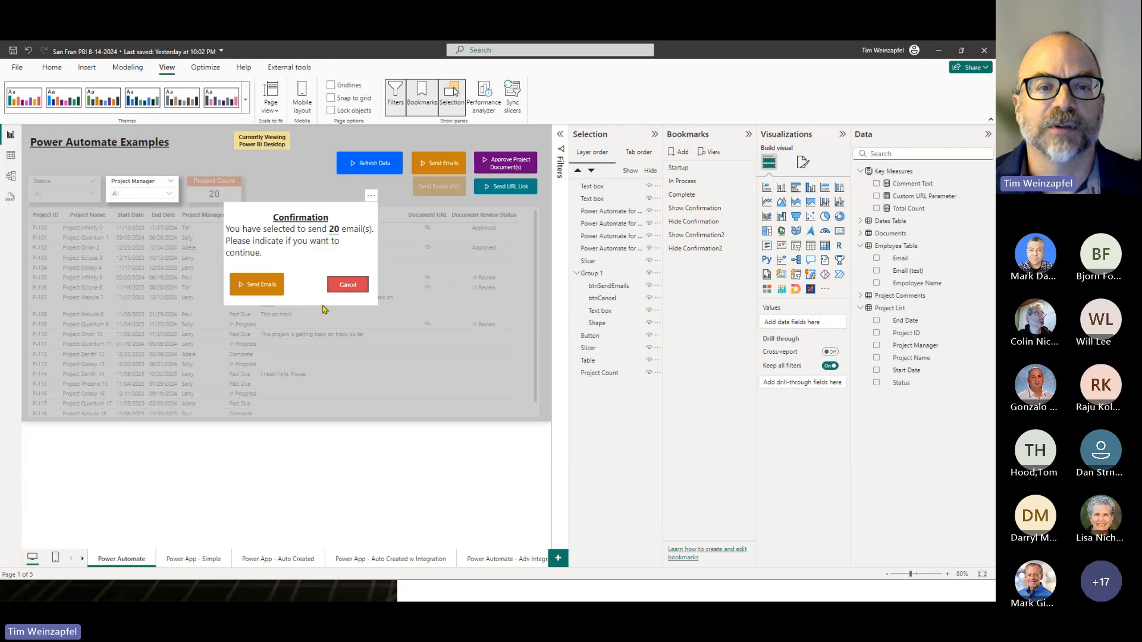
# - Select the Show Confirmation, Hide Confirmation and Hide Confirmation2 bookmarks to identify the ones used for the confirmation popup
pyautogui.click(366, 291)
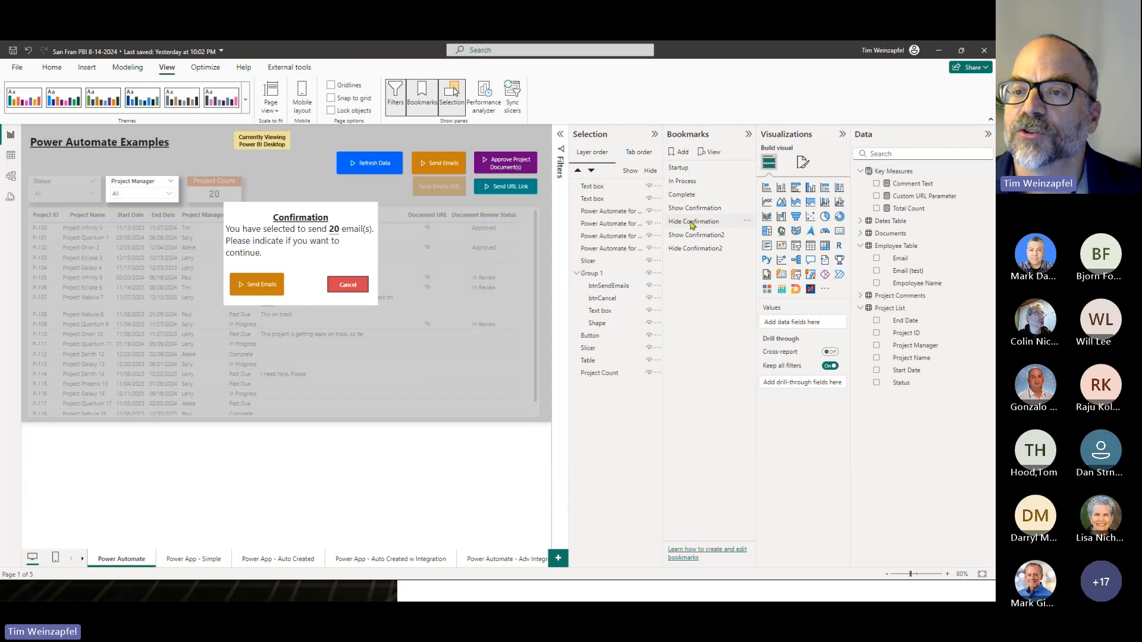
pyautogui.click(695, 210)
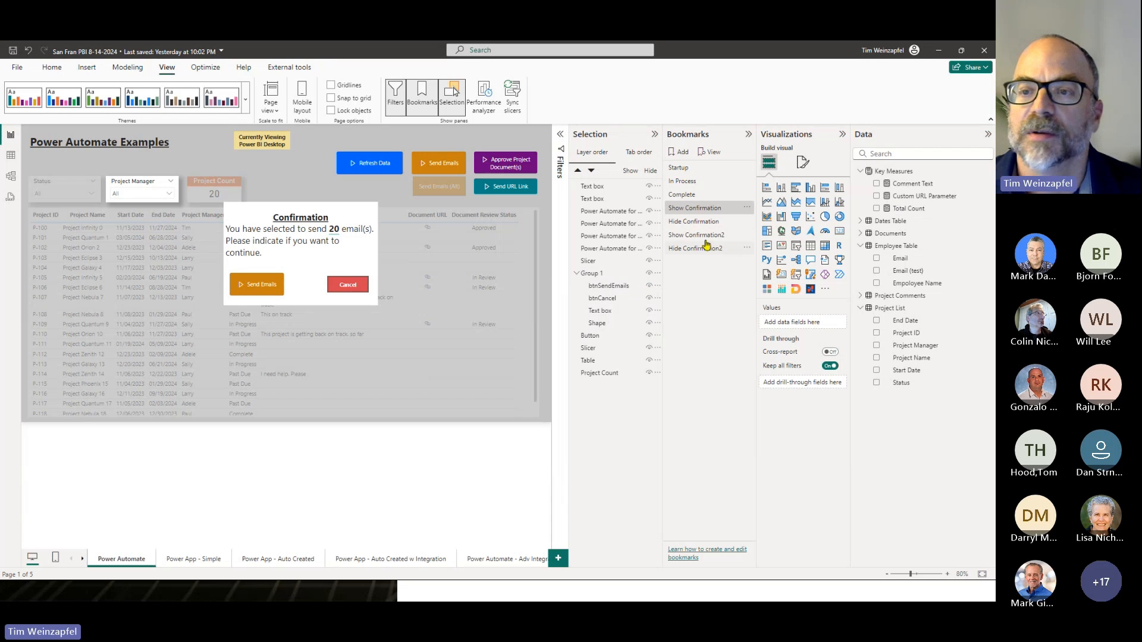
pyautogui.click(688, 223)
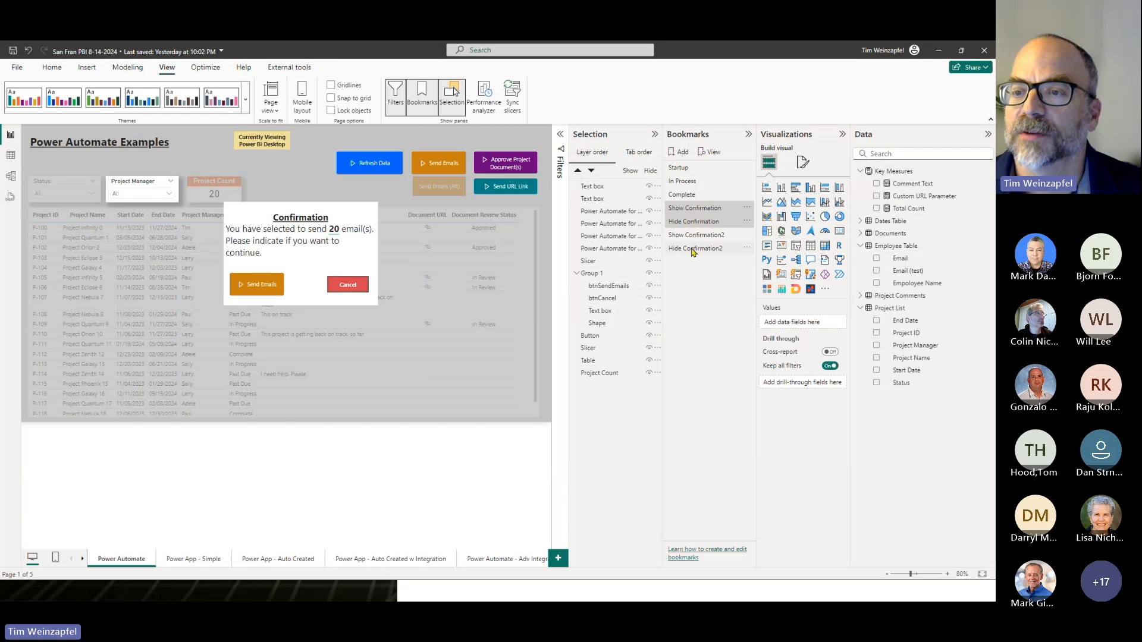
pyautogui.click(695, 249)
pyautogui.click(703, 252)
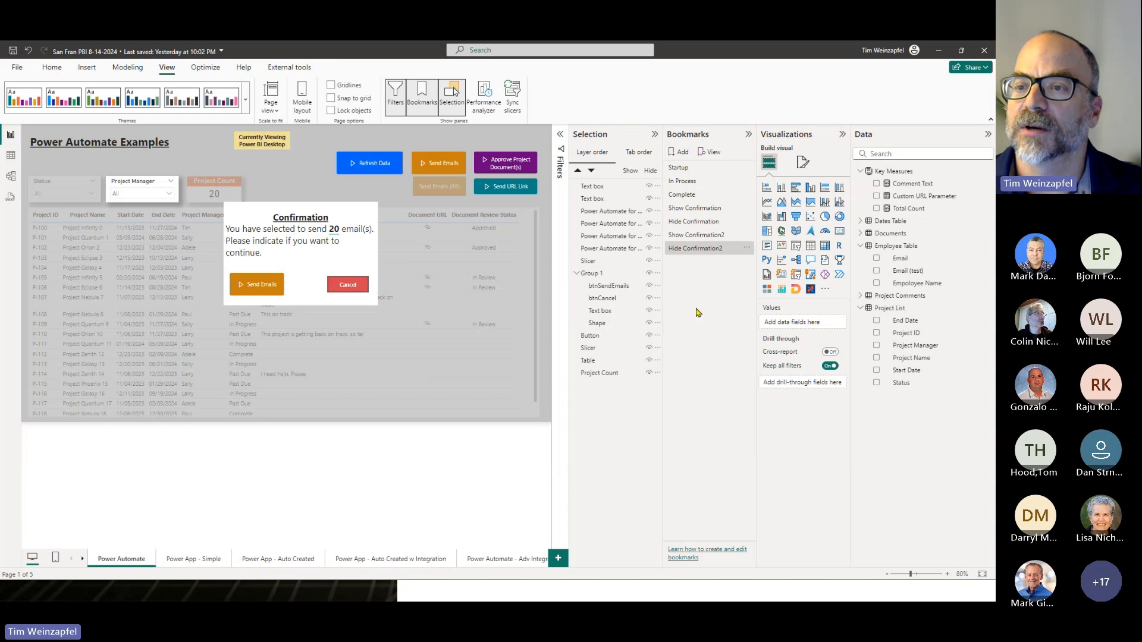
# - Apply the Hide Confirmation and Show Confirmation bookmarks to toggle the popup, leaving it hidden
pyautogui.click(697, 222)
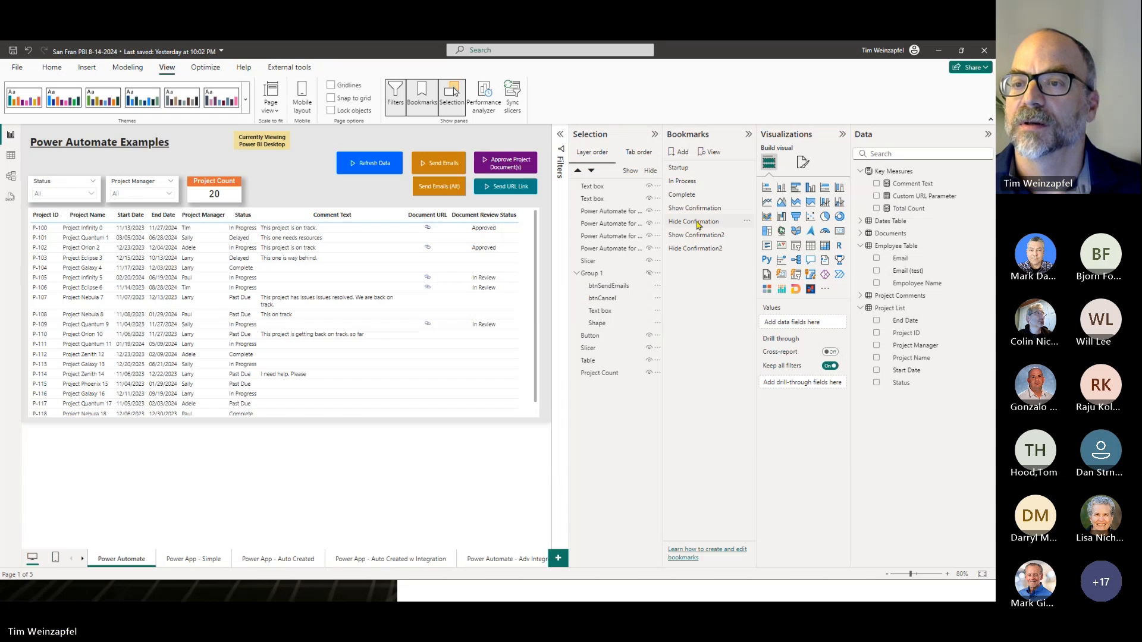
pyautogui.click(685, 209)
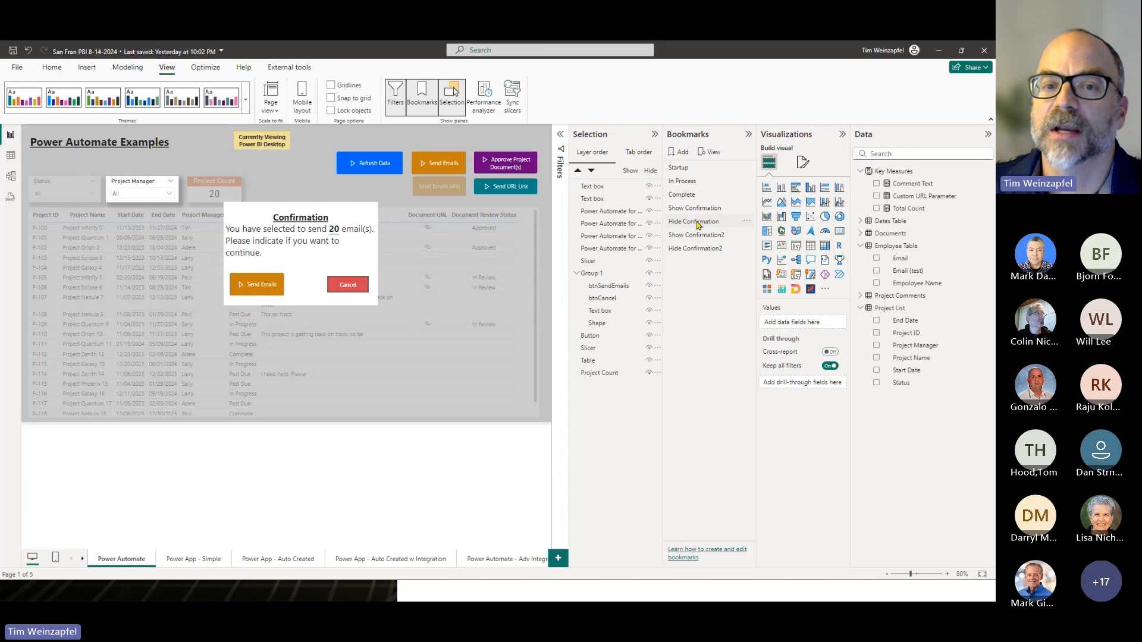
pyautogui.click(696, 223)
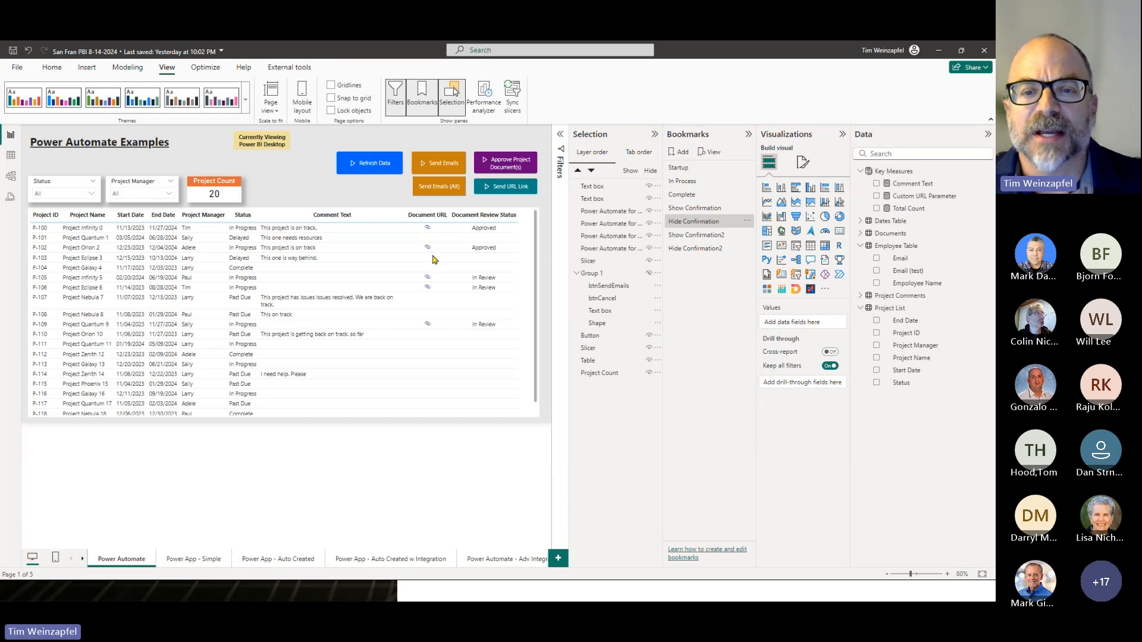
# - Filter the report page to projects with the status In Progress
pyautogui.click(68, 195)
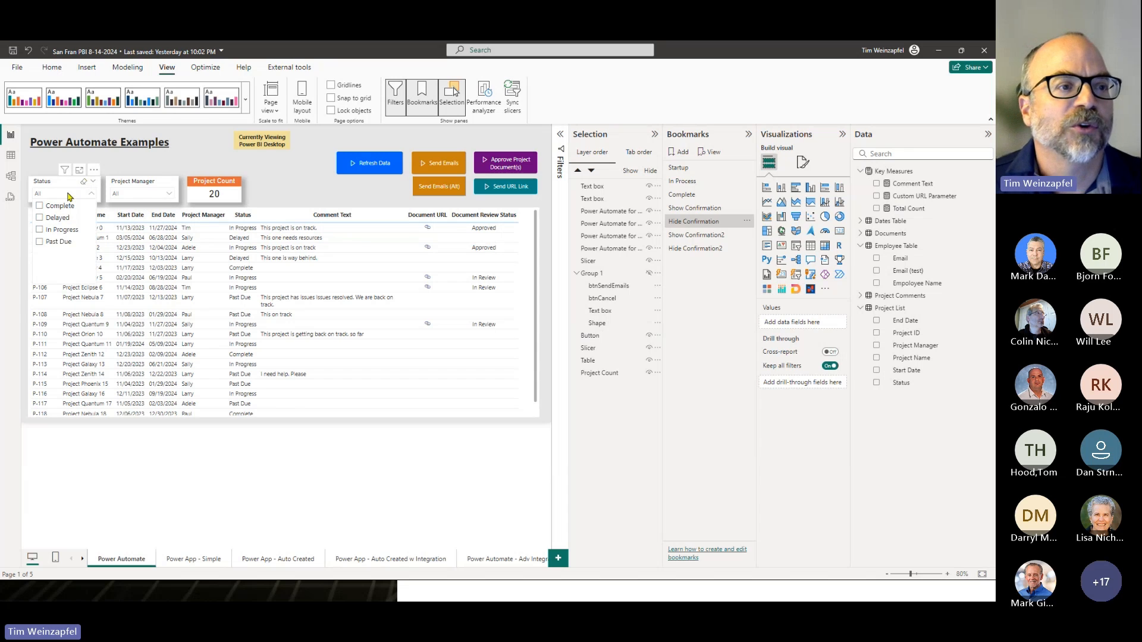
pyautogui.click(62, 231)
pyautogui.click(282, 182)
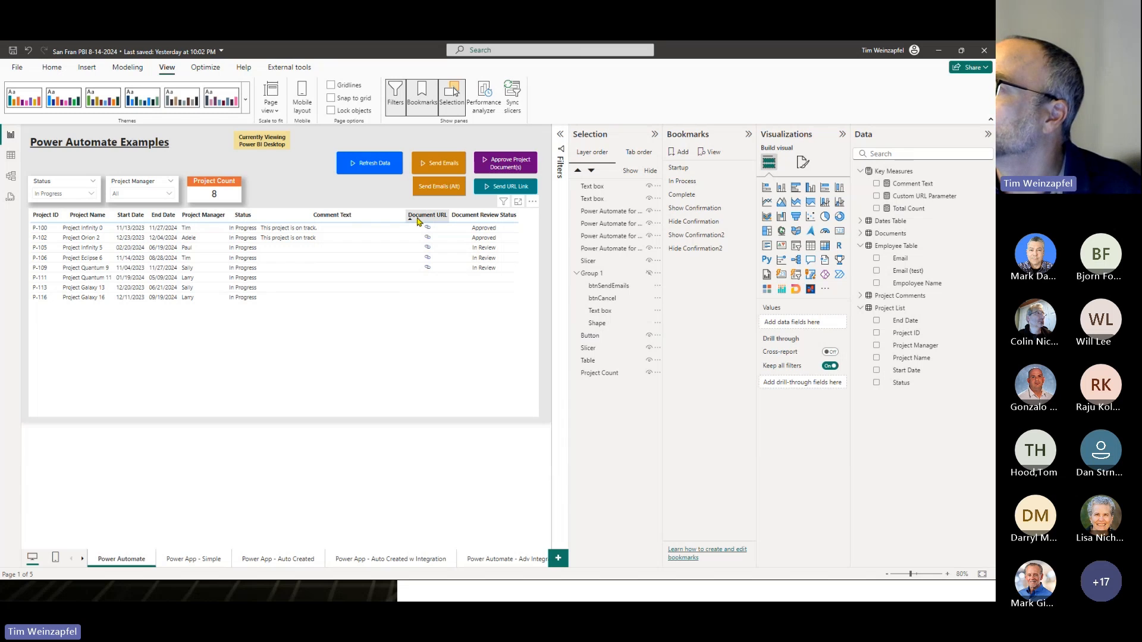
# - Switch to SharePoint in the browser, open the Project Documents folder, and look over the options available for Scope.docx
pyautogui.hotkey('alt', 'Tab')
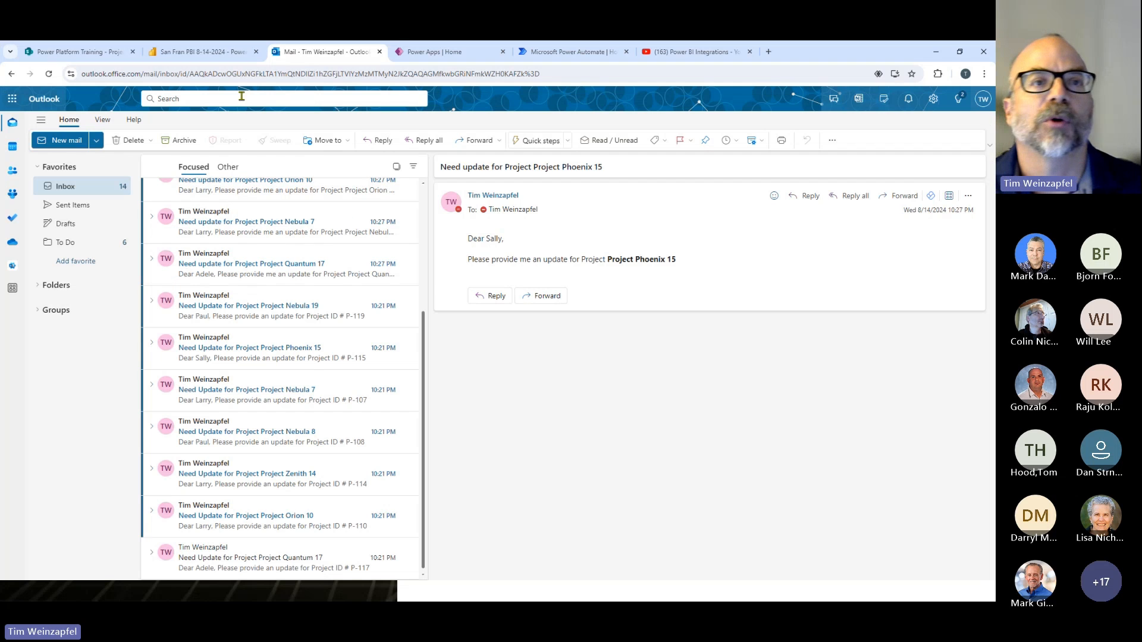
pyautogui.click(59, 52)
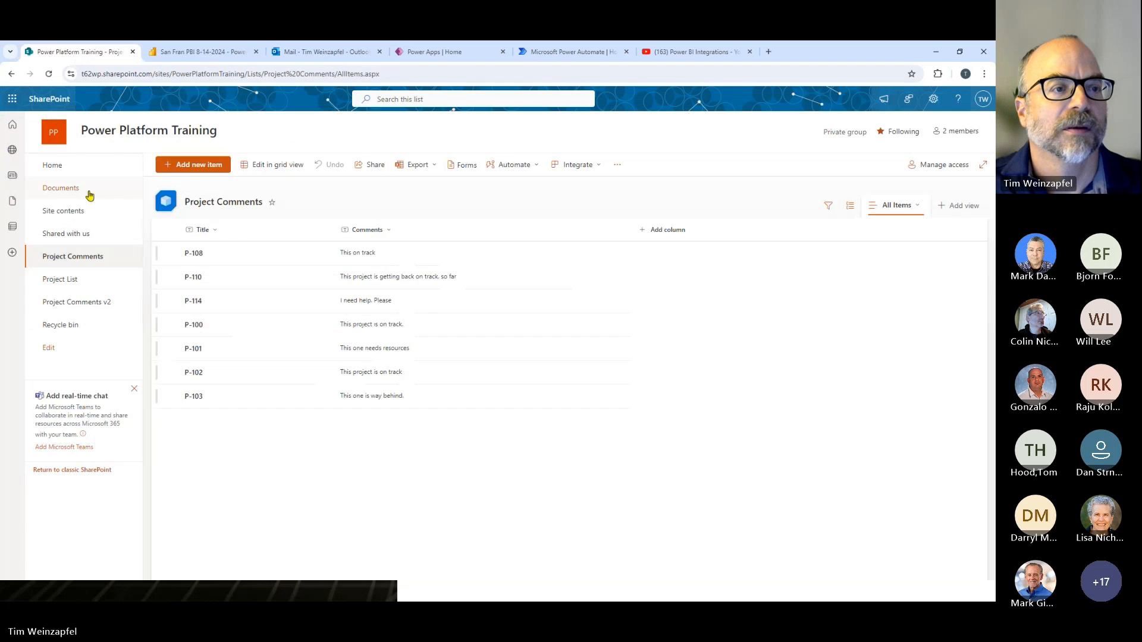
pyautogui.click(58, 189)
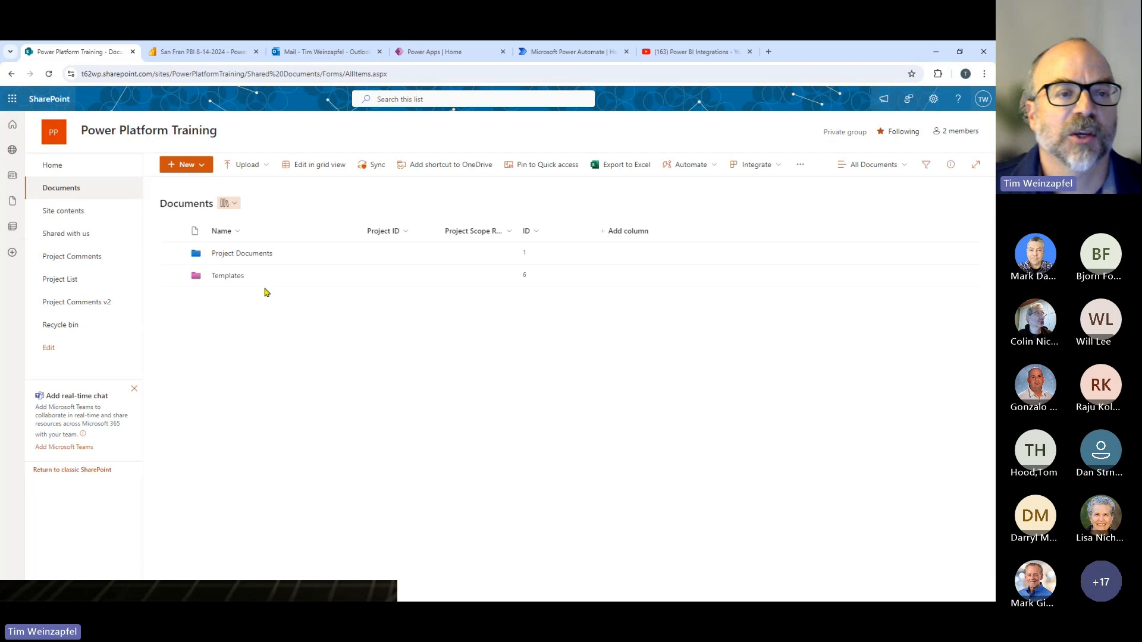
pyautogui.click(240, 256)
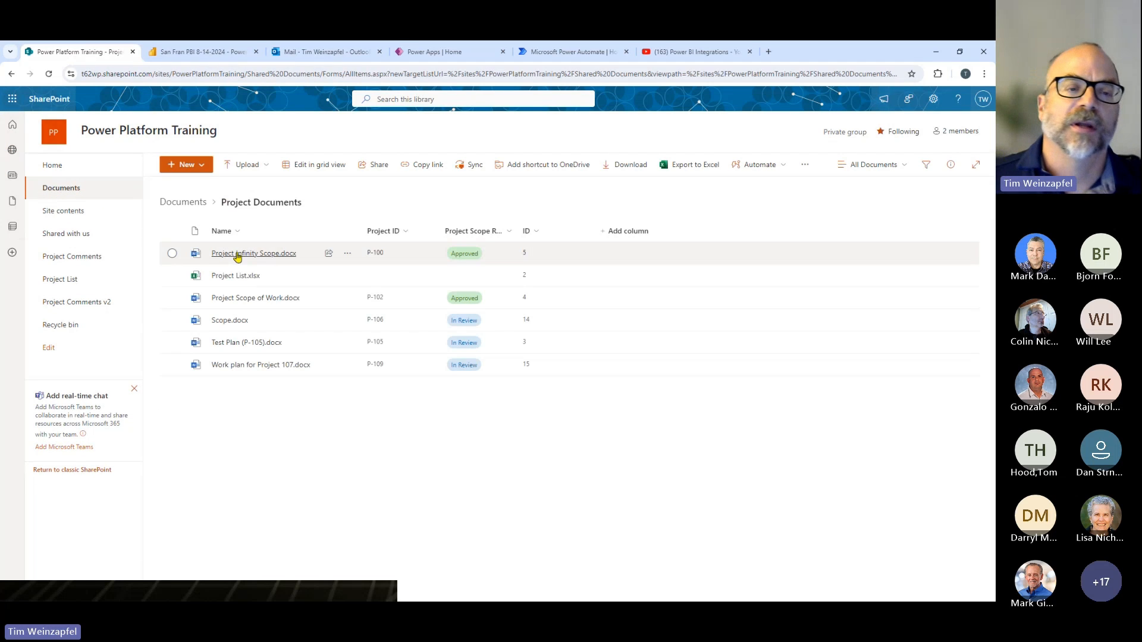
pyautogui.moveTo(237, 256)
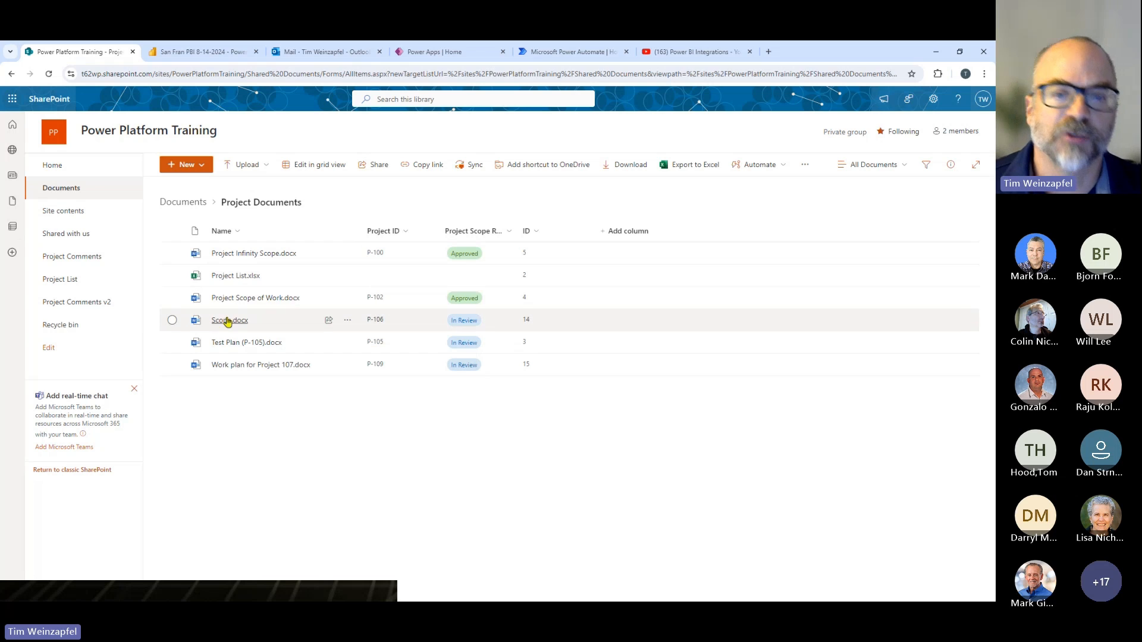
pyautogui.click(347, 320)
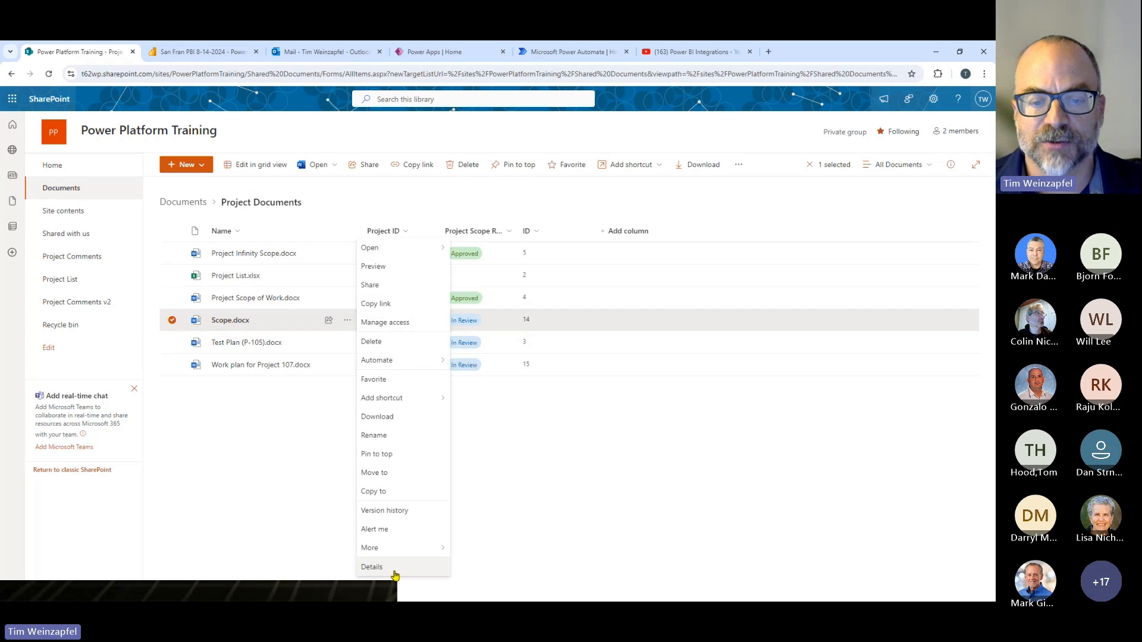
pyautogui.click(474, 205)
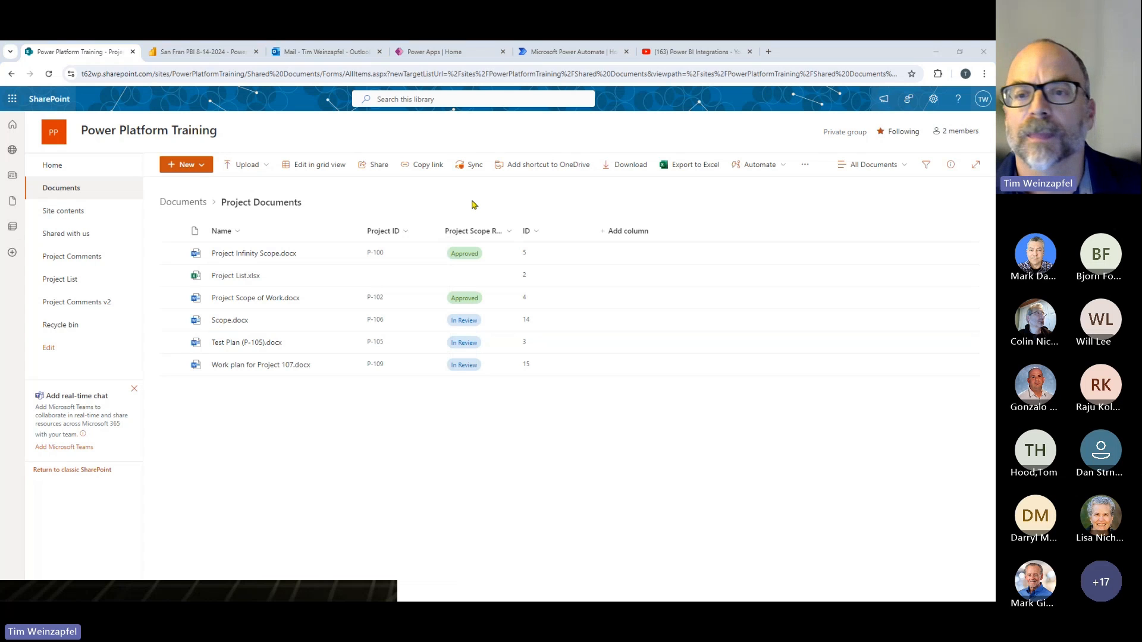
# - Switch to Power BI, open the document link of project P-105, close the preview, and return to the SharePoint library
pyautogui.hotkey('alt', 'Tab')
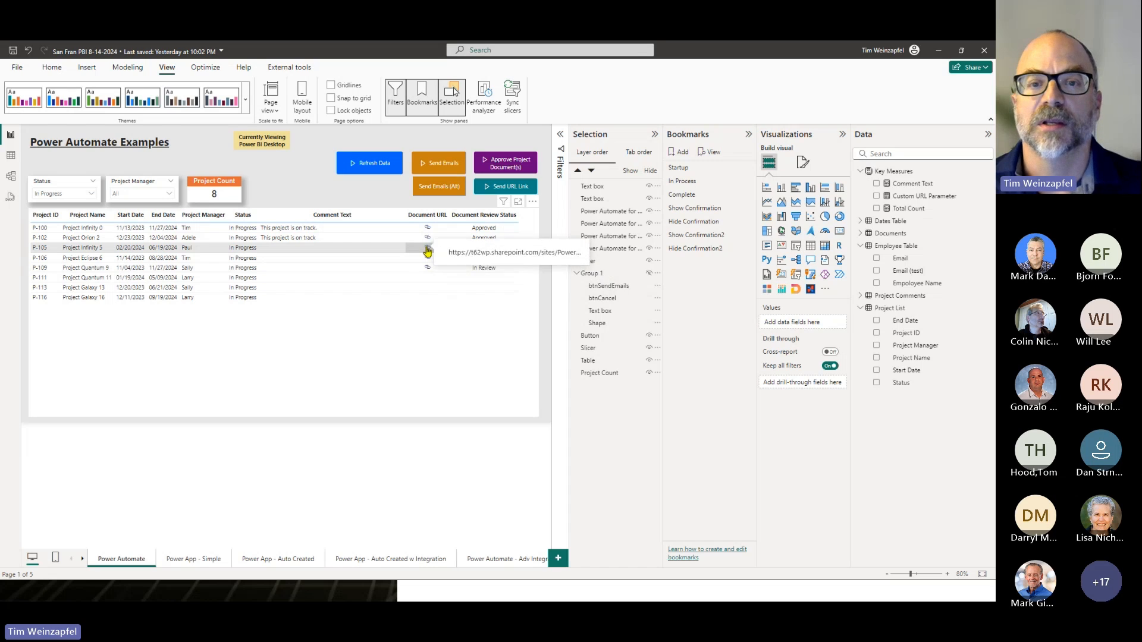
pyautogui.click(427, 251)
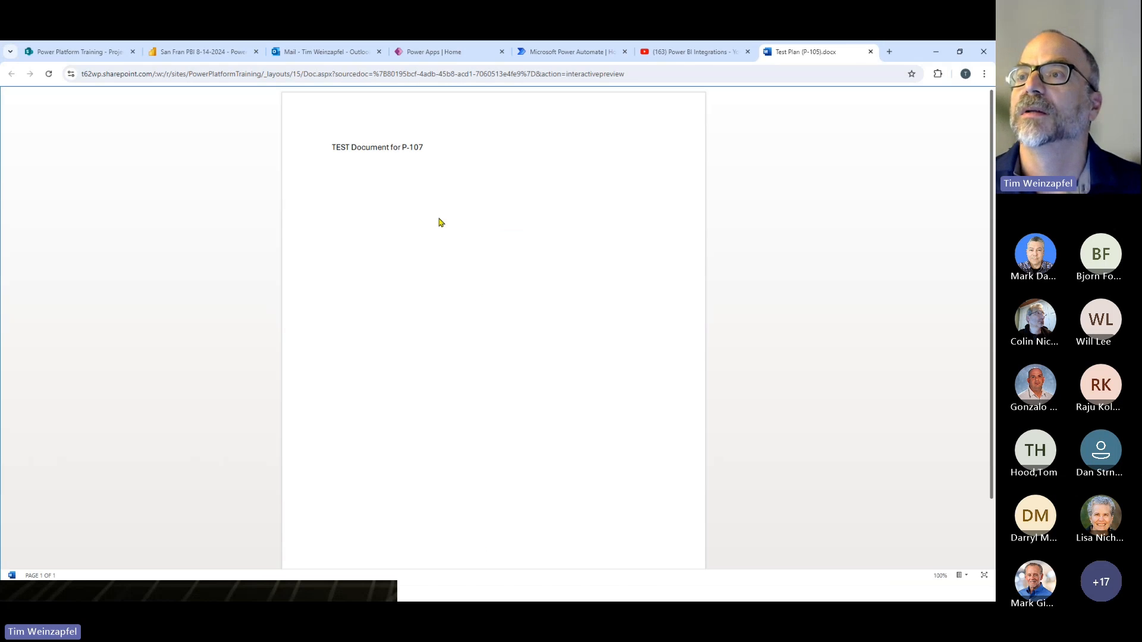
pyautogui.click(870, 52)
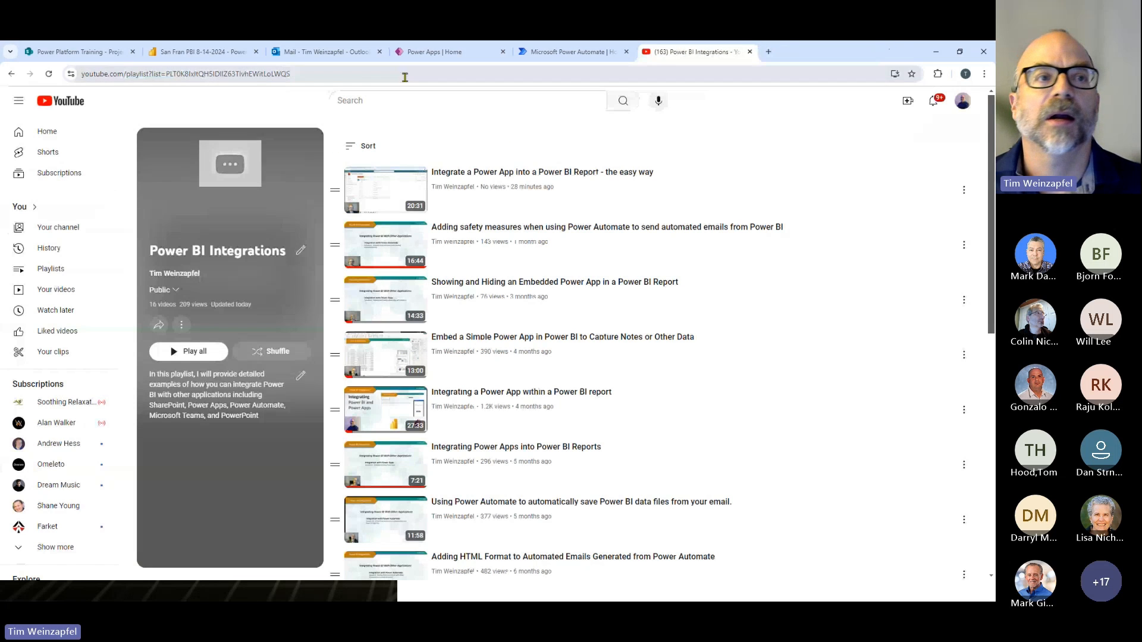
pyautogui.click(77, 51)
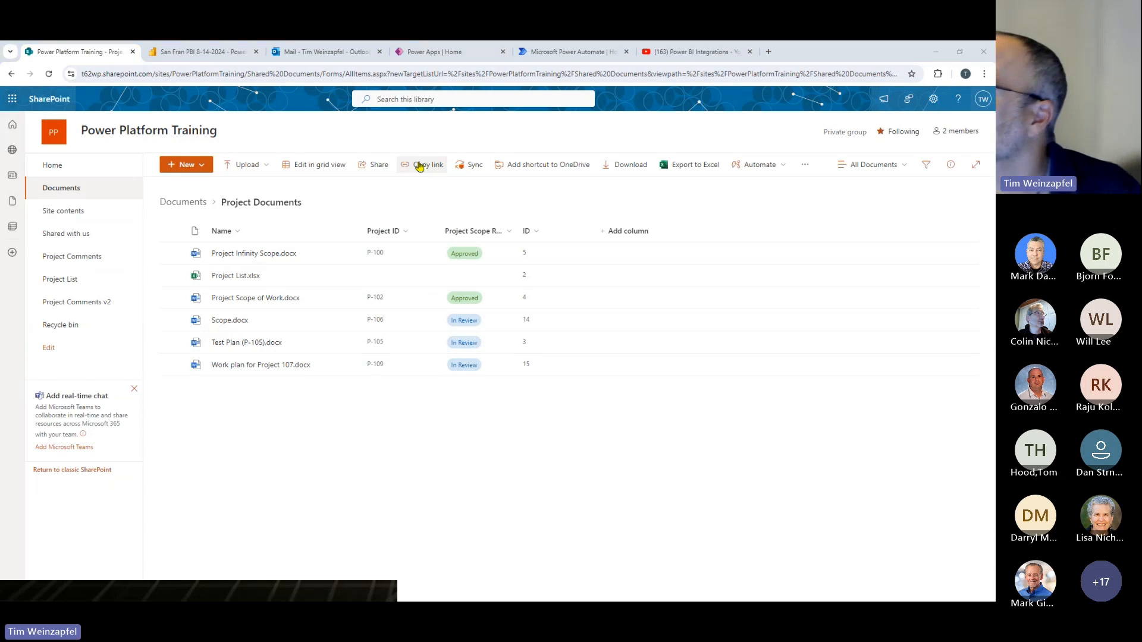
# - Switch to Power BI, select projects P-105 and P-106 in the table, and run Approve Project Document(s)
pyautogui.hotkey('alt', 'Tab')
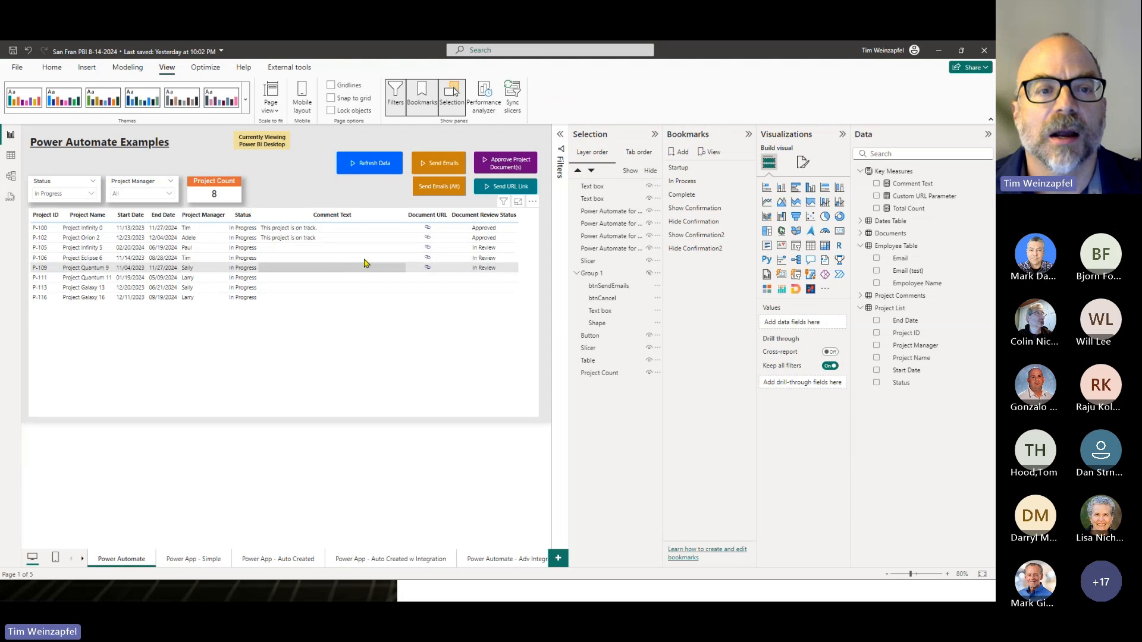
pyautogui.click(83, 253)
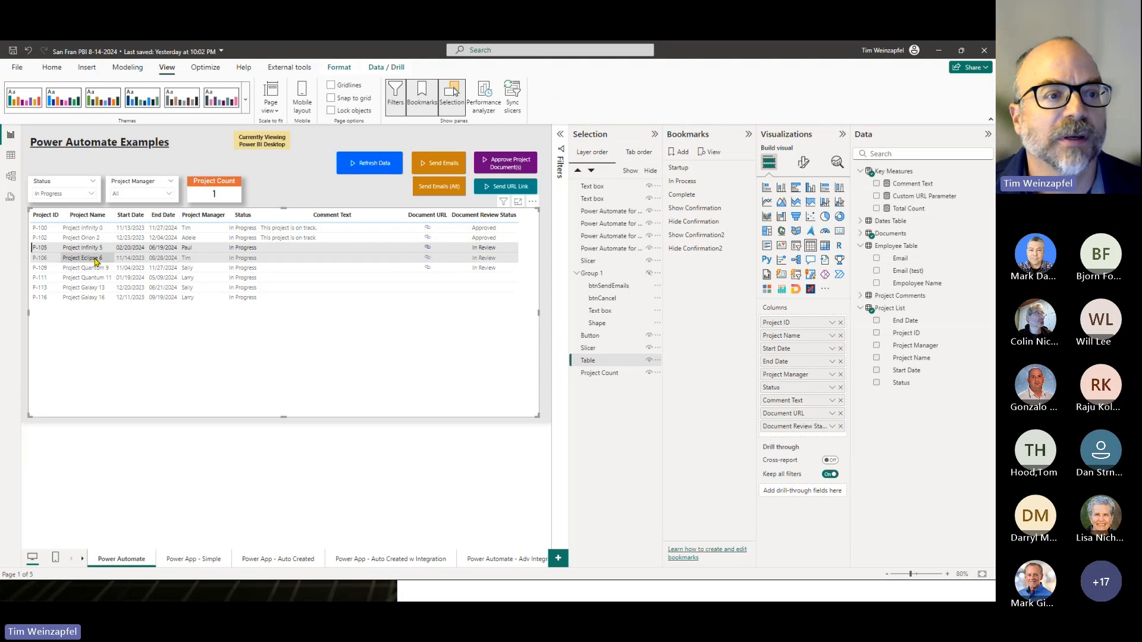
pyautogui.keyDown('ctrl'); pyautogui.click(95, 258); pyautogui.keyUp('ctrl')
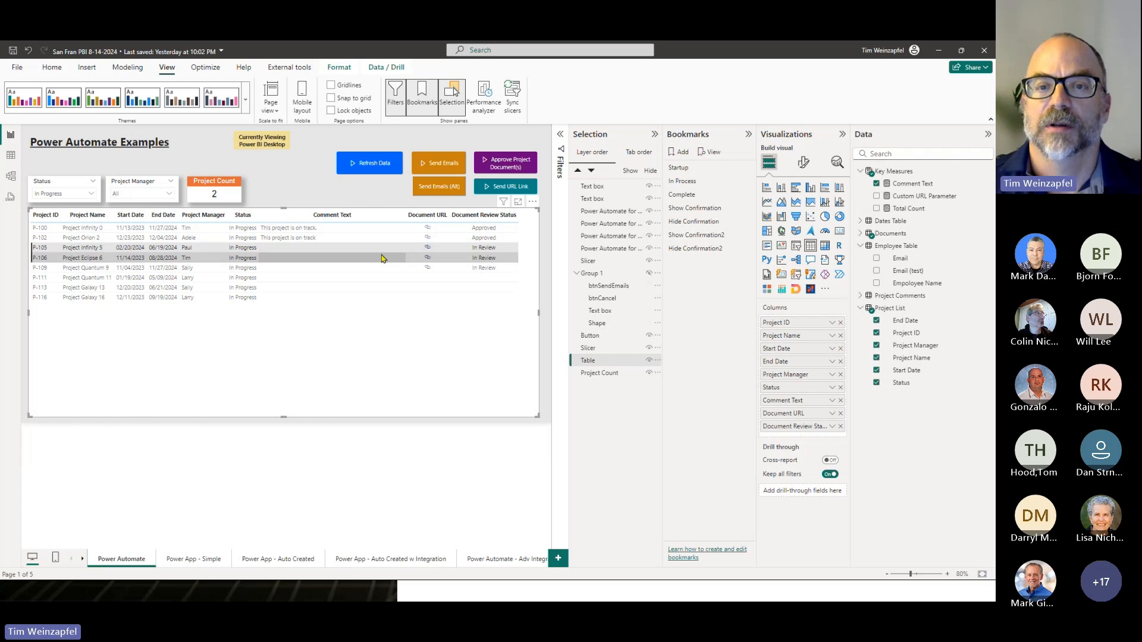
pyautogui.keyDown('ctrl'); pyautogui.click(500, 161); pyautogui.keyUp('ctrl')
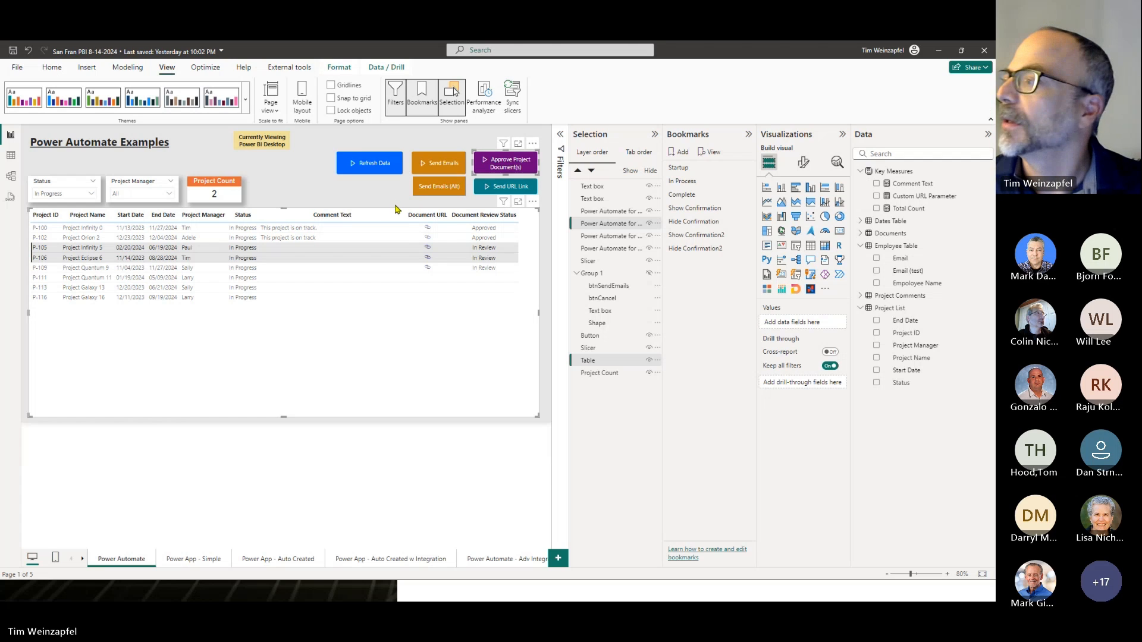
# - Switch to the browser, close the Outlook mail tab, and reload the Project Documents folder to check the documents' review status
pyautogui.hotkey('alt', 'Tab')
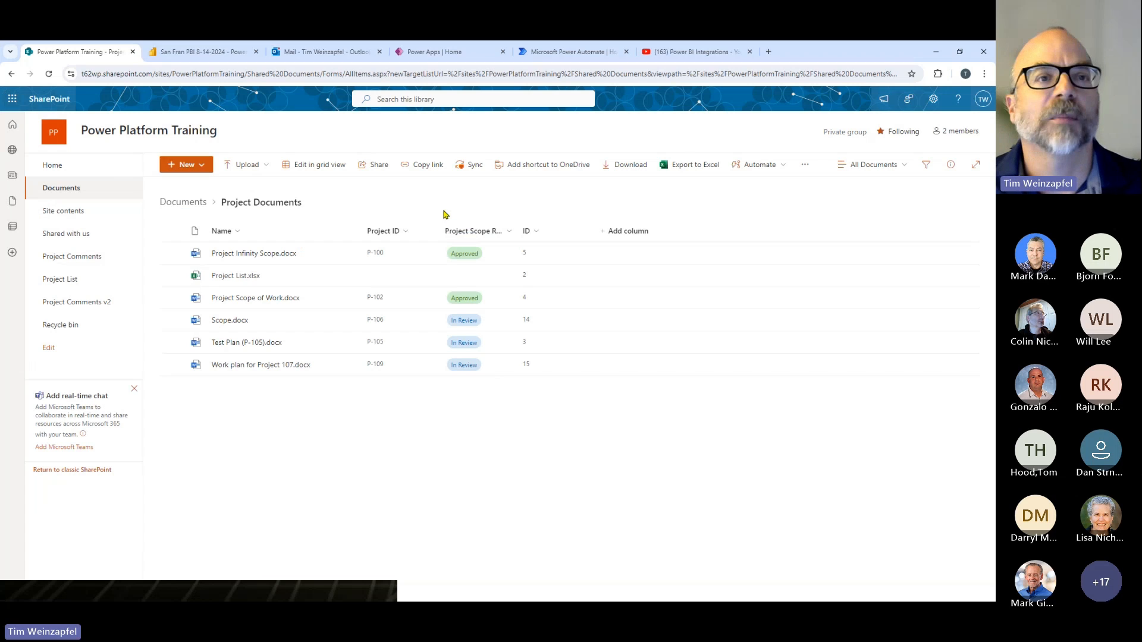
pyautogui.click(379, 51)
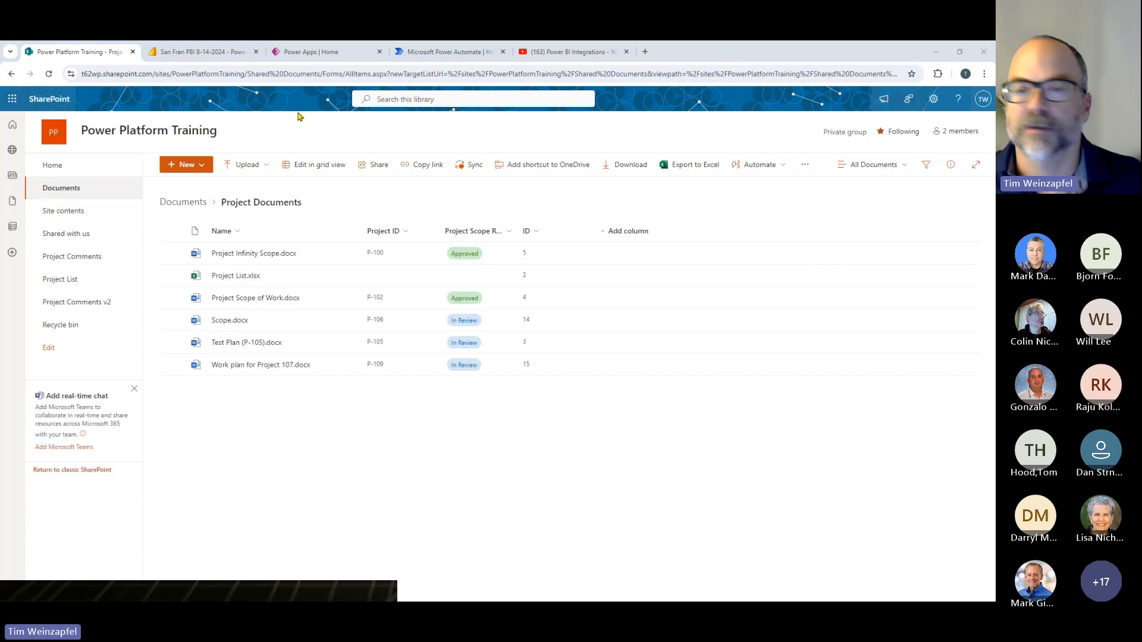
pyautogui.hotkey('alt', 'Tab')
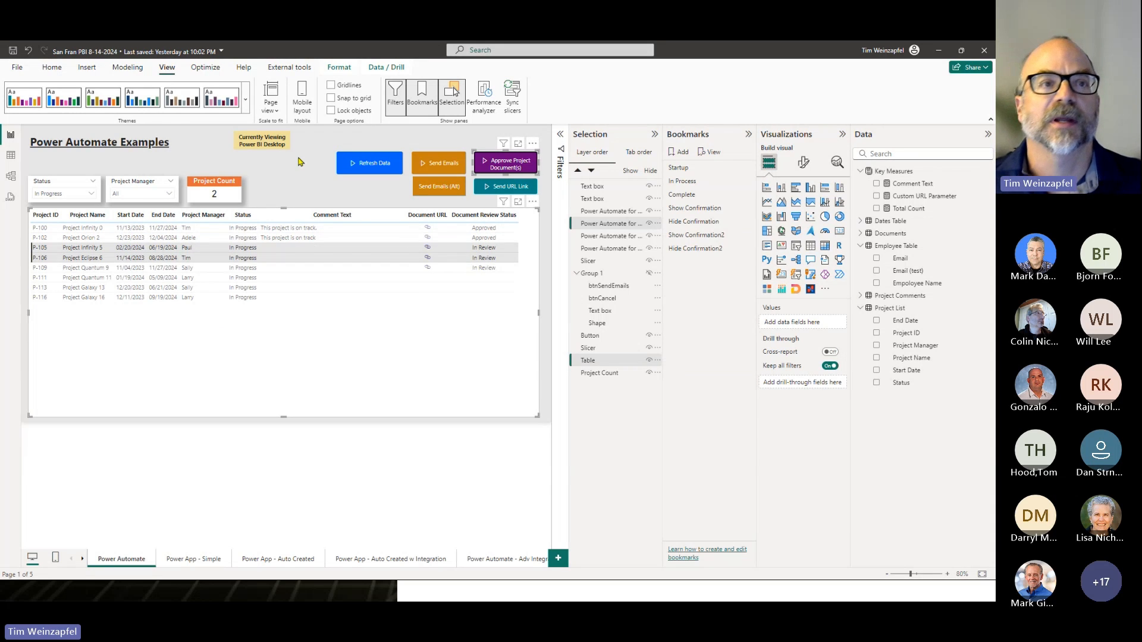
pyautogui.hotkey('alt', 'Tab')
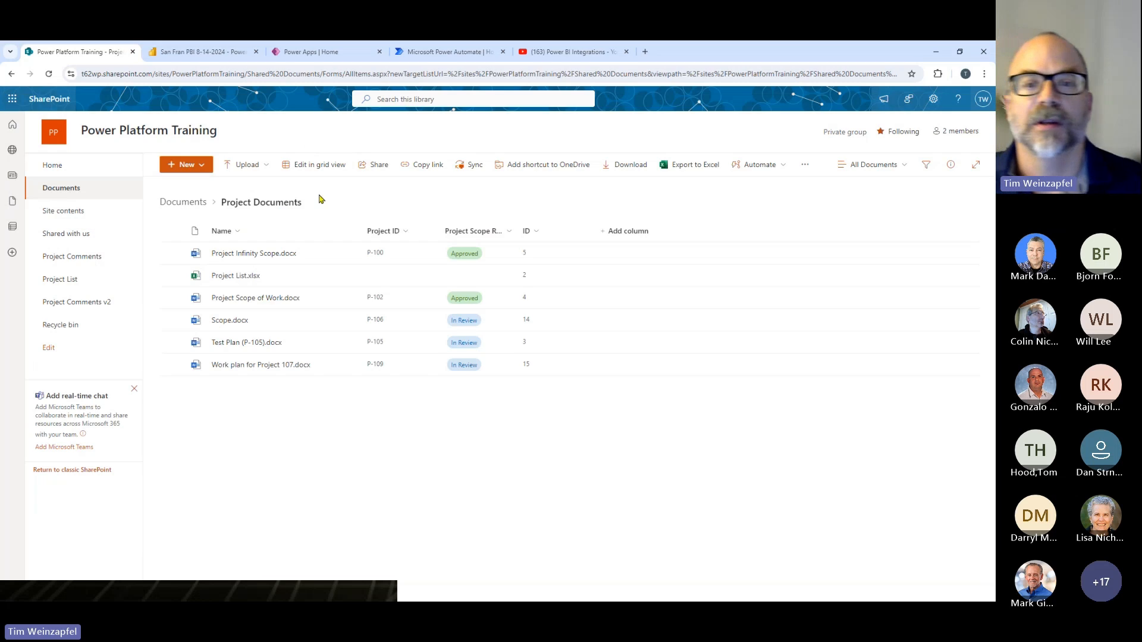
pyautogui.click(50, 74)
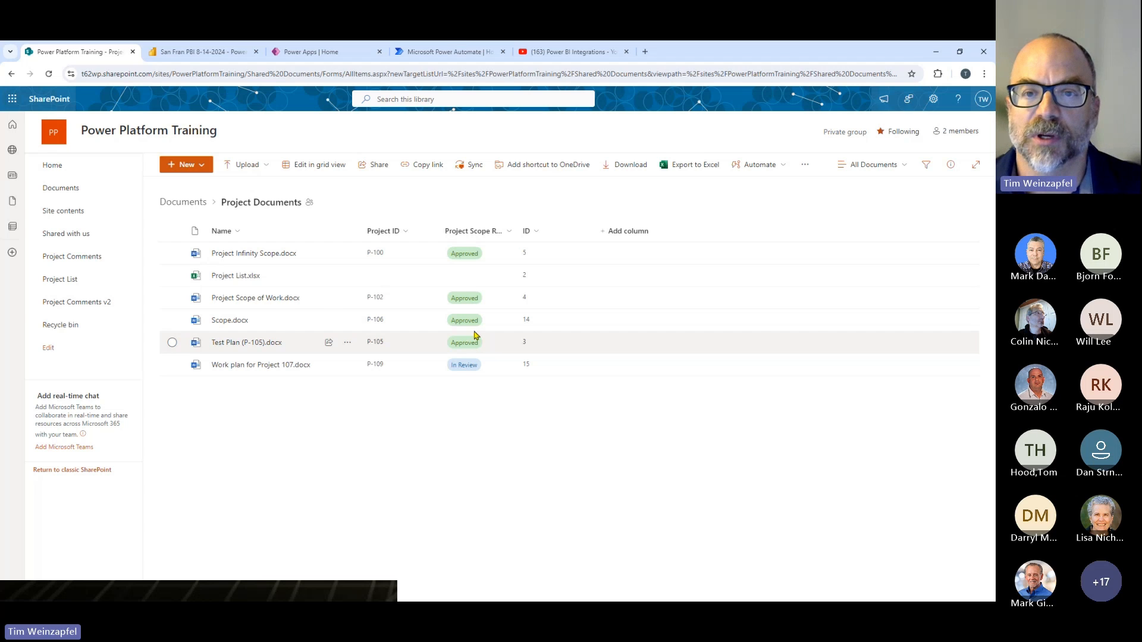
# - Switch to Power BI, open the Approve Project Document(s) button's flow list for editing, and dismiss the error report
pyautogui.hotkey('alt', 'Tab')
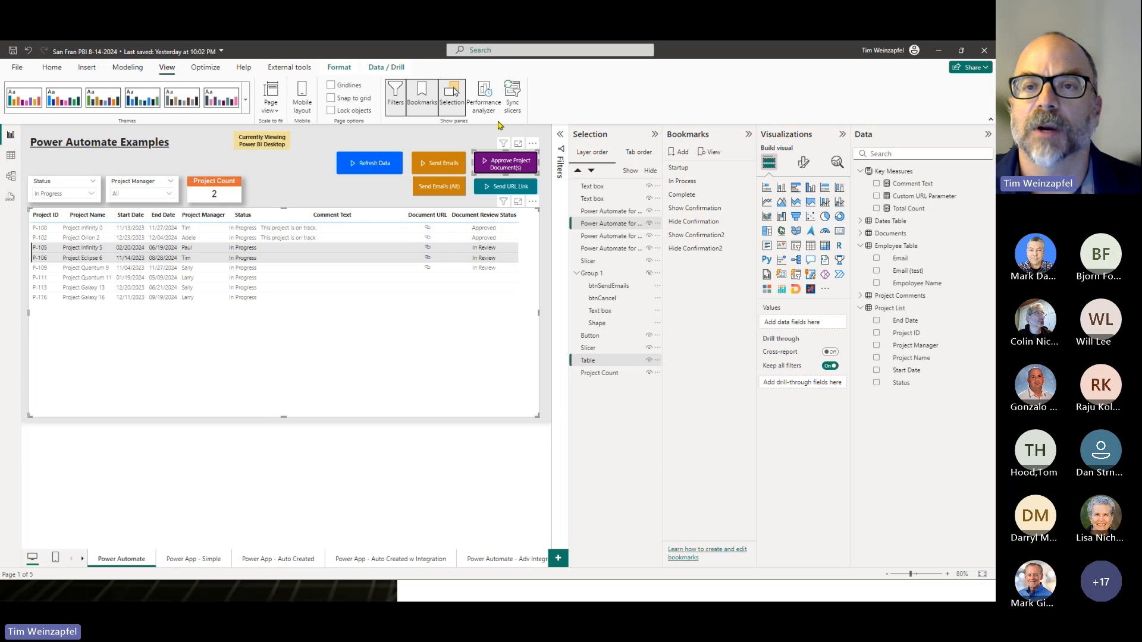
pyautogui.click(532, 145)
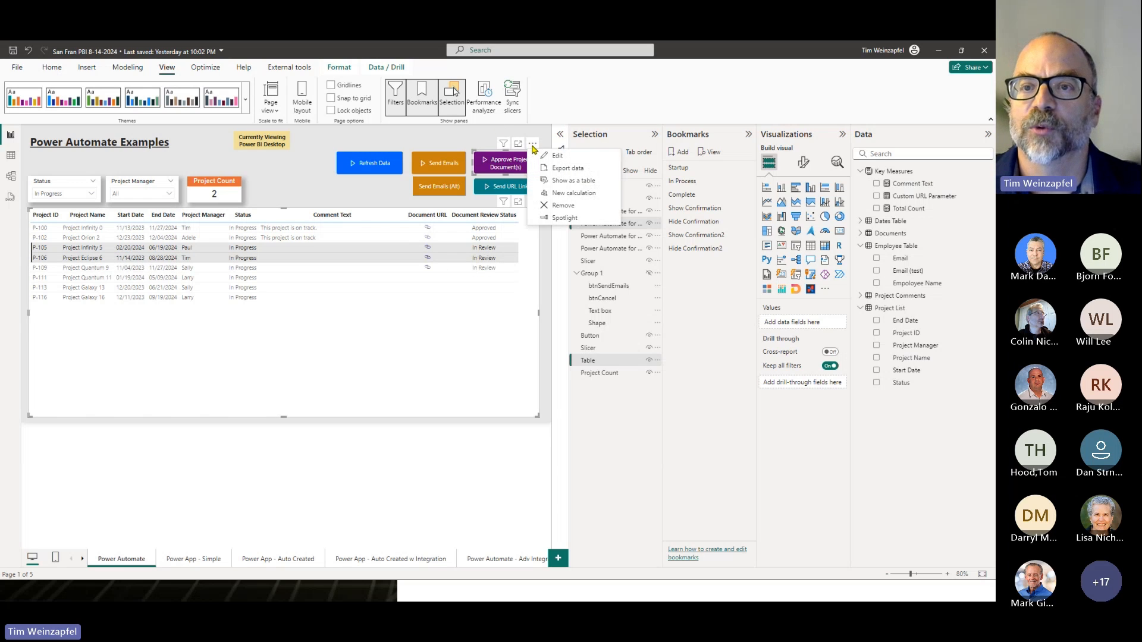
pyautogui.click(557, 155)
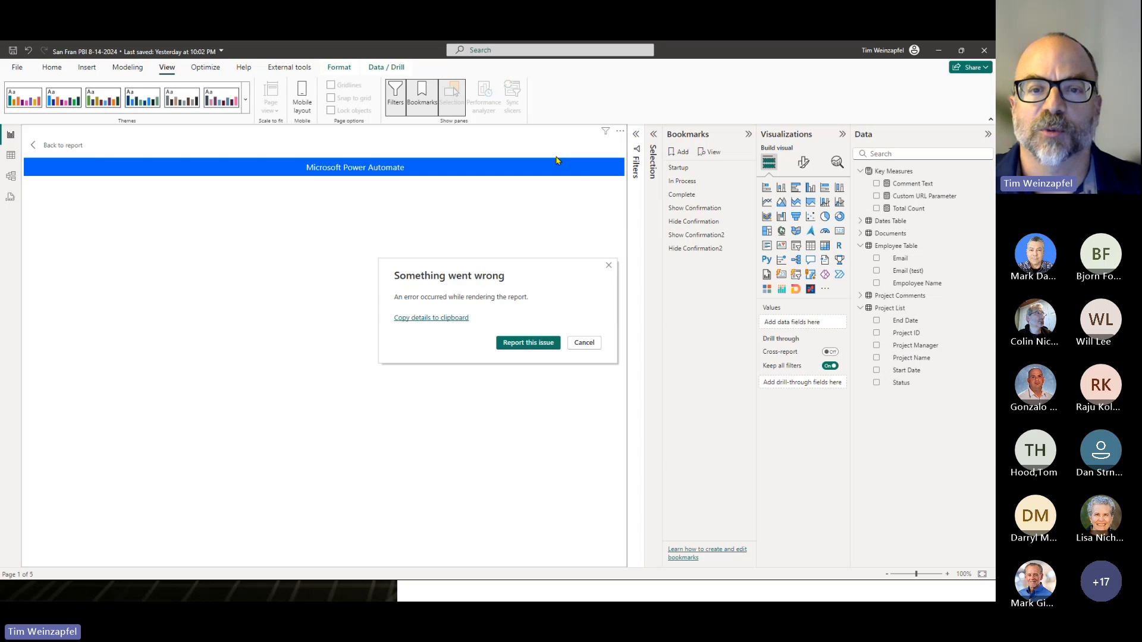
pyautogui.click(535, 342)
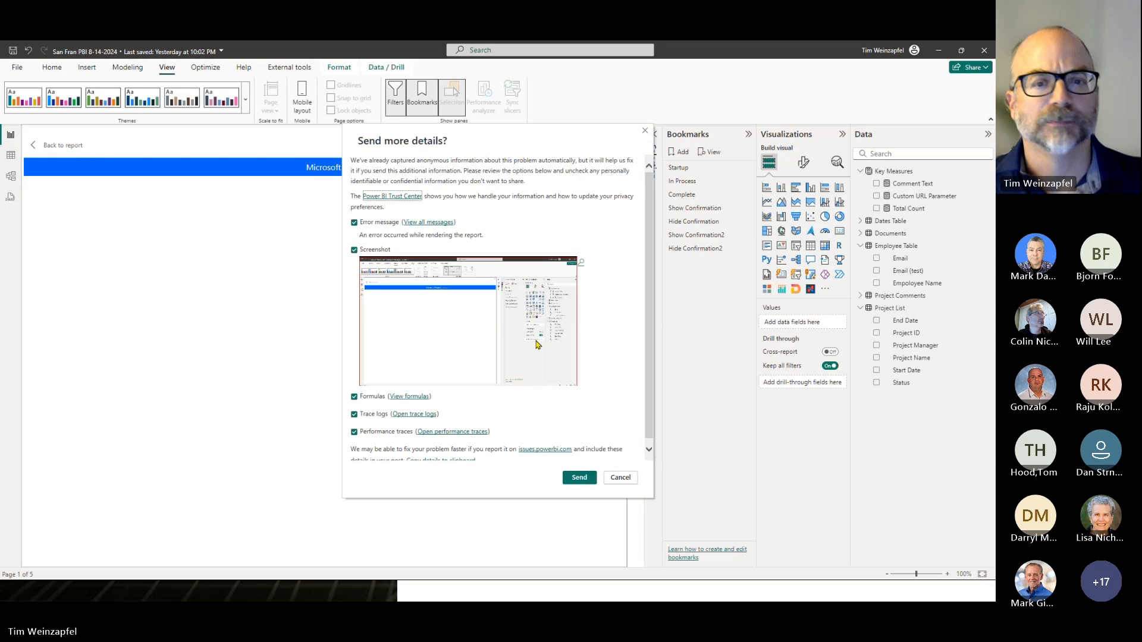
pyautogui.click(622, 480)
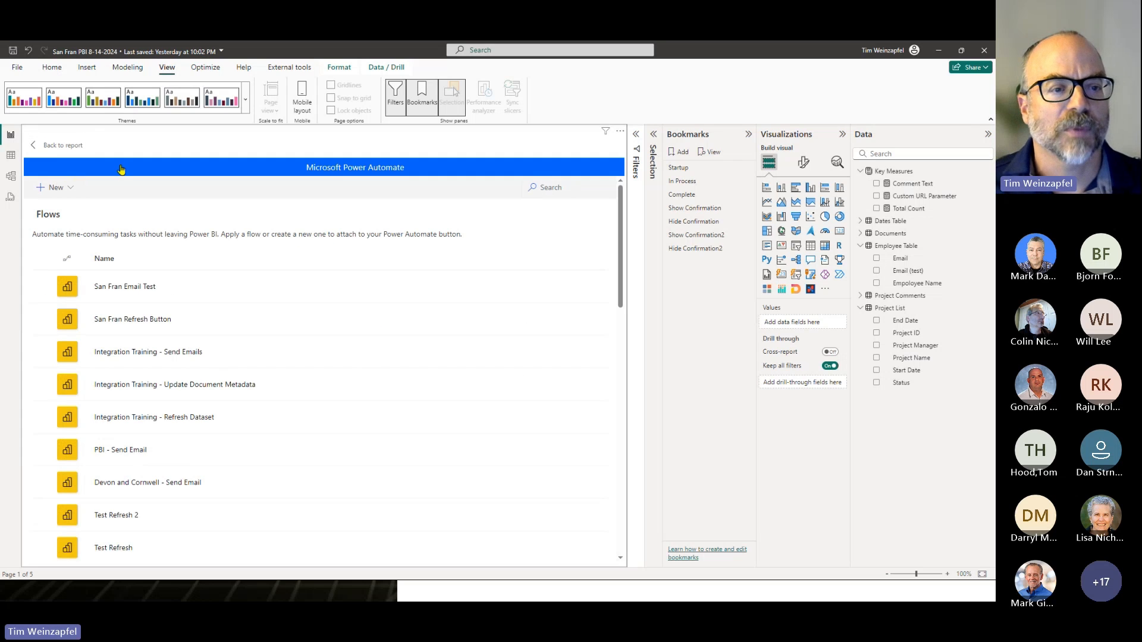
# - Open the Integration Training - Update Document Metadata flow with more viewing room, expand Apply to each, and return to the report
pyautogui.moveTo(488, 395)
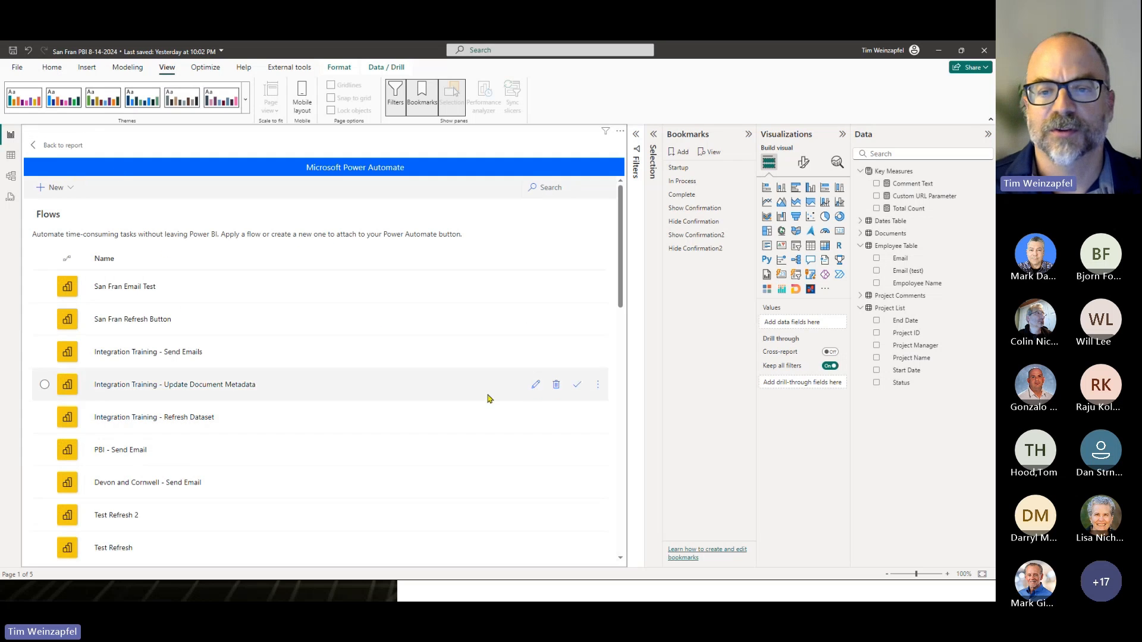
pyautogui.click(535, 385)
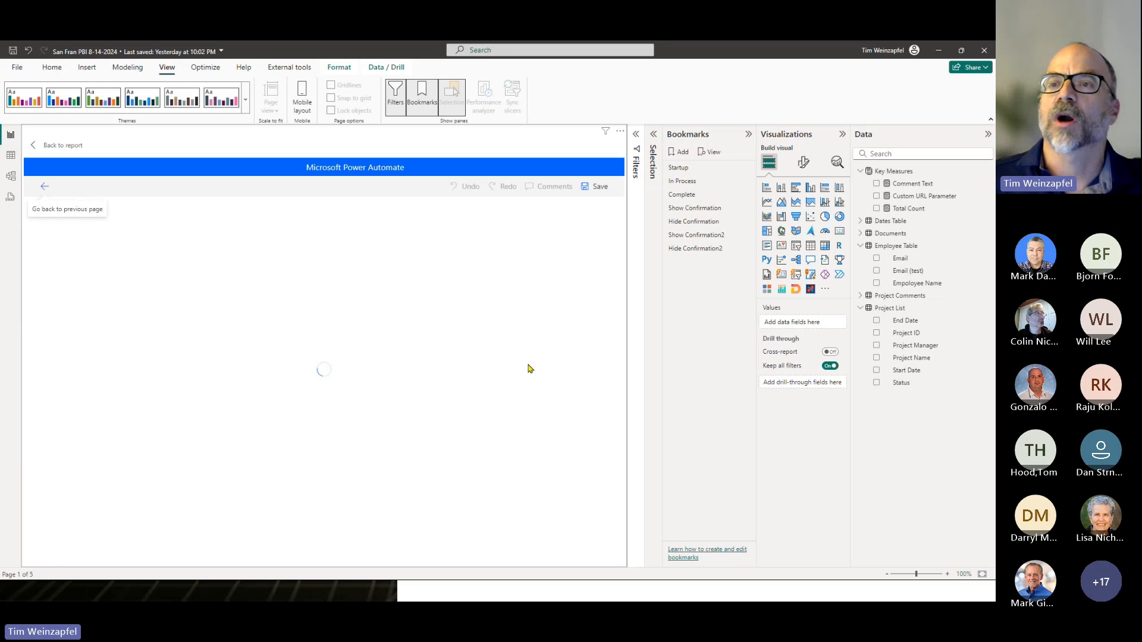
pyautogui.click(748, 134)
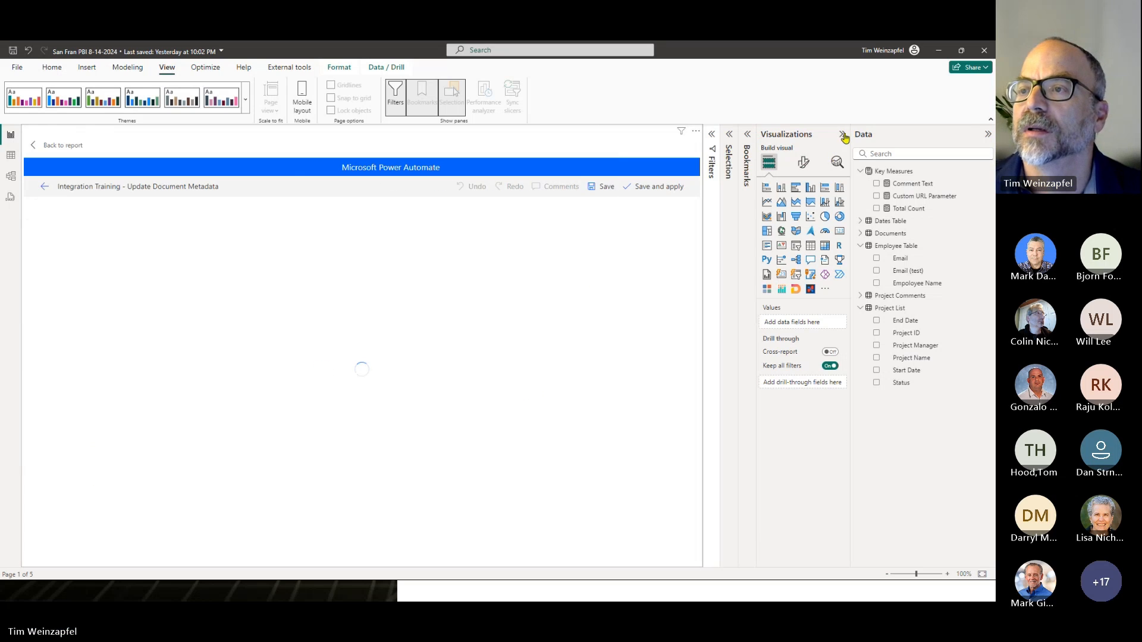
pyautogui.click(844, 135)
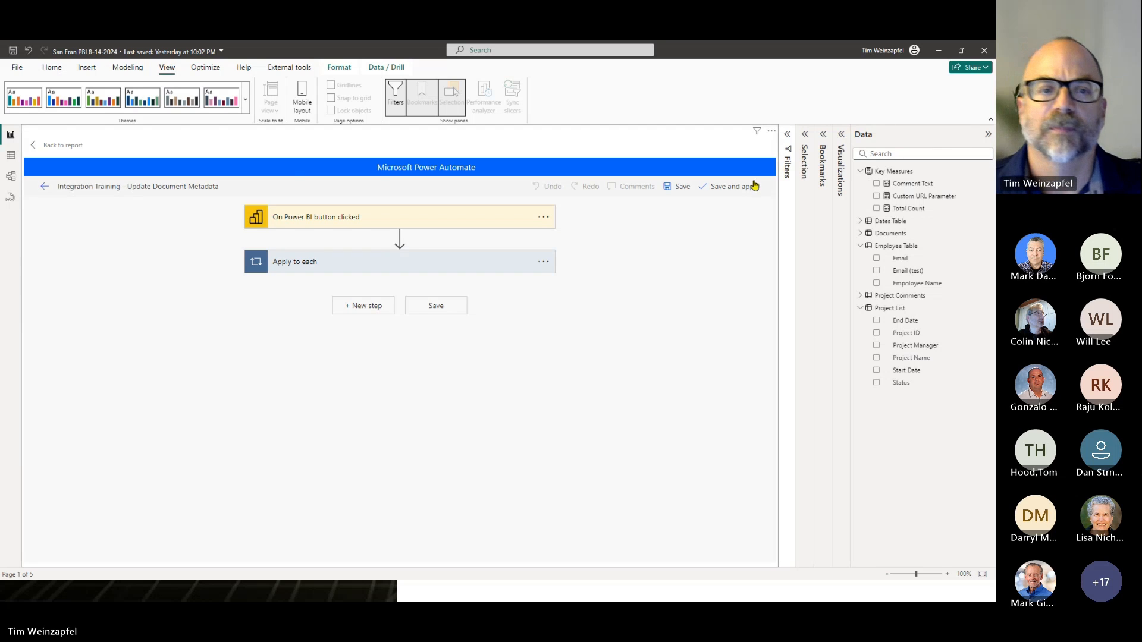
pyautogui.click(322, 266)
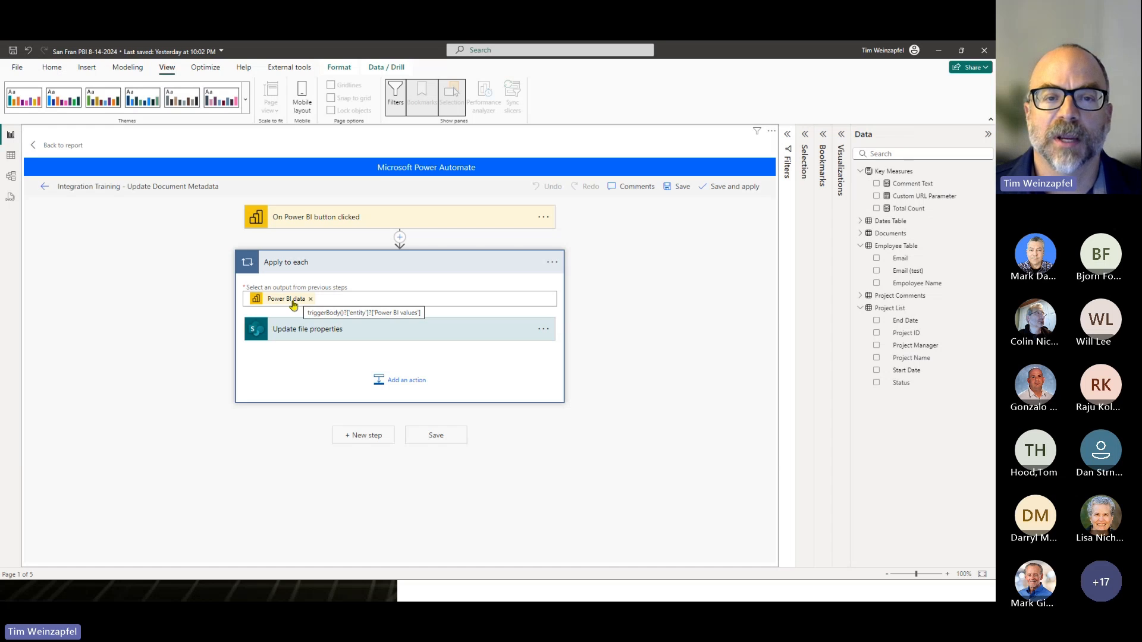
pyautogui.click(69, 147)
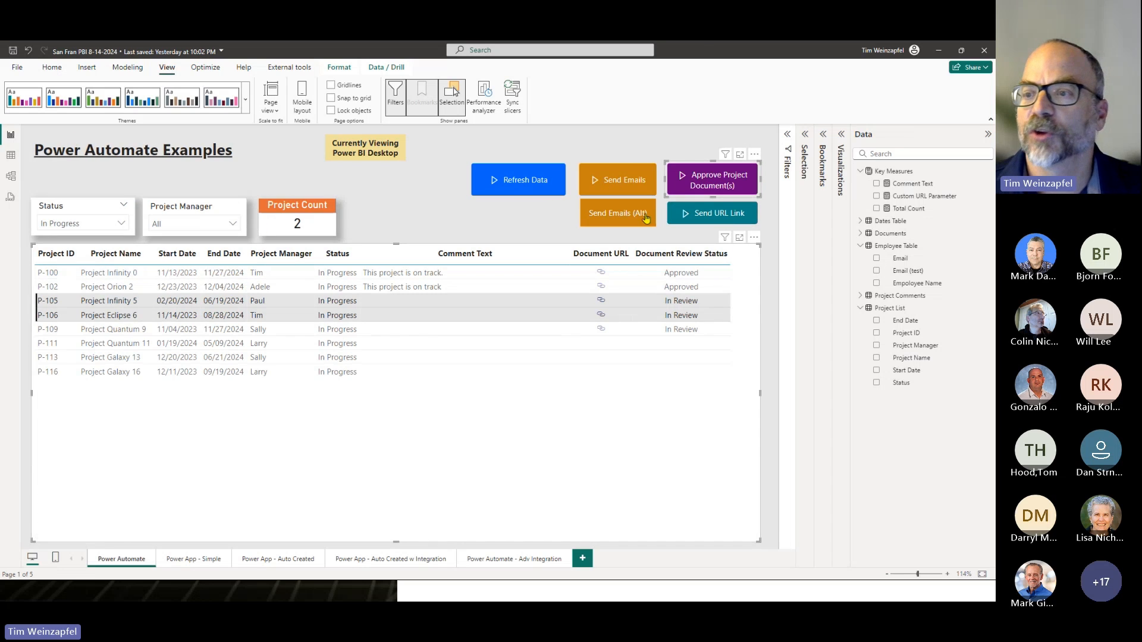
# - Select only the Approve Project Document(s) button, enlarge it, and convert it to a table to inspect its Id data
pyautogui.click(840, 134)
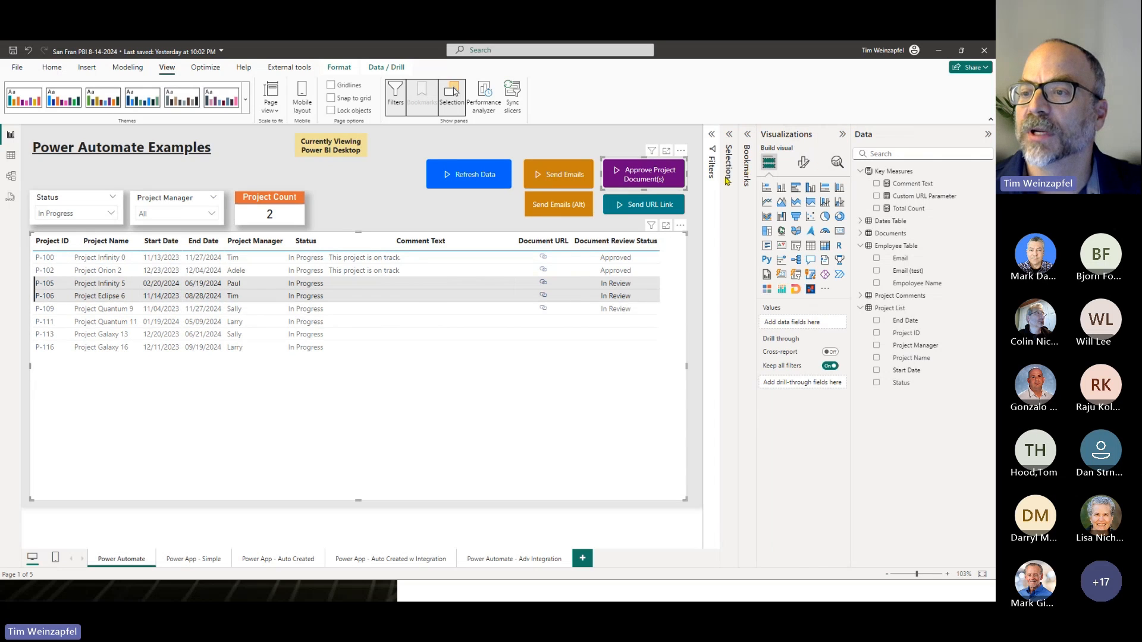
pyautogui.click(690, 178)
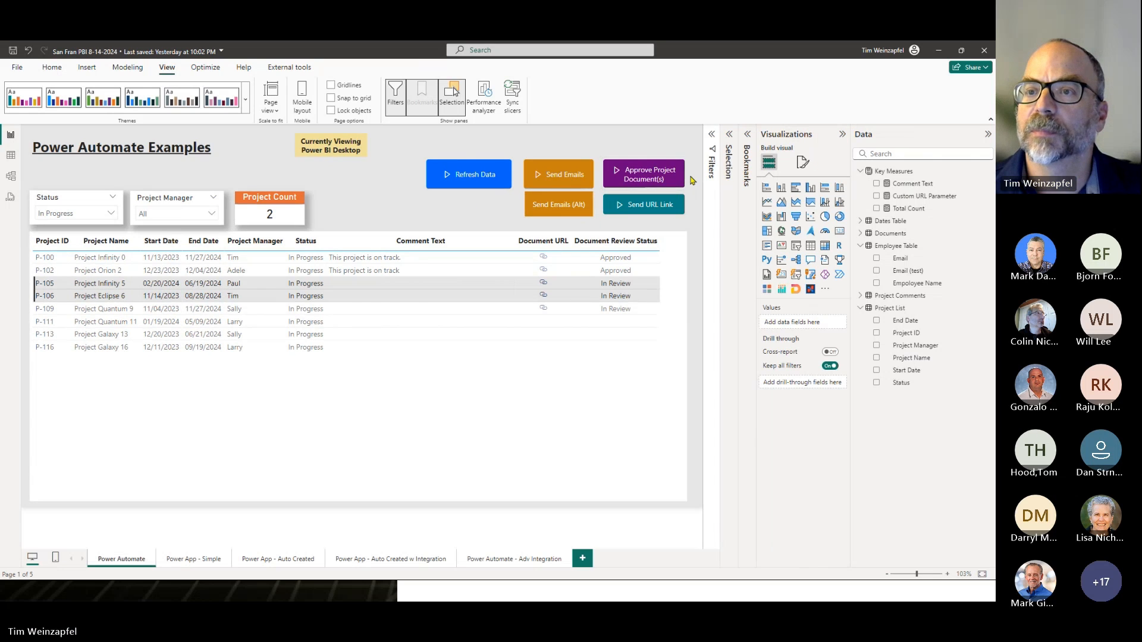
pyautogui.click(666, 180)
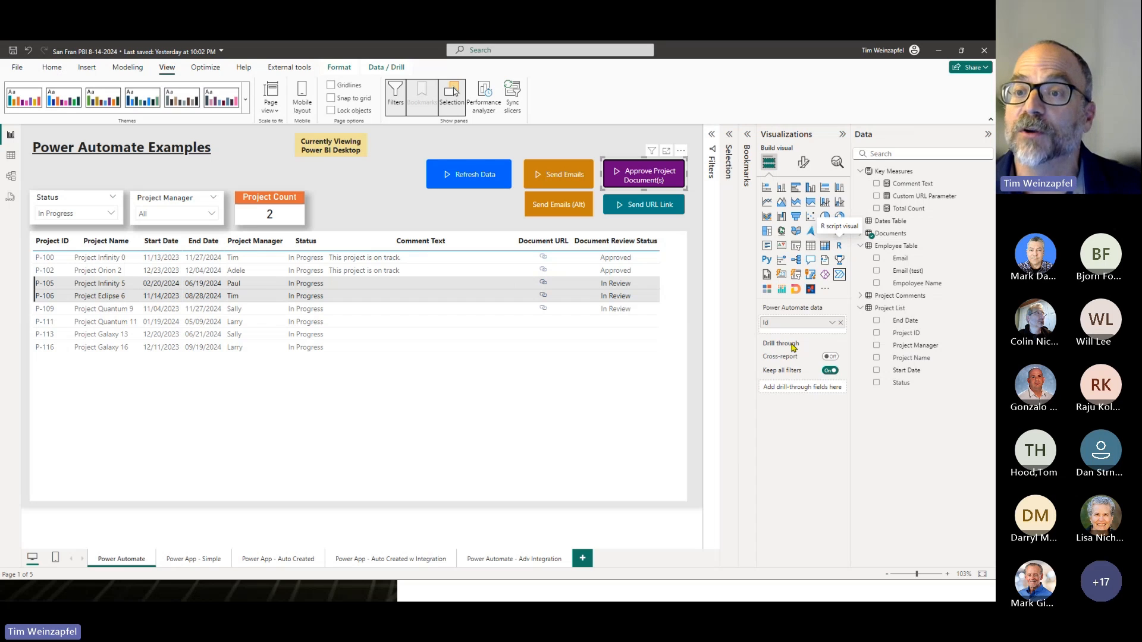
pyautogui.moveTo(602, 188); pyautogui.dragTo(487, 279)
pyautogui.click(811, 246)
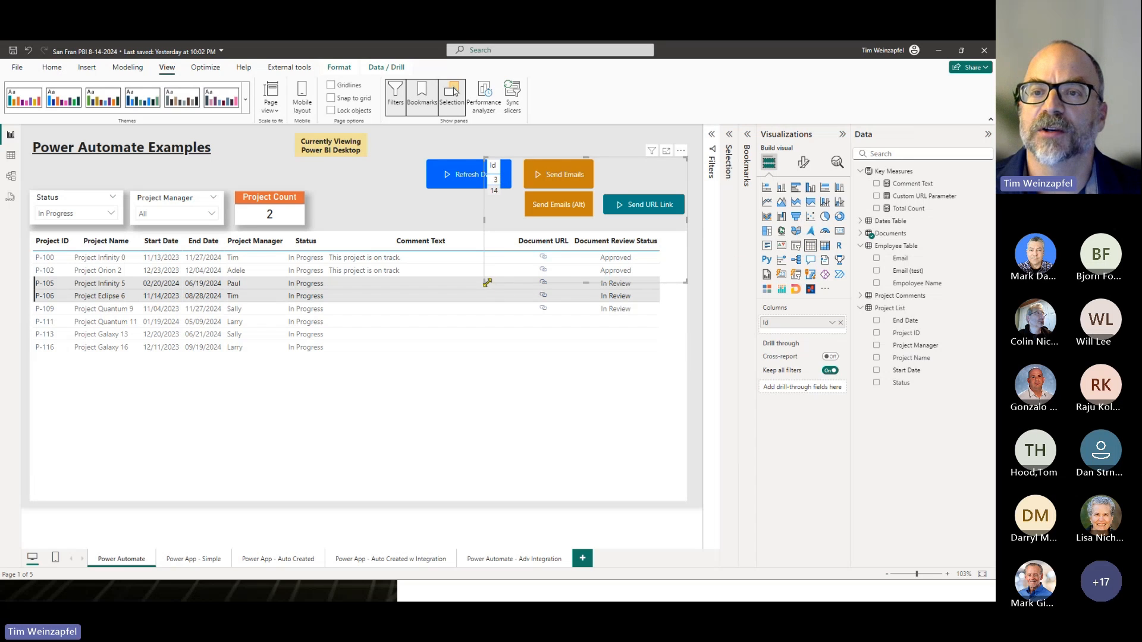
# - Shrink the Id table and convert it back to the Power Automate button, fitted above Send URL Link
pyautogui.moveTo(487, 283); pyautogui.dragTo(602, 202)
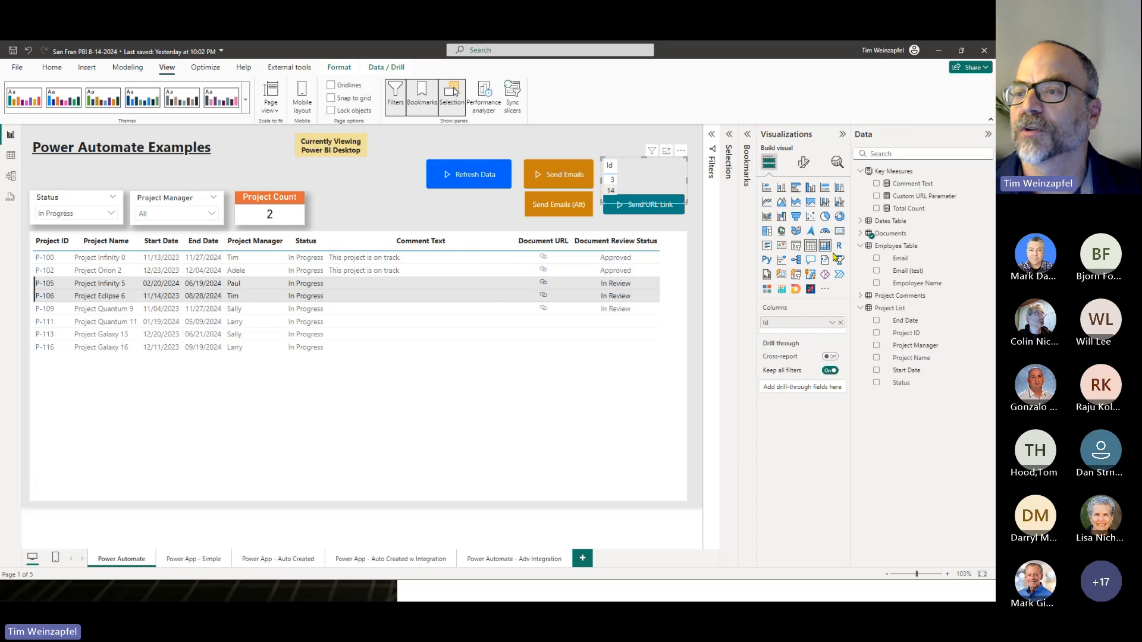
pyautogui.click(840, 274)
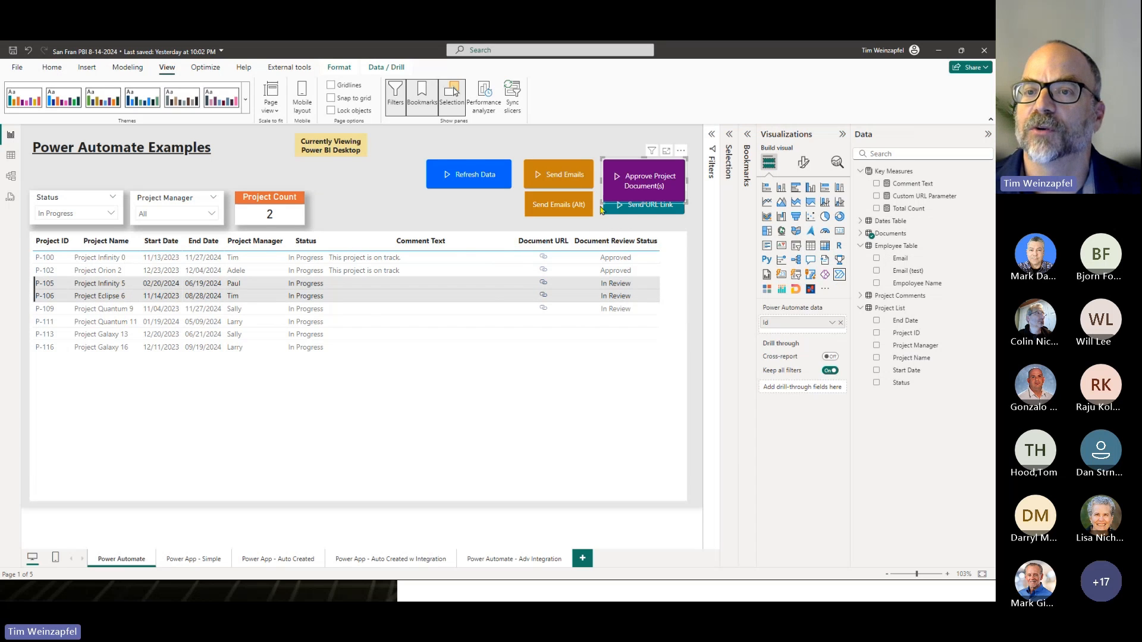
pyautogui.moveTo(602, 206); pyautogui.dragTo(612, 191)
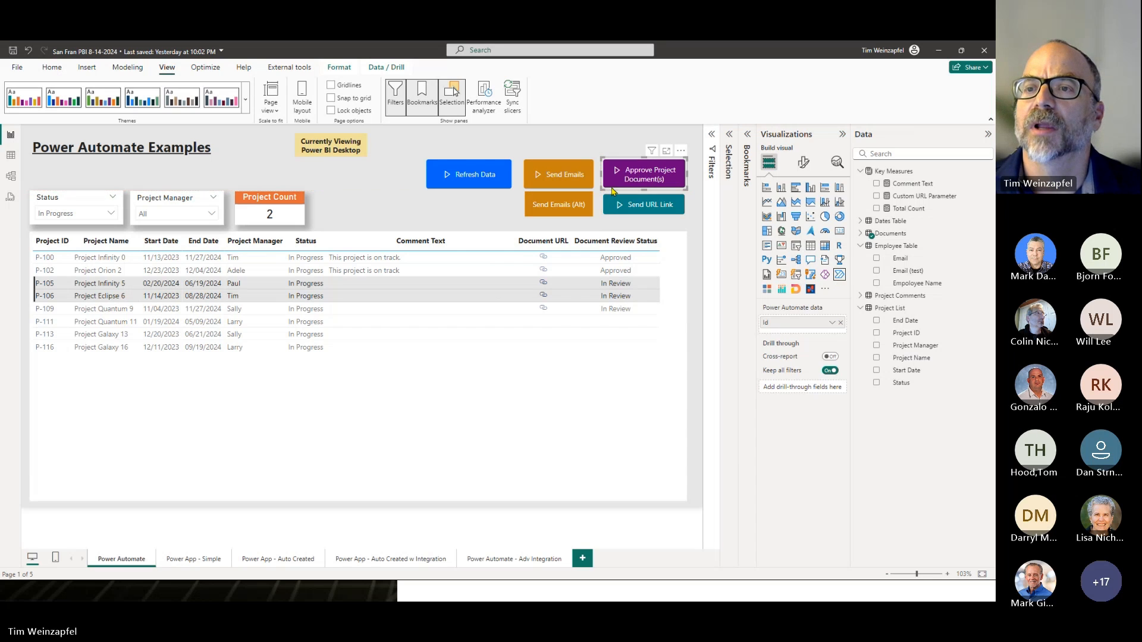
# - Edit the Approve Project Document(s) button, open the Integration Training - Update Document Metadata flow, and expand Apply to each
pyautogui.click(681, 150)
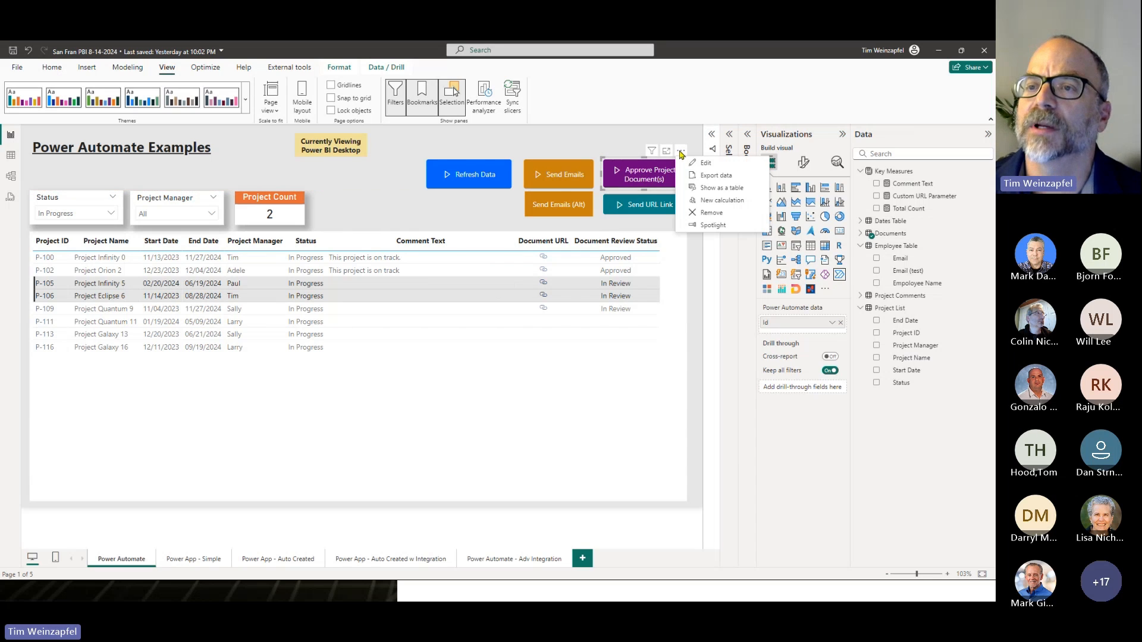
pyautogui.click(708, 166)
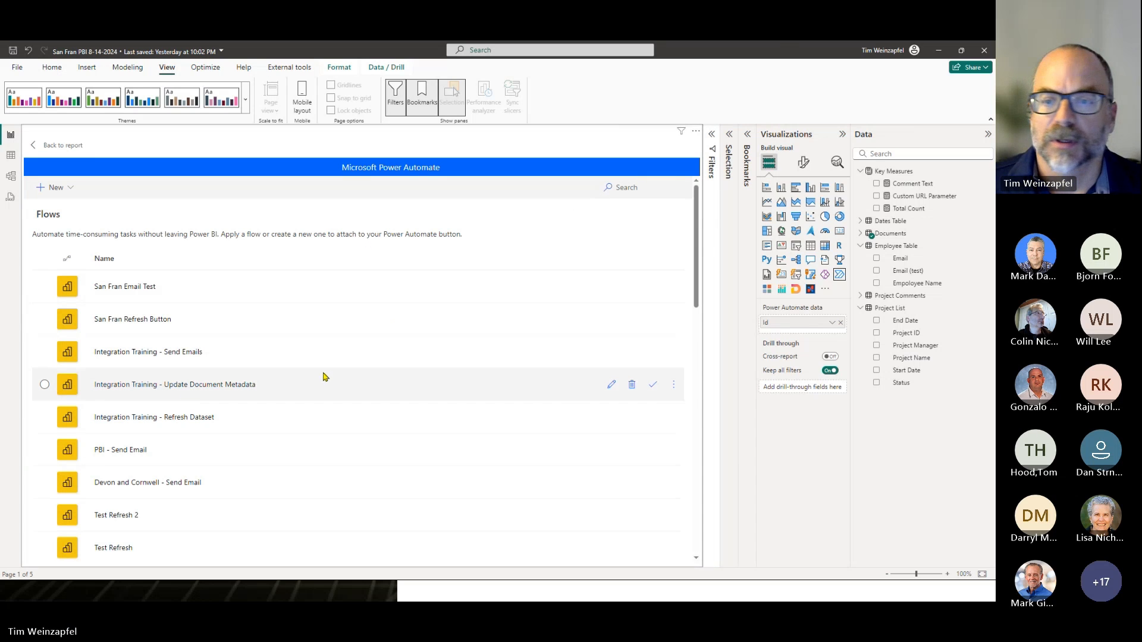
pyautogui.click(609, 387)
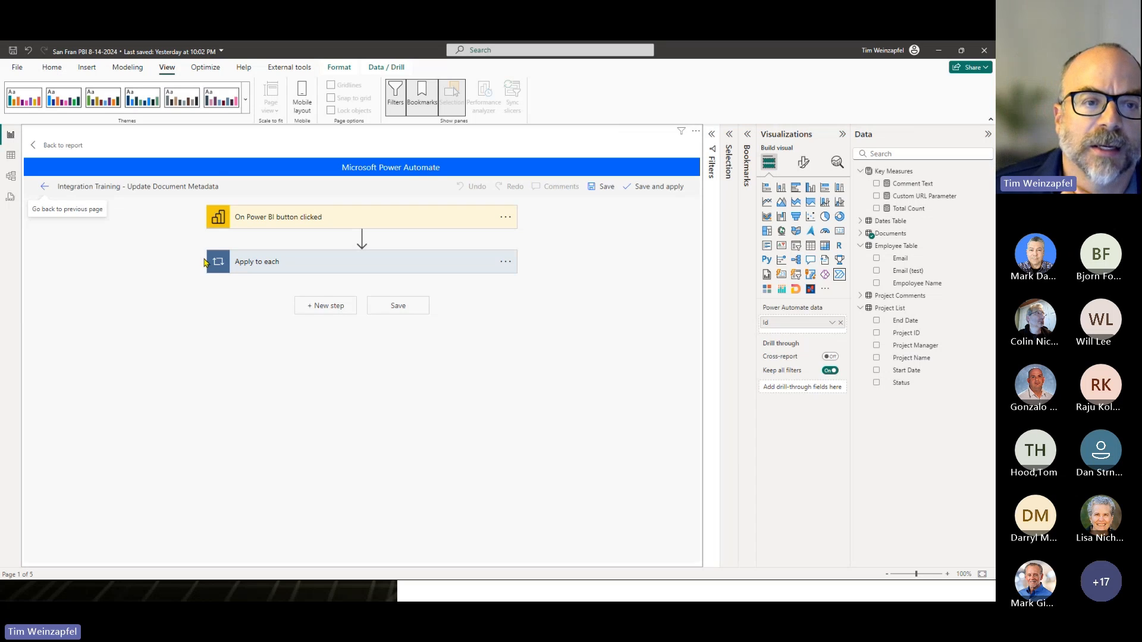
pyautogui.click(273, 262)
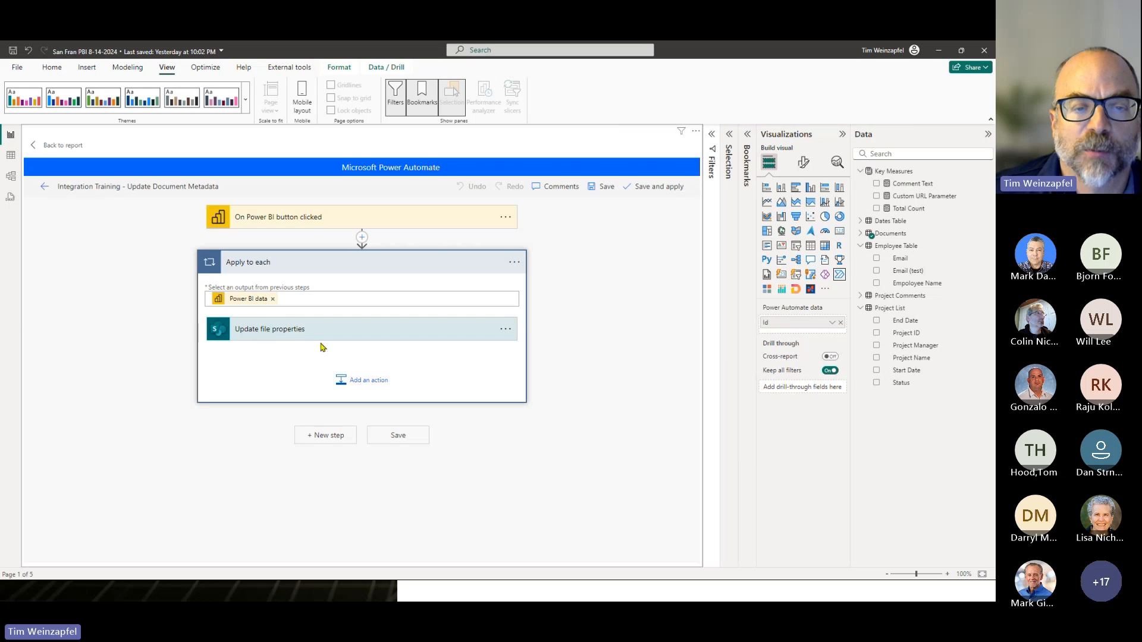
# - Start adding an action inside Apply to each, search for "sharepoint", and choose the SharePoint connector
pyautogui.click(366, 384)
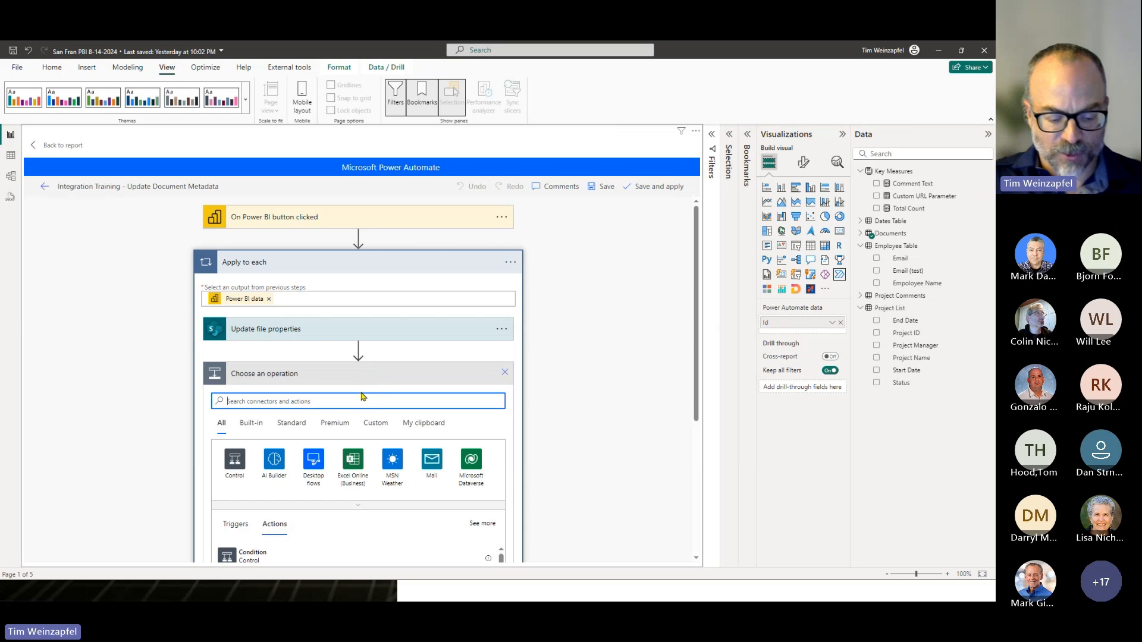
pyautogui.write('sharepoint')
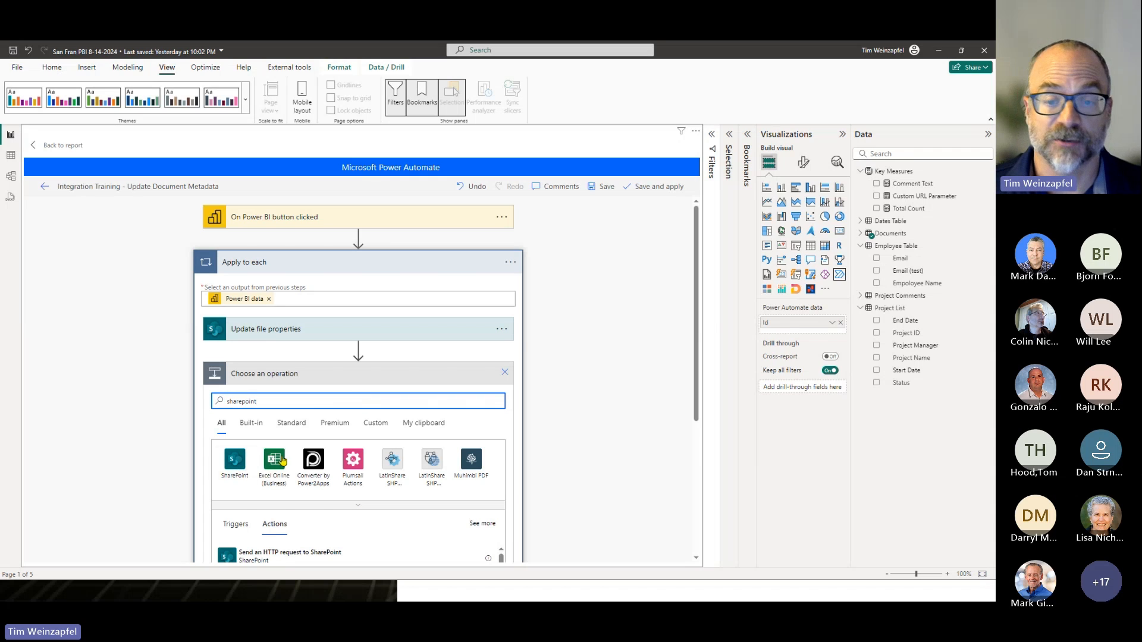
pyautogui.scroll(-1, 438, 400)
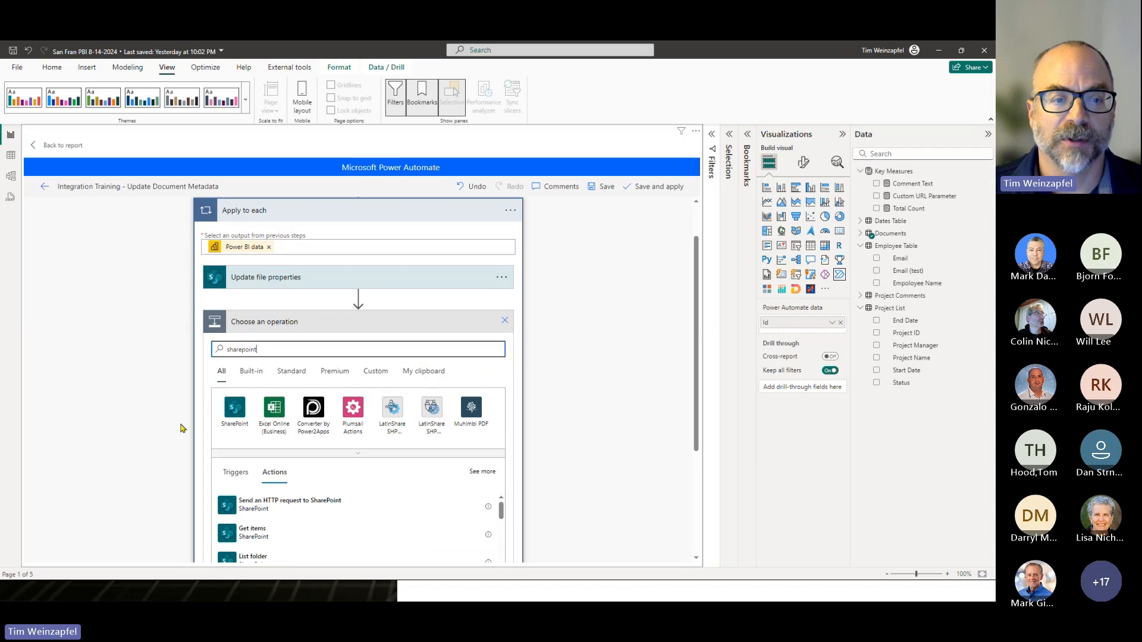
pyautogui.click(231, 417)
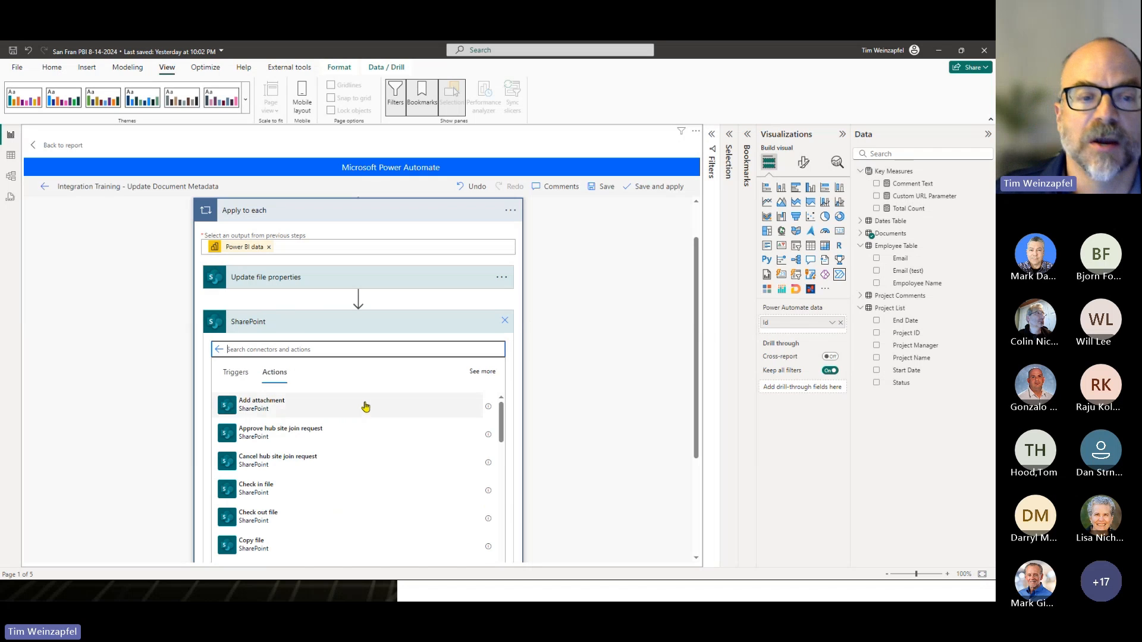
# - Look through the available SharePoint actions, and discard the unfinished action
pyautogui.scroll(-1, 362, 489)
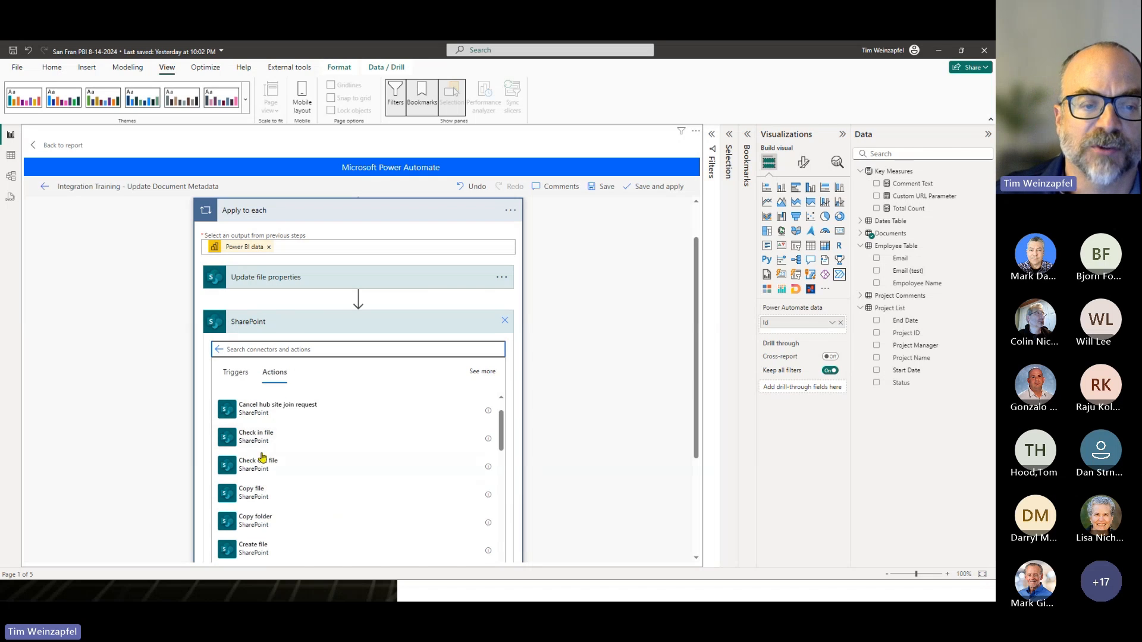
pyautogui.scroll(-1, 294, 481)
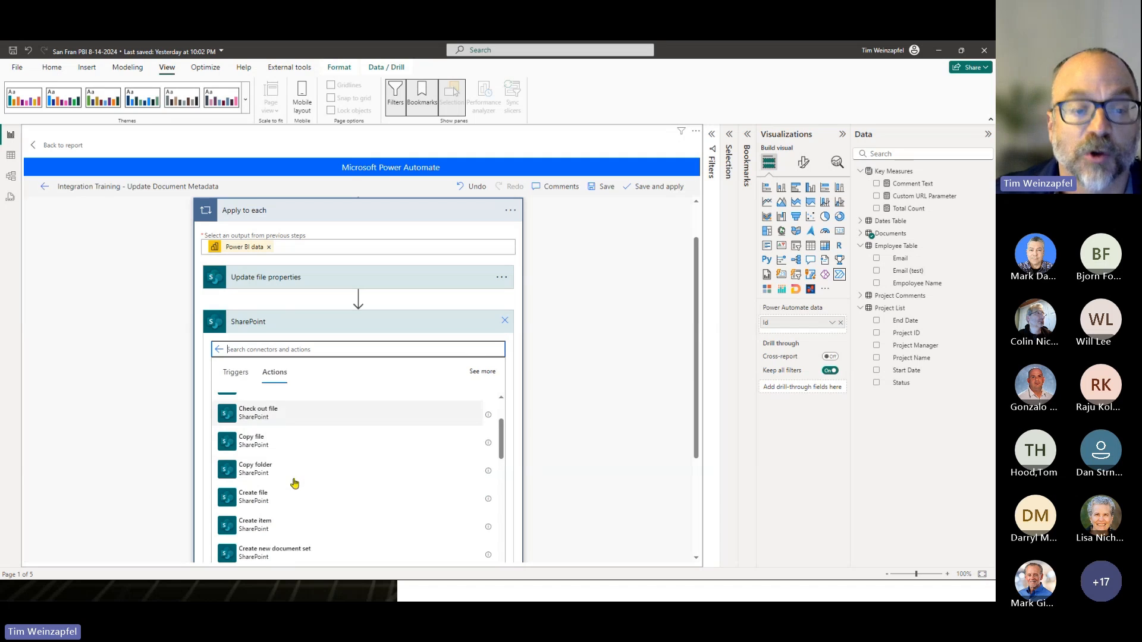
pyautogui.scroll(-1, 294, 483)
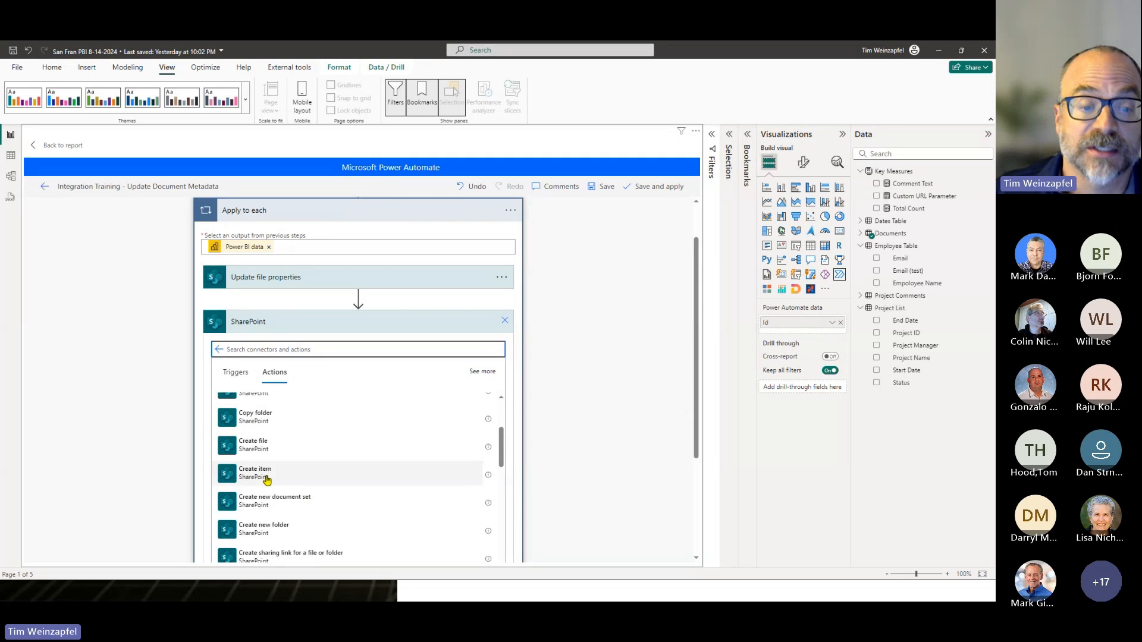
pyautogui.scroll(-3, 285, 532)
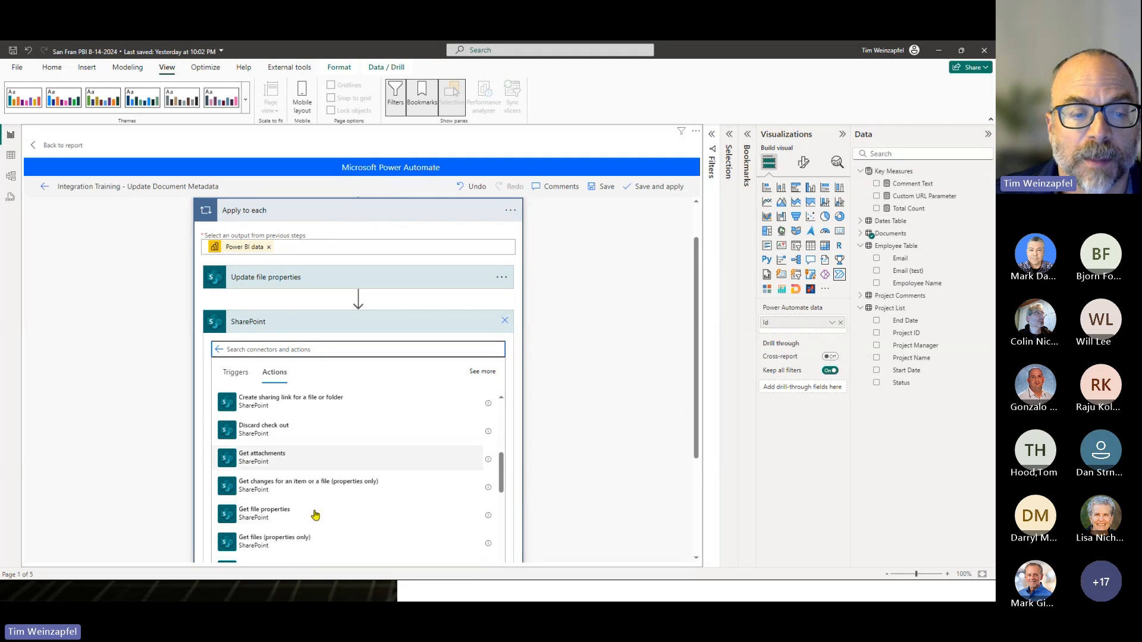
pyautogui.scroll(-1, 328, 458)
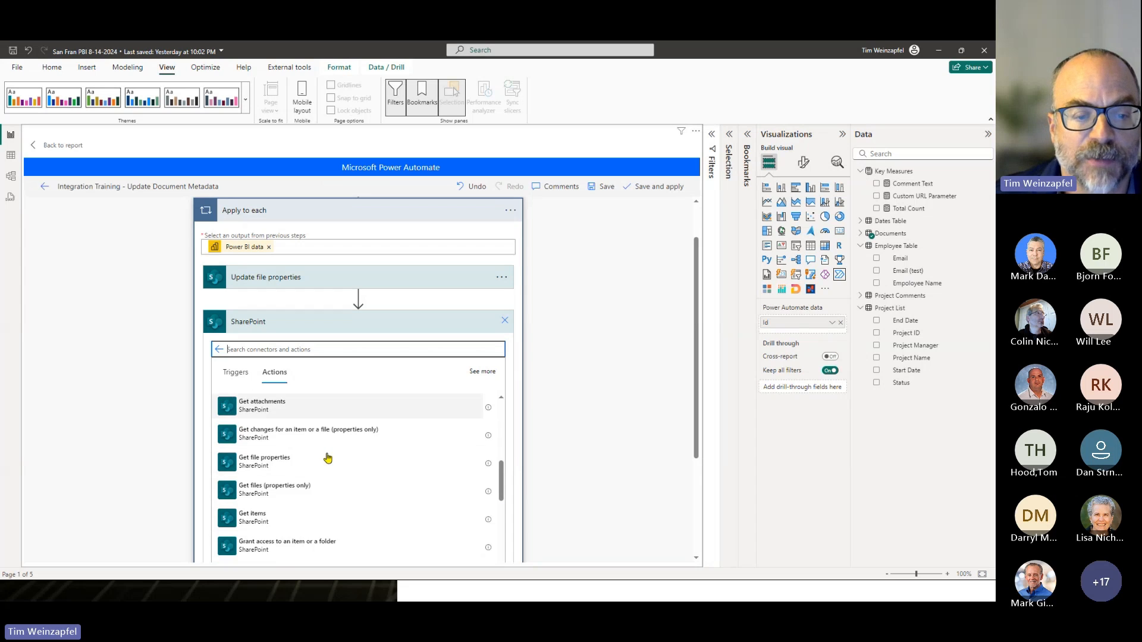
pyautogui.scroll(-4, 328, 458)
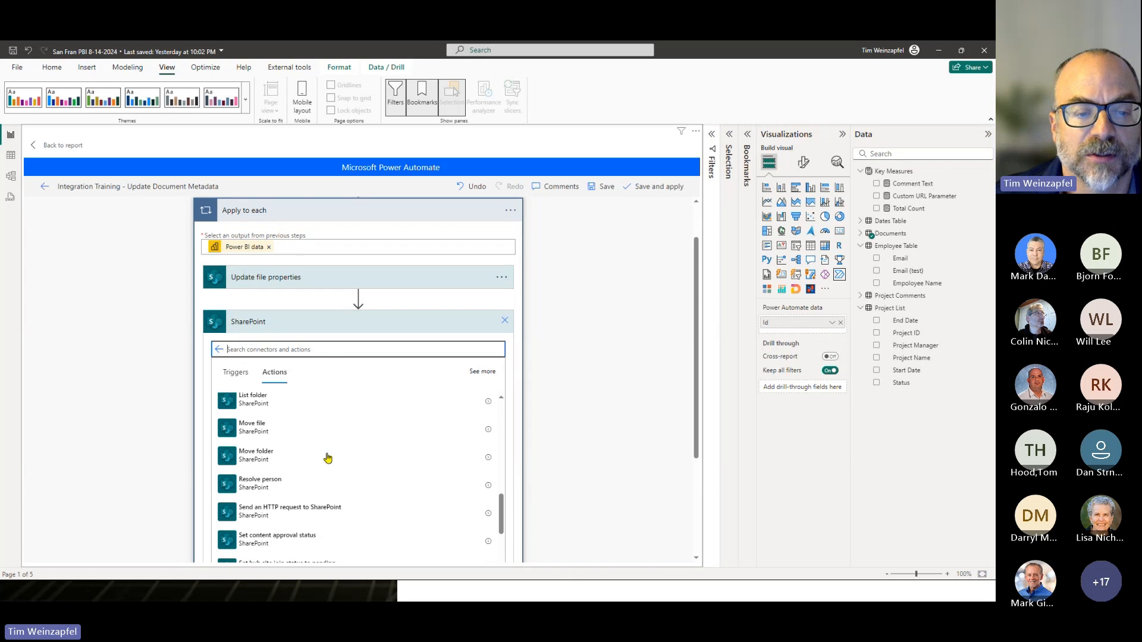
pyautogui.scroll(8, 327, 458)
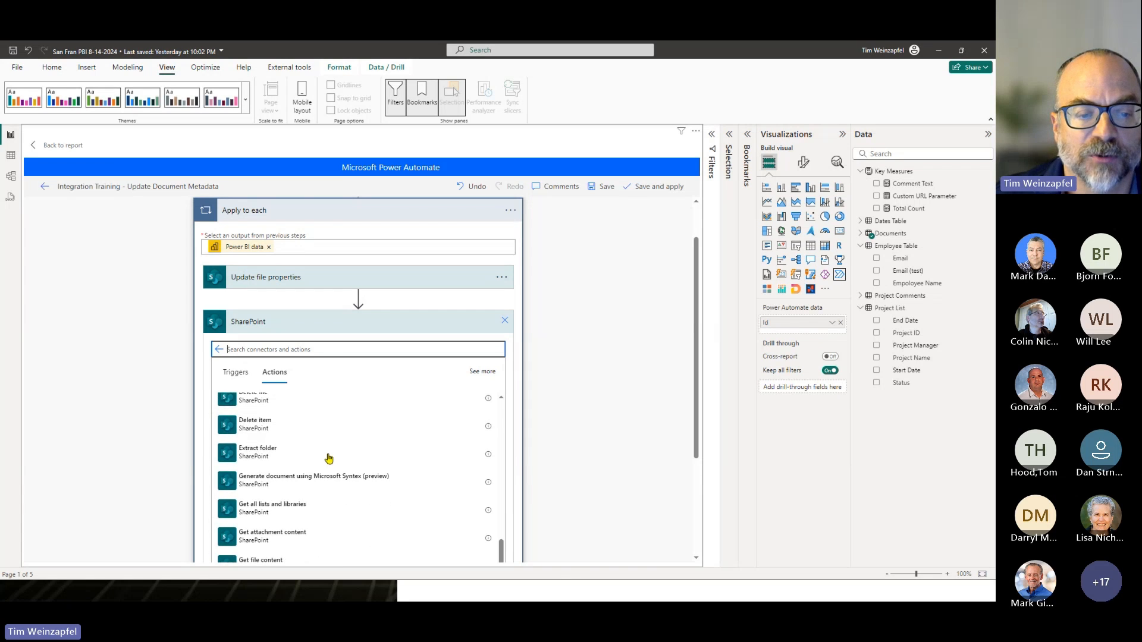
pyautogui.scroll(-5, 328, 458)
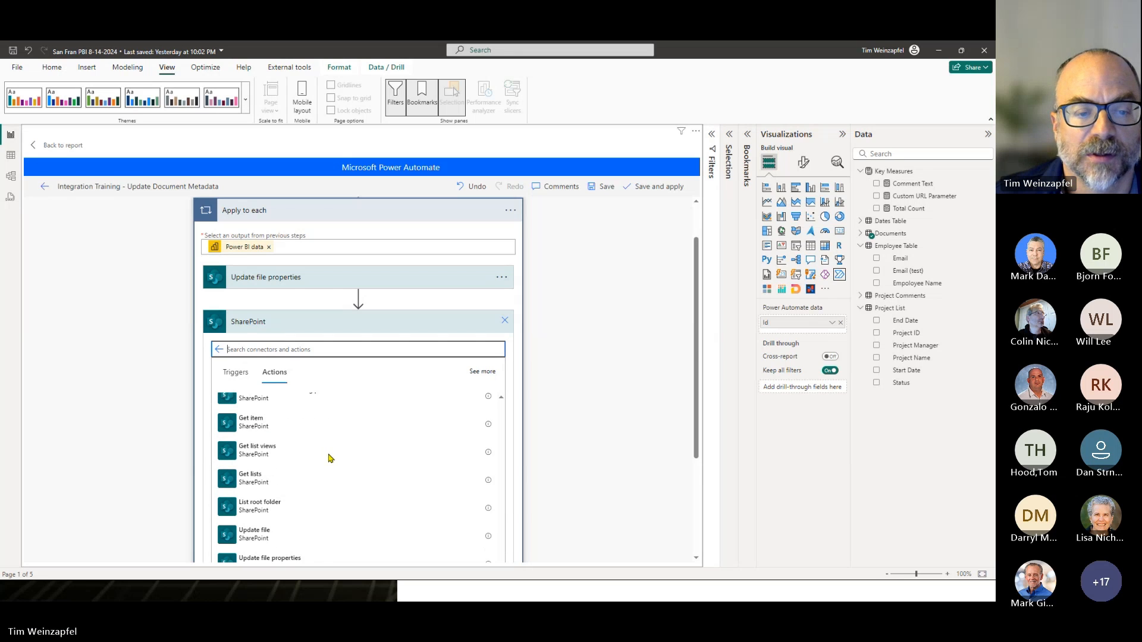
pyautogui.scroll(-1, 331, 458)
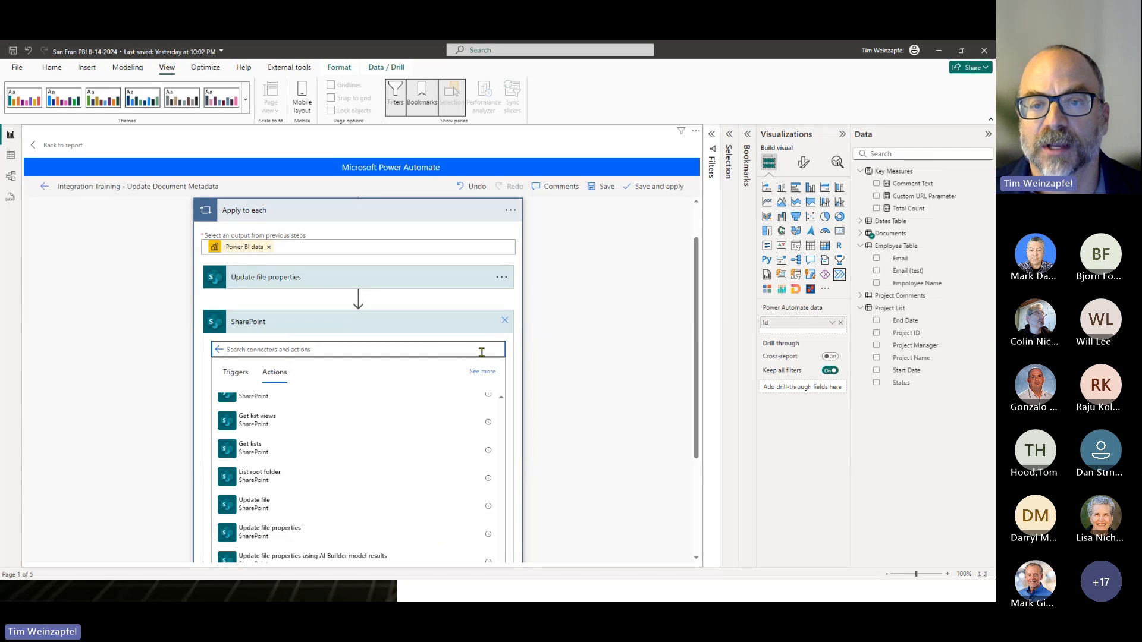
pyautogui.click(505, 321)
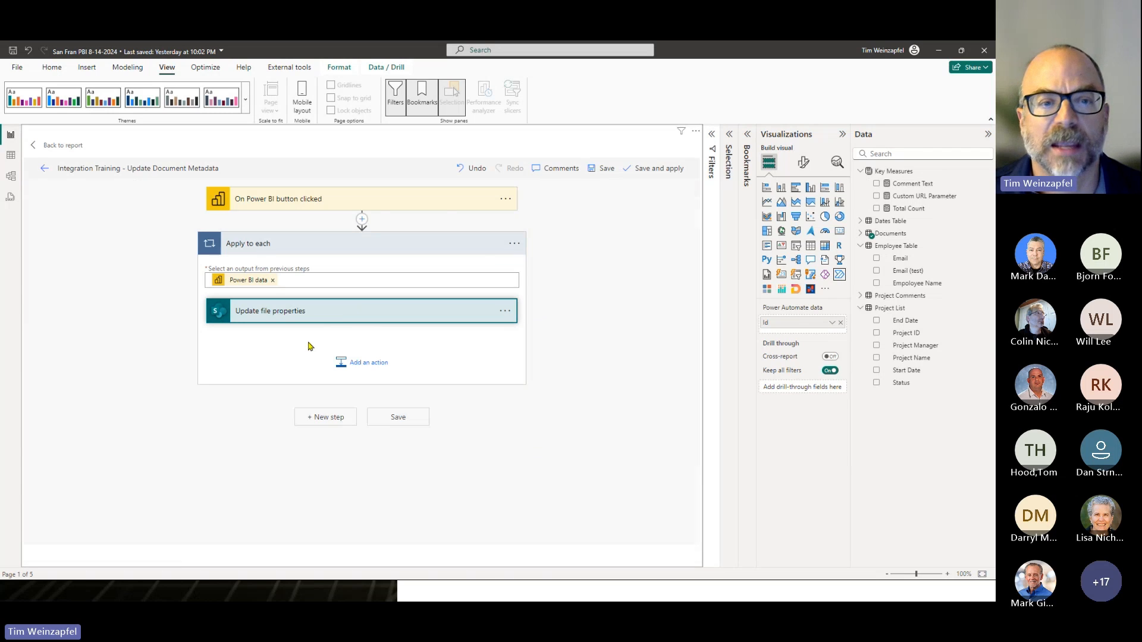
# - Expand Update file properties and examine its Id mapping and the Project Scope Review Status Value options without changing them
pyautogui.click(349, 316)
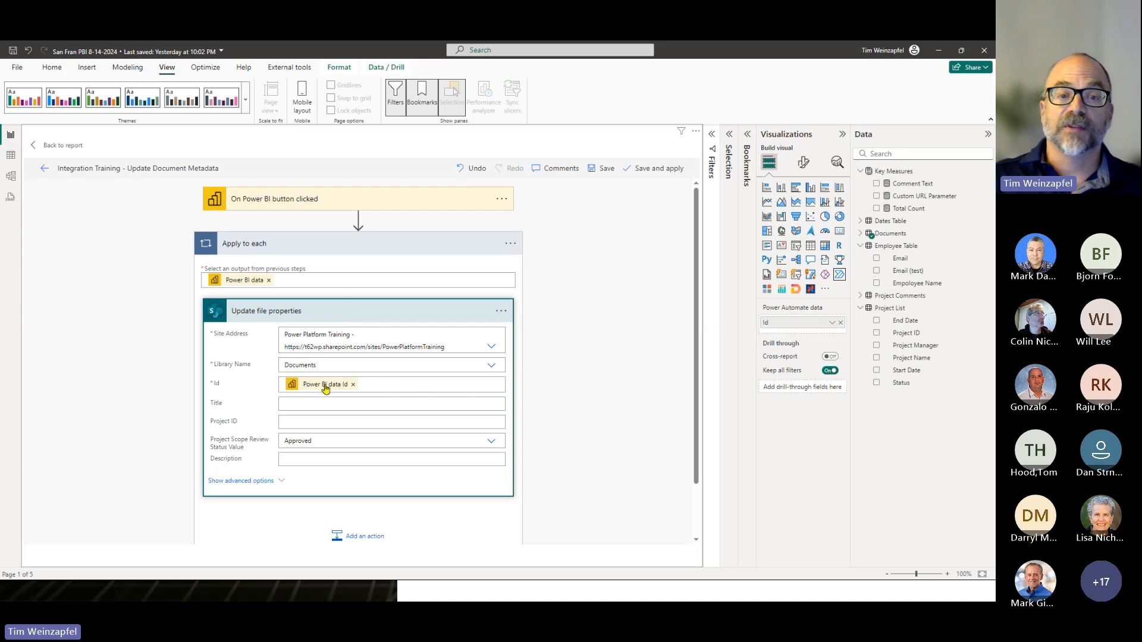
pyautogui.click(414, 381)
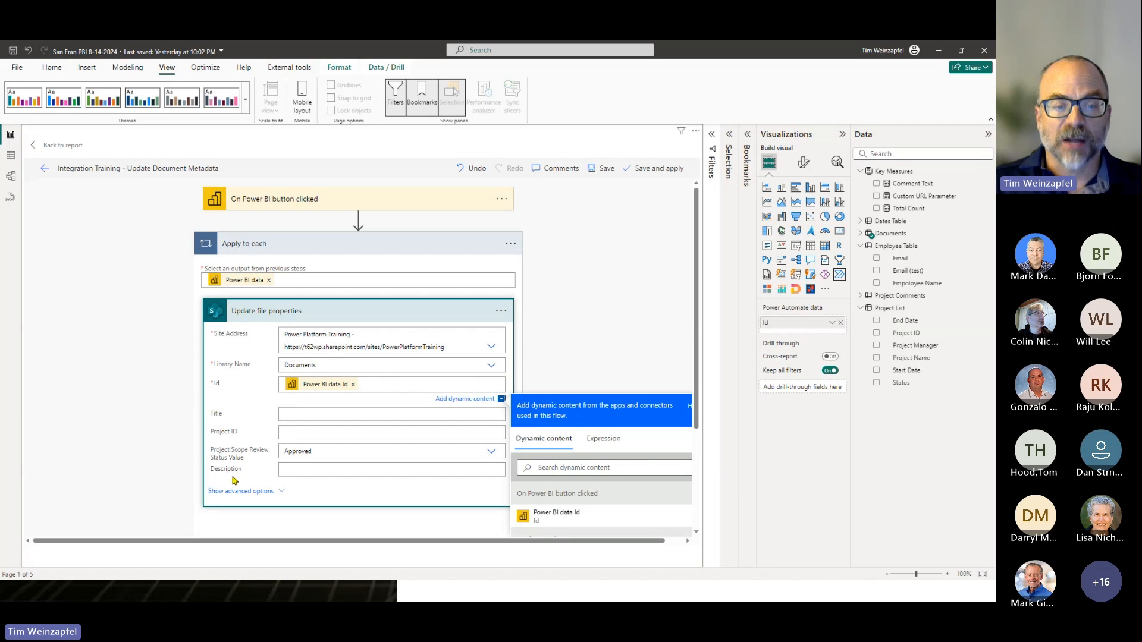
pyautogui.click(320, 452)
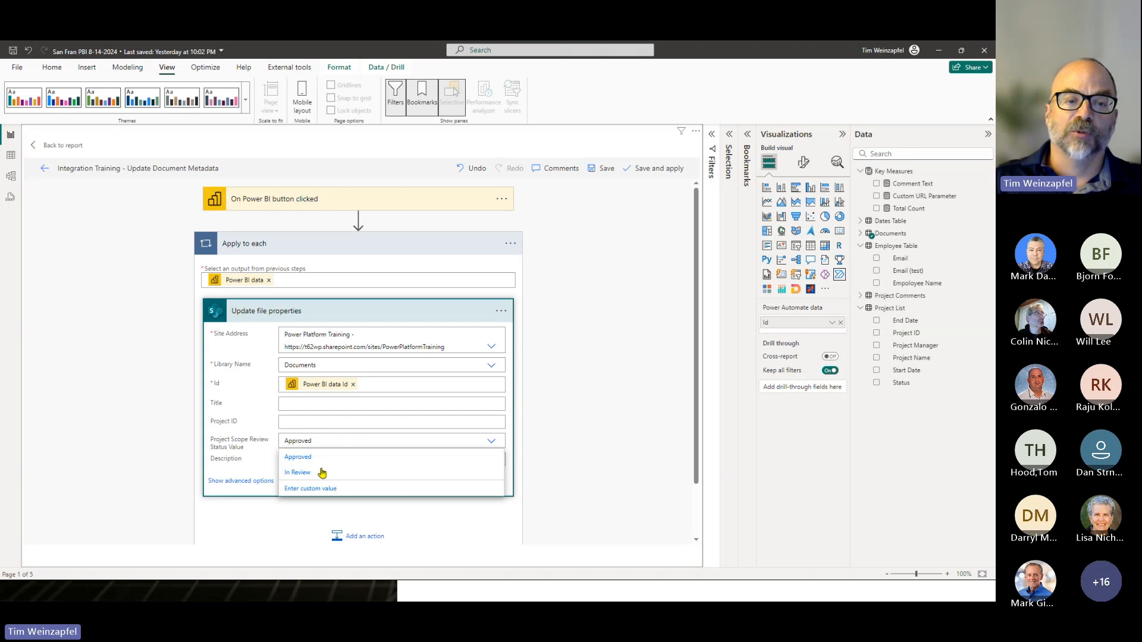
pyautogui.click(596, 442)
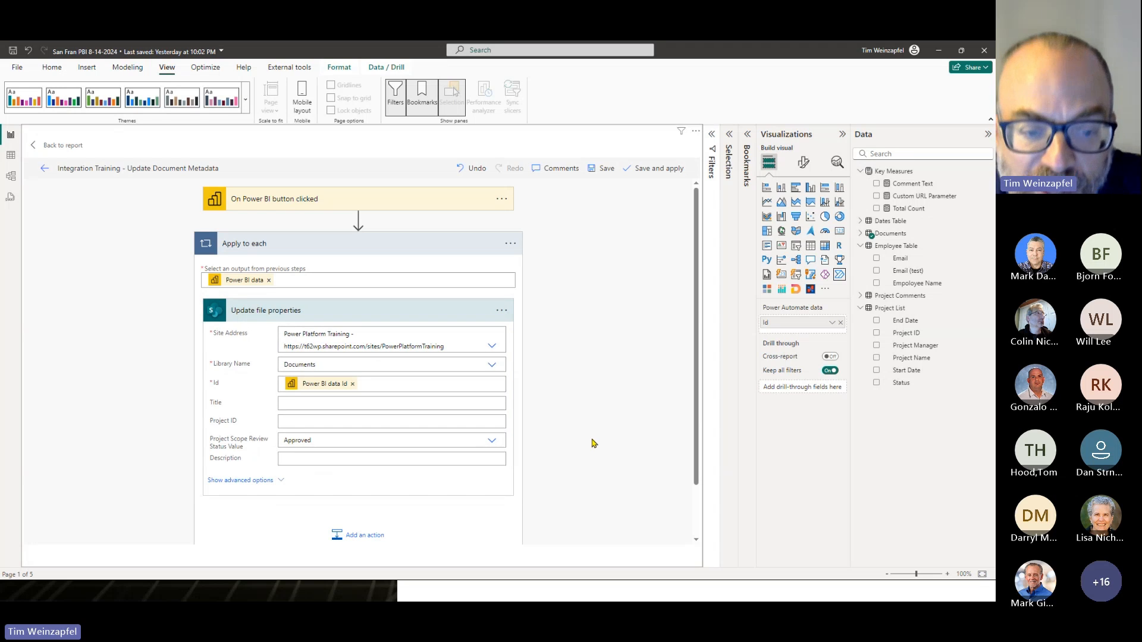
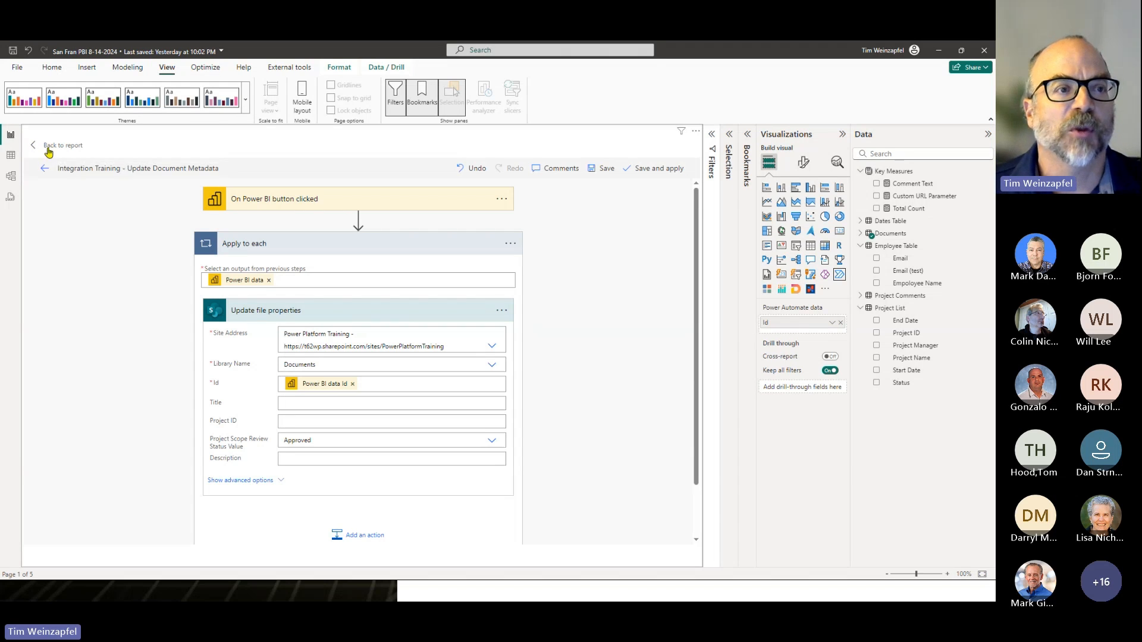
# - Return to the report, edit the Send Emails button, open the San Fran Email Test flow, and expand Apply to each
pyautogui.click(49, 147)
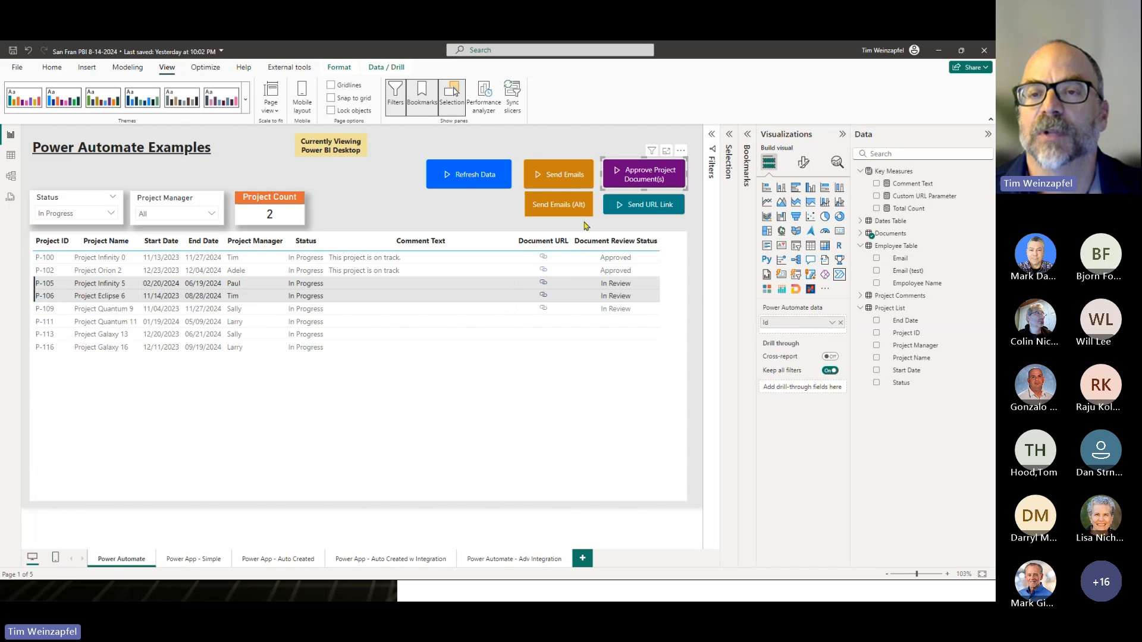
pyautogui.click(579, 184)
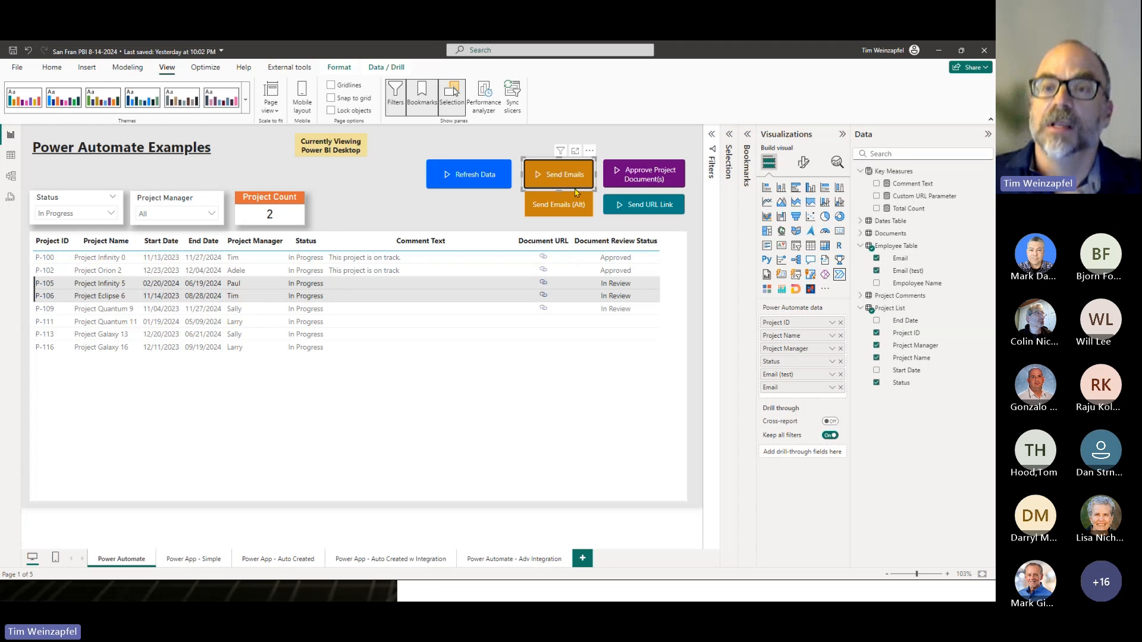
pyautogui.click(590, 150)
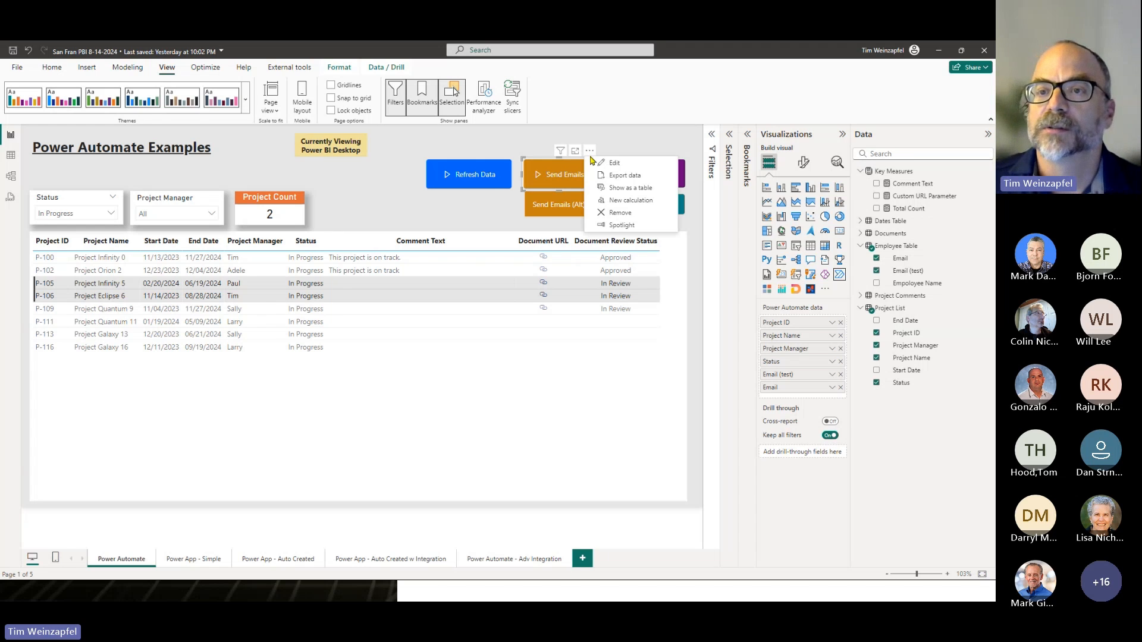
pyautogui.click(617, 163)
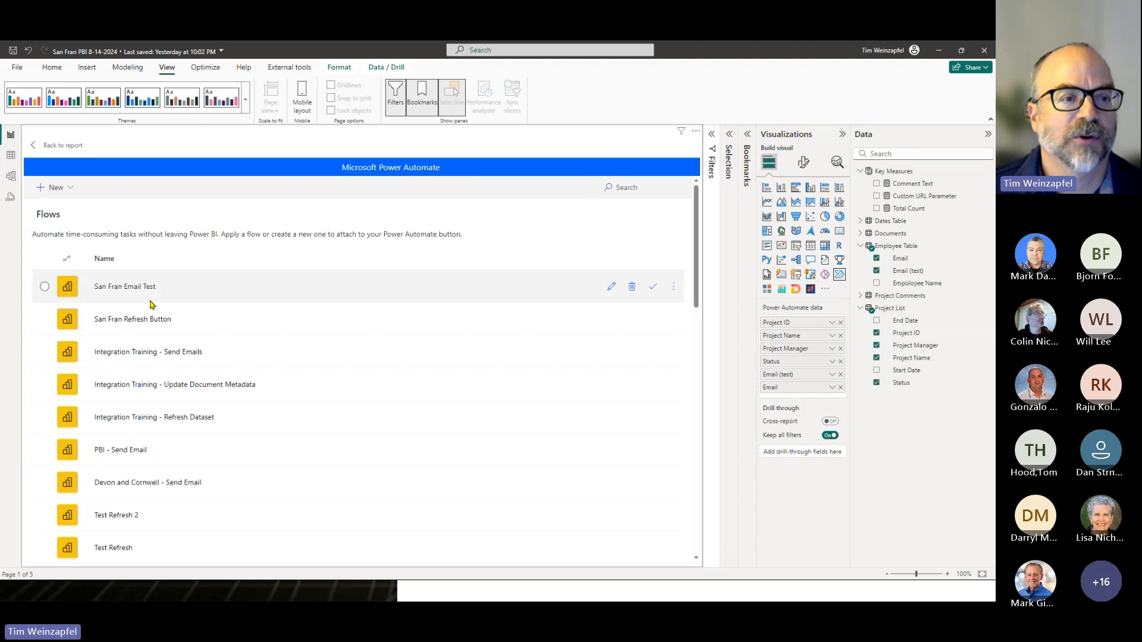
pyautogui.click(612, 287)
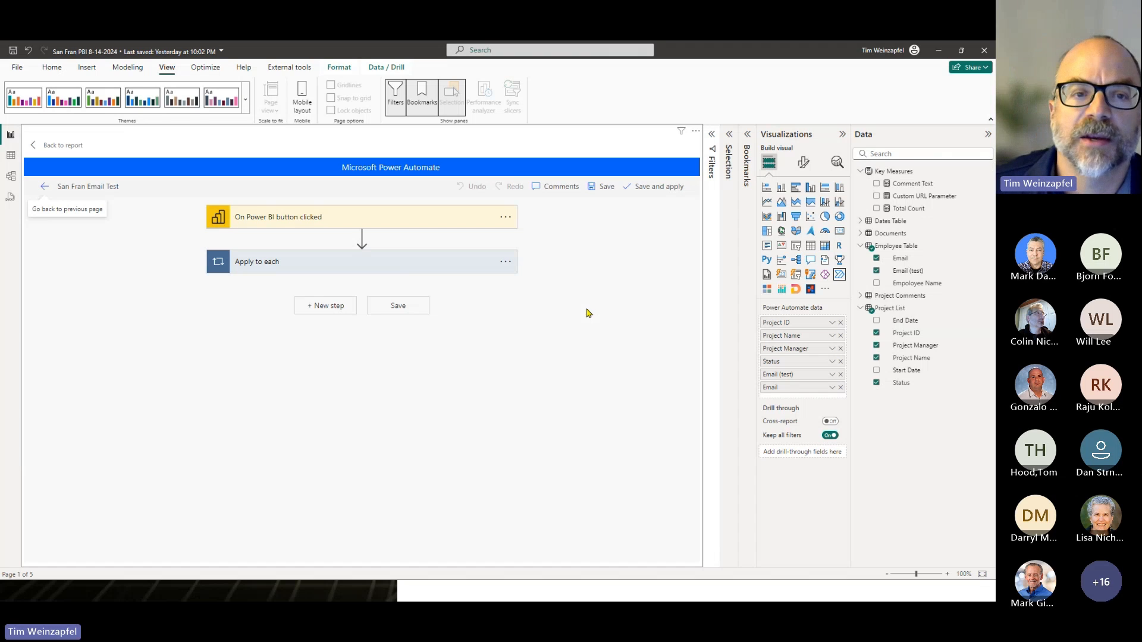
pyautogui.click(395, 269)
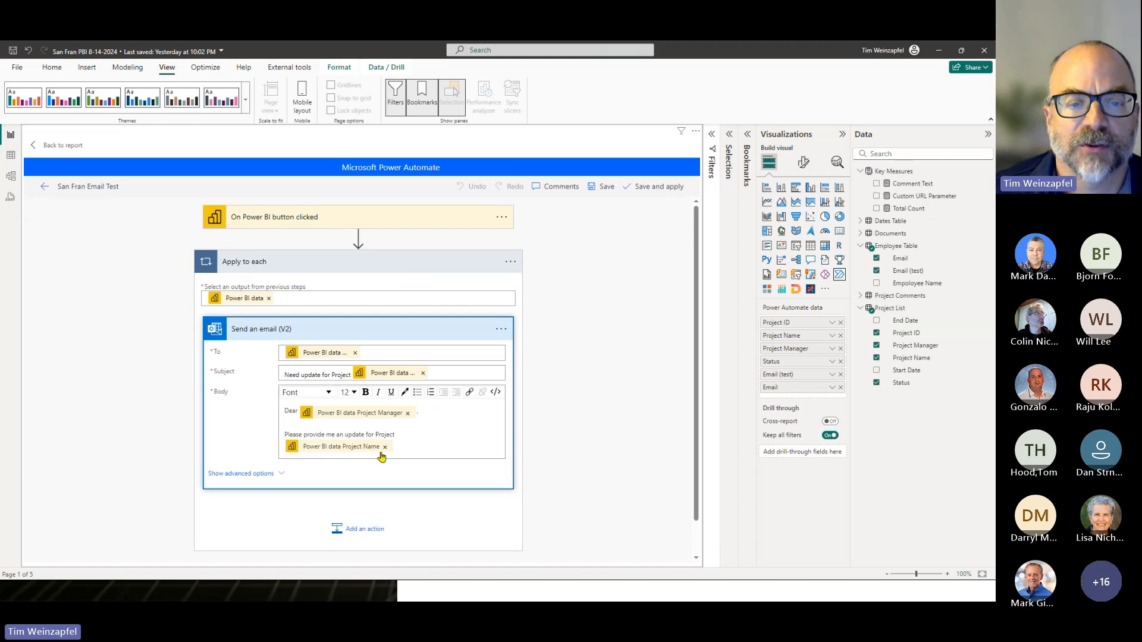
# - Examine the Power BI dynamic content available for the body of Send an email (V2), and return to the report
pyautogui.click(416, 446)
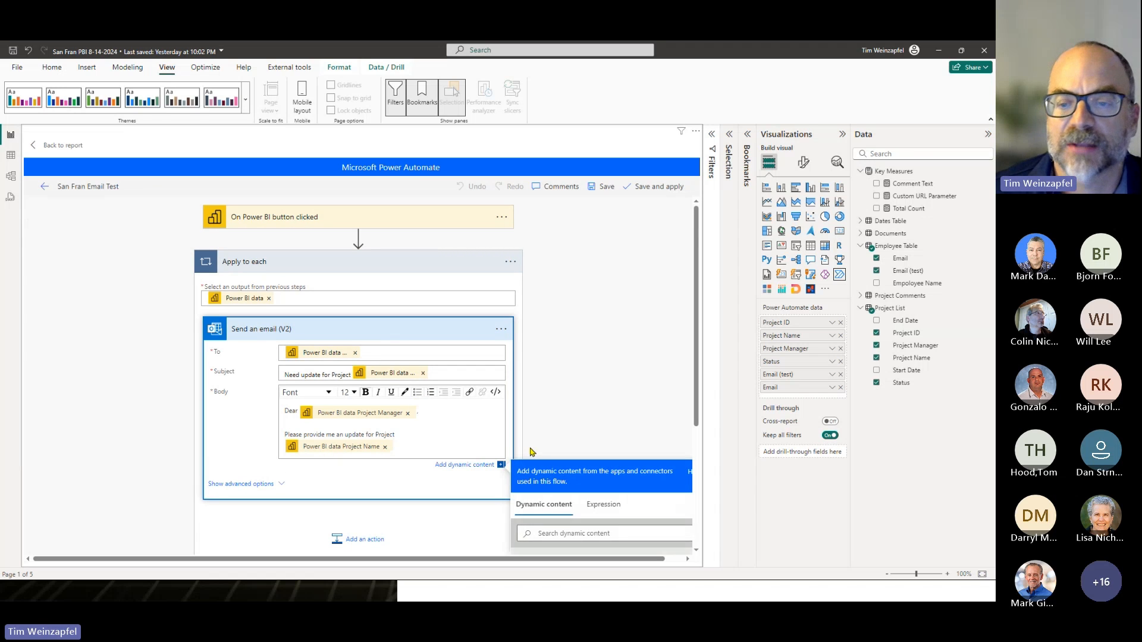
pyautogui.scroll(-1, 572, 481)
pyautogui.scroll(-1, 627, 537)
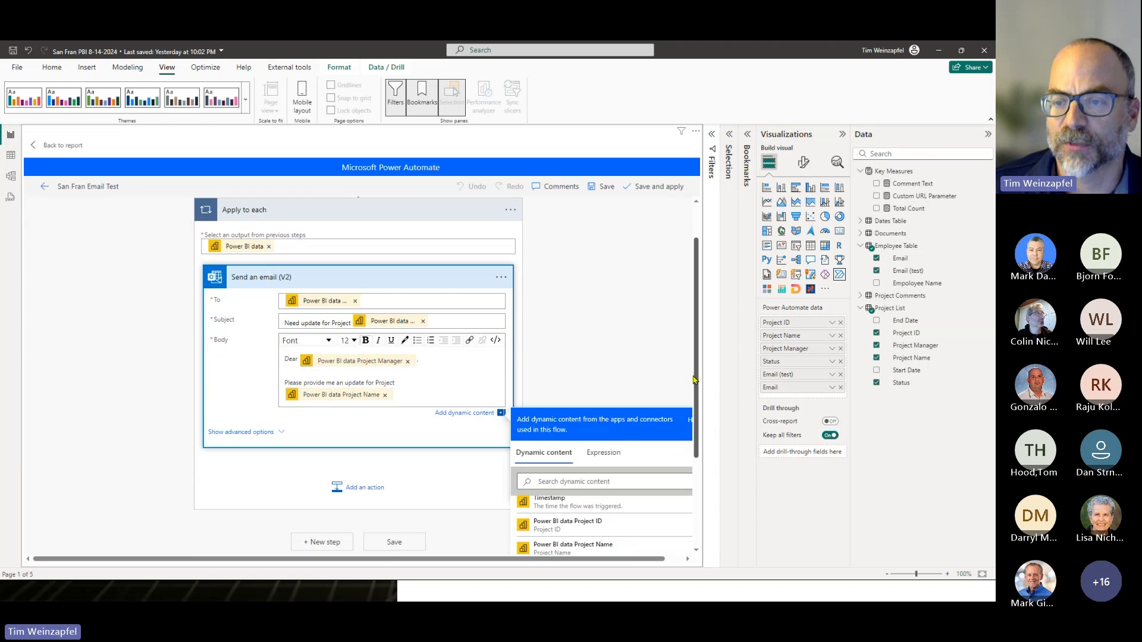
pyautogui.moveTo(698, 378); pyautogui.dragTo(699, 445)
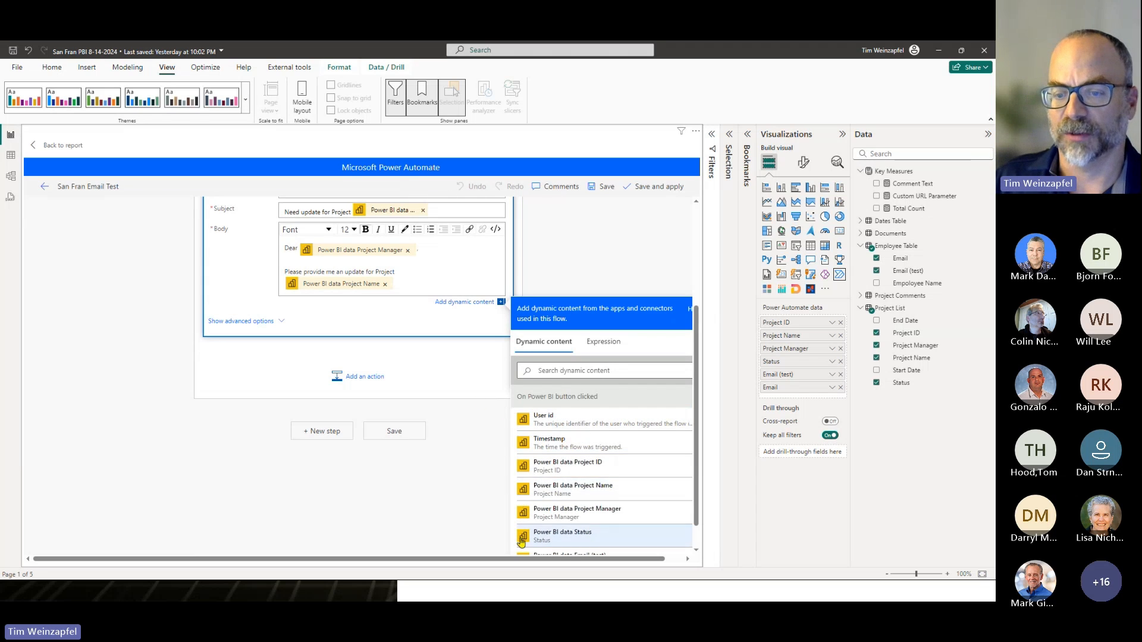
pyautogui.scroll(-1, 624, 523)
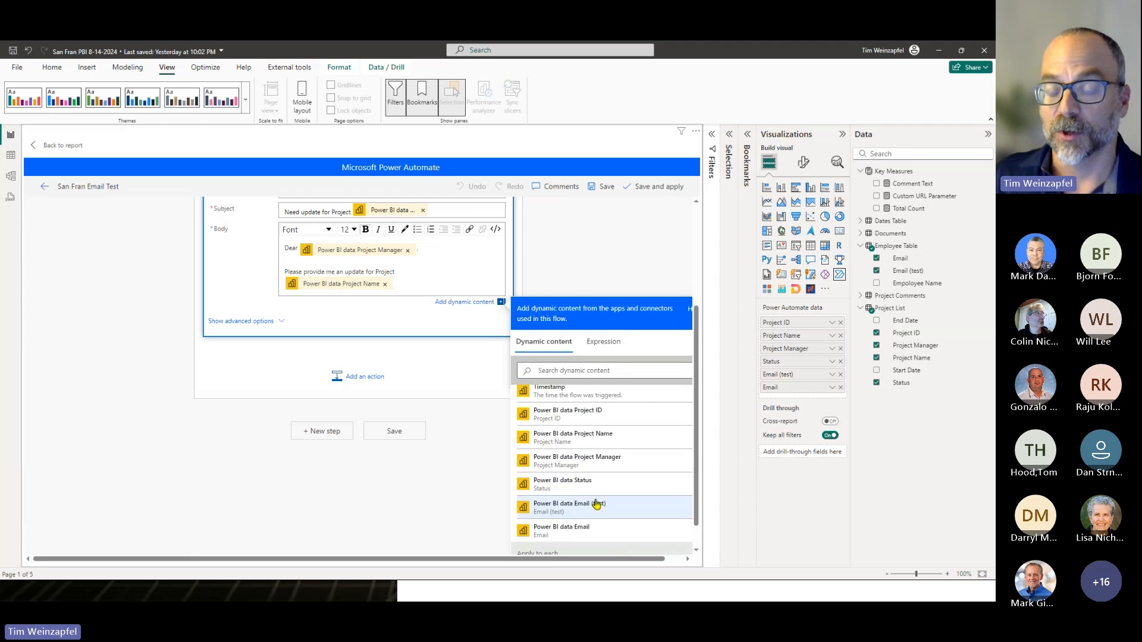
pyautogui.click(62, 148)
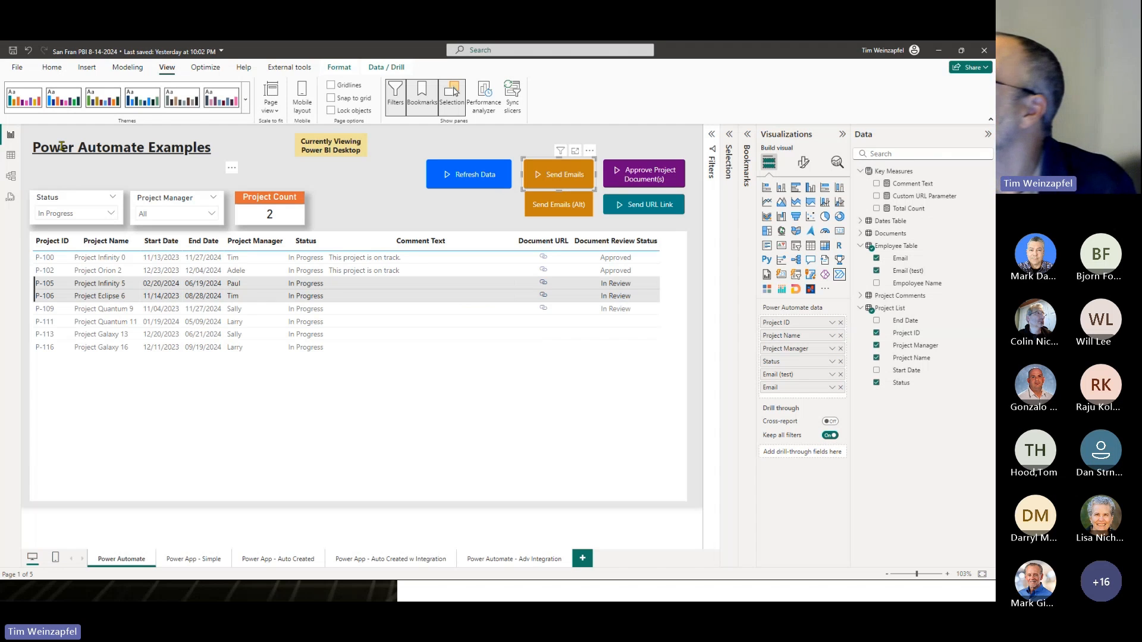
# - Switch to Power Automate in the browser, open Integration Training - Send Emails for editing, and expand Send an email (V2) in Apply to each
pyautogui.hotkey('alt', 'Tab')
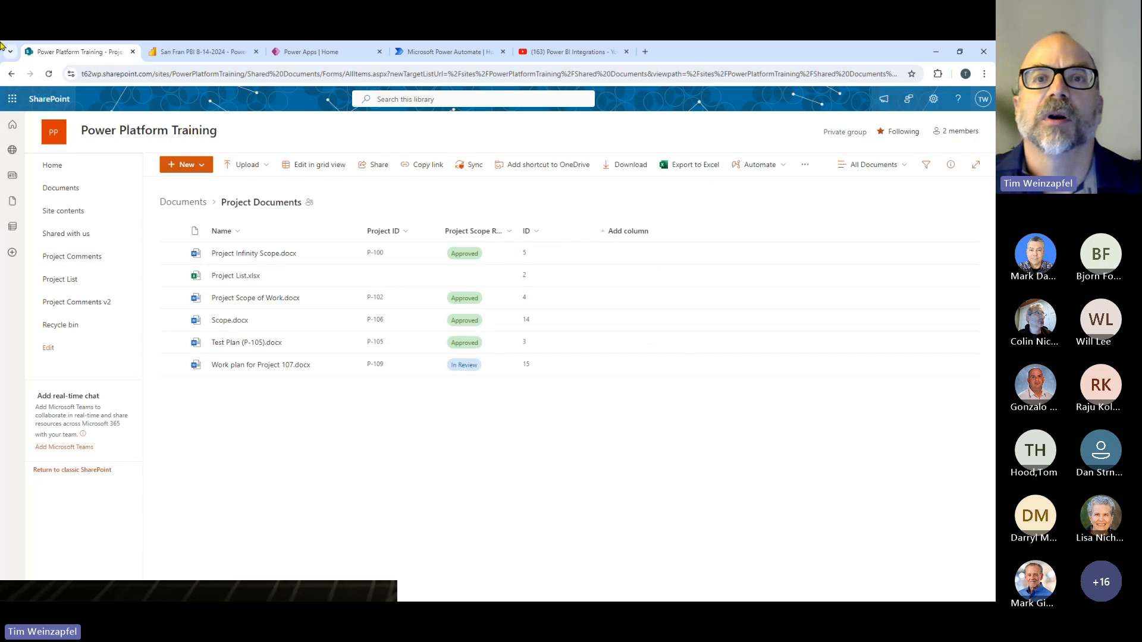
pyautogui.click(399, 53)
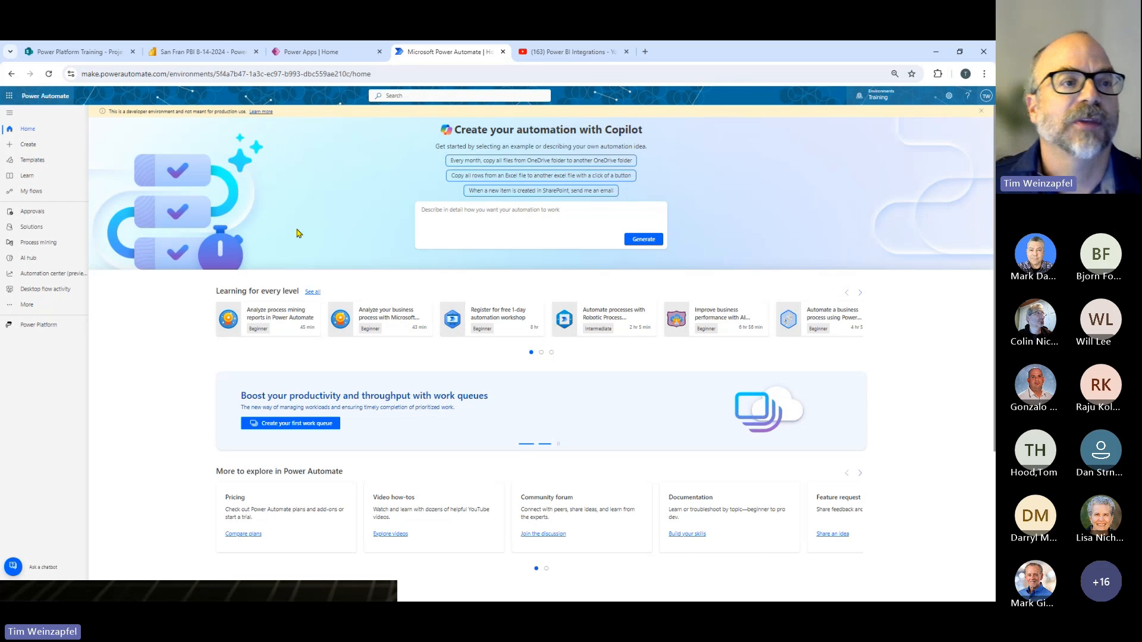
pyautogui.click(26, 192)
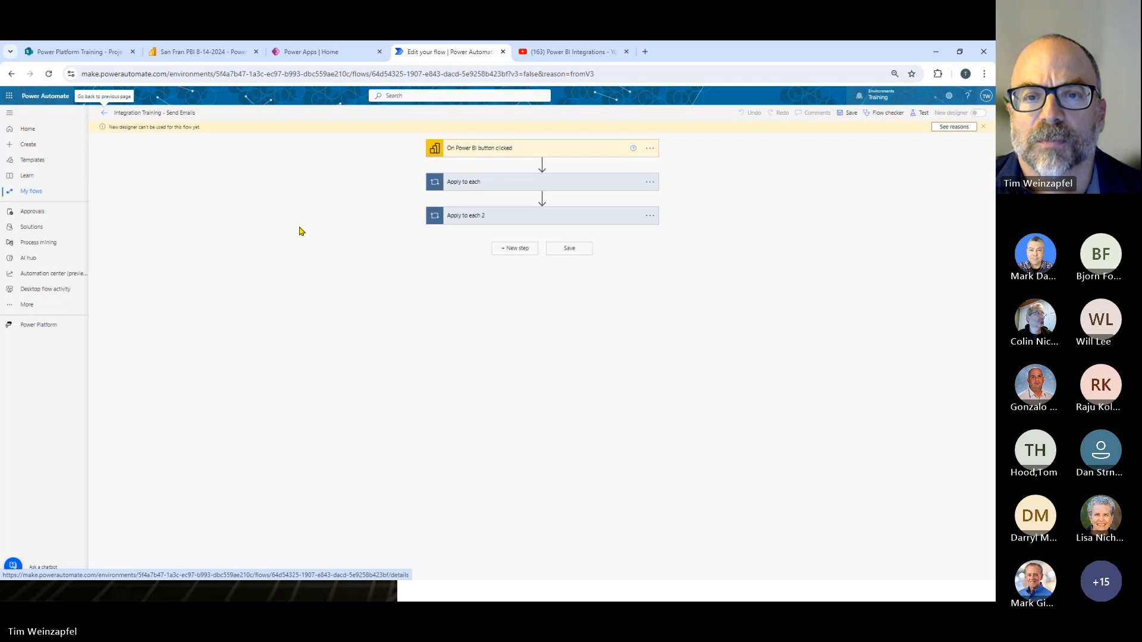
pyautogui.click(507, 186)
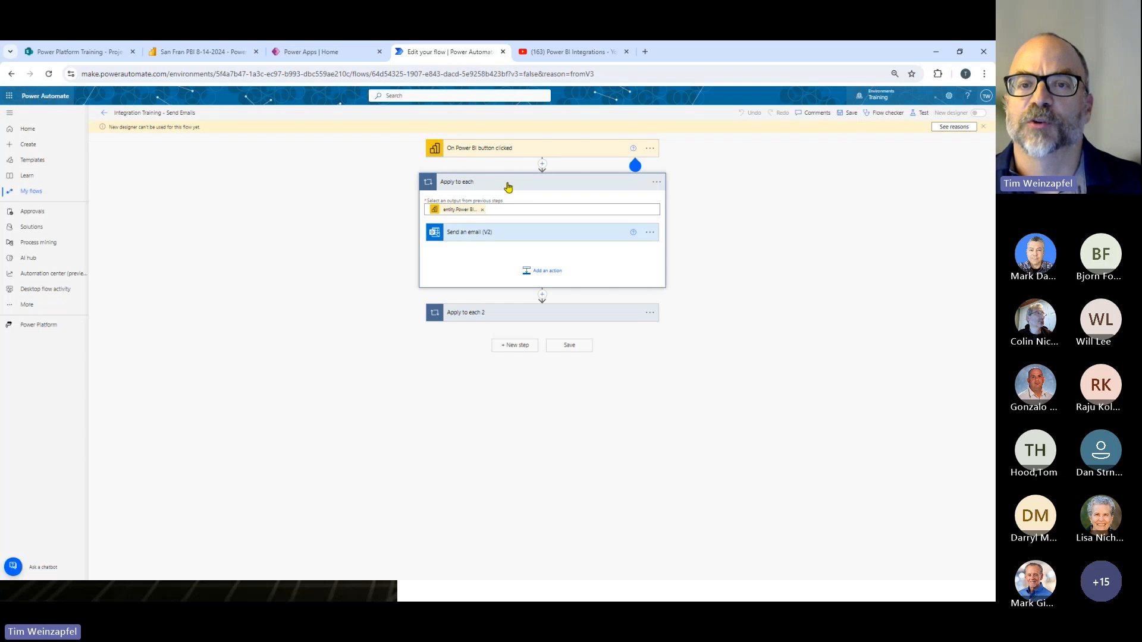
pyautogui.click(510, 235)
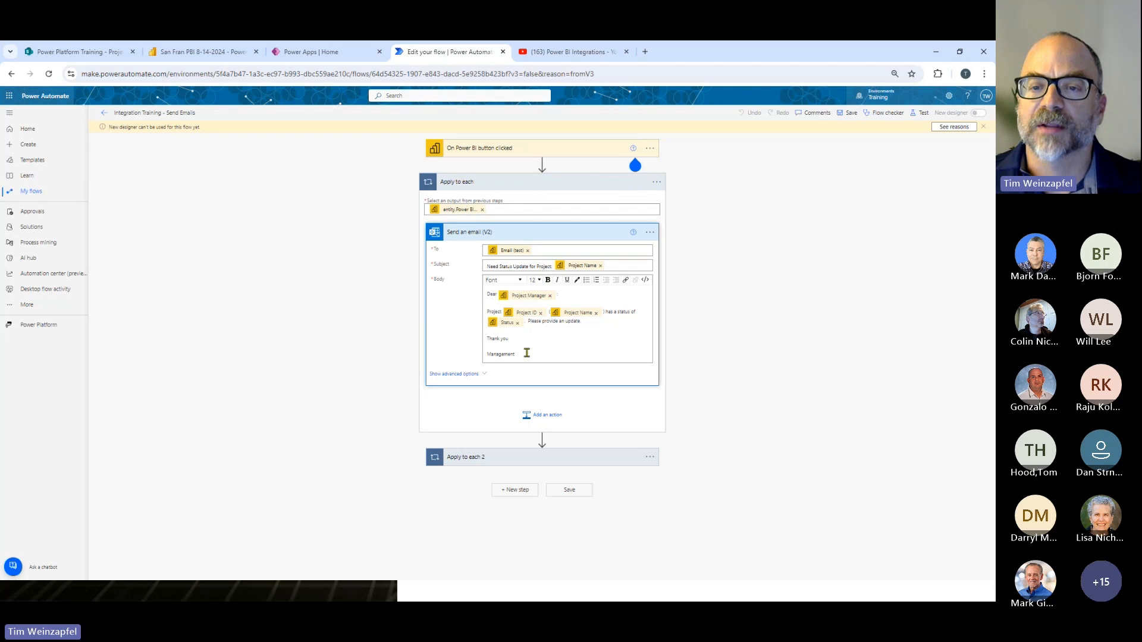
# - Try adding the filler text "asdfjkhasdfkjh" after Management in the email body, and leave the flow editor without saving
pyautogui.click(559, 337)
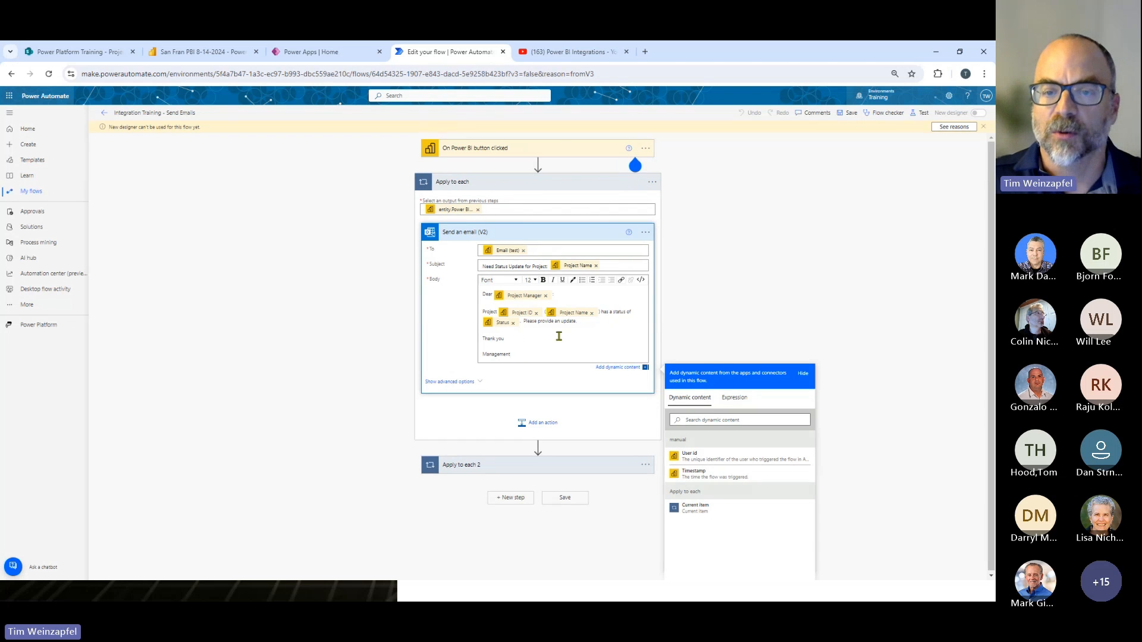
pyautogui.hotkey('alt', 'Tab')
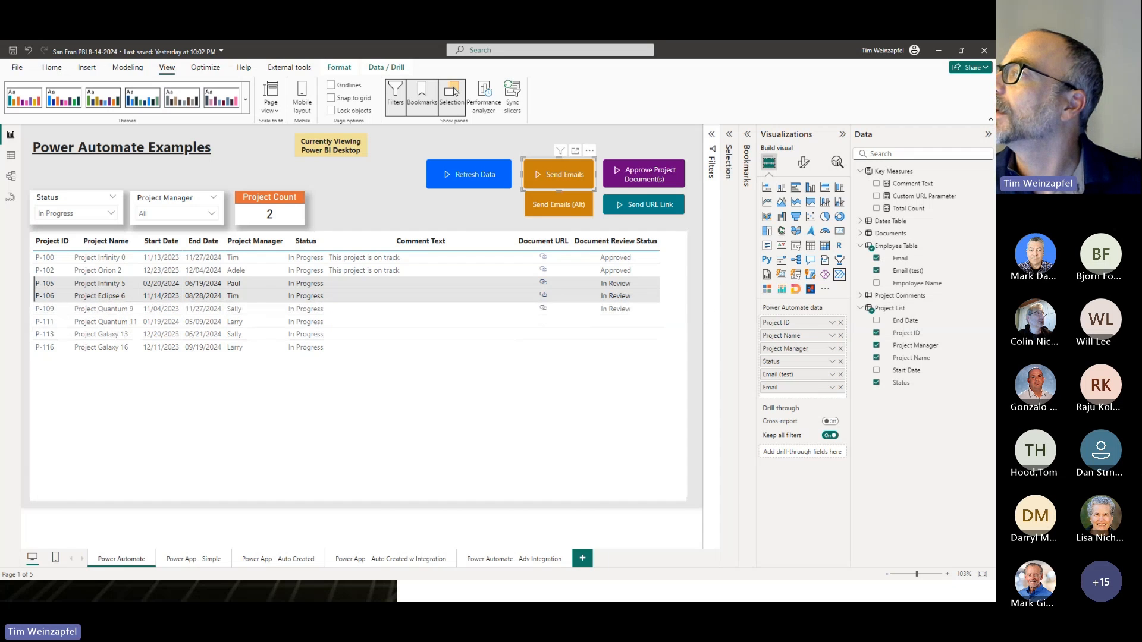
pyautogui.hotkey('alt', 'Tab')
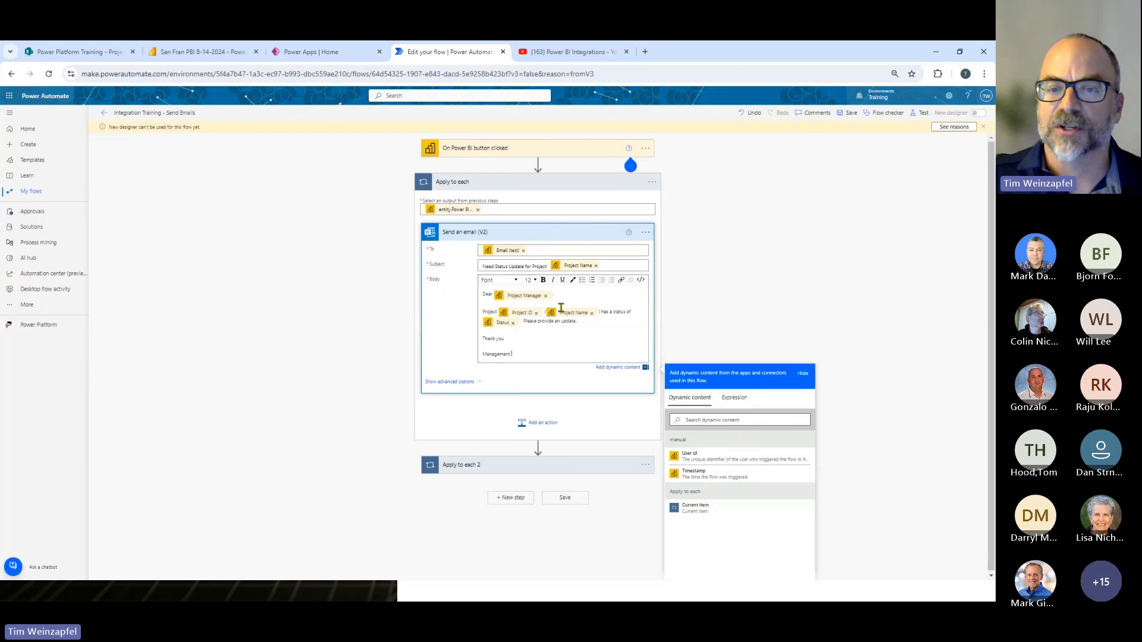
pyautogui.write('asdfjkhasdfkjh')
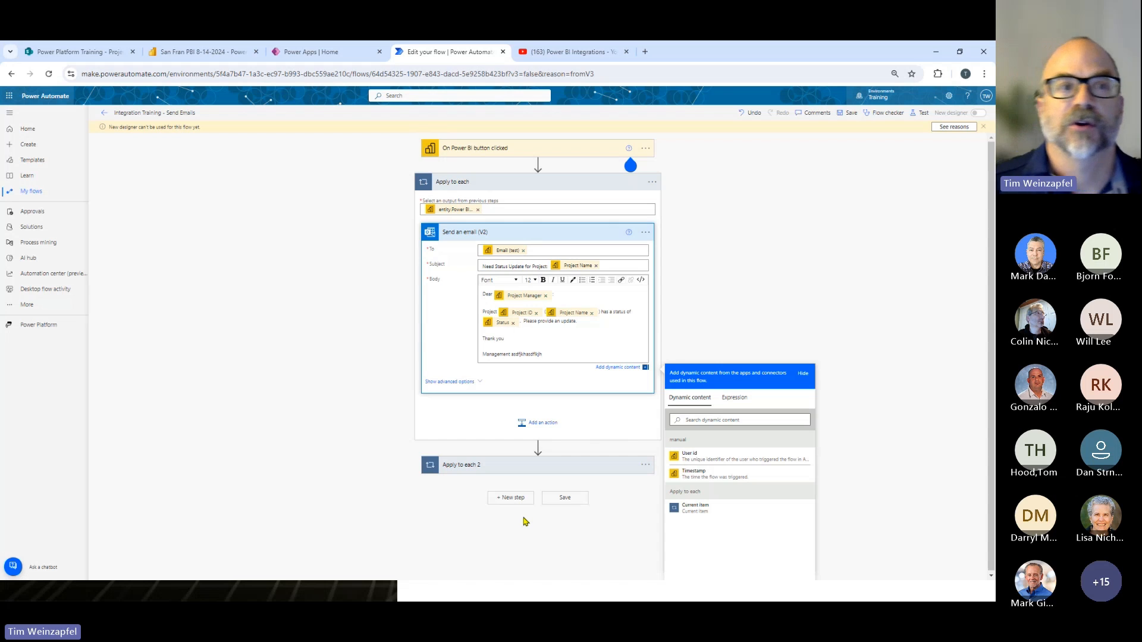
pyautogui.click(104, 113)
pyautogui.click(545, 174)
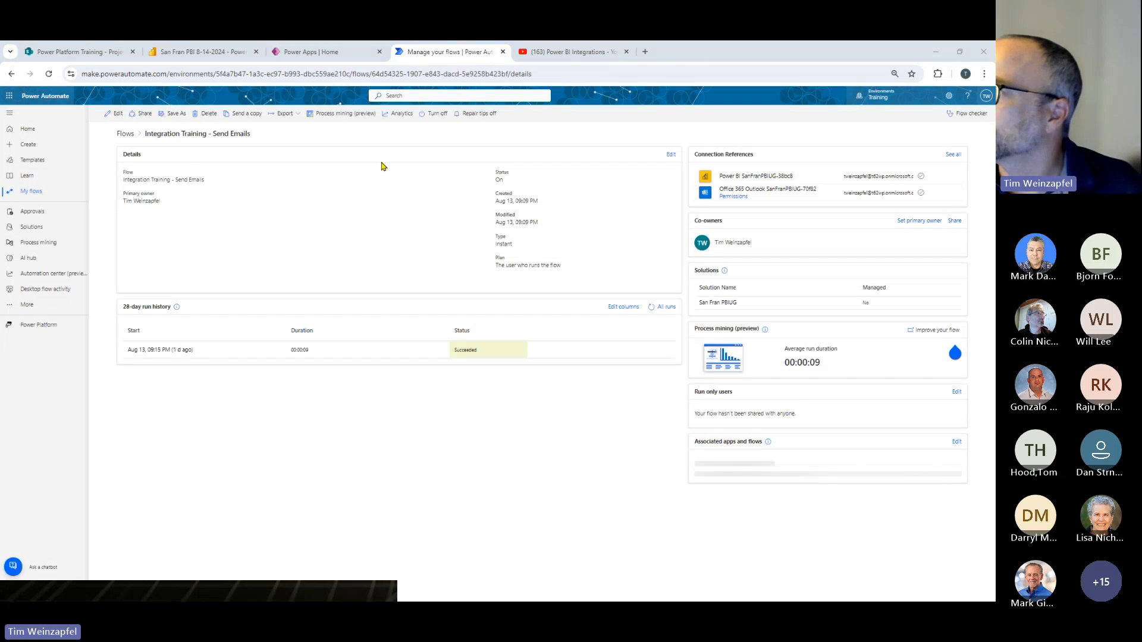
# - Switch back to Power BI Desktop, edit the Send Emails button, and open the San Fran Email Test flow
pyautogui.hotkey('alt', 'Tab')
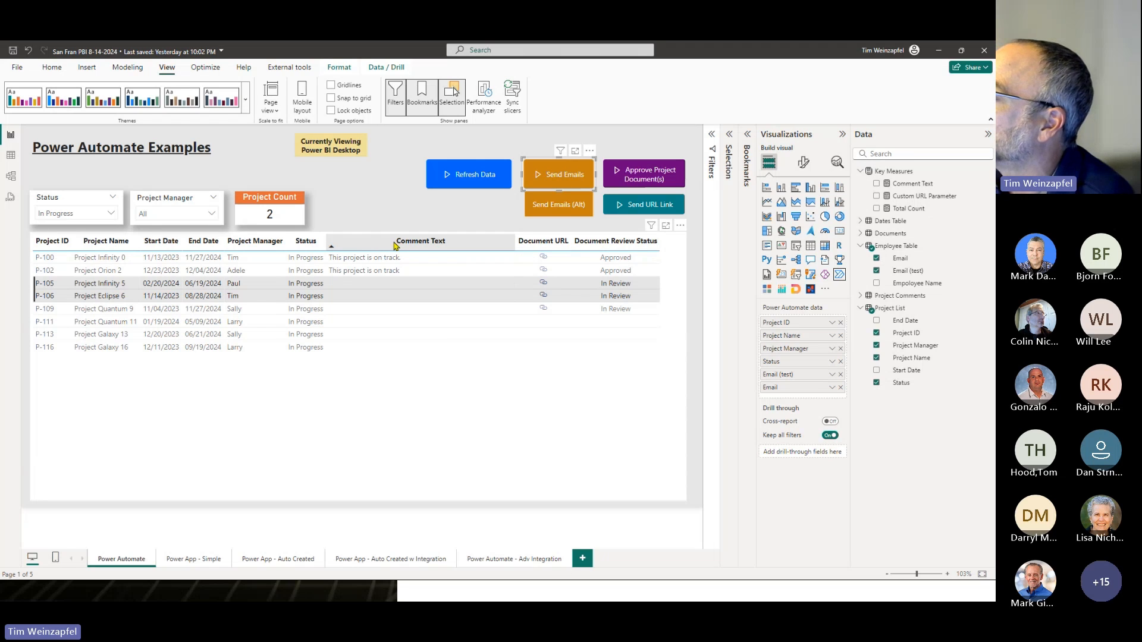
pyautogui.click(590, 153)
pyautogui.click(614, 165)
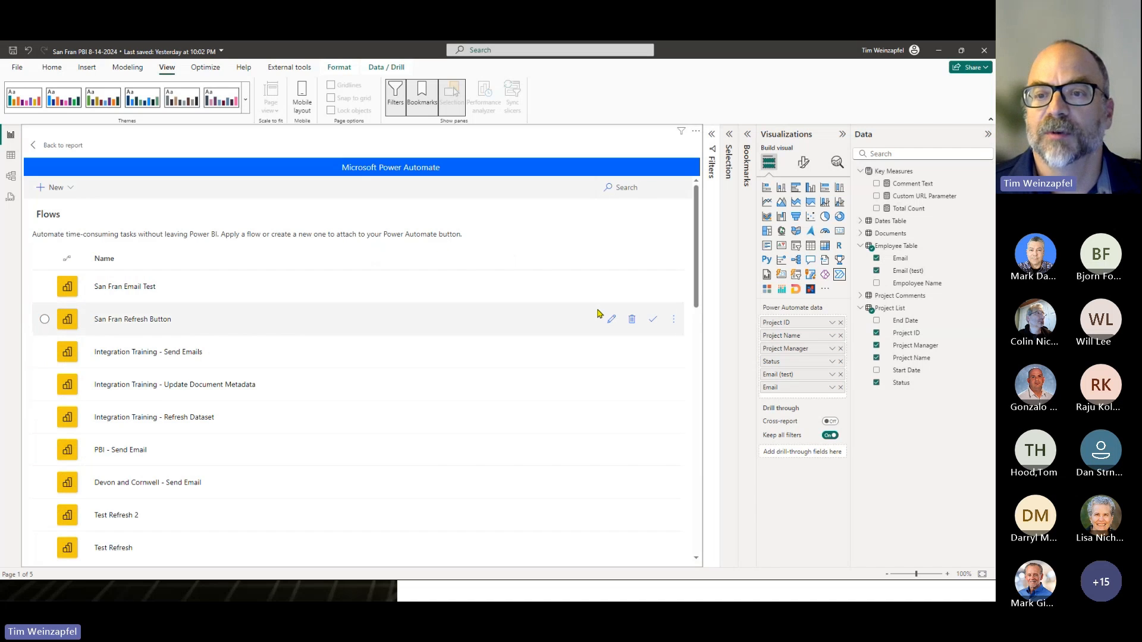
pyautogui.click(611, 287)
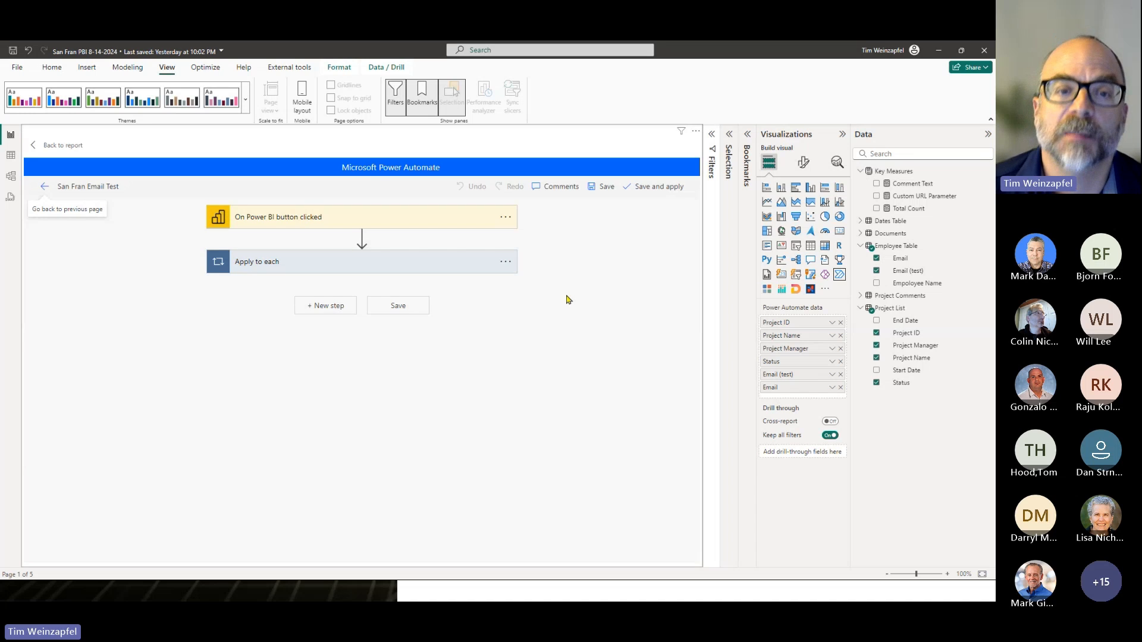
# - Add a new step after Apply to each, searching for "refresh" and choosing the Power BI action Refresh a dataset
pyautogui.click(326, 306)
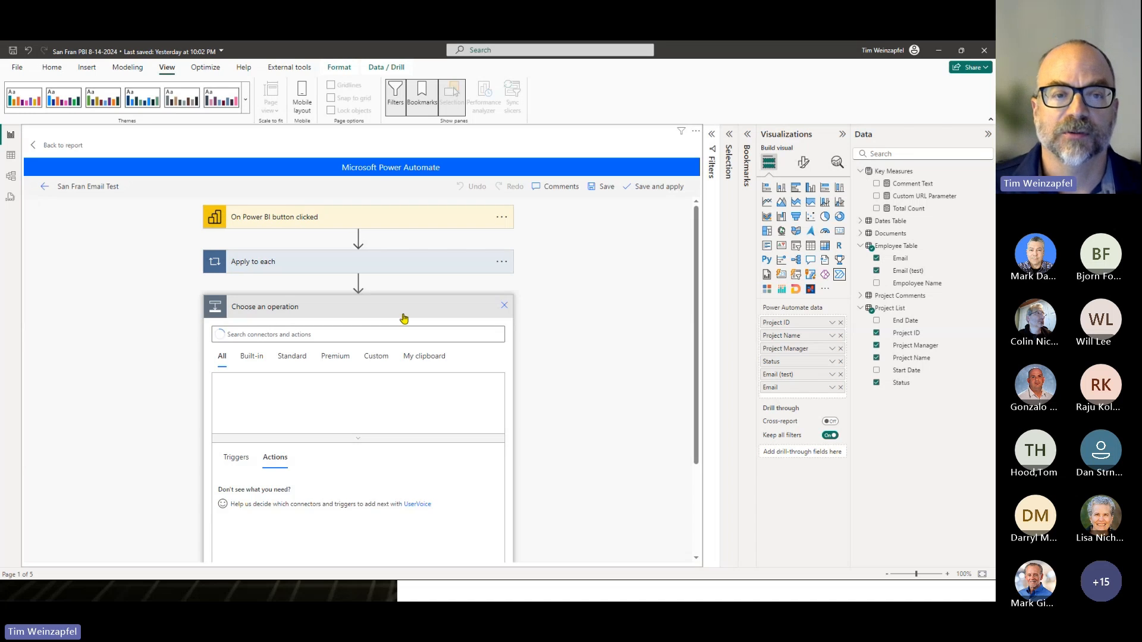
pyautogui.write('refersh')
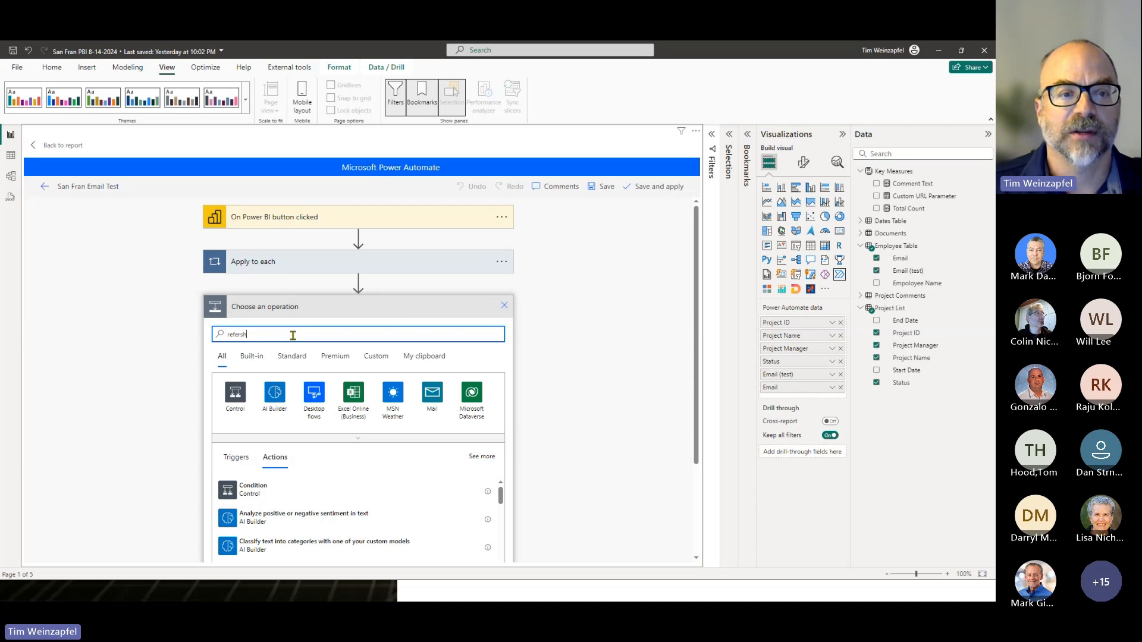
pyautogui.press('BackSpace')
pyautogui.press('BackSpace')
pyautogui.press('BackSpace')
pyautogui.press('BackSpace')
pyautogui.write('res')
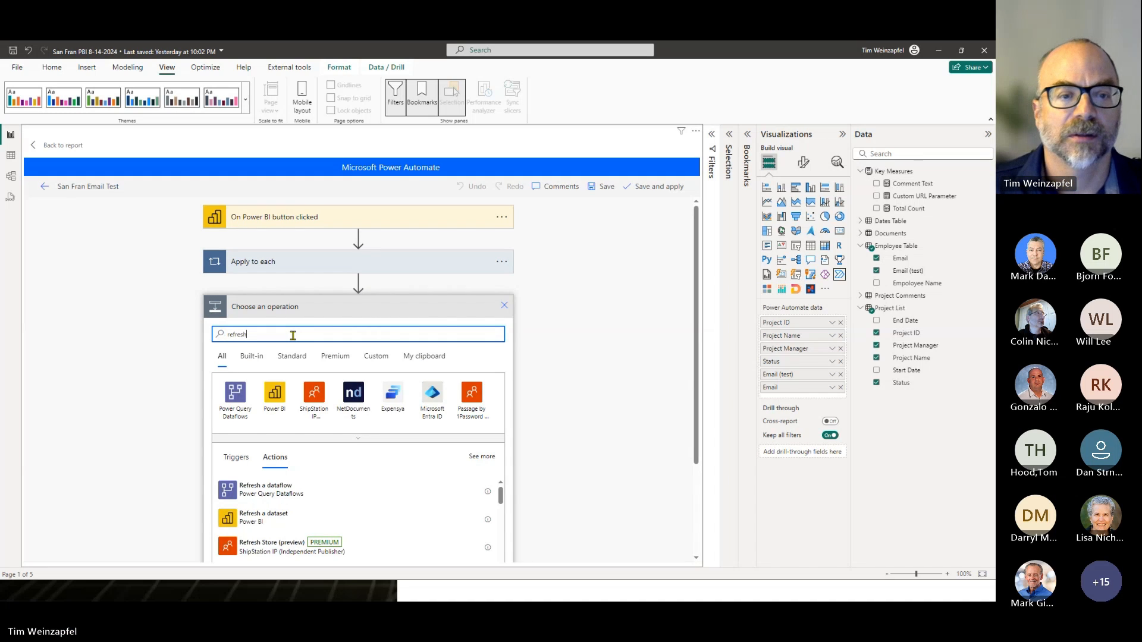
pyautogui.click(275, 394)
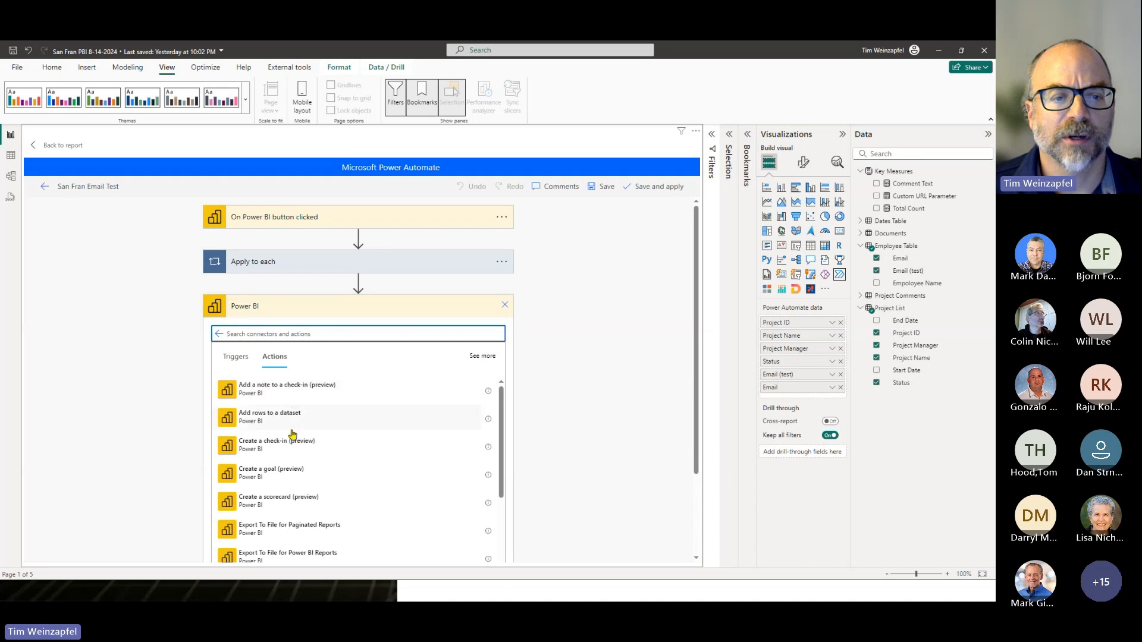
pyautogui.scroll(-5, 301, 458)
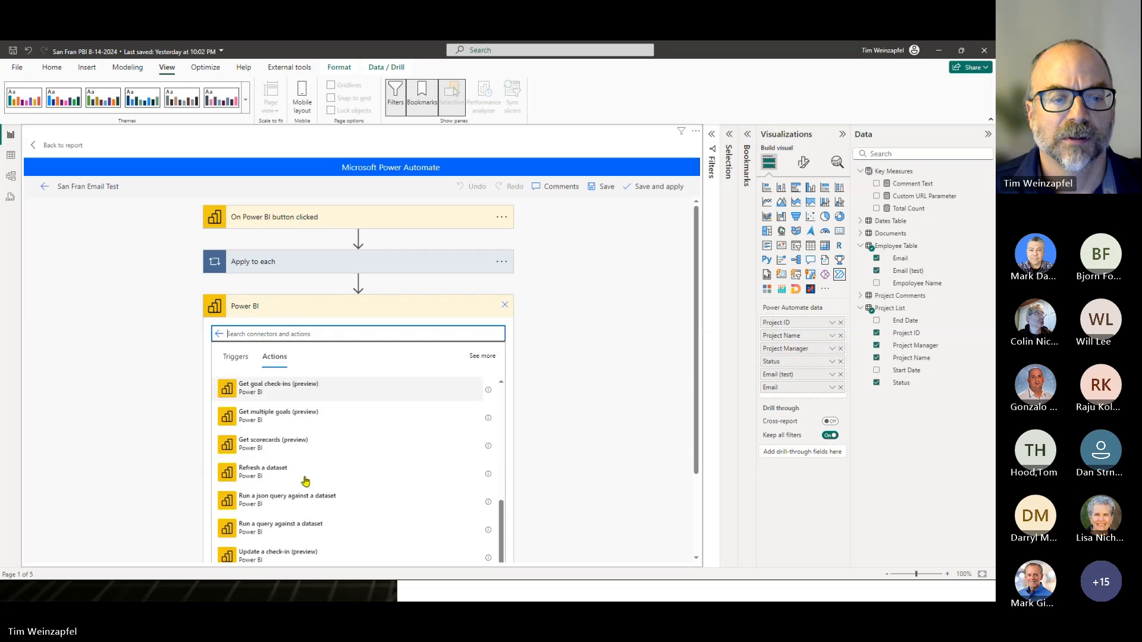
pyautogui.click(250, 468)
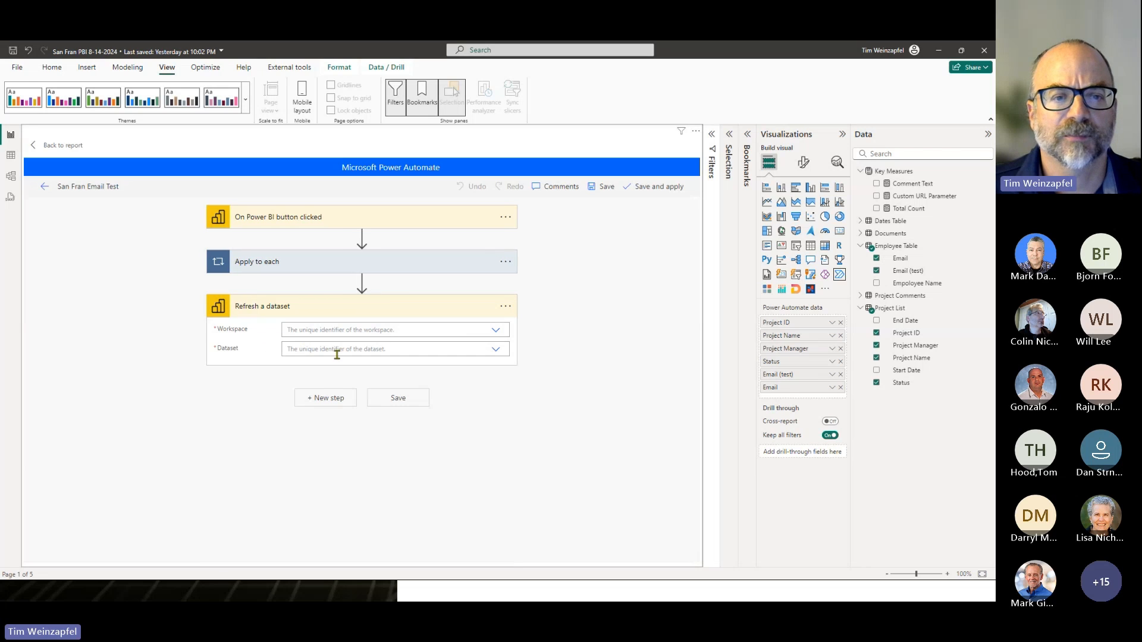
# - Set the Refresh a dataset workspace to Power Platform Integration and its dataset to San Fran PBI 8-14-2024
pyautogui.click(496, 331)
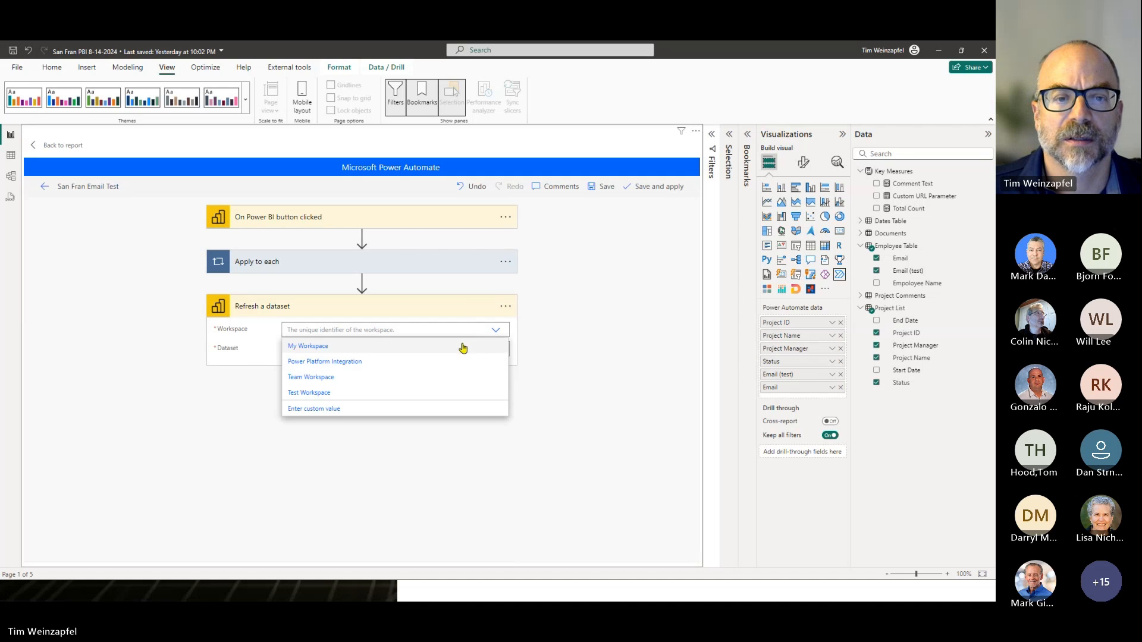
pyautogui.click(307, 362)
pyautogui.click(496, 350)
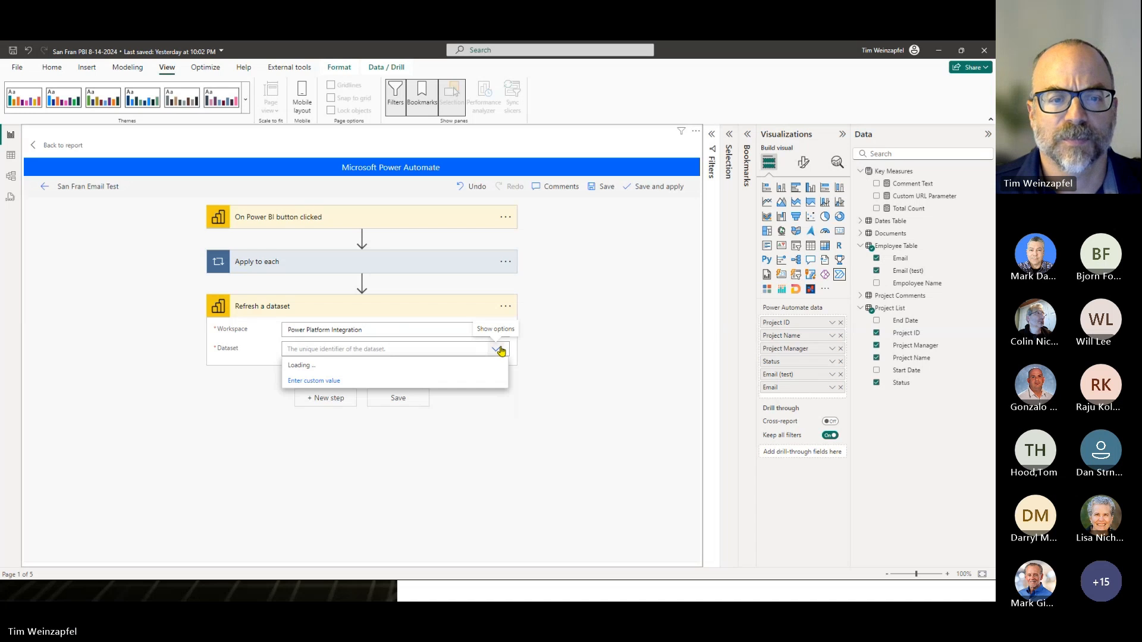
pyautogui.click(324, 475)
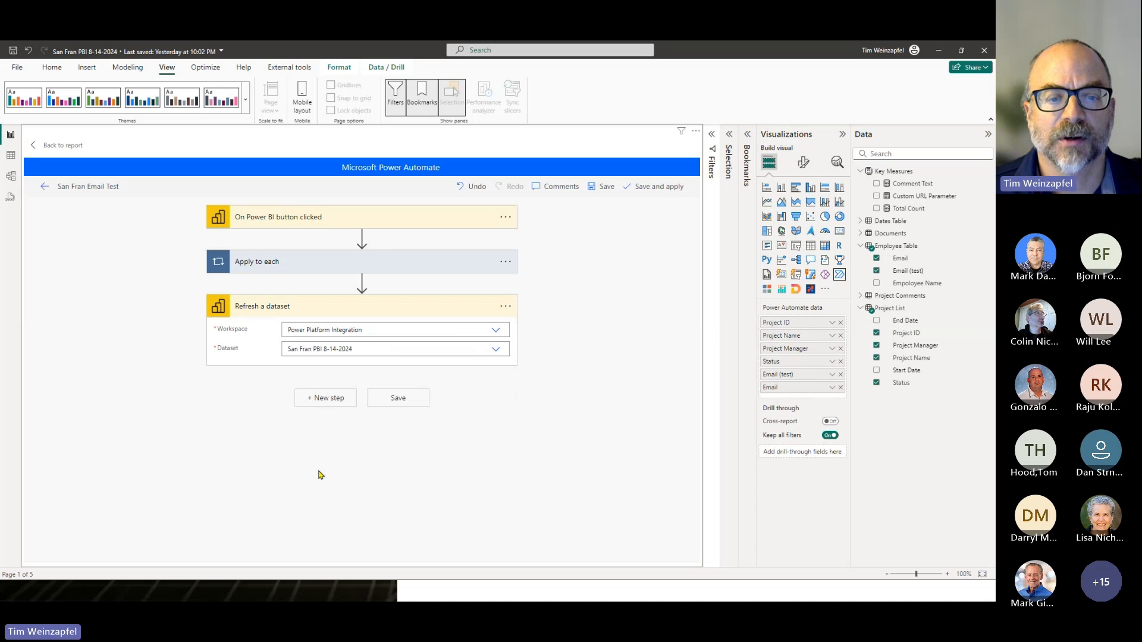
# - Add a new step after Refresh a dataset, searching for "send an email" and choosing the Outlook action Send an email (V2)
pyautogui.click(325, 404)
pyautogui.write('send')
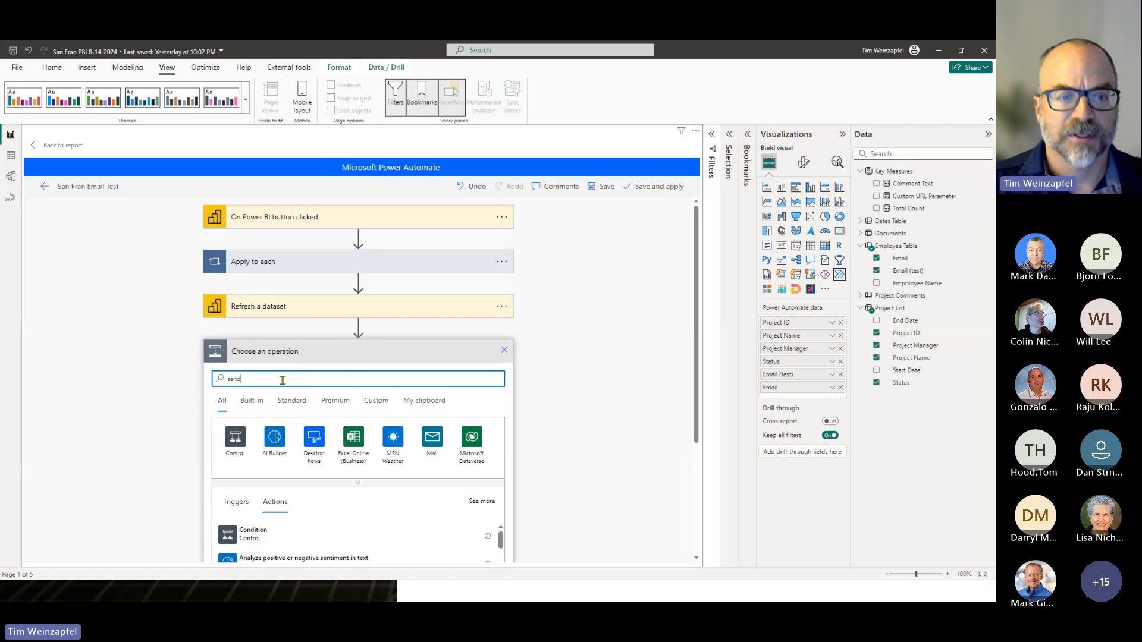
pyautogui.write(' an email')
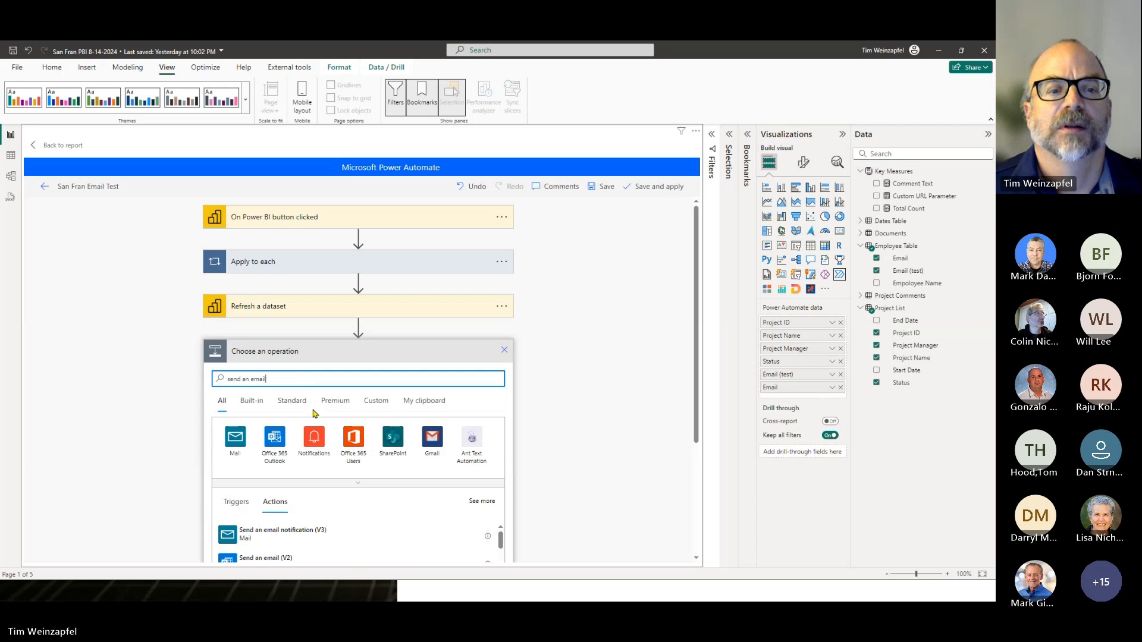
pyautogui.scroll(-1, 319, 476)
pyautogui.click(319, 505)
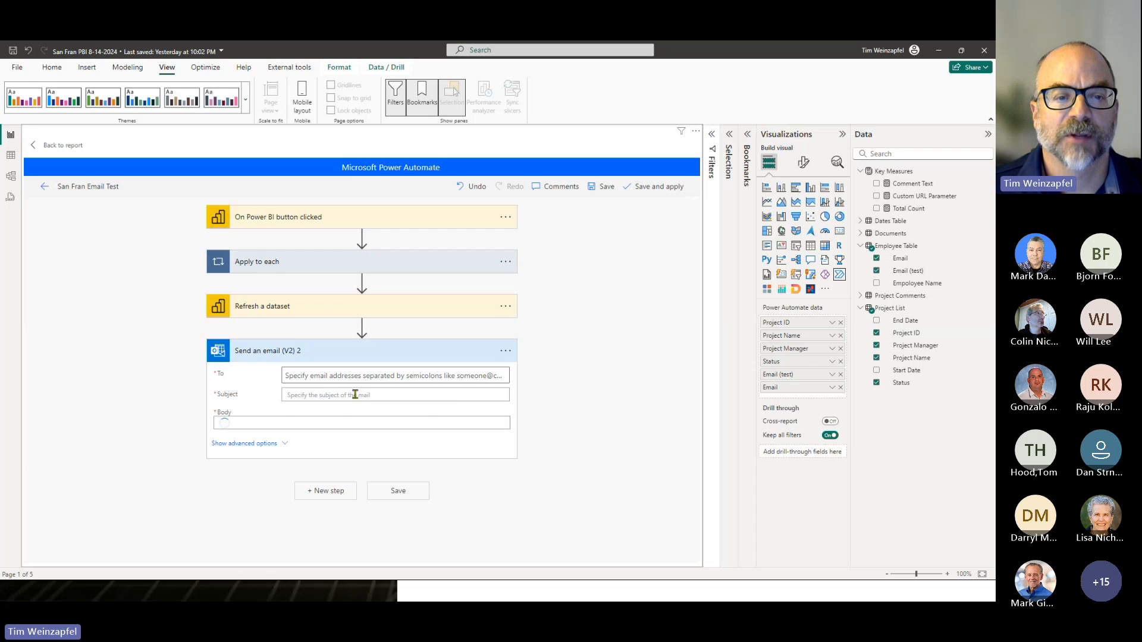
# - Address the new email to the presenter's own suggested contact and set its subject to "Flow complete"
pyautogui.click(310, 376)
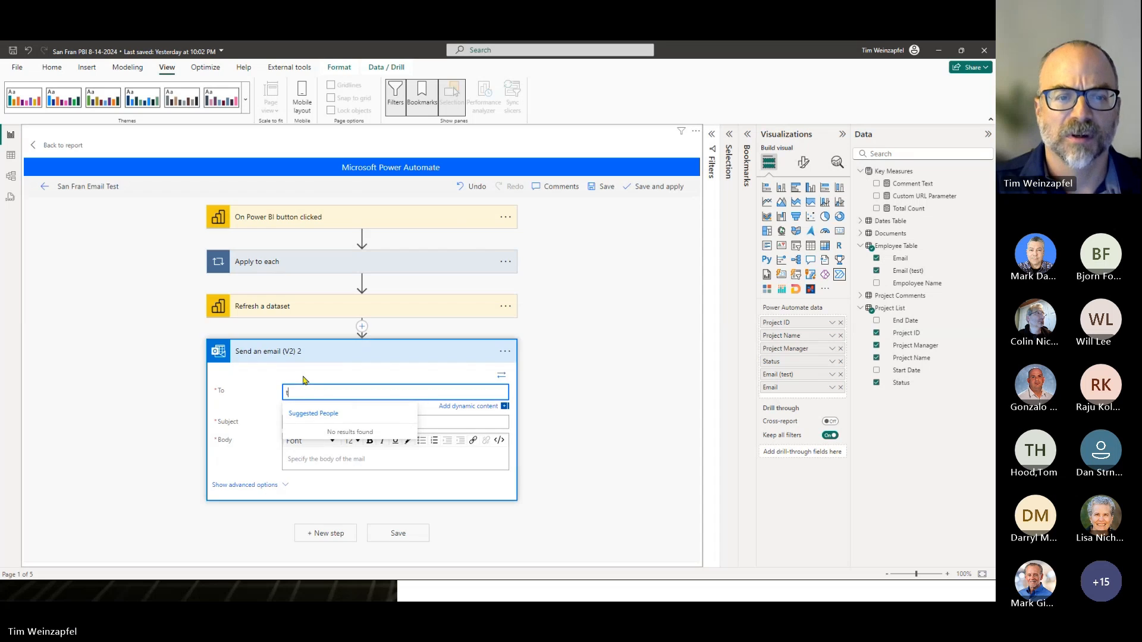
pyautogui.write('timw')
pyautogui.press('BackSpace')
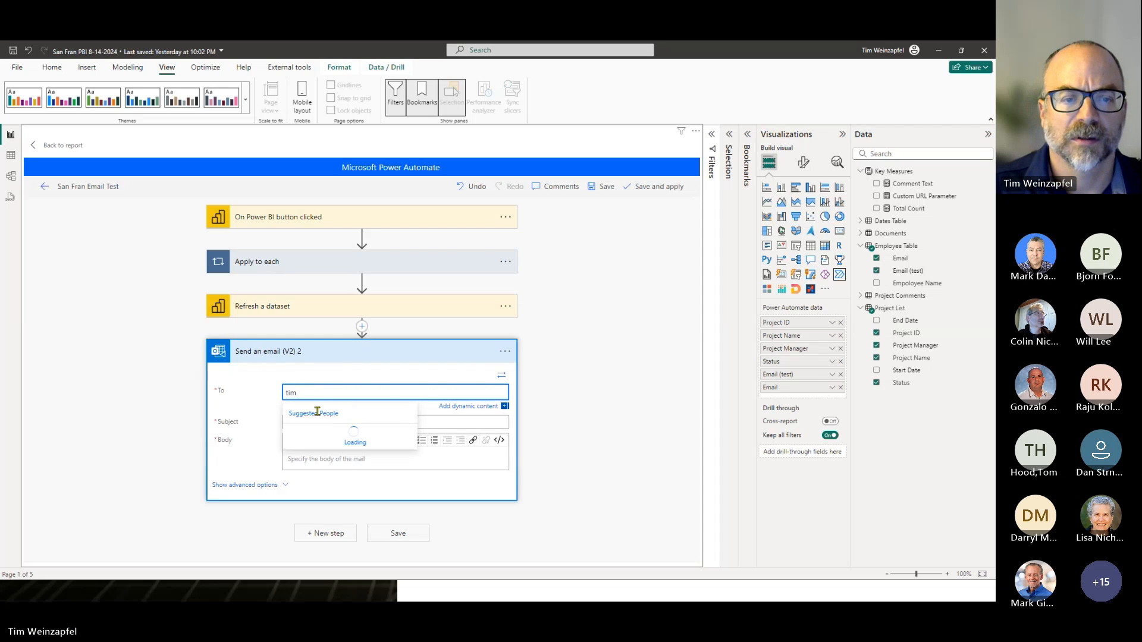
pyautogui.click(324, 433)
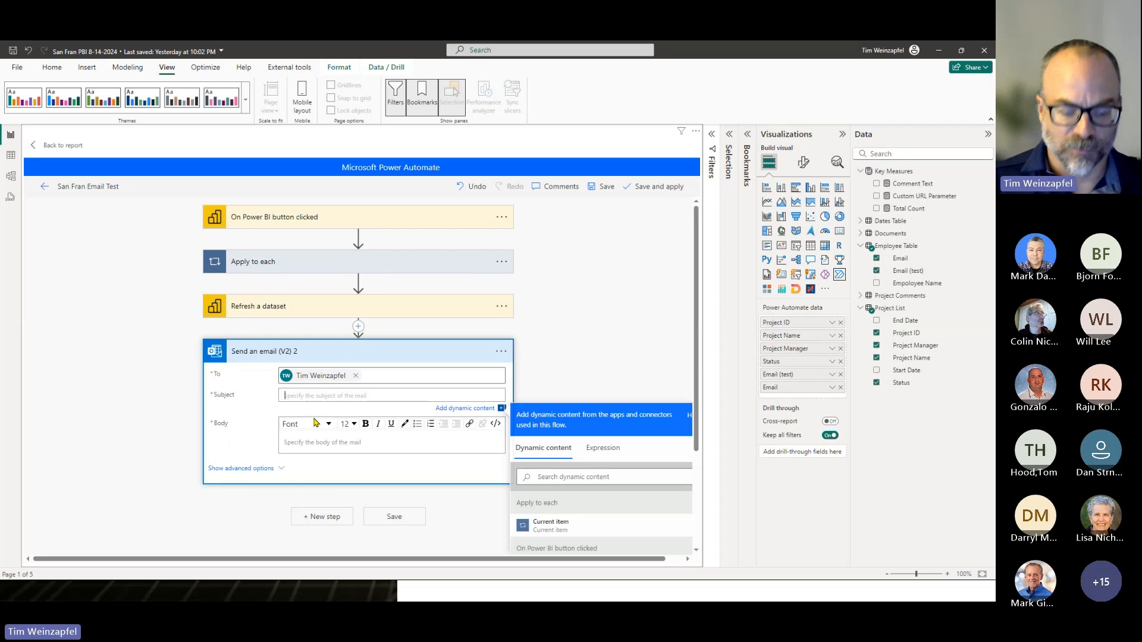
pyautogui.click(316, 422)
pyautogui.write('Flow o')
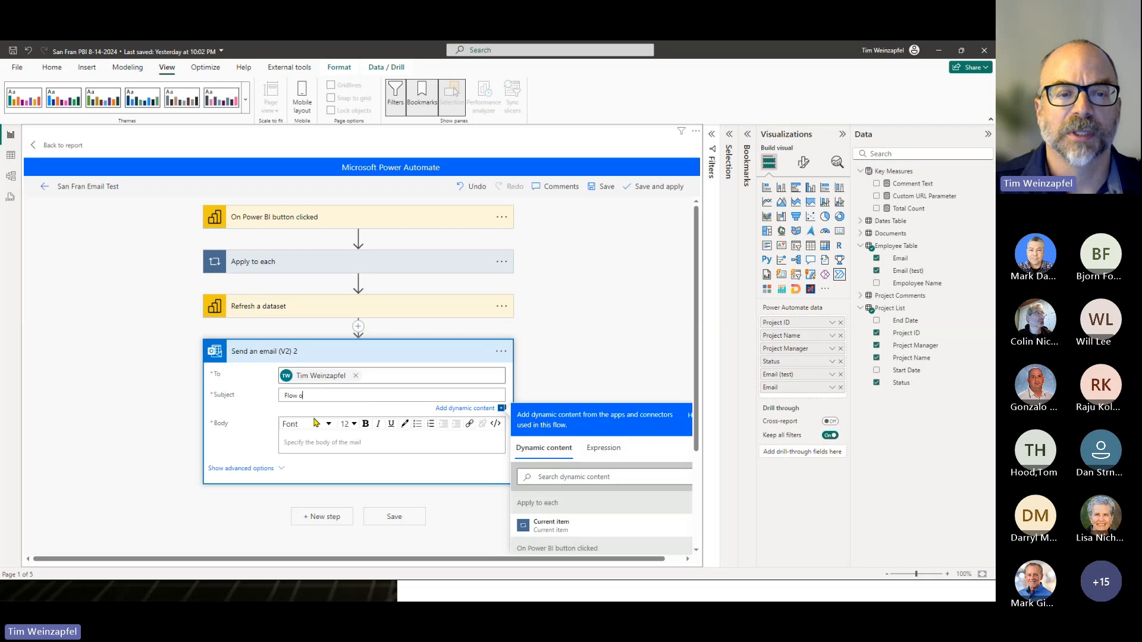
pyautogui.press('BackSpace')
pyautogui.write('complete')
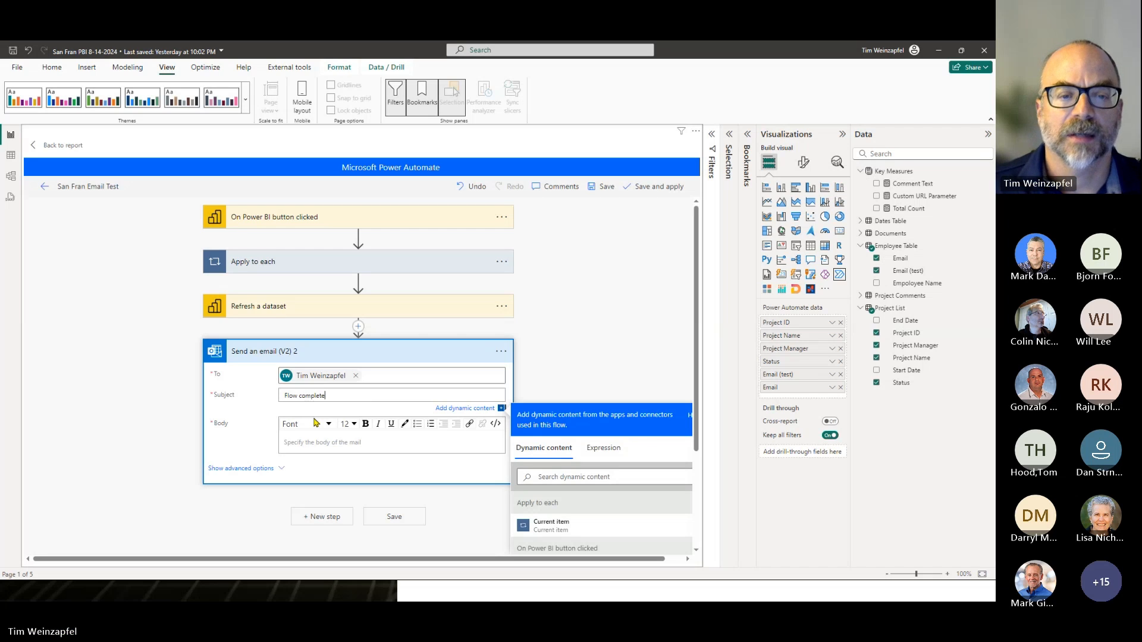
pyautogui.click(581, 372)
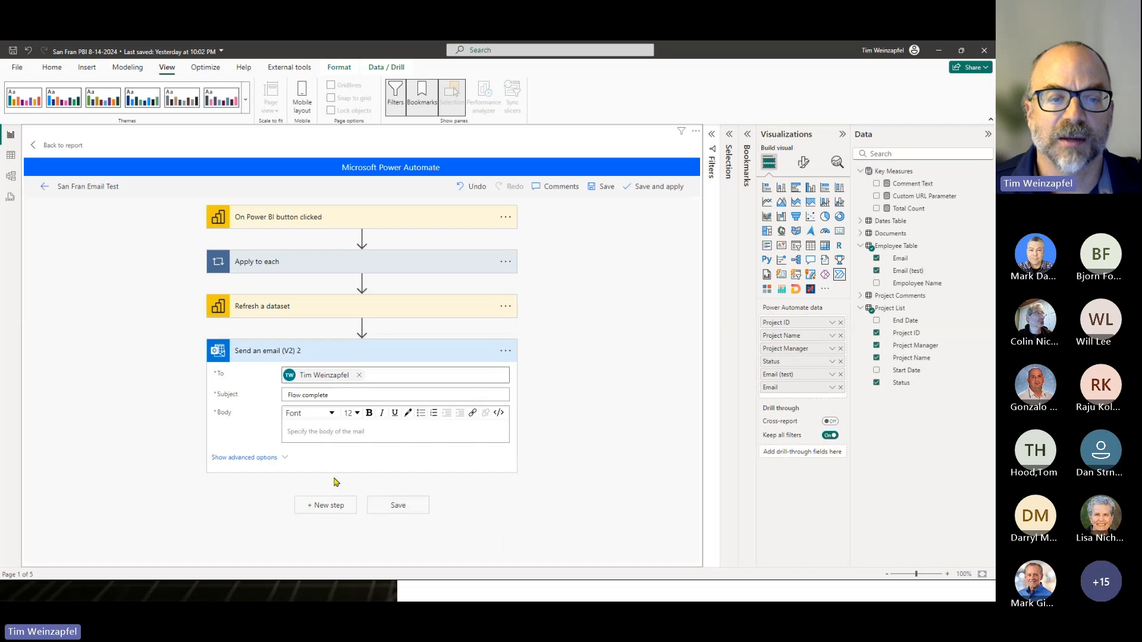
# - Browse the Microsoft Teams actions for another new step, discard that step, and return to the report without saving the flow
pyautogui.click(328, 505)
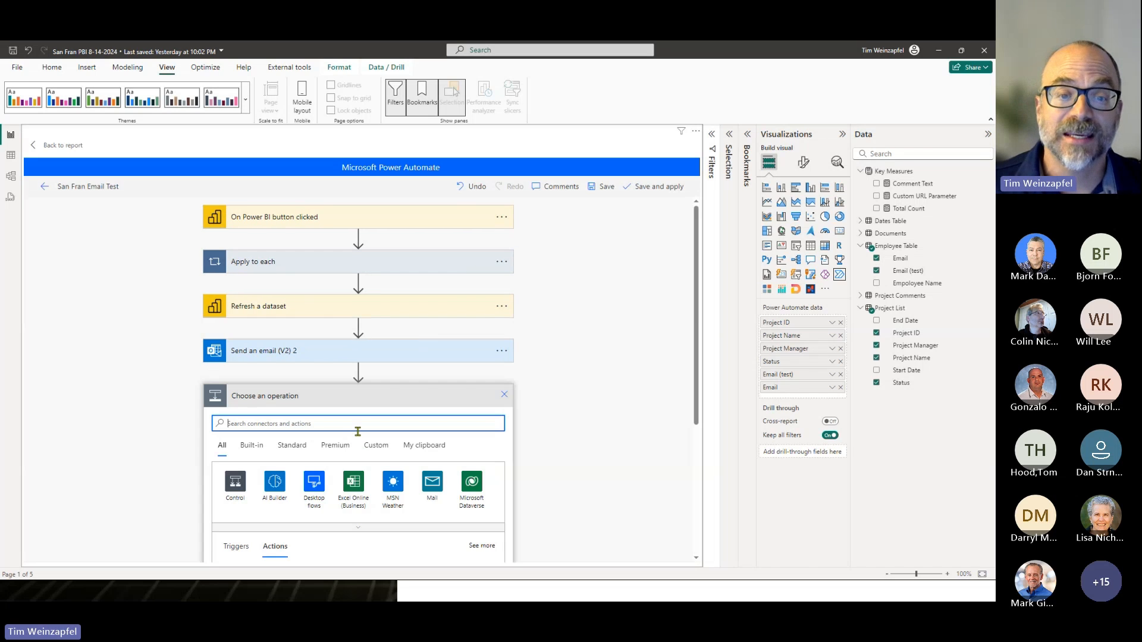
pyautogui.write('teams')
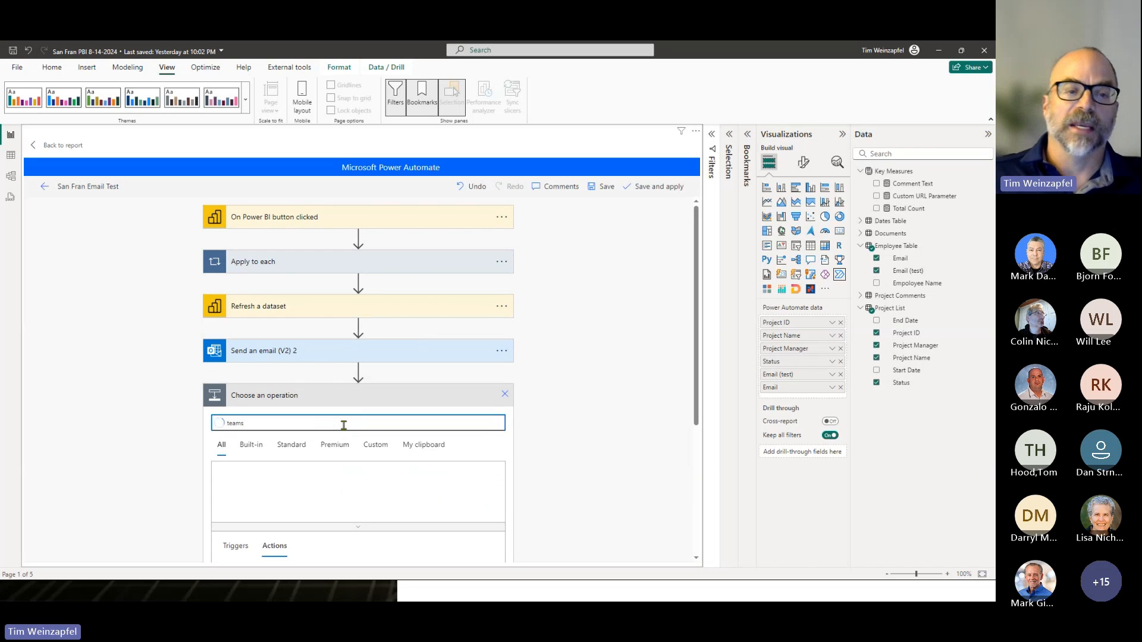
pyautogui.click(220, 501)
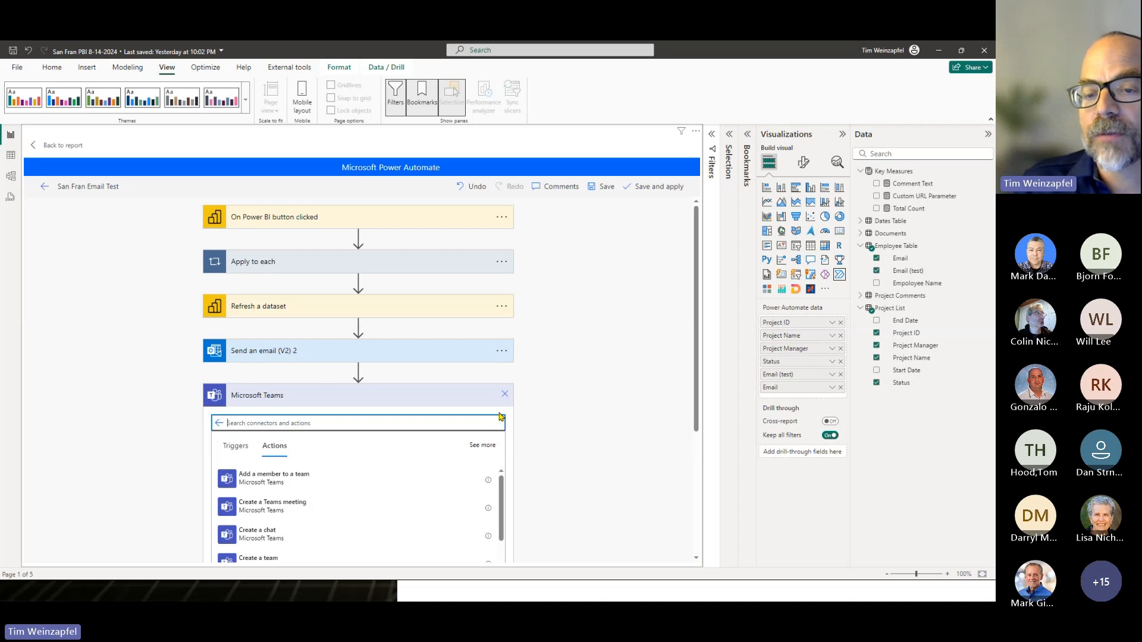
pyautogui.click(505, 395)
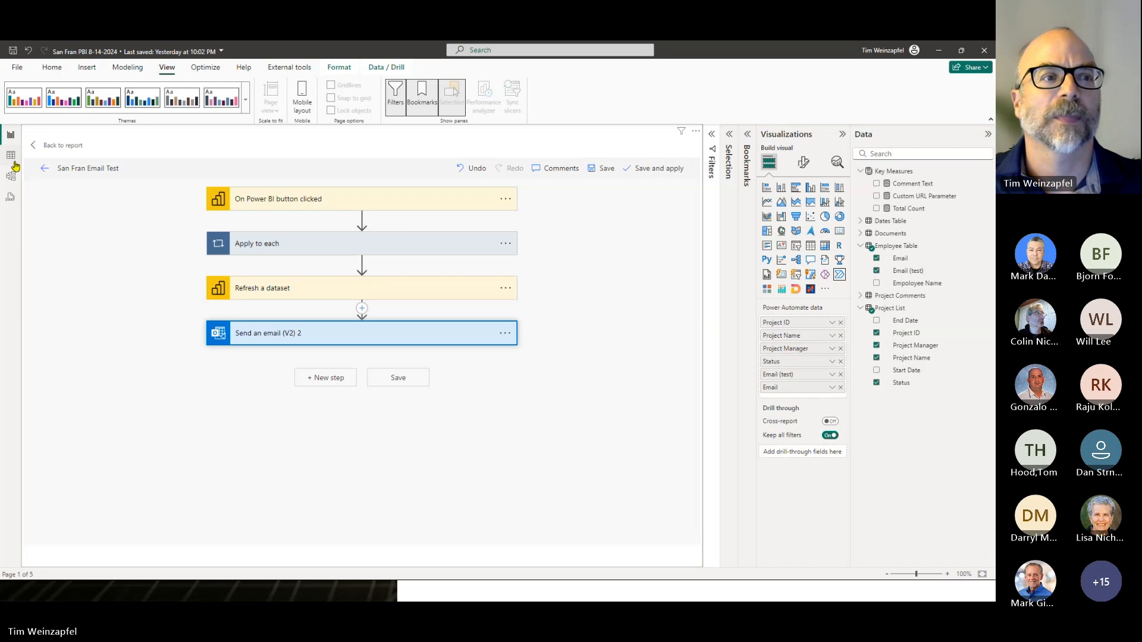
pyautogui.click(34, 146)
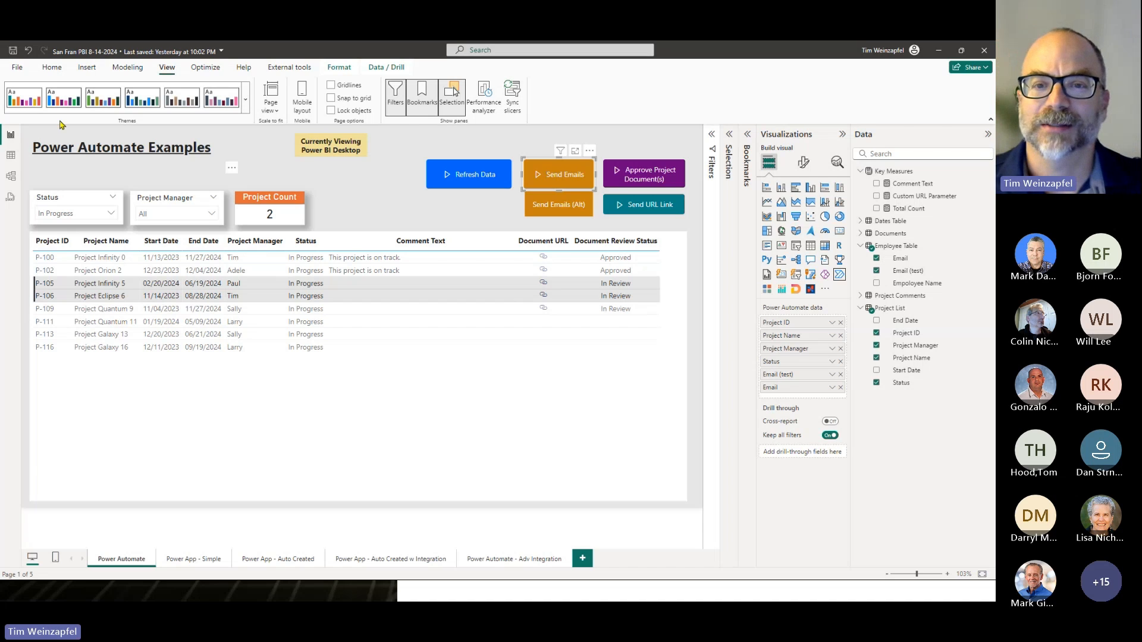
# - Reduce the projects table selection to only the P-105 Project Infinity 5 row
pyautogui.click(383, 204)
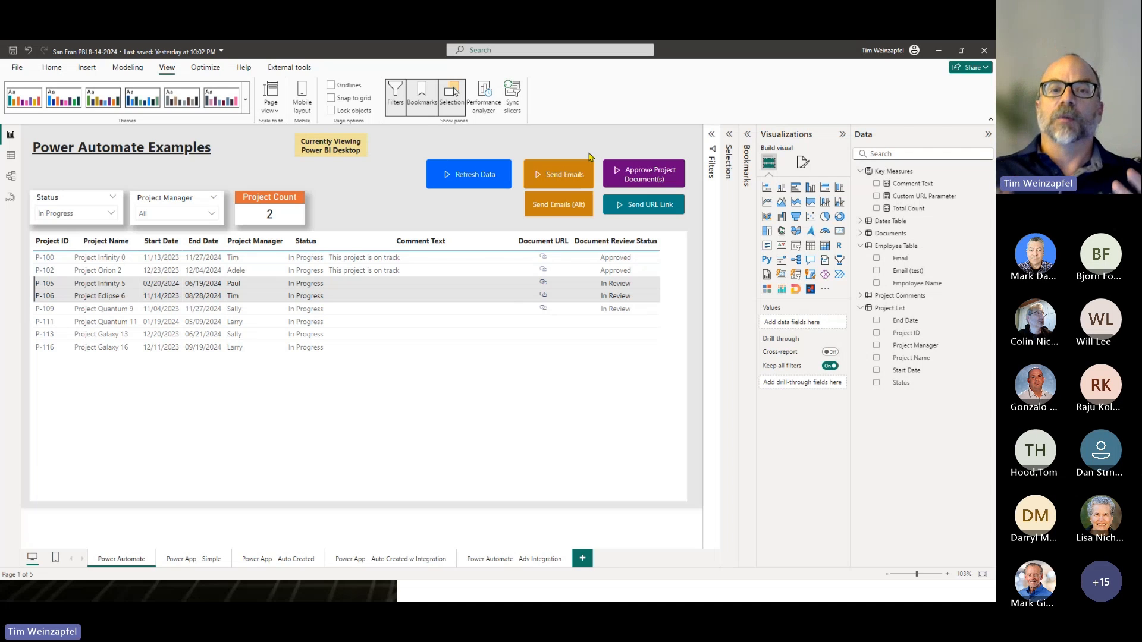
pyautogui.click(291, 294)
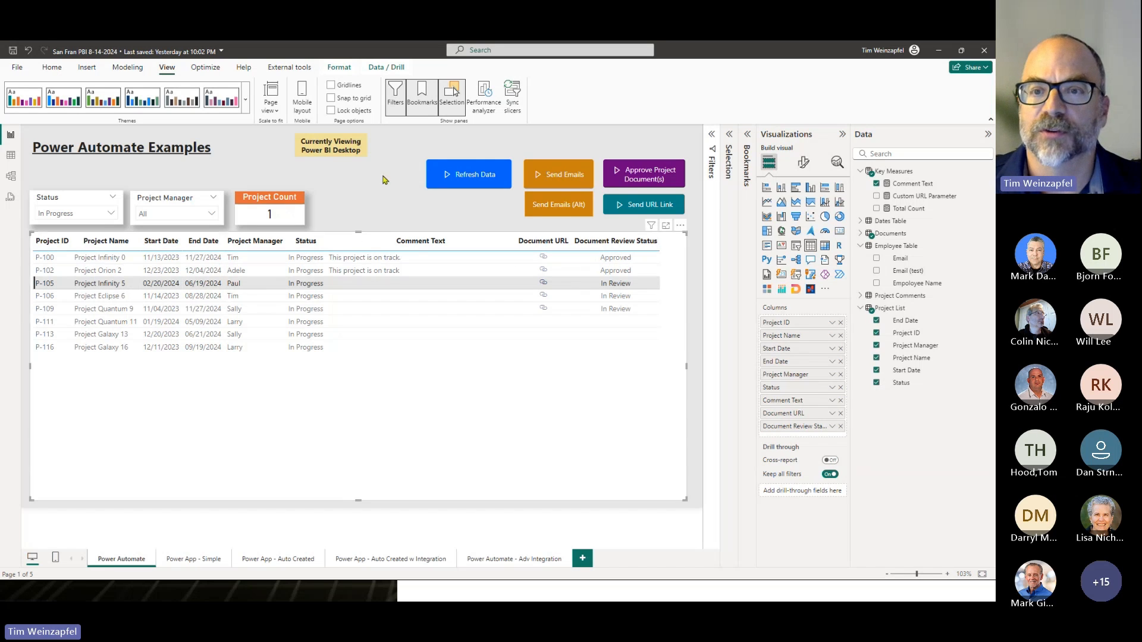
pyautogui.click(376, 228)
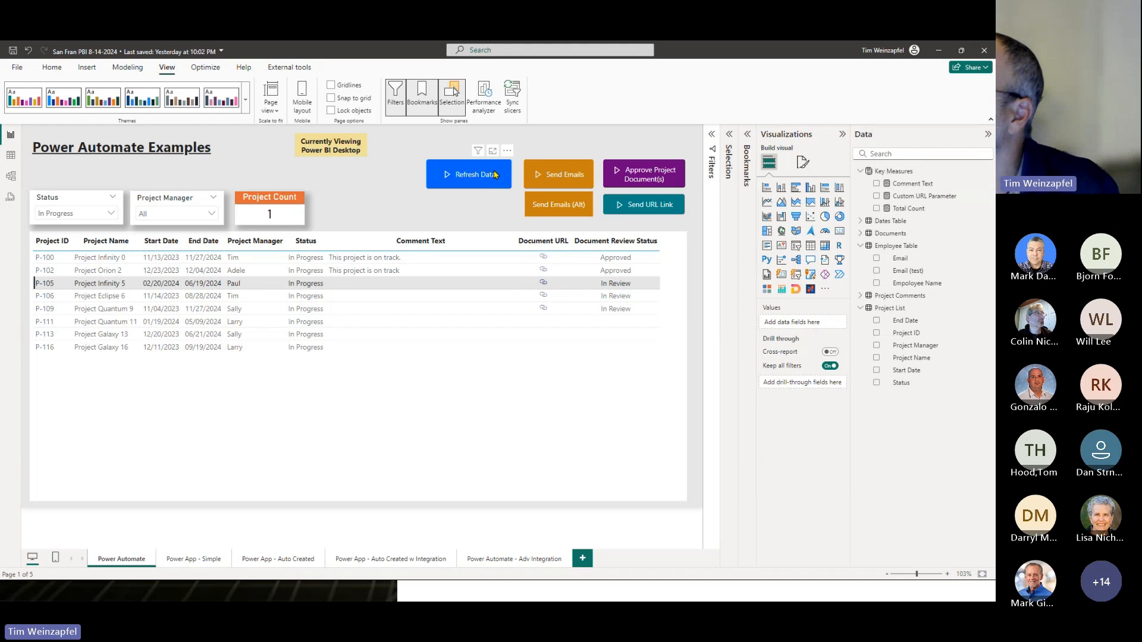
# - Switch to the slide show and advance to the Power Automate Warnings slide
pyautogui.hotkey('alt', 'Tab')
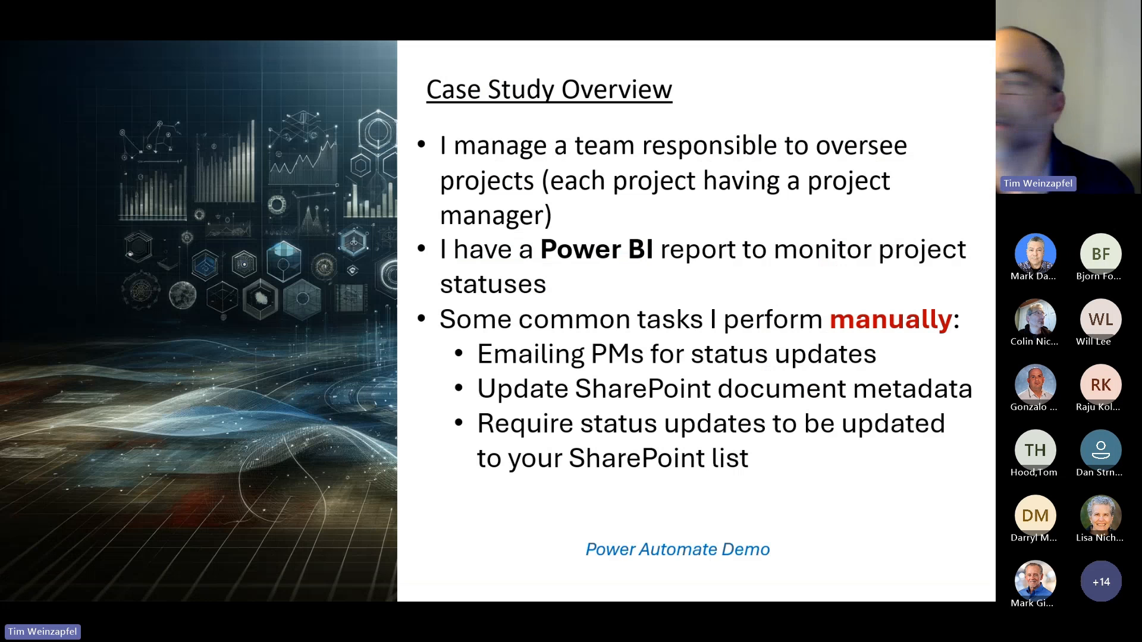
pyautogui.press('Right')
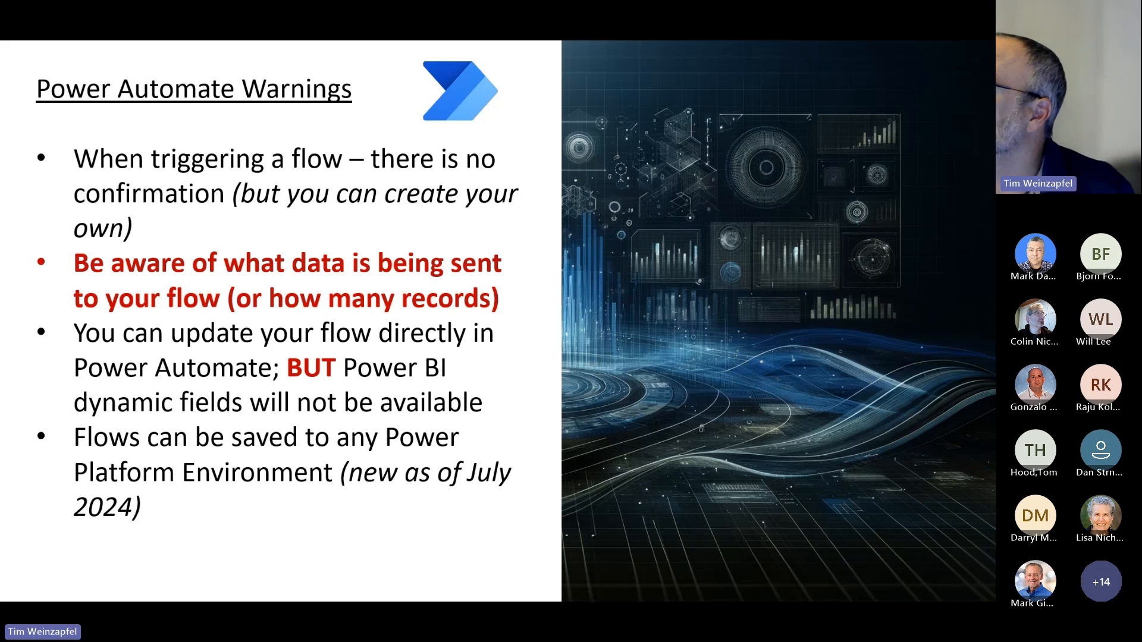
# - Switch to the Chrome window and show the Power BI Integrations YouTube playlist maximized
pyautogui.hotkey('alt', 'Tab')
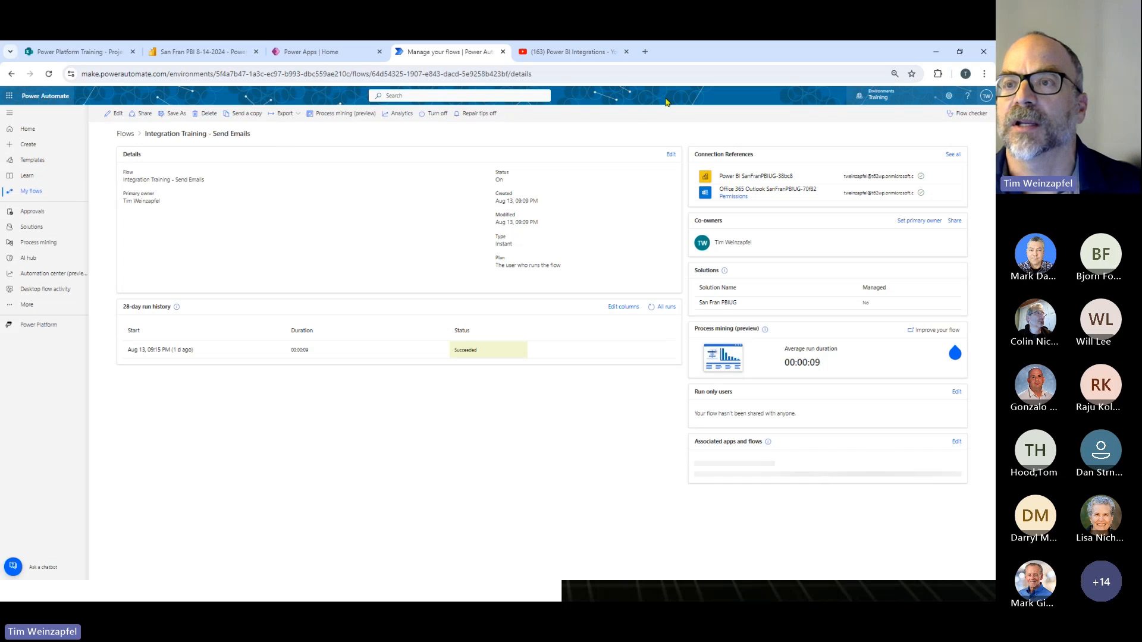
pyautogui.doubleClick(702, 59)
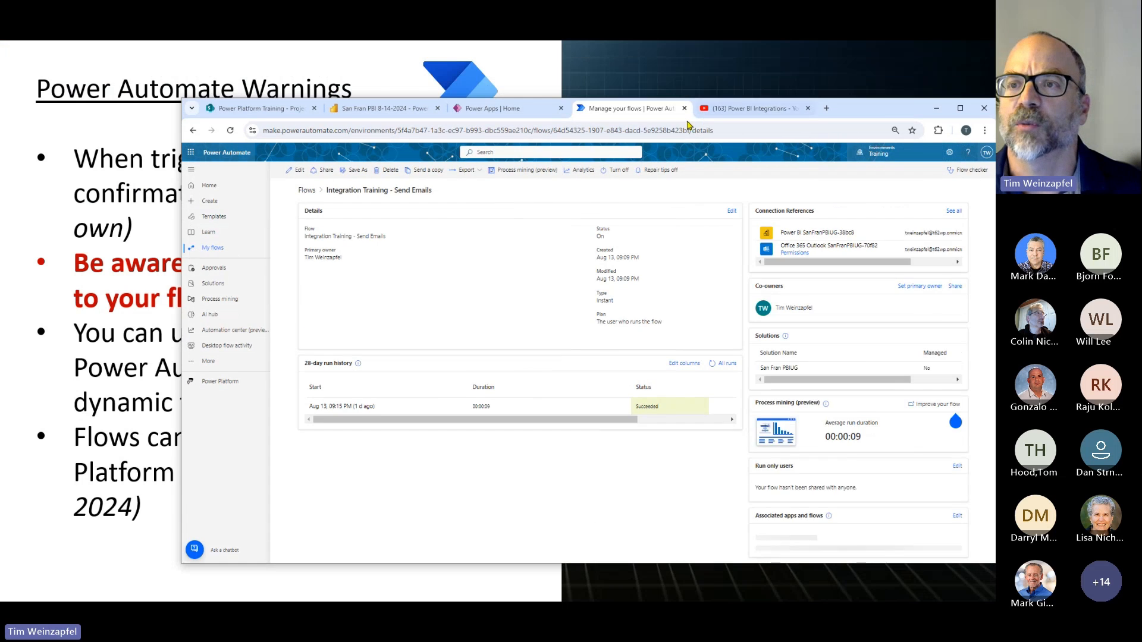
pyautogui.click(738, 108)
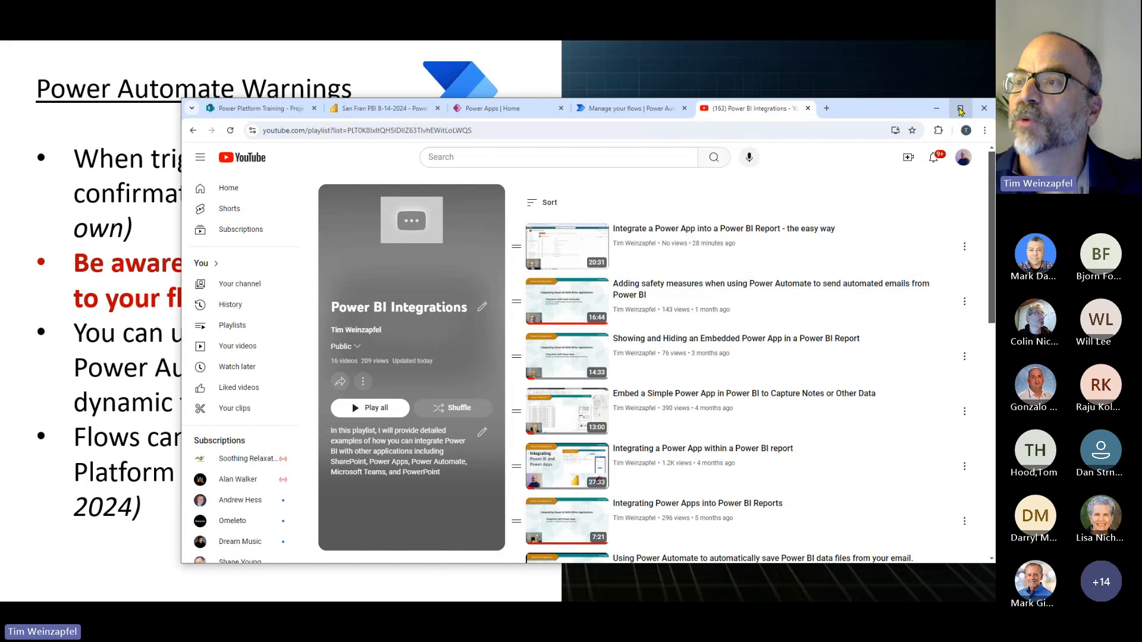
pyautogui.click(960, 109)
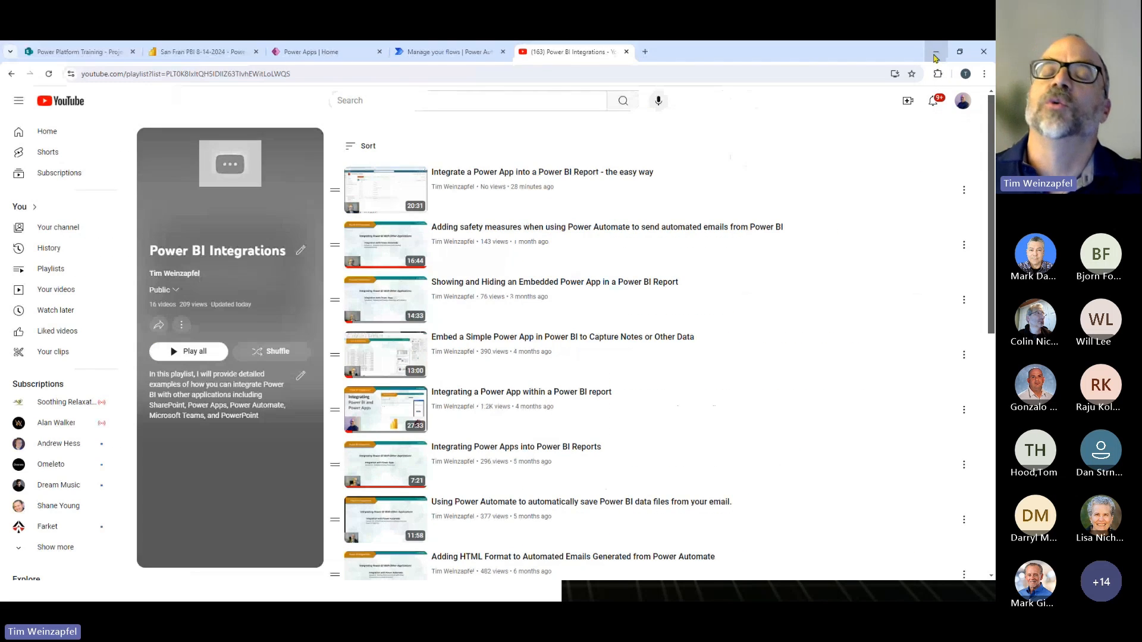
# - Return to Power BI Desktop, open the confirmation of the Send Emails (Alt) button, and cancel it
pyautogui.click(177, 51)
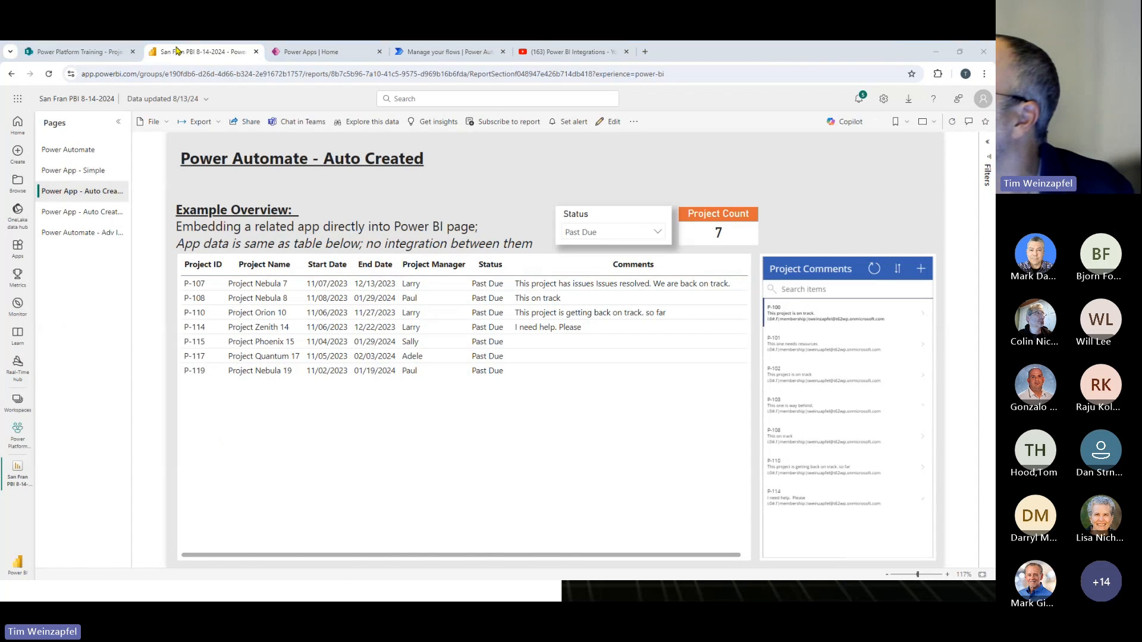
pyautogui.hotkey('alt', 'Tab')
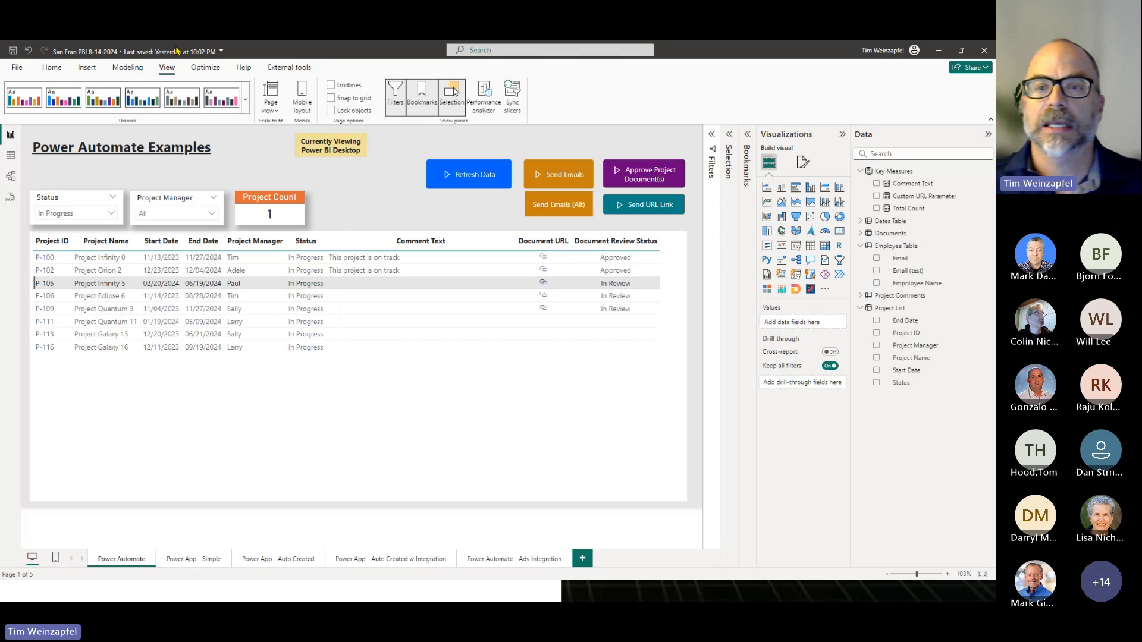
pyautogui.click(538, 206)
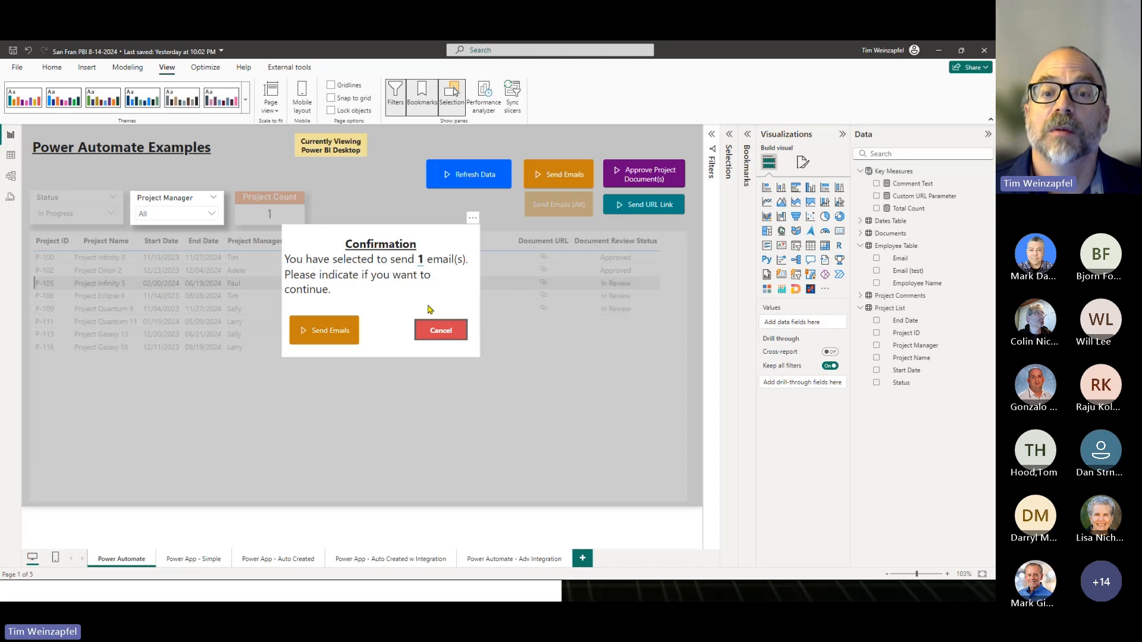
pyautogui.click(440, 329)
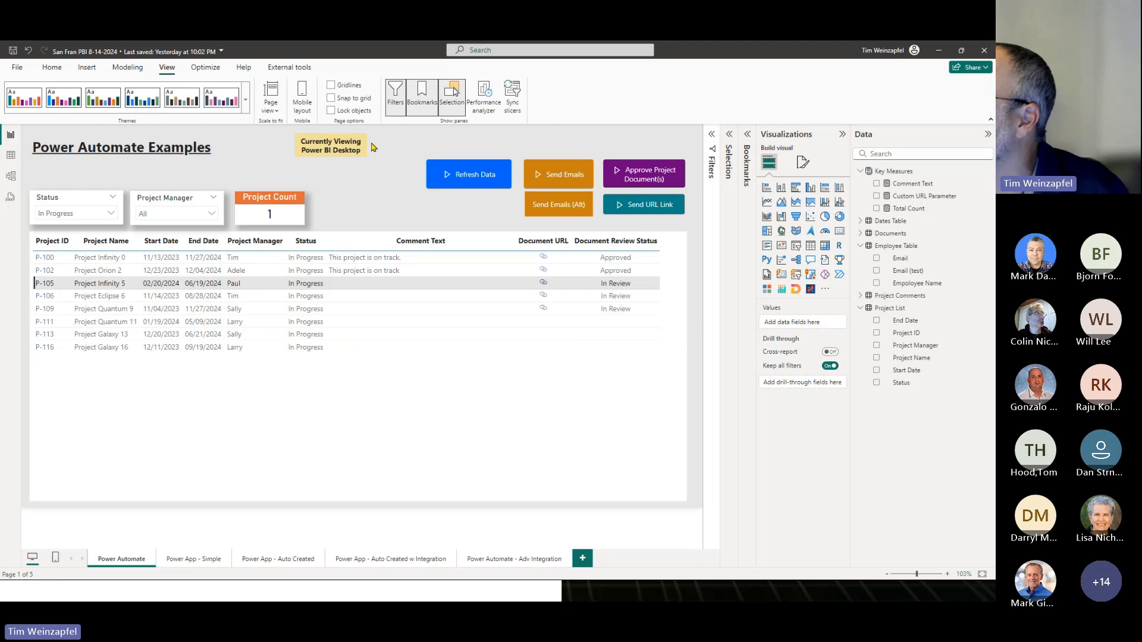
# - Clear the Status slicer on the Power Automate page and filter only the projects table visual to Status In Progress
pyautogui.hotkey('alt', 'Tab')
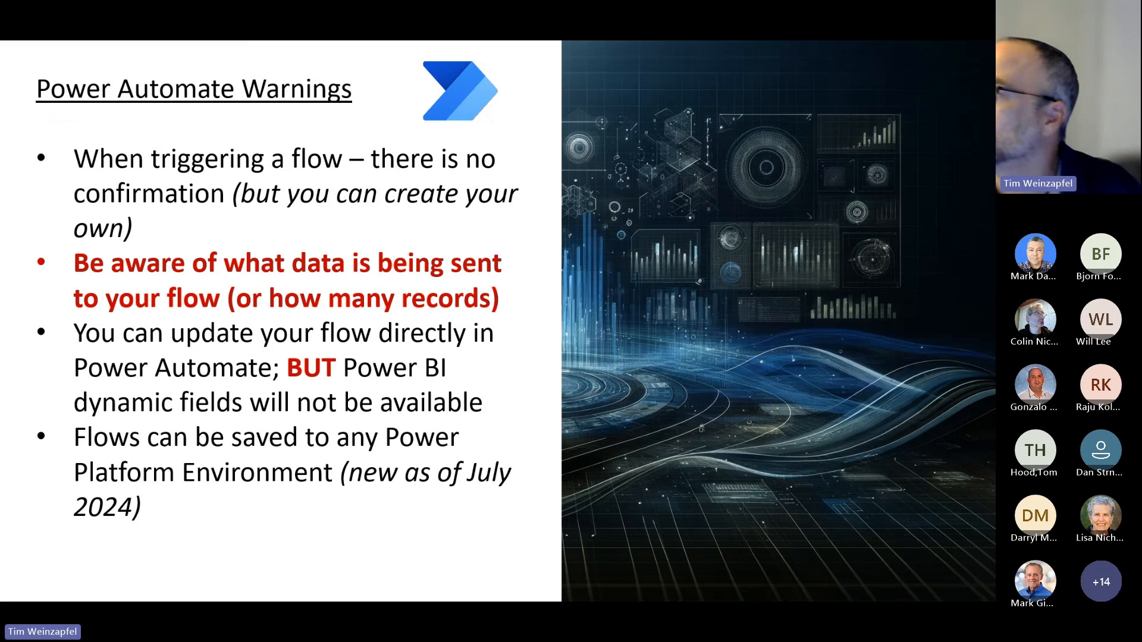
pyautogui.hotkey('alt', 'Tab')
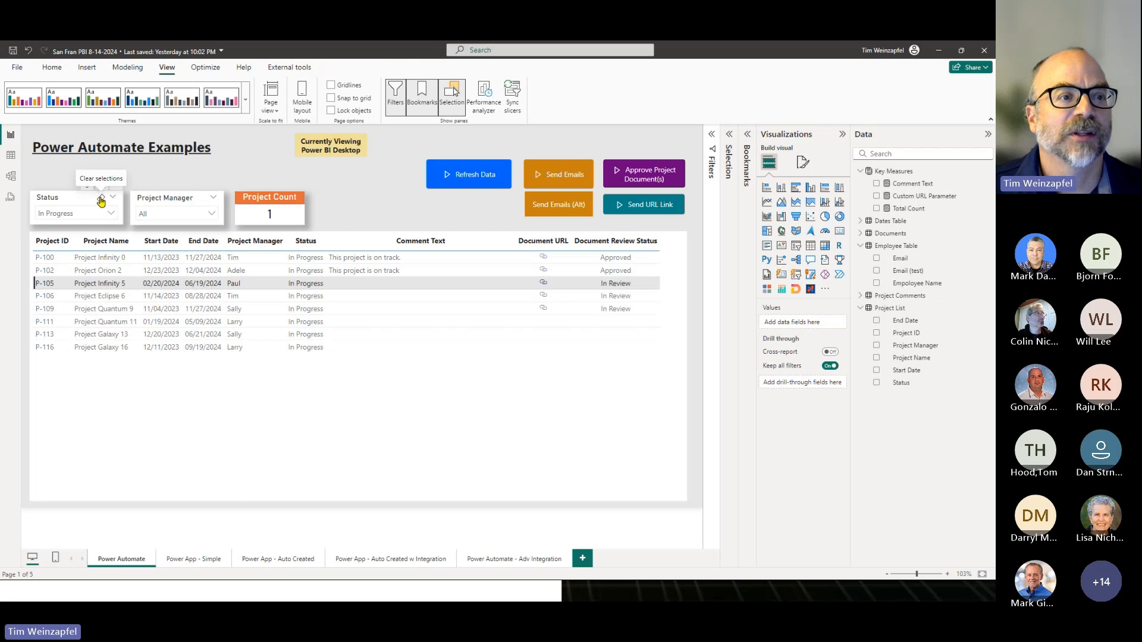
pyautogui.click(101, 198)
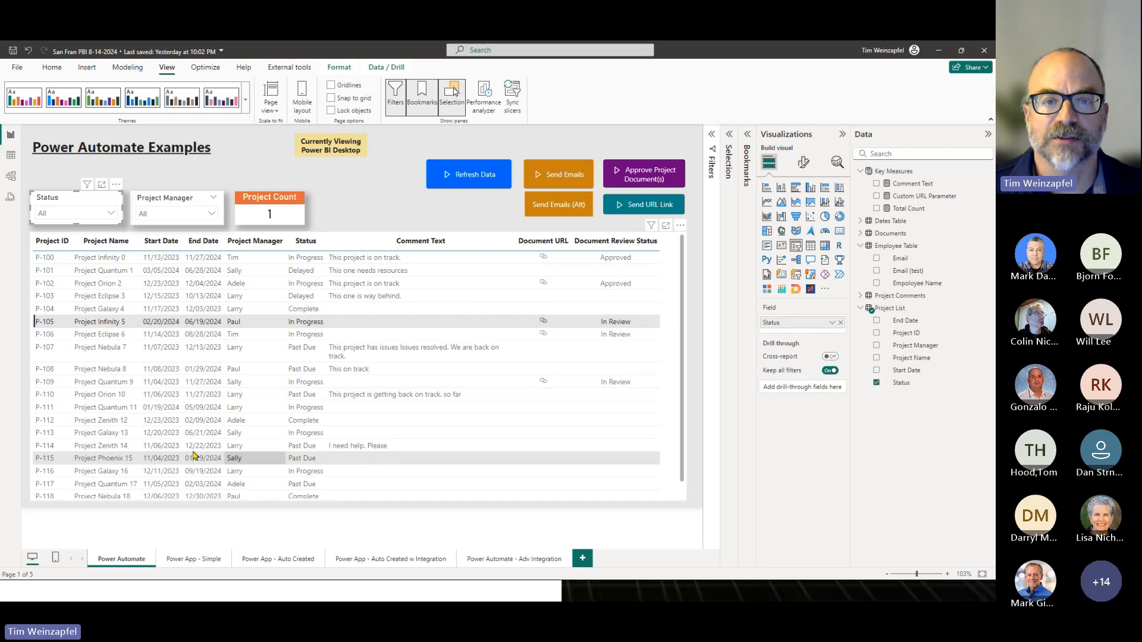
pyautogui.click(464, 234)
pyautogui.click(712, 134)
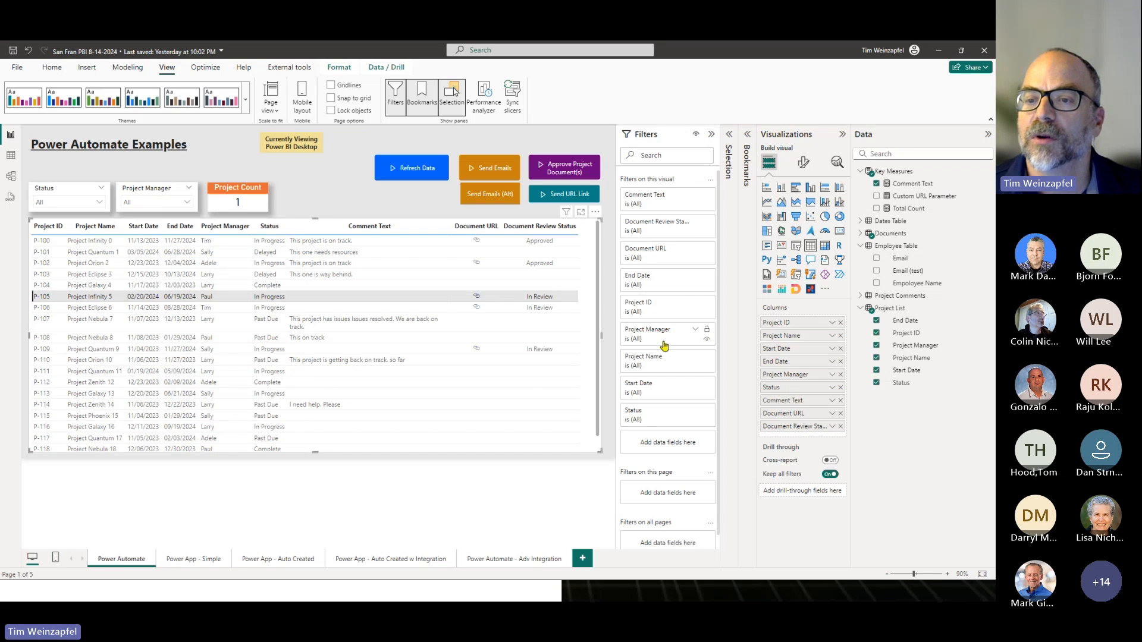
pyautogui.click(644, 417)
pyautogui.click(657, 509)
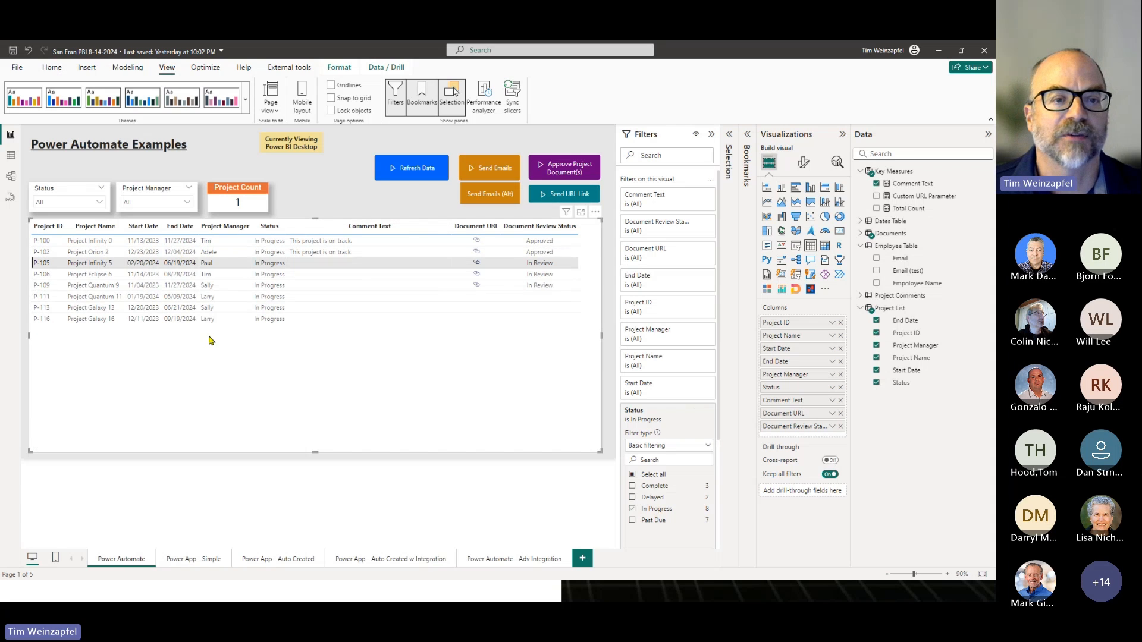
pyautogui.click(359, 203)
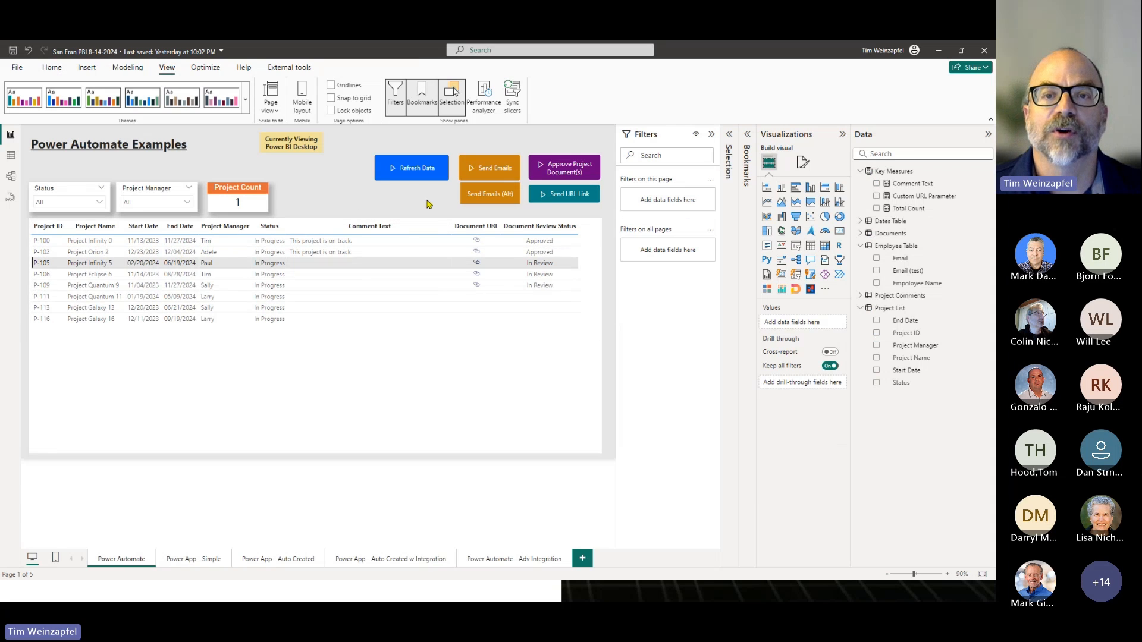
# - Enlarge the Send Emails button and convert it to a table visual, then shorten it to uncover the projects table
pyautogui.click(462, 178)
pyautogui.moveTo(459, 181); pyautogui.dragTo(300, 348)
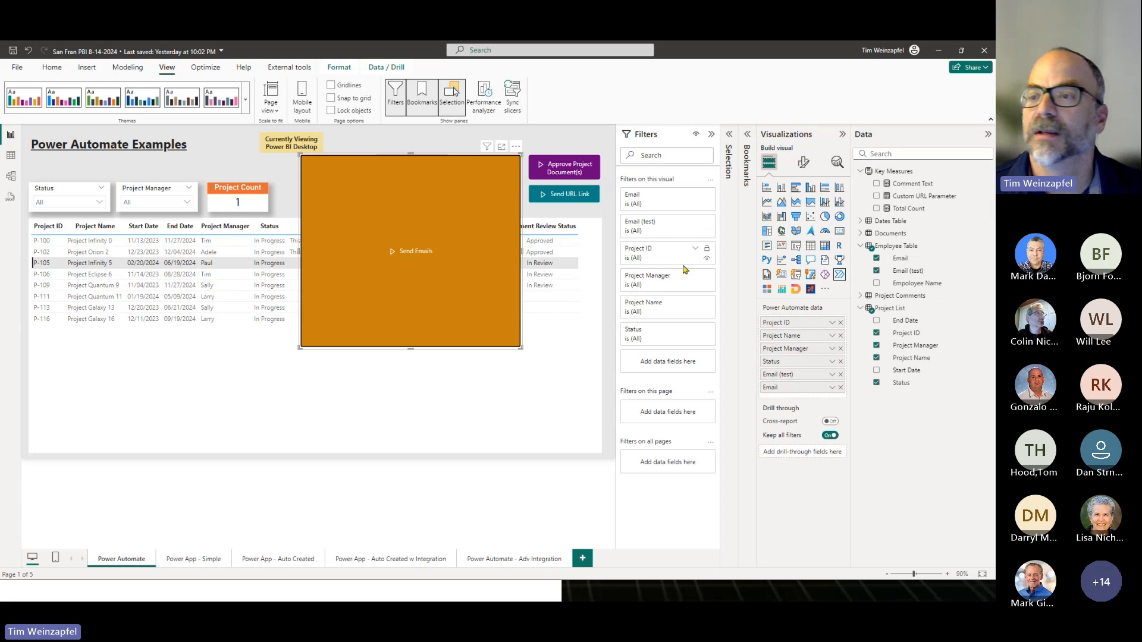
pyautogui.click(810, 246)
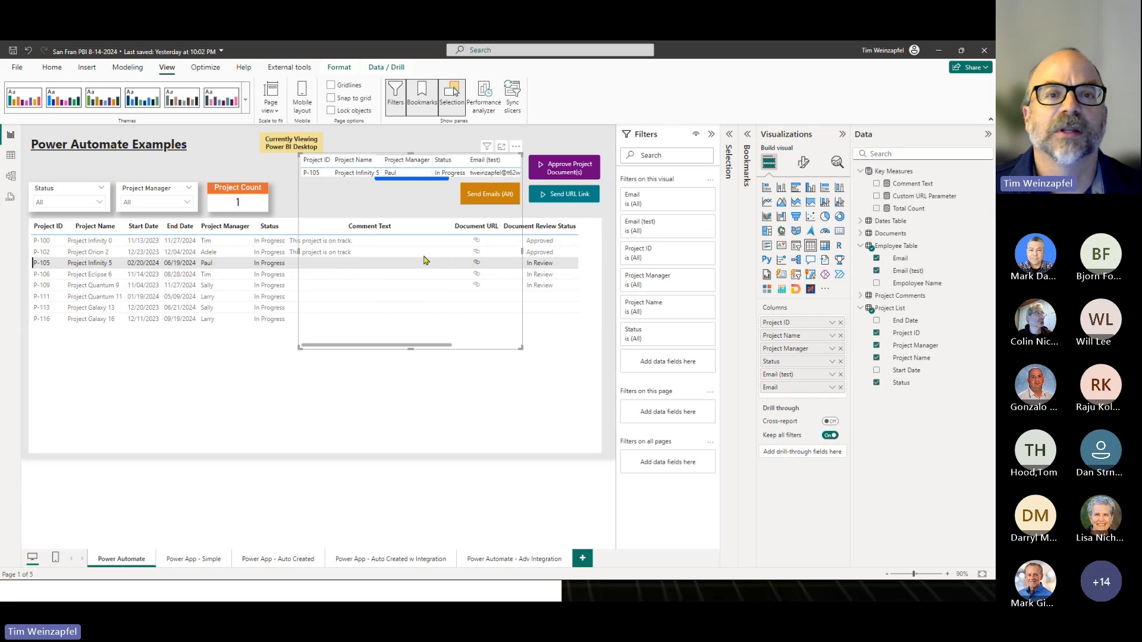
pyautogui.moveTo(410, 349); pyautogui.dragTo(409, 217)
# - Deselect the P-105 row and lengthen the converted Send Emails table to examine the records it would pass to the flow
pyautogui.click(260, 266)
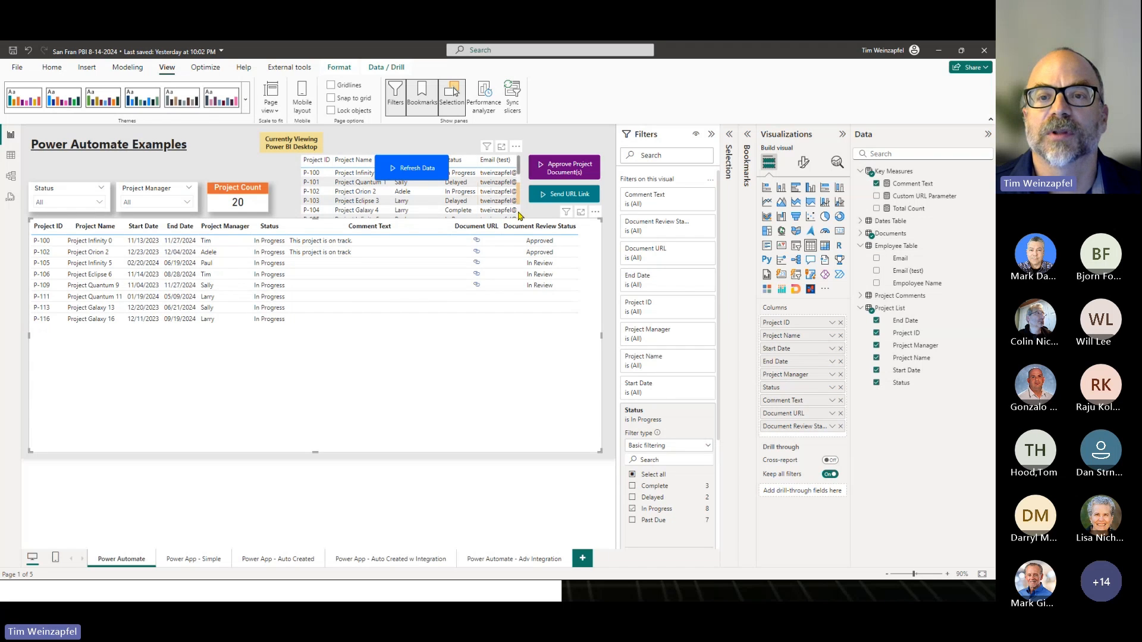
pyautogui.scroll(-2, 502, 202)
pyautogui.click(464, 211)
pyautogui.moveTo(410, 229); pyautogui.dragTo(410, 370)
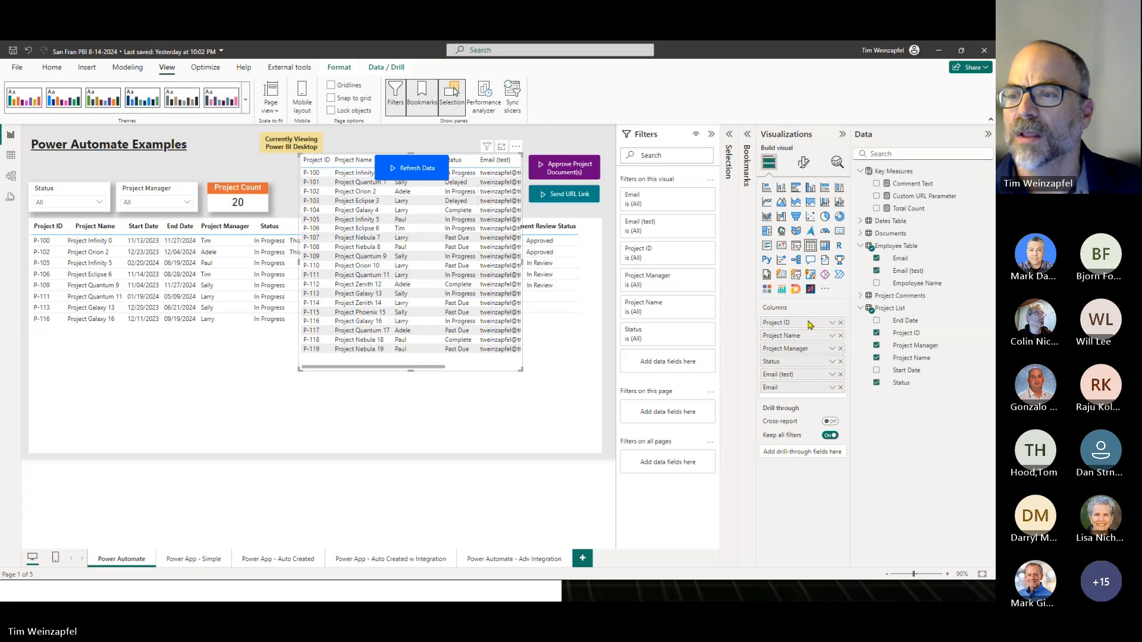
# - Convert the table back to a Power Automate visual, undo the last change, and minimize Power BI Desktop to return to the slide show
pyautogui.click(840, 274)
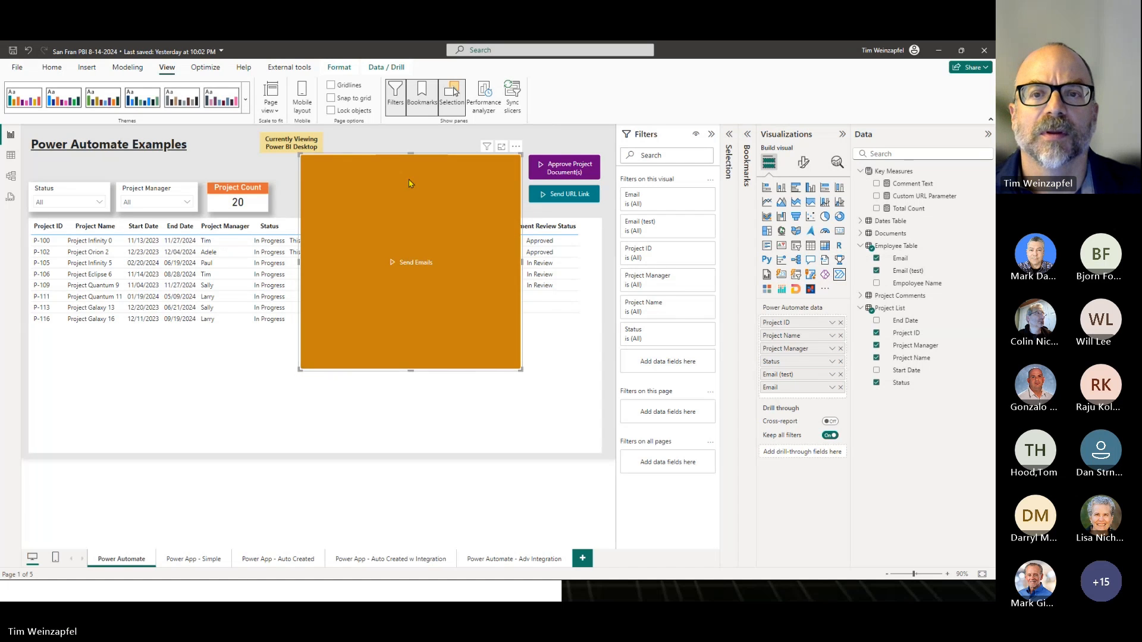
pyautogui.hotkey('ctrl', 'z')
pyautogui.click(474, 180)
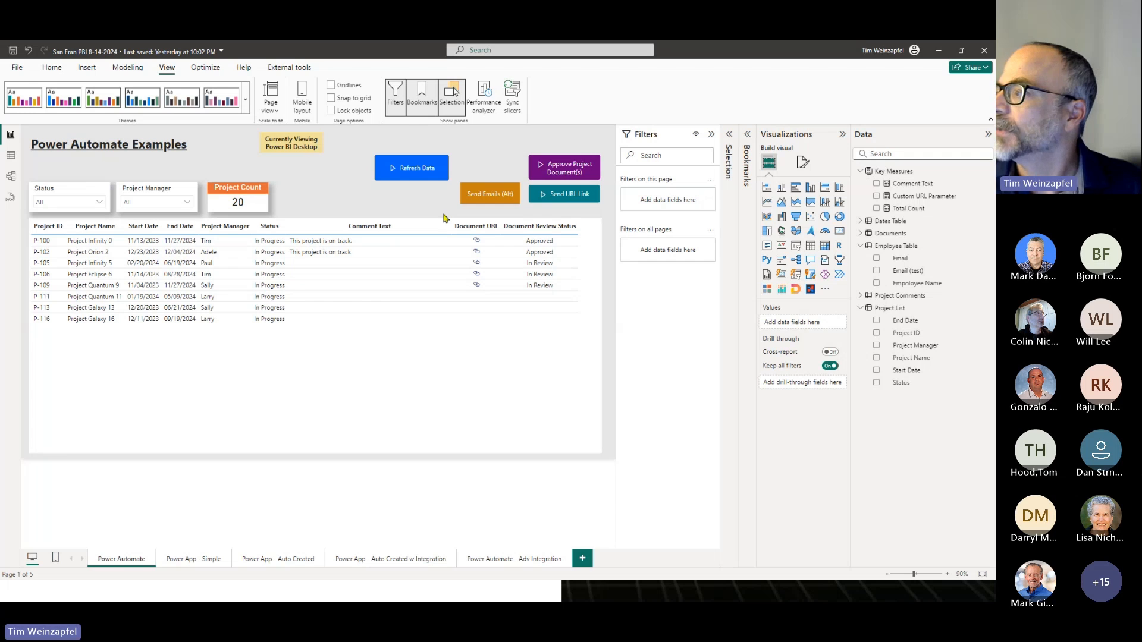
pyautogui.click(939, 51)
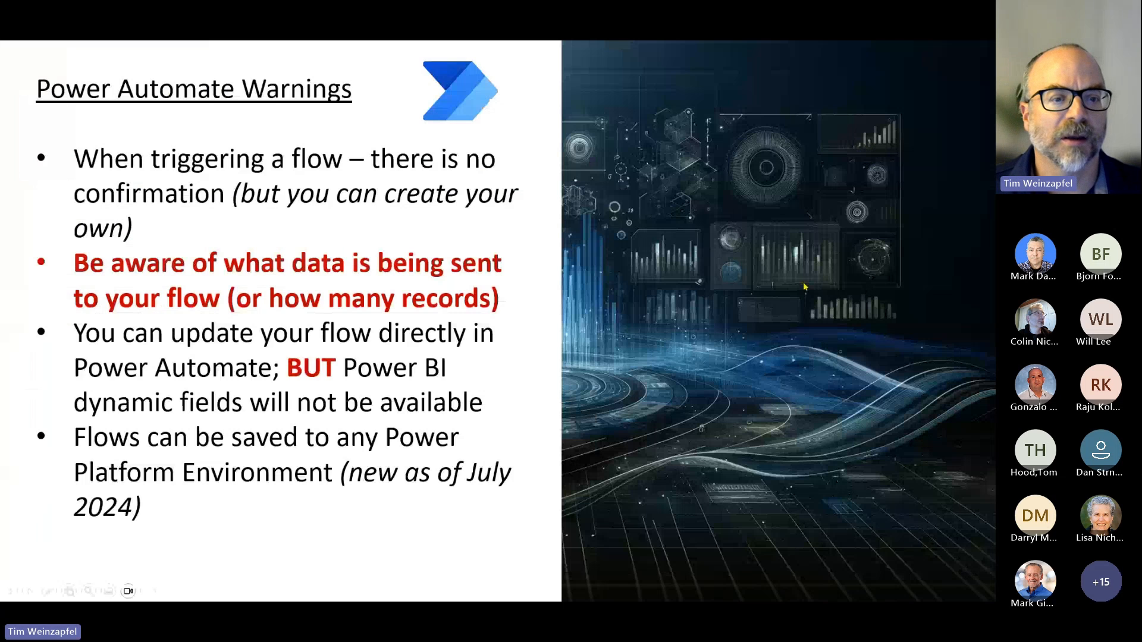
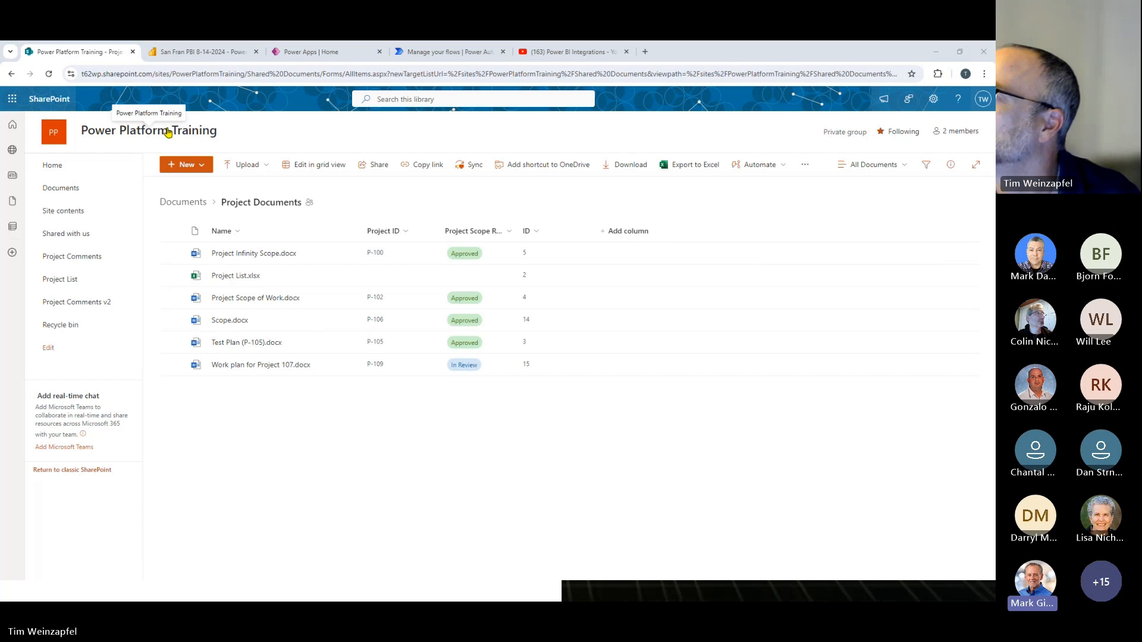
# - Switch to Power BI Desktop and enlarge the Refresh Data button on the Power Automate page
pyautogui.moveTo(169, 132)
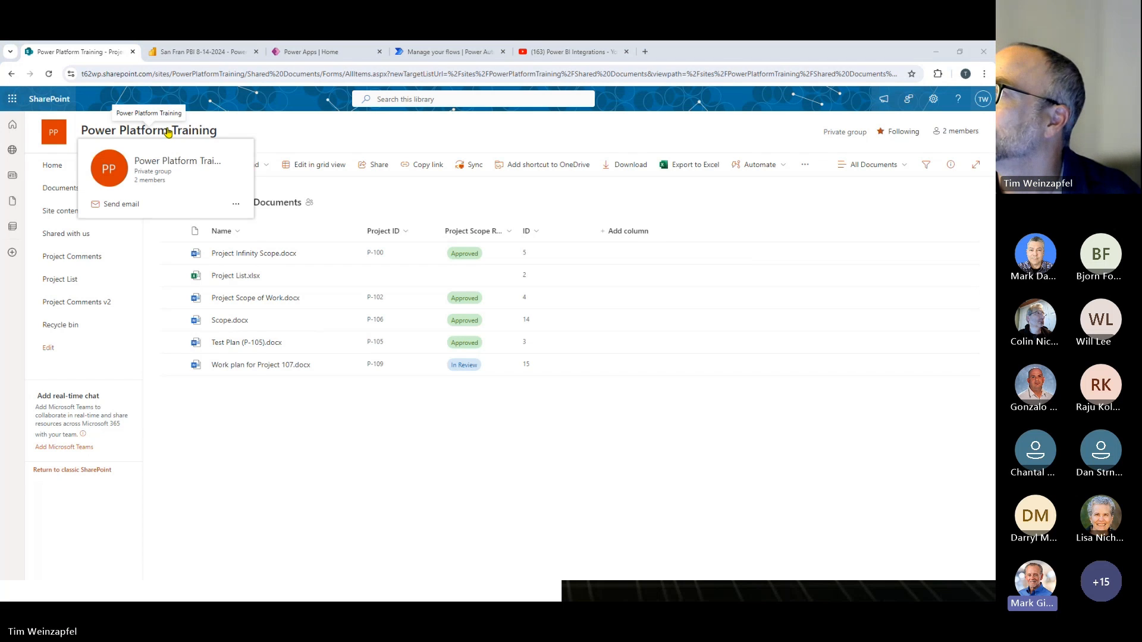
pyautogui.hotkey('alt', 'Tab')
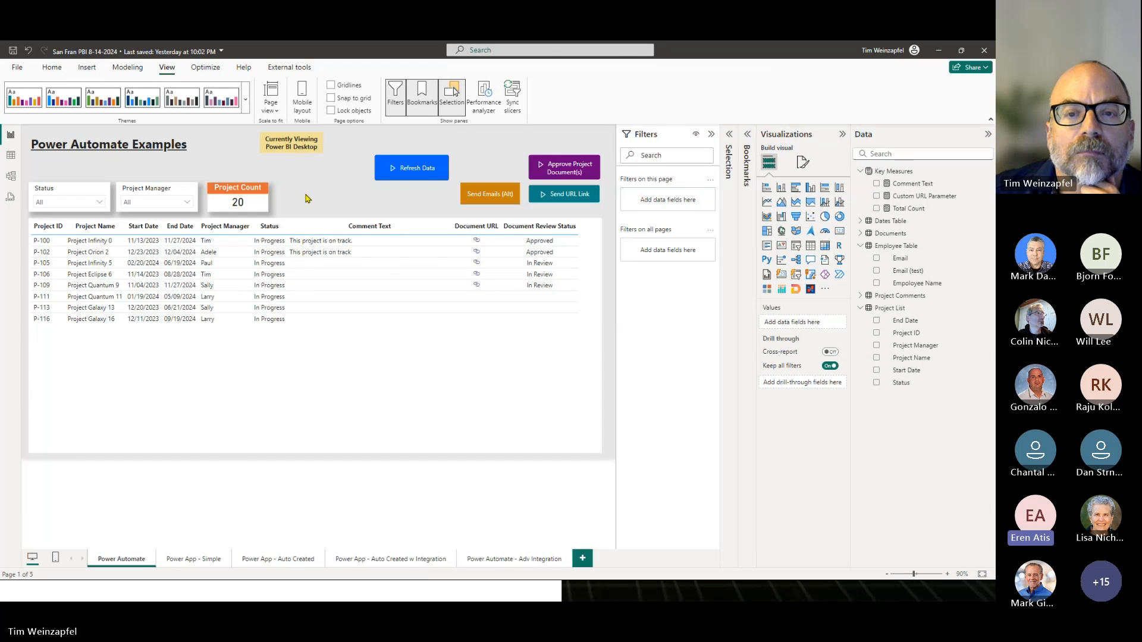
pyautogui.click(398, 182)
pyautogui.moveTo(374, 181); pyautogui.dragTo(330, 217)
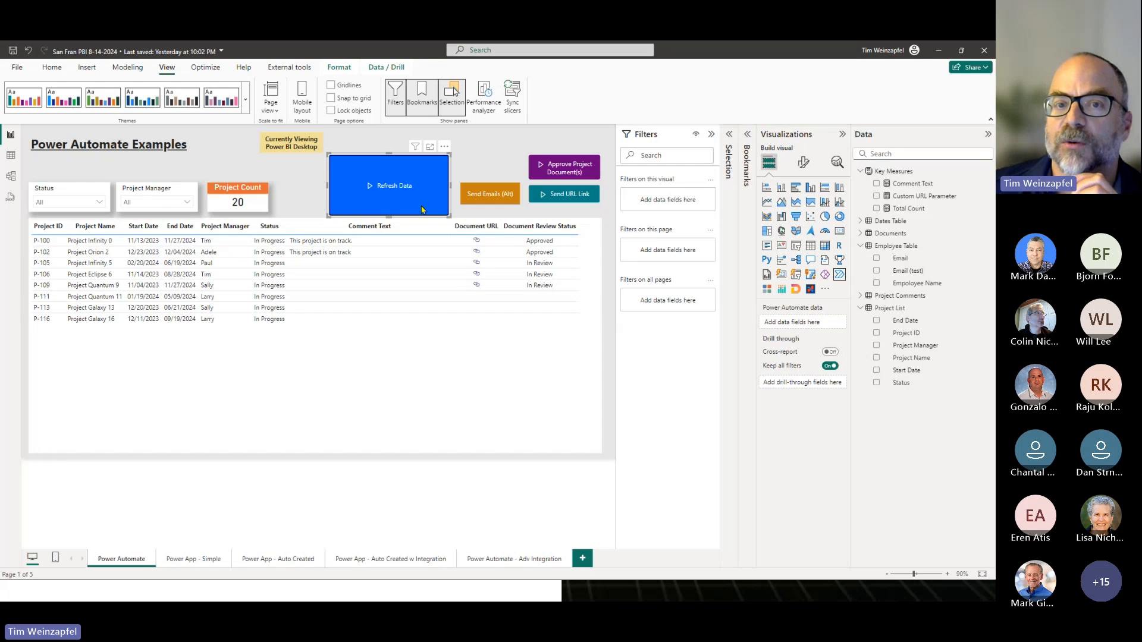
# - Shrink the Refresh Data button, then enlarge the Send Emails button and convert it to a table visual
pyautogui.click(491, 178)
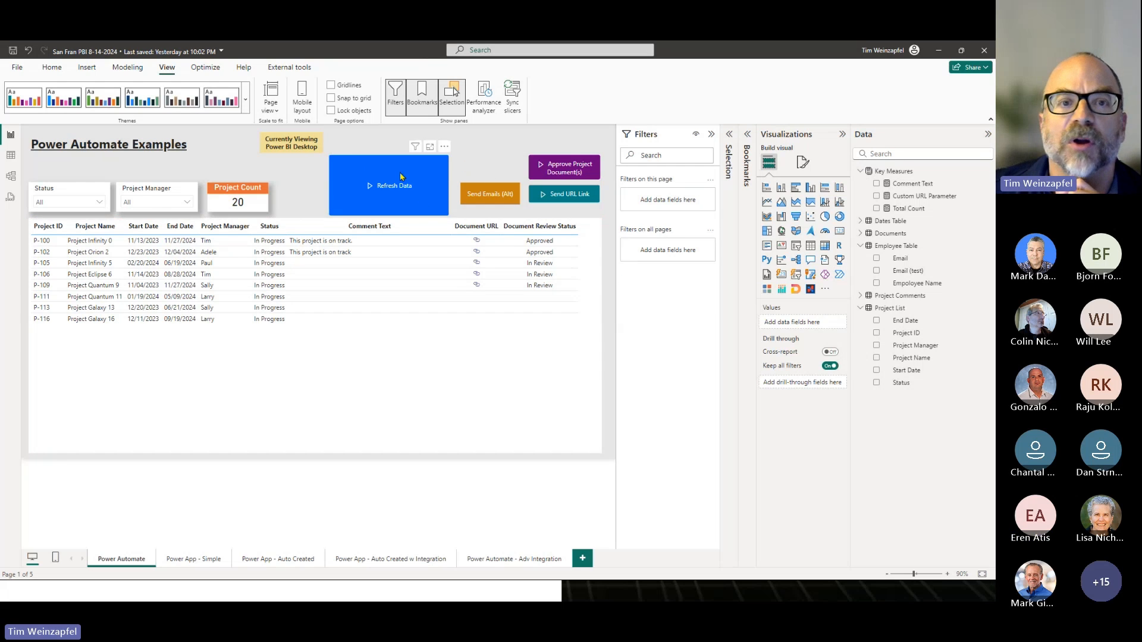
pyautogui.click(479, 155)
pyautogui.moveTo(480, 156); pyautogui.dragTo(475, 181)
pyautogui.click(398, 201)
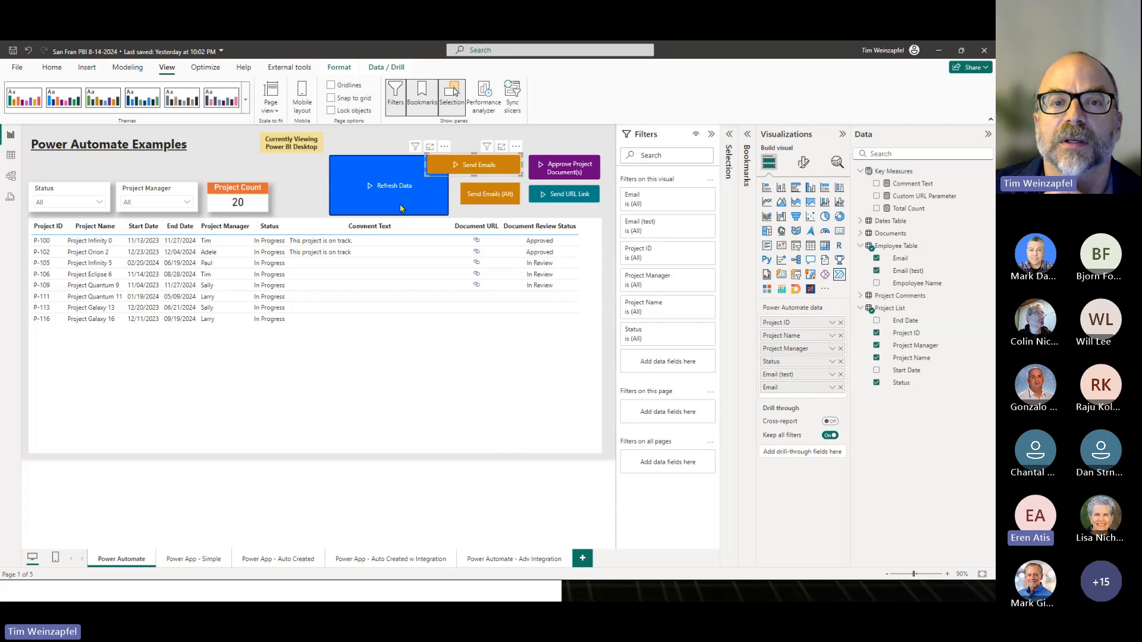
pyautogui.moveTo(330, 217); pyautogui.dragTo(371, 298)
pyautogui.click(426, 173)
pyautogui.click(810, 245)
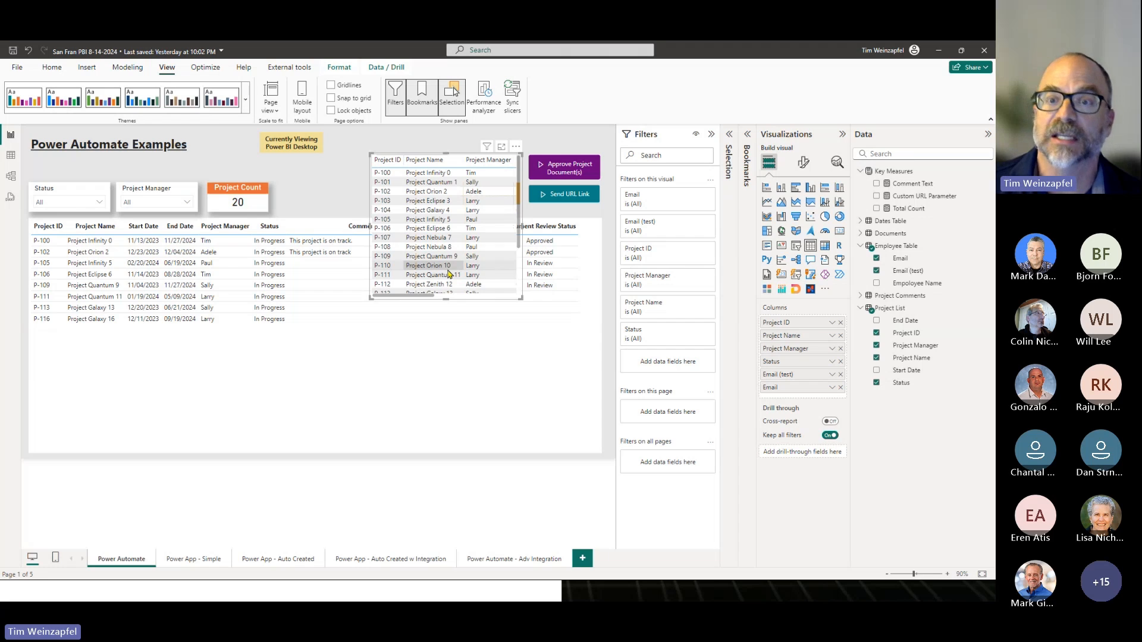
# - Select the P-102 row in the projects table and move the converted Send Emails table up to examine its filtered records
pyautogui.click(59, 254)
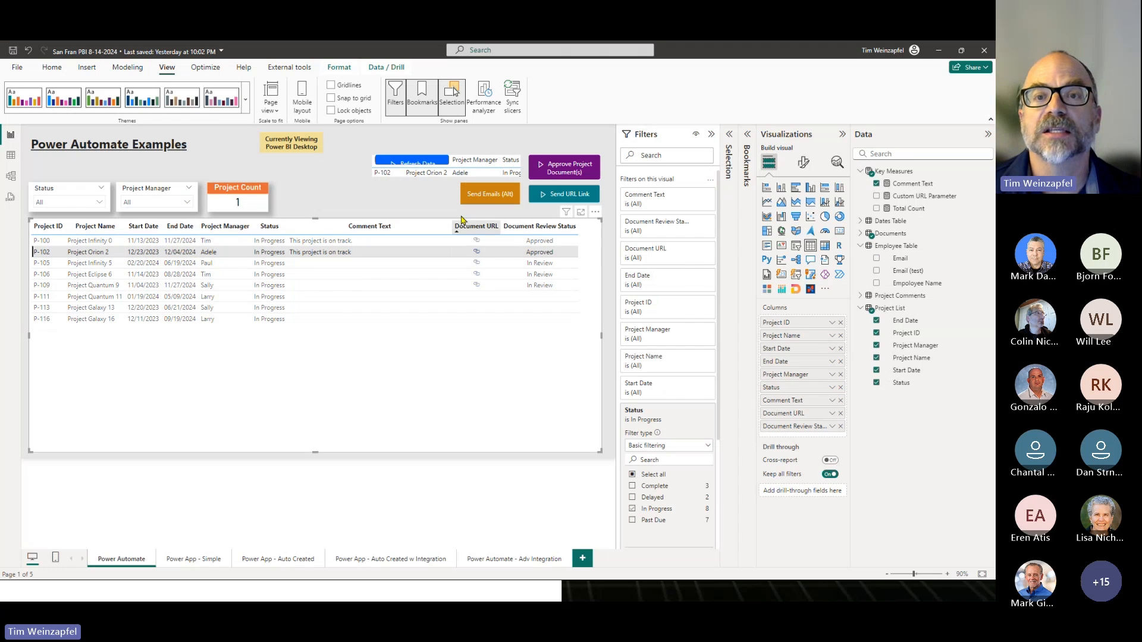
pyautogui.click(521, 181)
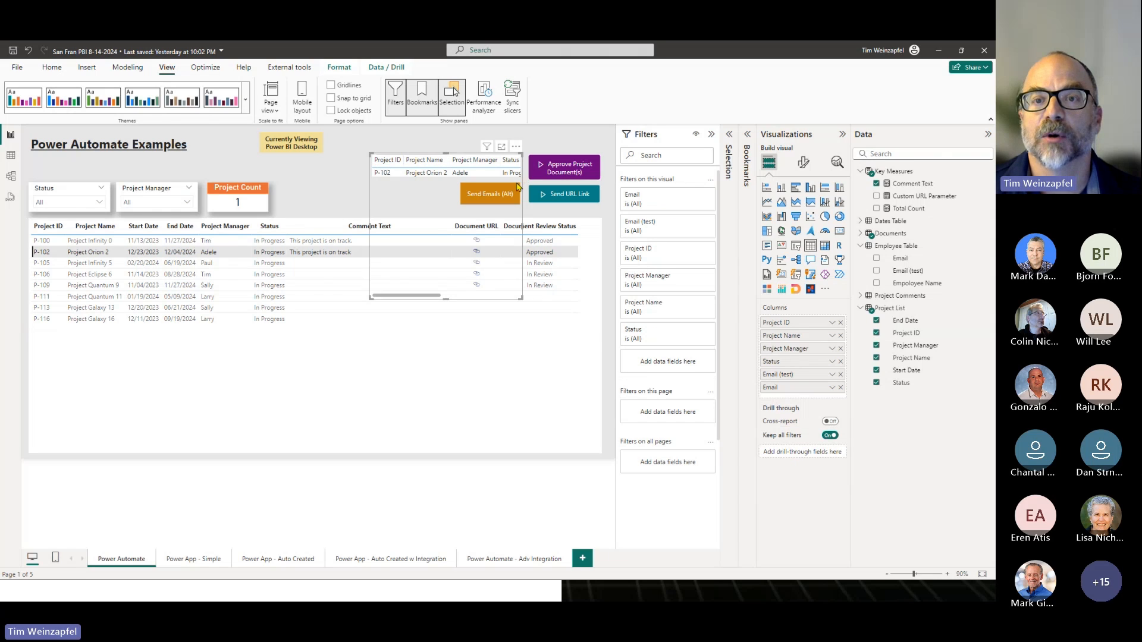
pyautogui.moveTo(394, 194); pyautogui.dragTo(361, 175)
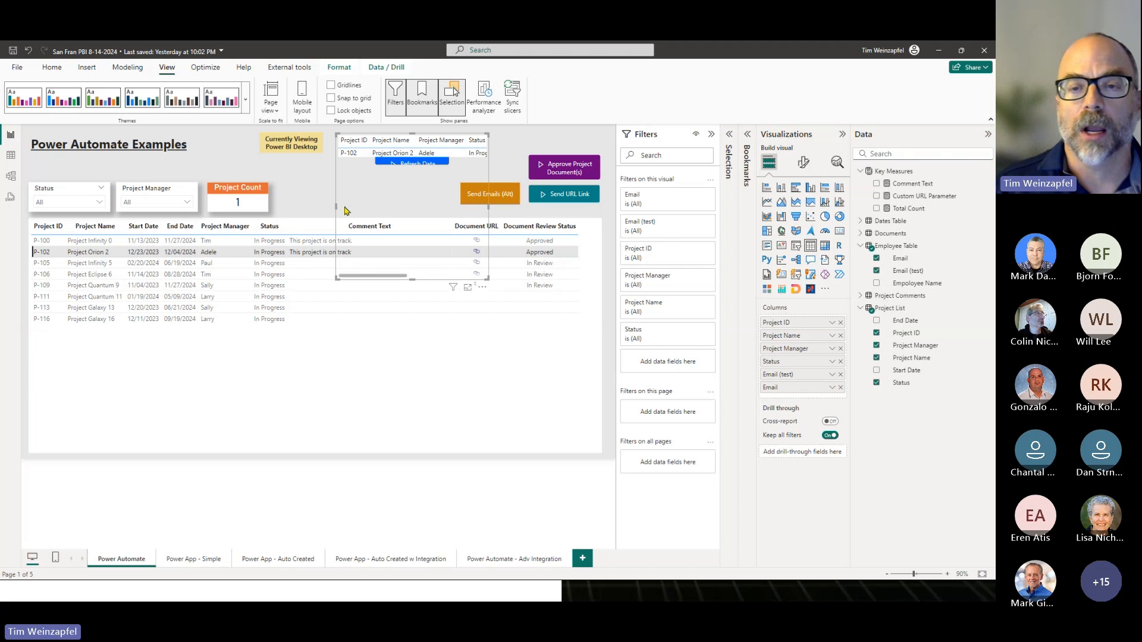
# - Convert the Send Emails table back to a Power Automate visual, shrink it, and restore the Refresh Data button's height
pyautogui.click(285, 226)
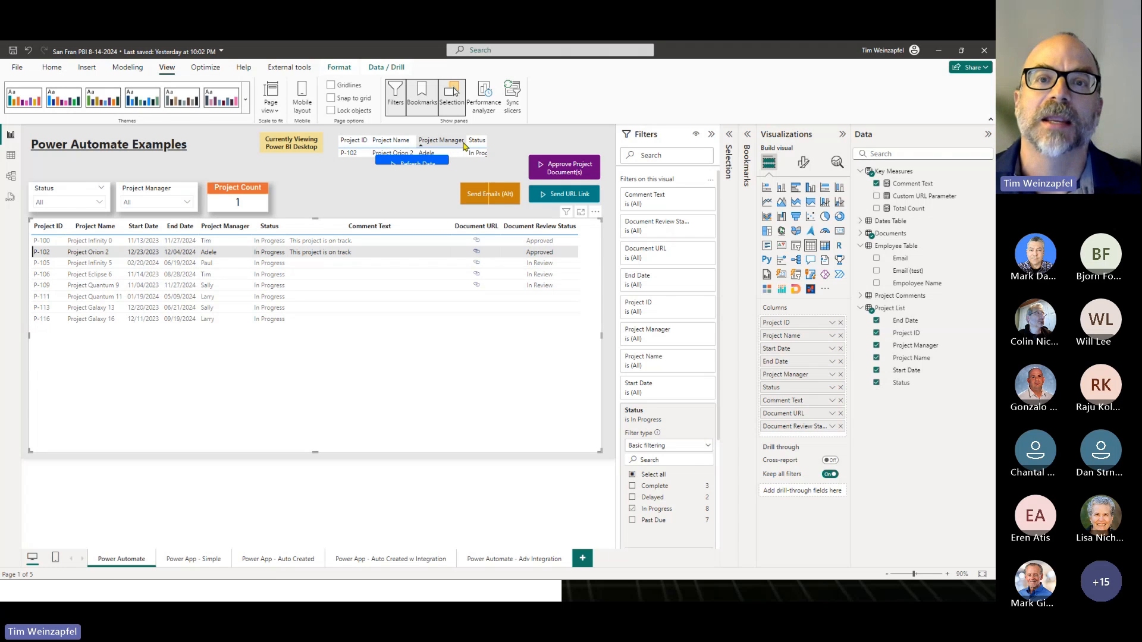
pyautogui.click(478, 171)
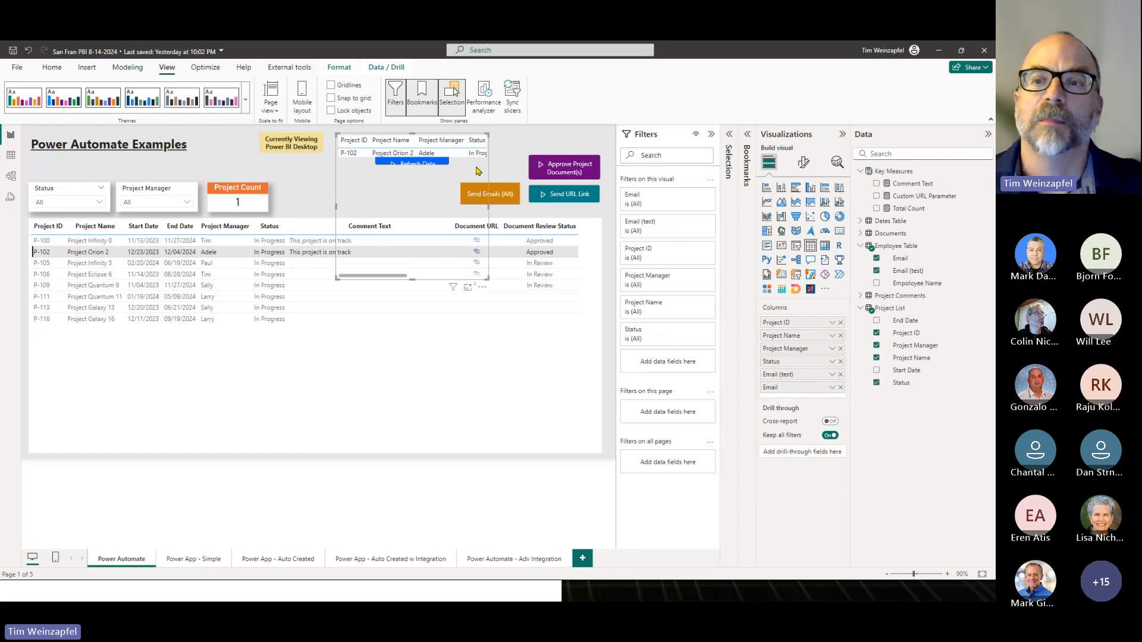
pyautogui.click(839, 274)
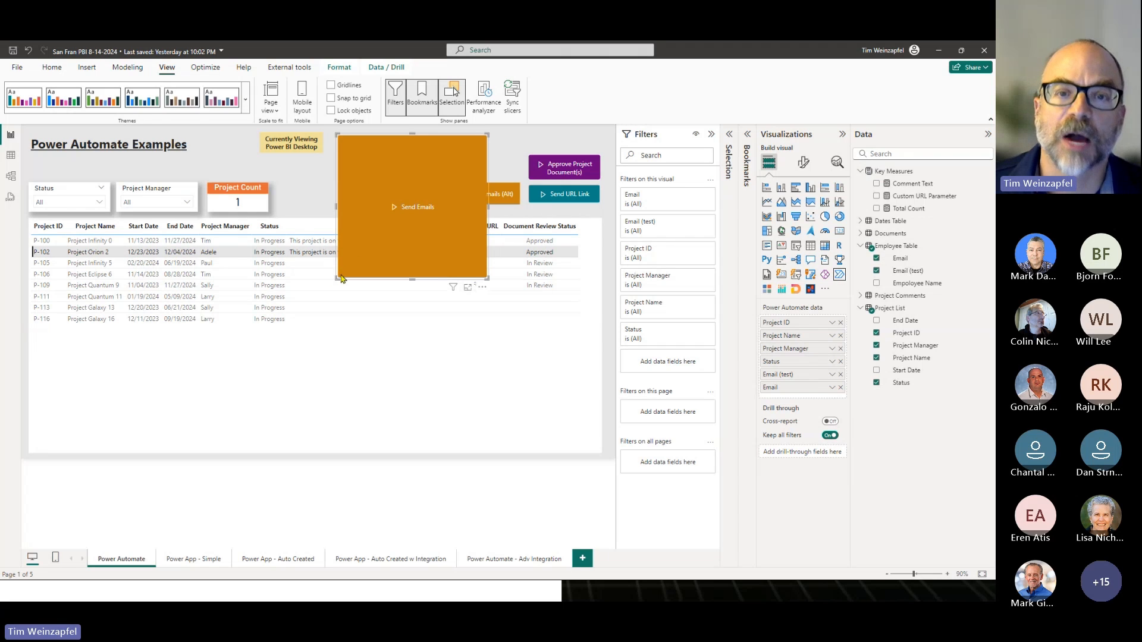
pyautogui.moveTo(338, 278); pyautogui.dragTo(520, 156)
pyautogui.click(351, 199)
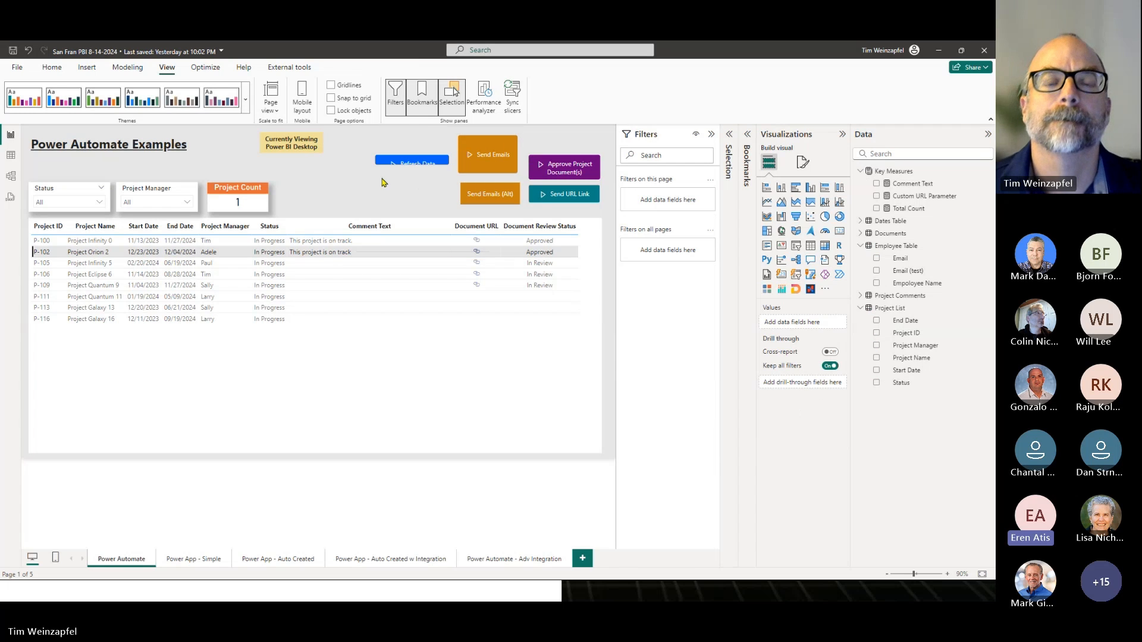
pyautogui.click(409, 166)
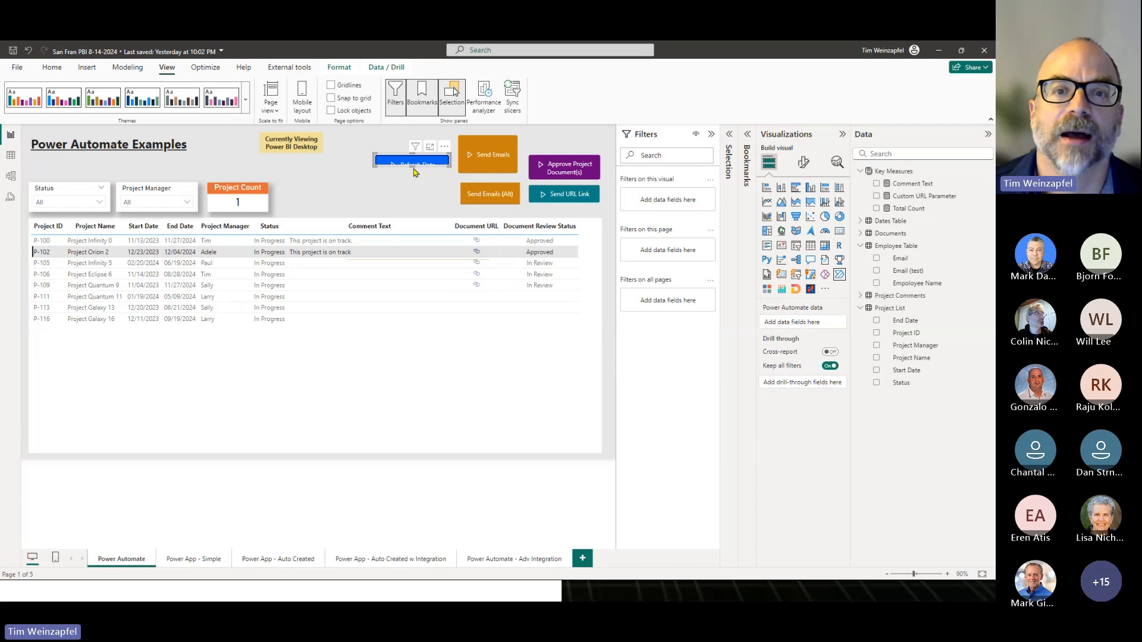
pyautogui.click(360, 187)
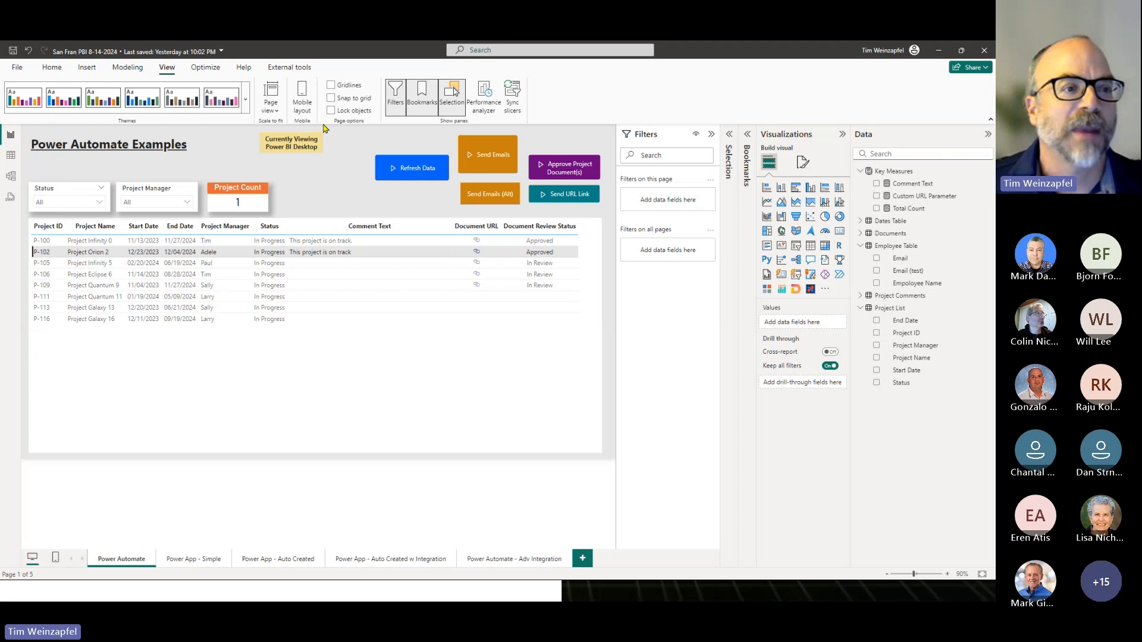
# - Set the Status slicer to Delayed and then to Past Due, and select the projects table to view its filters
pyautogui.click(55, 202)
pyautogui.click(63, 231)
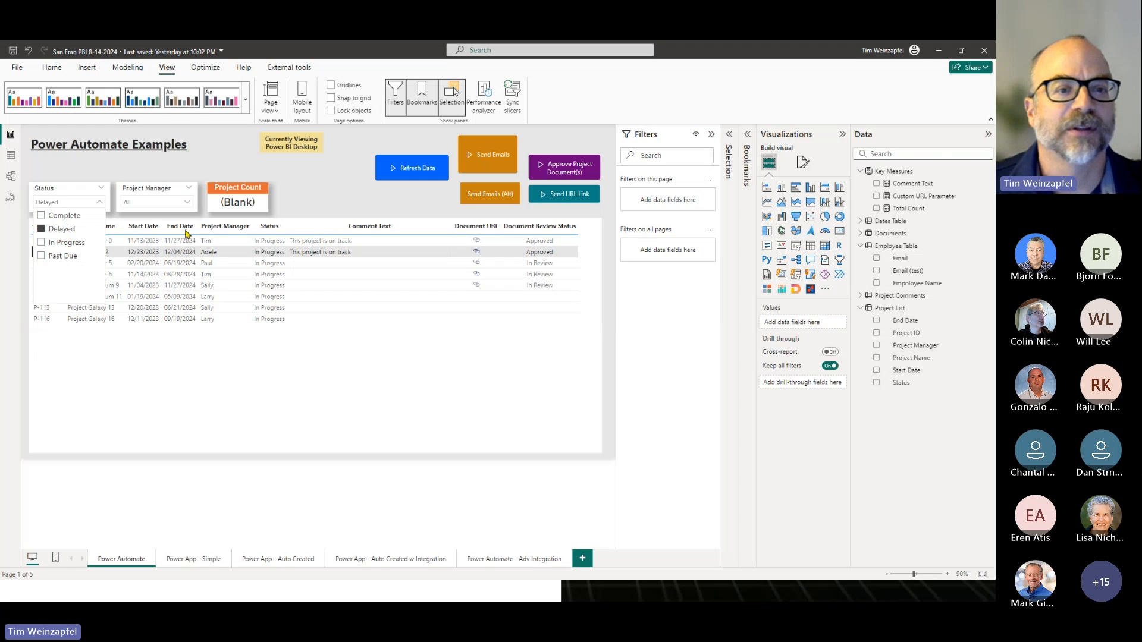
pyautogui.click(62, 257)
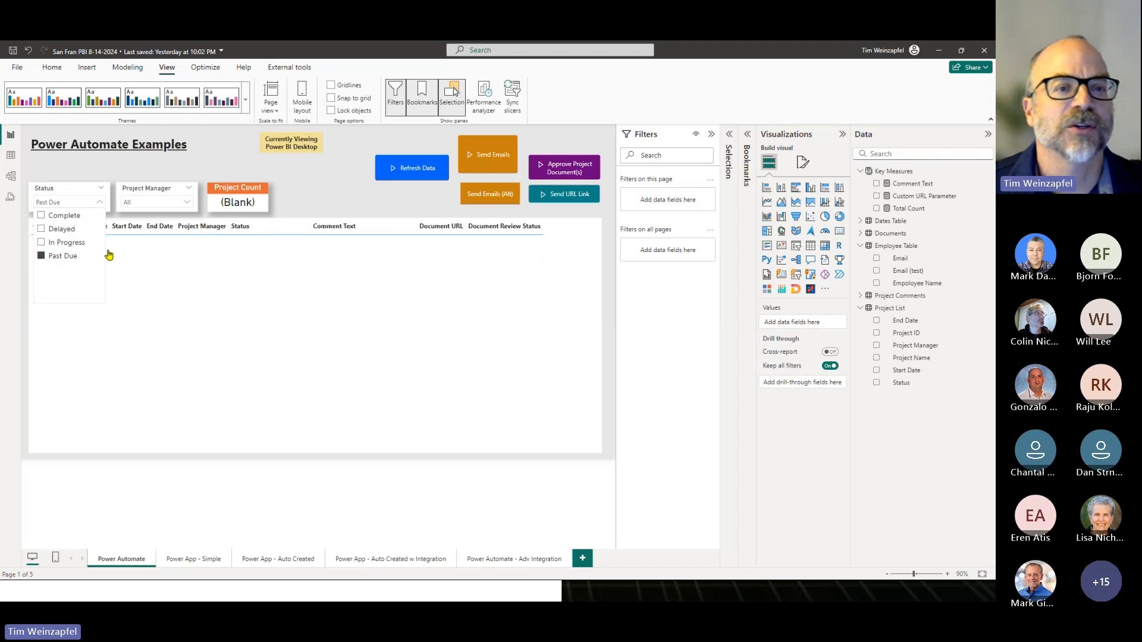
pyautogui.click(160, 212)
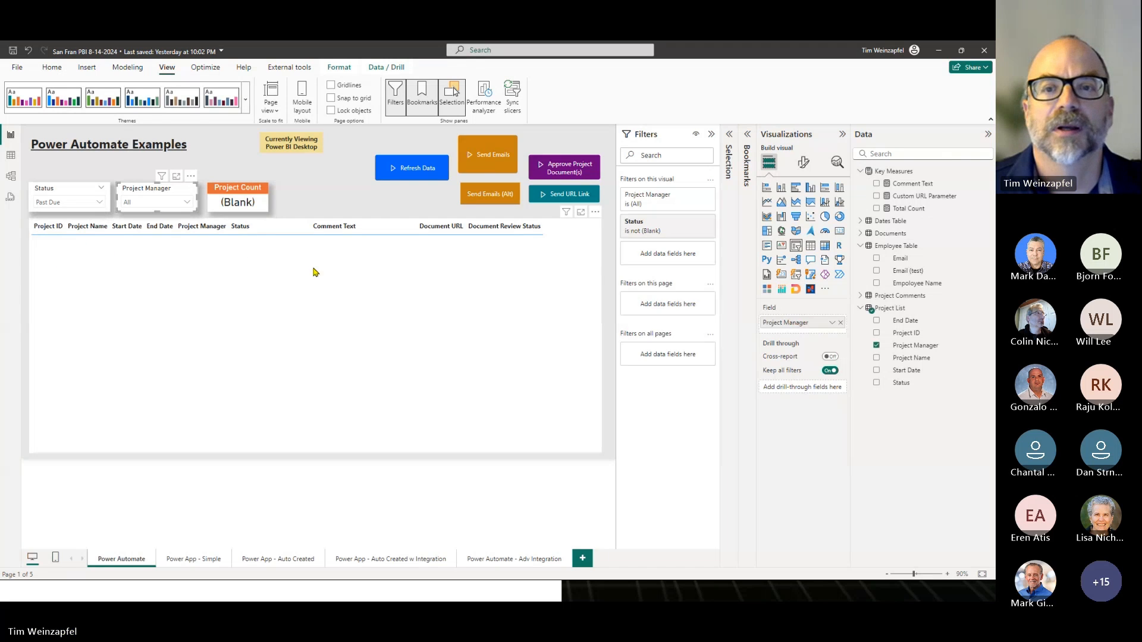
pyautogui.click(255, 267)
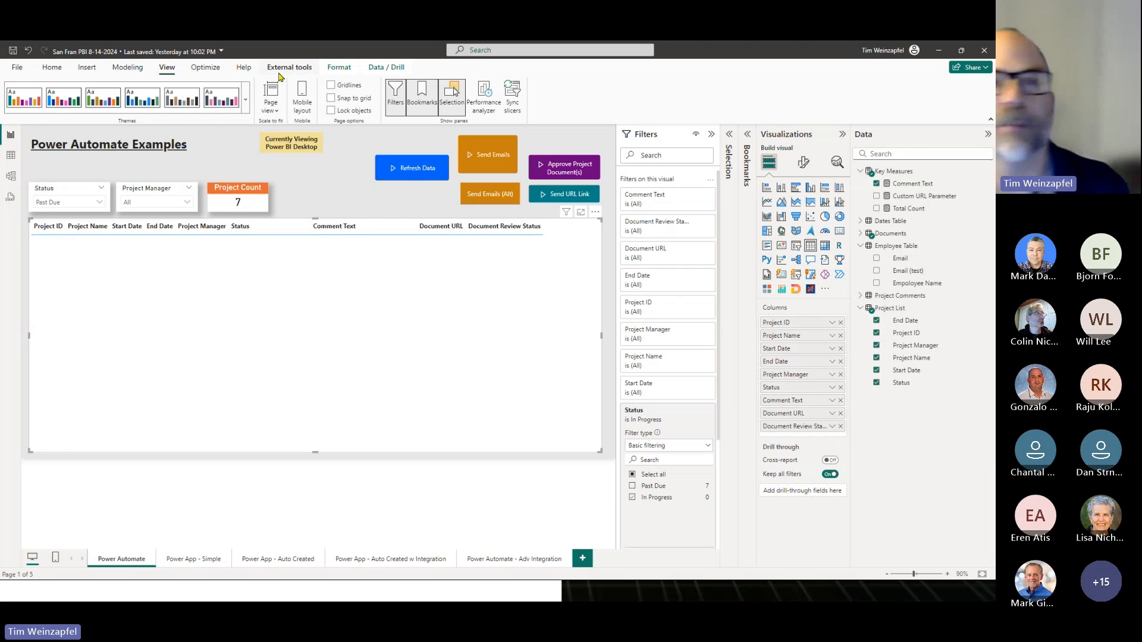
# - Switch to the report in the browser, open the Power App - Simple page, and start the embedded Employee Engagement Survey
pyautogui.hotkey('alt', 'Tab')
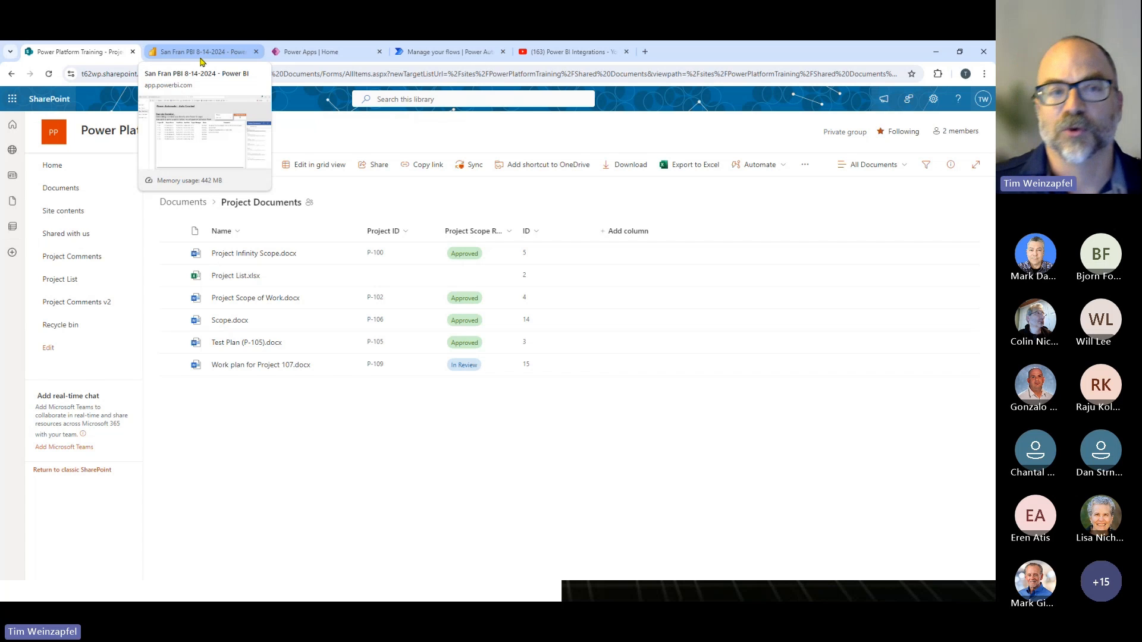
pyautogui.click(200, 54)
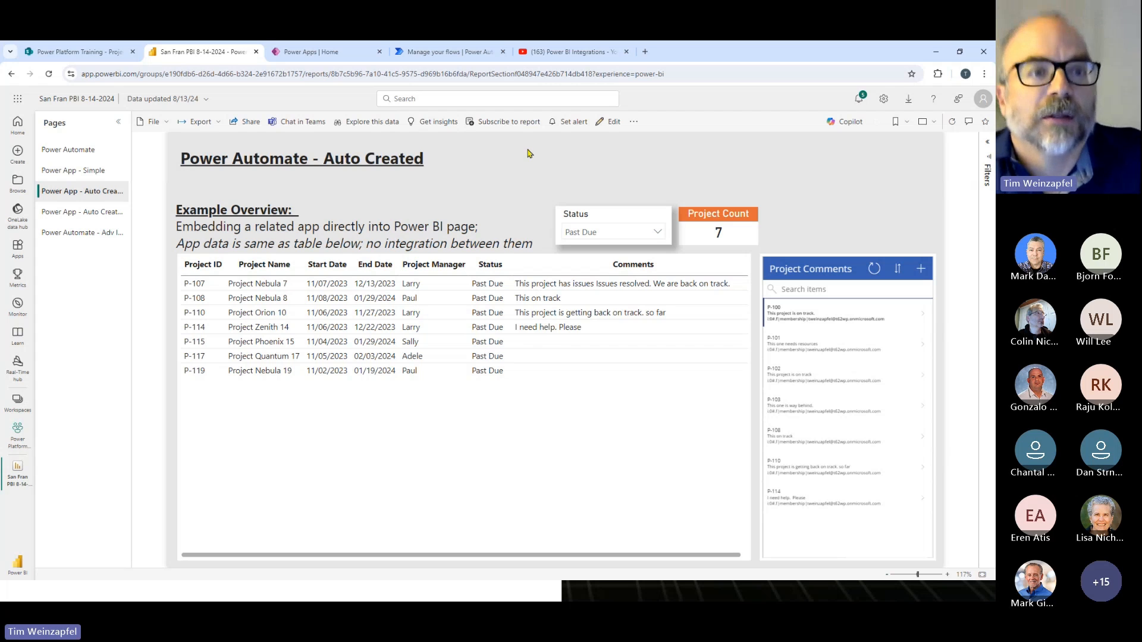
pyautogui.click(77, 171)
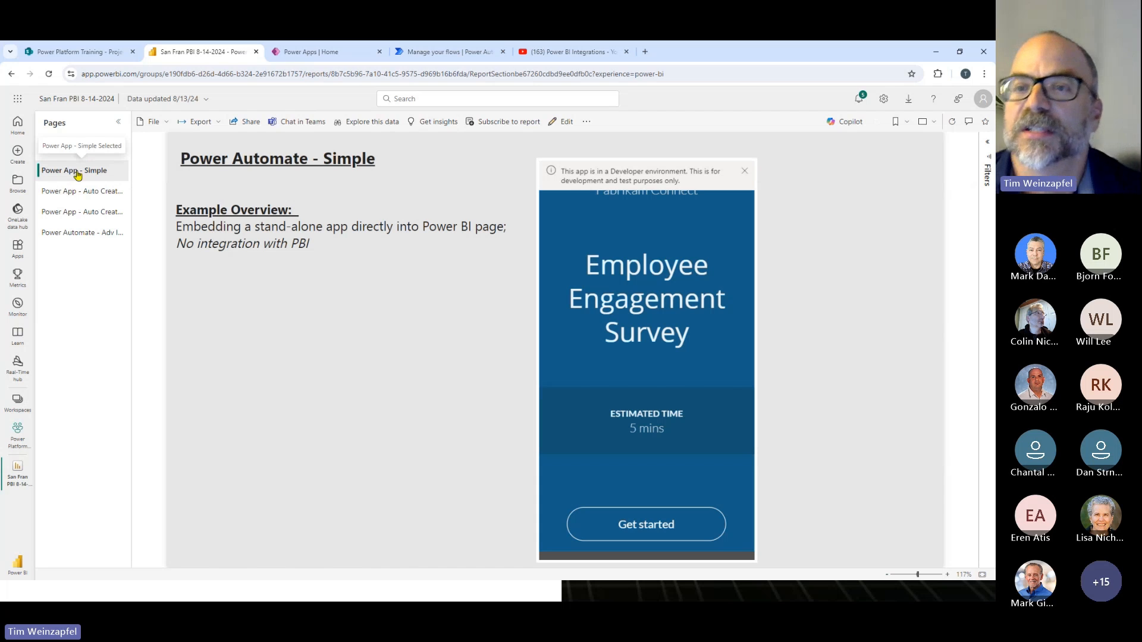
pyautogui.click(744, 172)
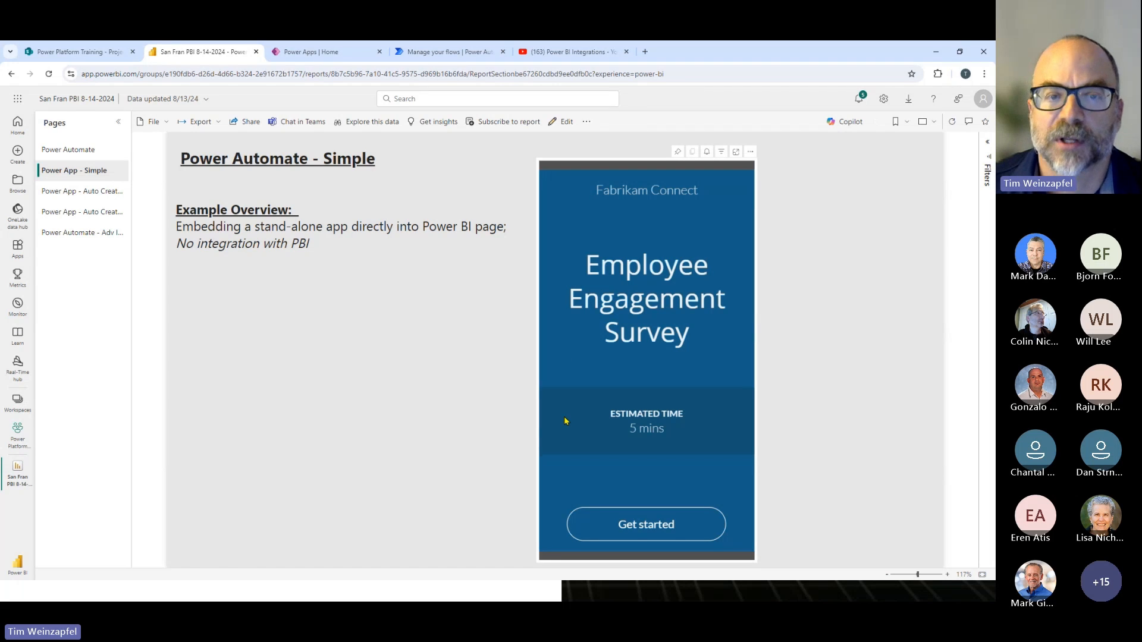
pyautogui.click(654, 524)
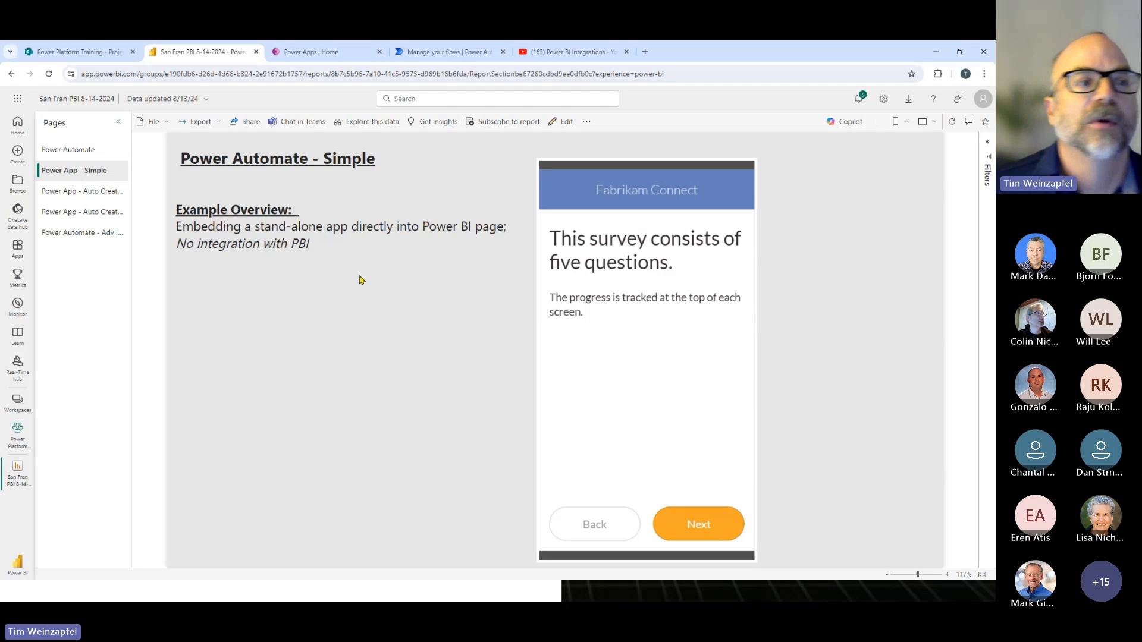
# - Open the Power App - Auto Created report page and compare its data with the Project Comments list in SharePoint
pyautogui.click(91, 192)
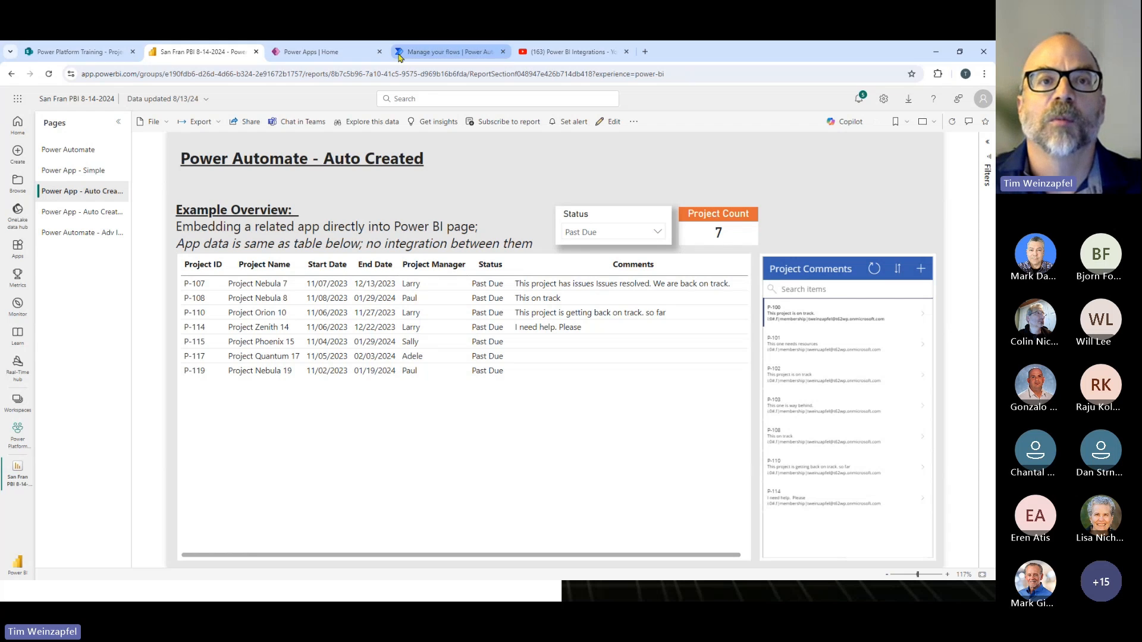
pyautogui.click(69, 54)
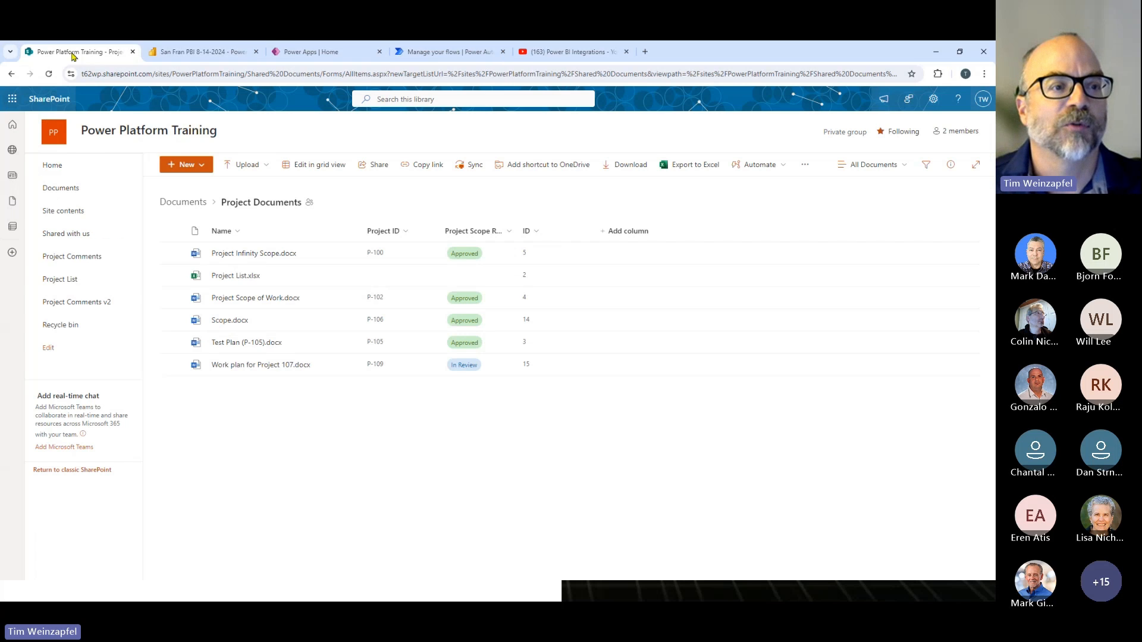
pyautogui.click(70, 262)
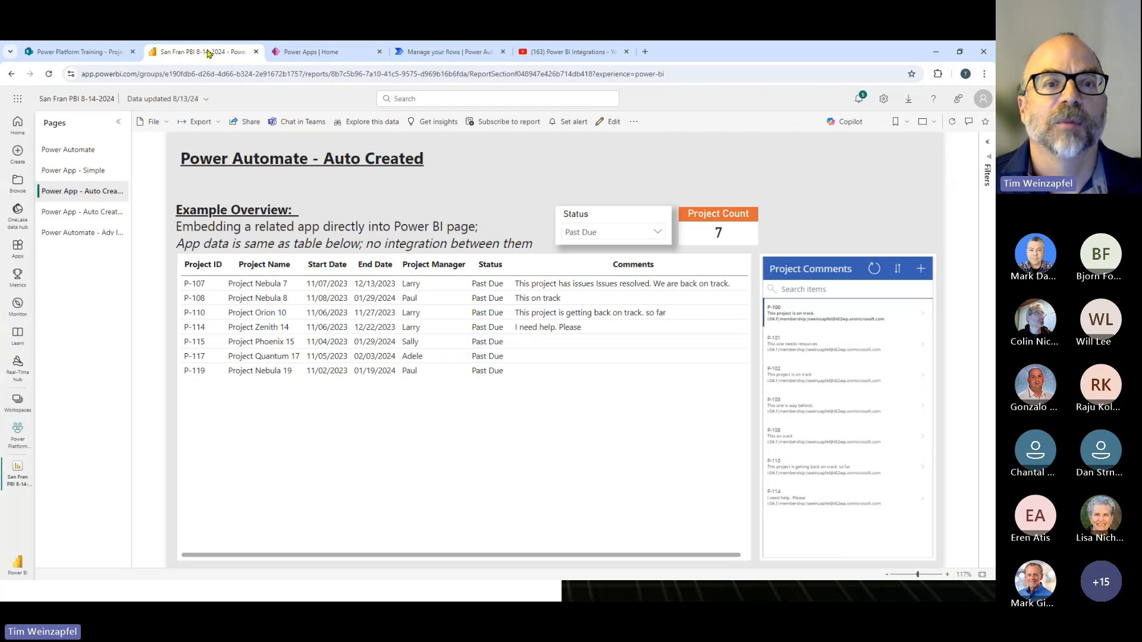
pyautogui.click(202, 51)
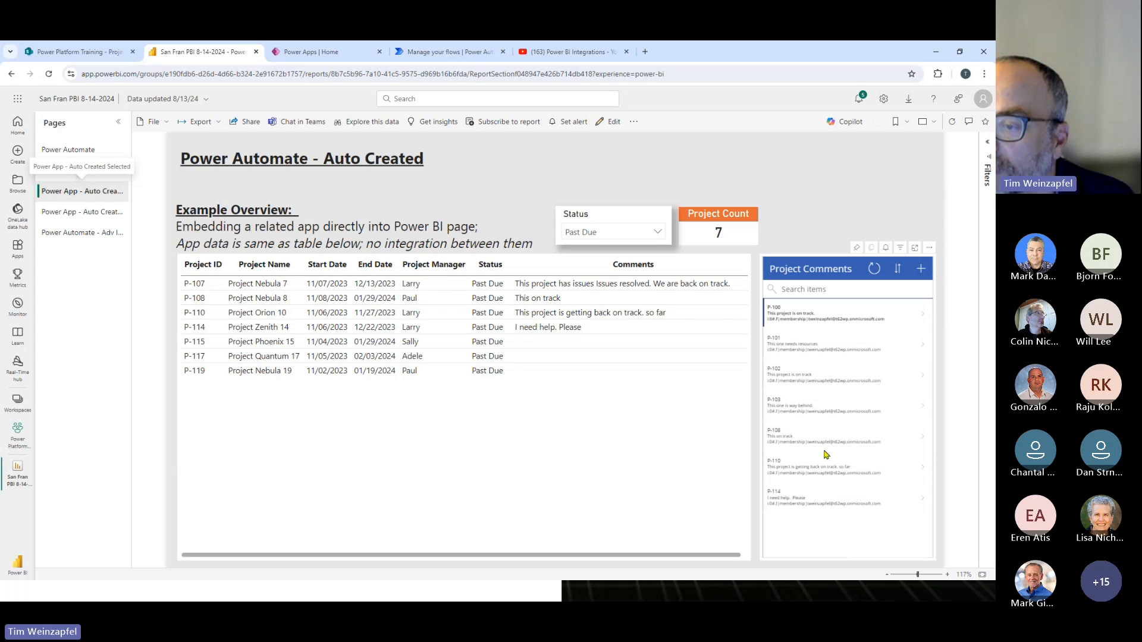
# - Open the P-114 record for editing in the embedded Project Comments app, then cancel the edit
pyautogui.click(836, 346)
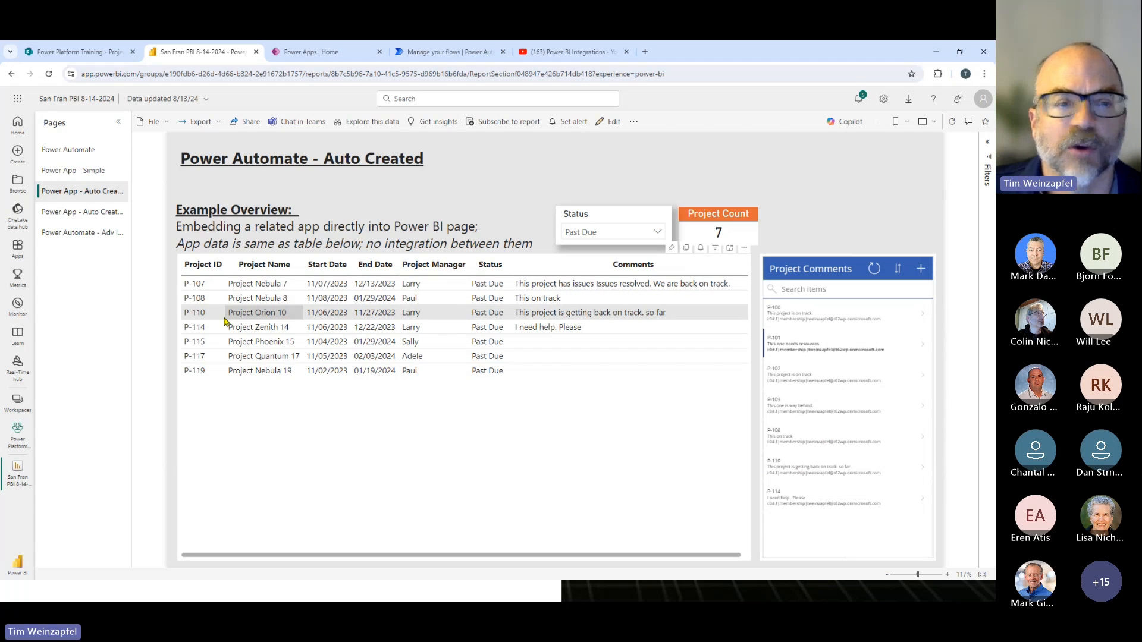
pyautogui.click(776, 497)
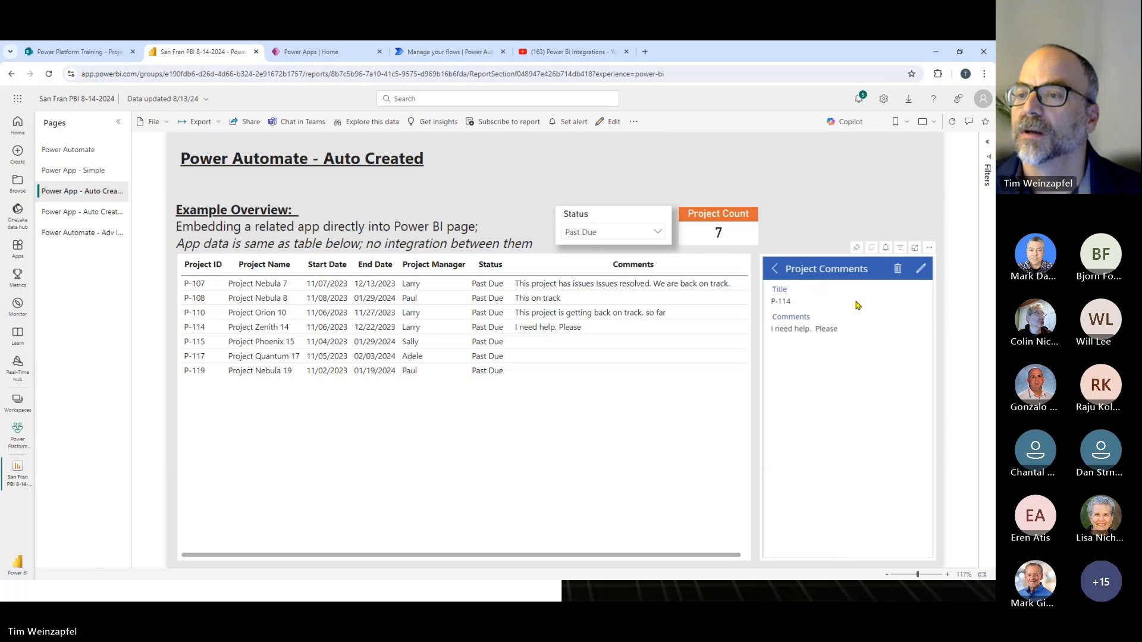
pyautogui.click(921, 275)
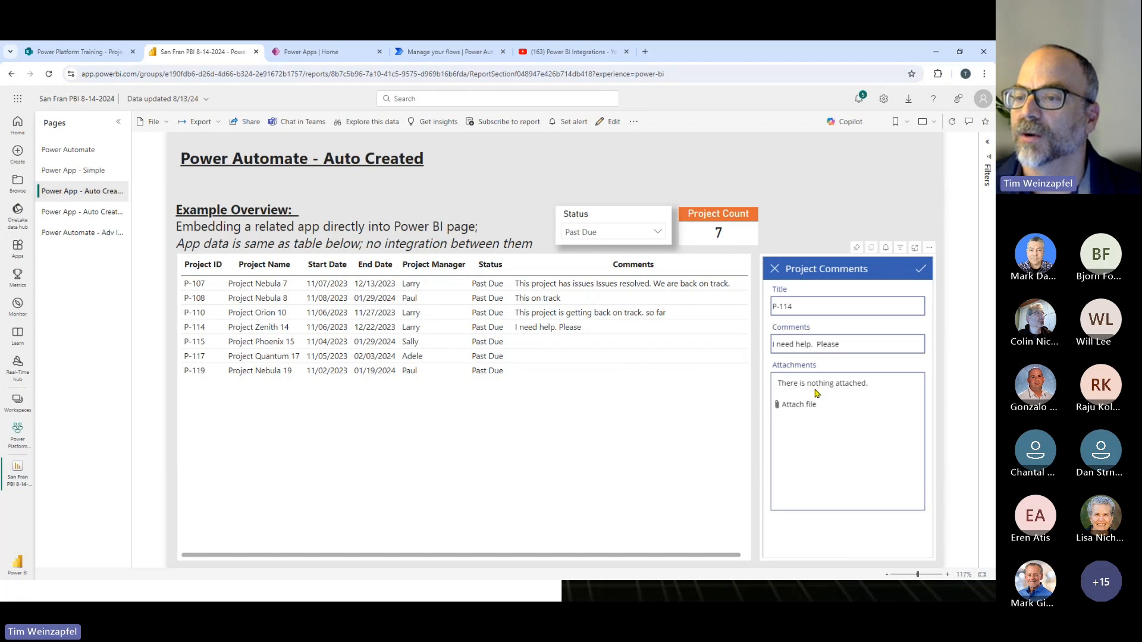
pyautogui.click(848, 339)
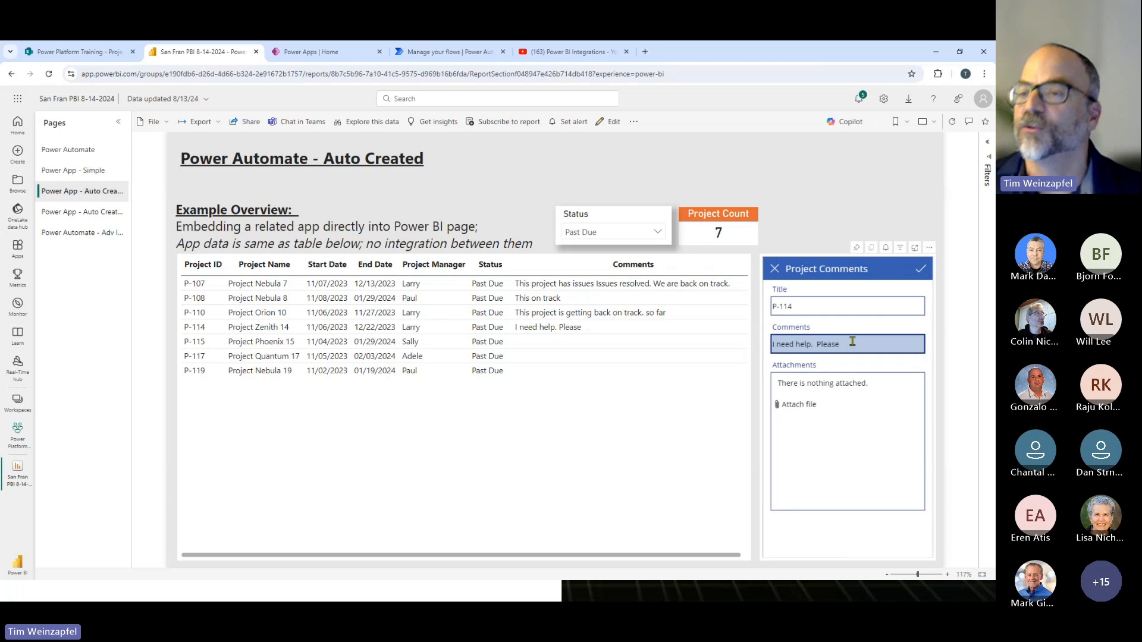
pyautogui.click(774, 269)
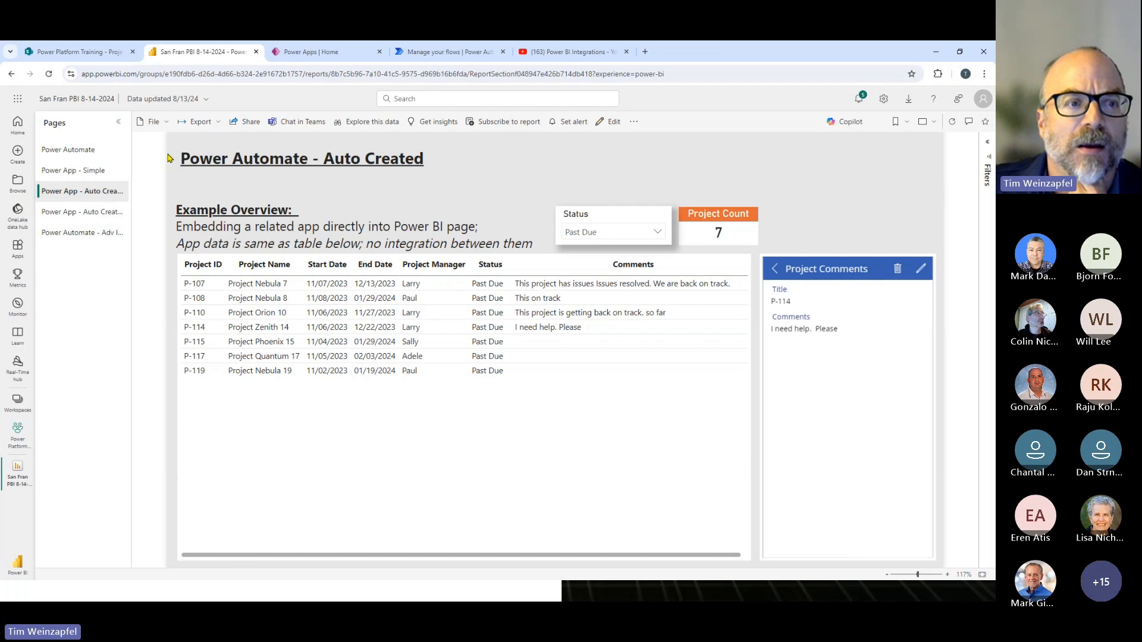
# - On the Power App - Auto Created w Integration page, select project P-108 and update its comment to "This on track. We're about done."
pyautogui.click(74, 213)
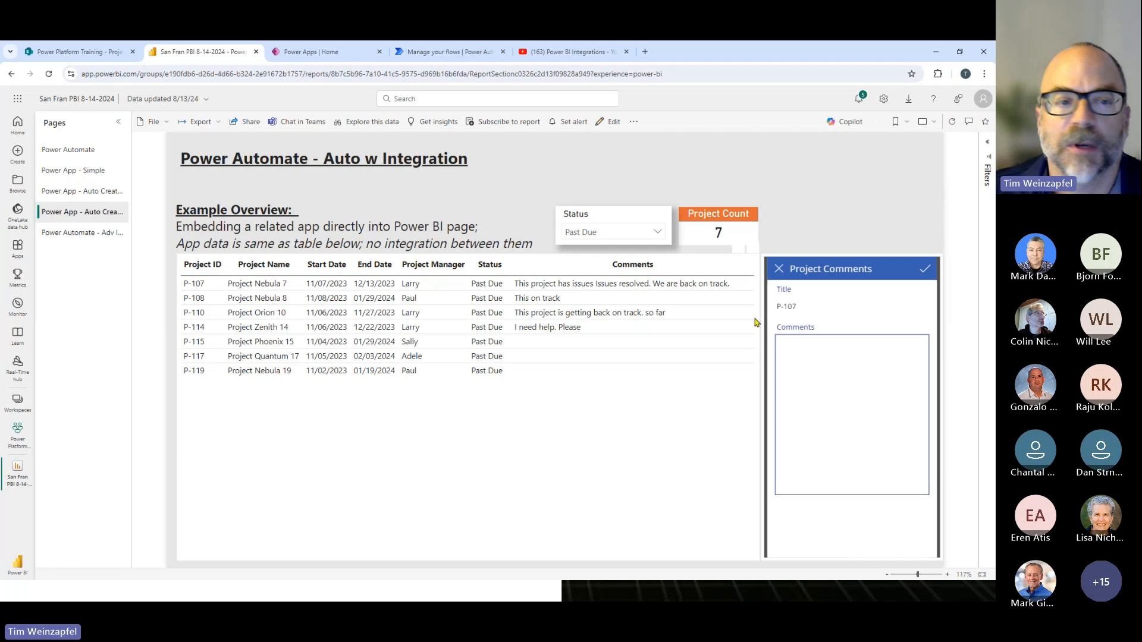
pyautogui.click(249, 303)
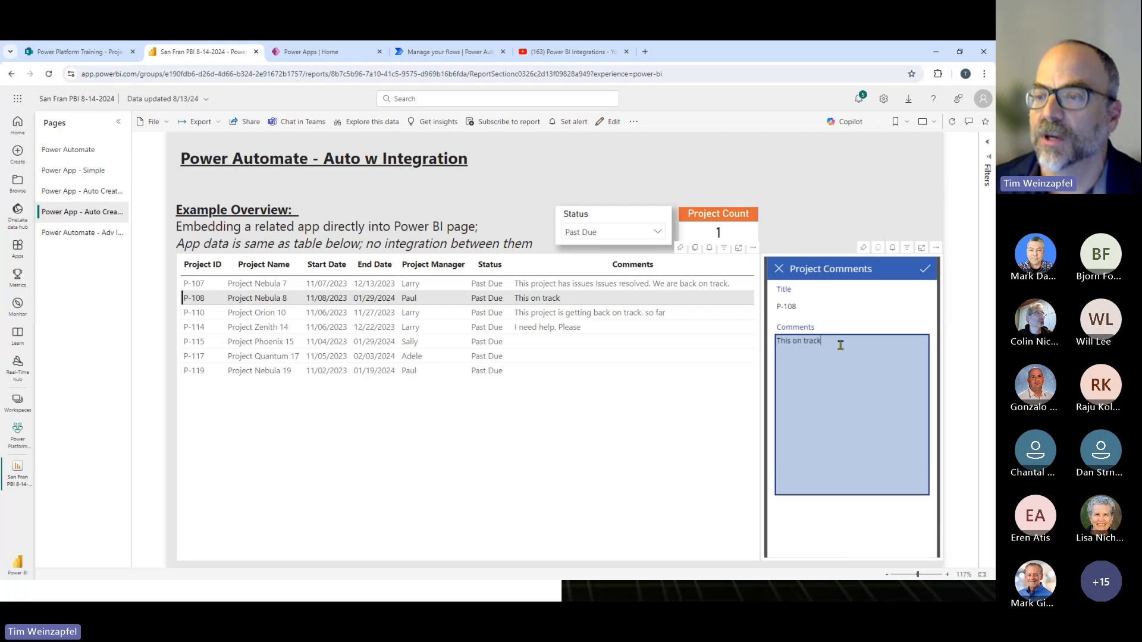
pyautogui.write("We're giubg ti d")
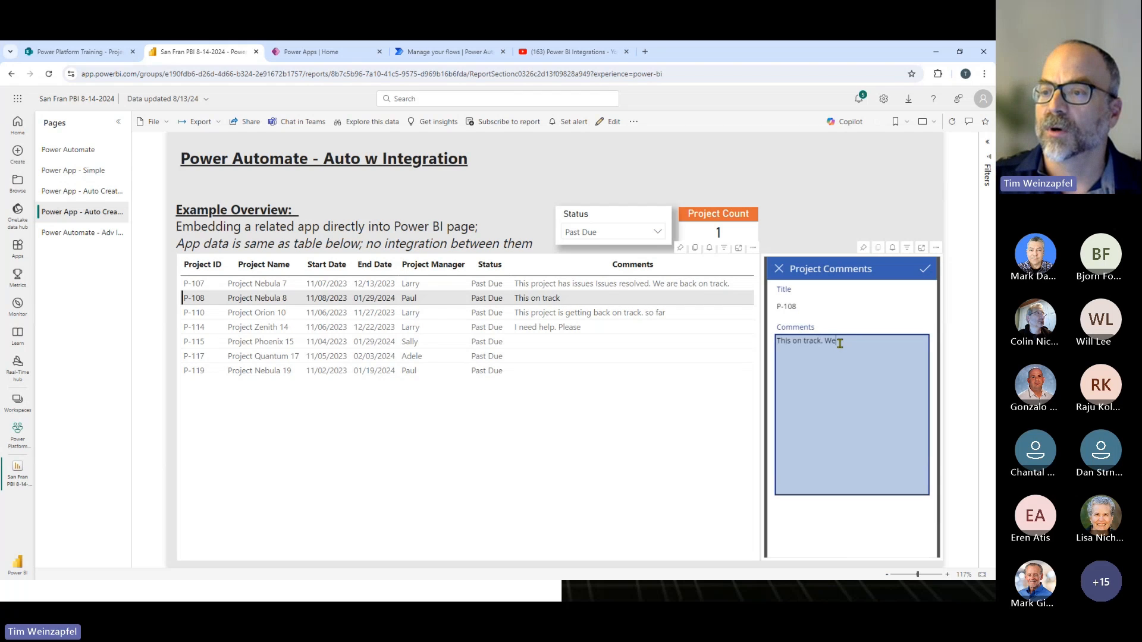
pyautogui.hotkey('shift', 'Left')
pyautogui.hotkey('shift', 'Left')
pyautogui.hotkey('shift', 'Left')
pyautogui.hotkey('shift', 'Left')
pyautogui.hotkey('shift', 'Left')
pyautogui.hotkey('shift', 'Left')
pyautogui.hotkey('shift', 'Left')
pyautogui.hotkey('shift', 'Left')
pyautogui.hotkey('shift', 'Left')
pyautogui.hotkey('shift', 'Left')
pyautogui.hotkey('shift', 'Left')
pyautogui.hotkey('shift', 'Left')
pyautogui.hotkey('shift', 'Left')
pyautogui.hotkey('shift', 'Left')
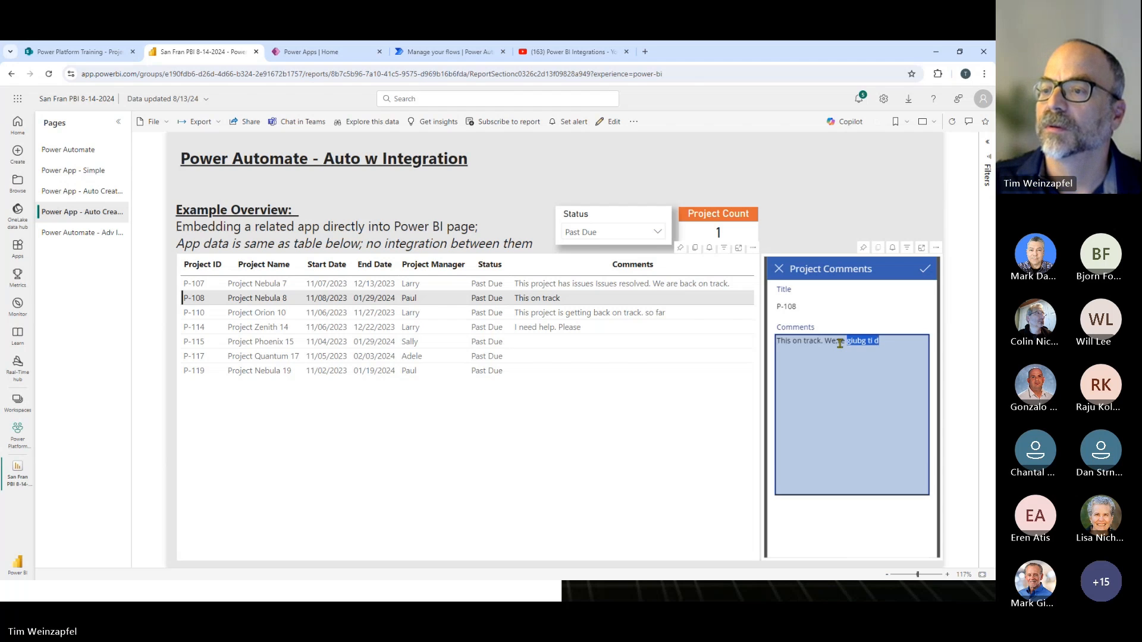
pyautogui.press('BackSpace')
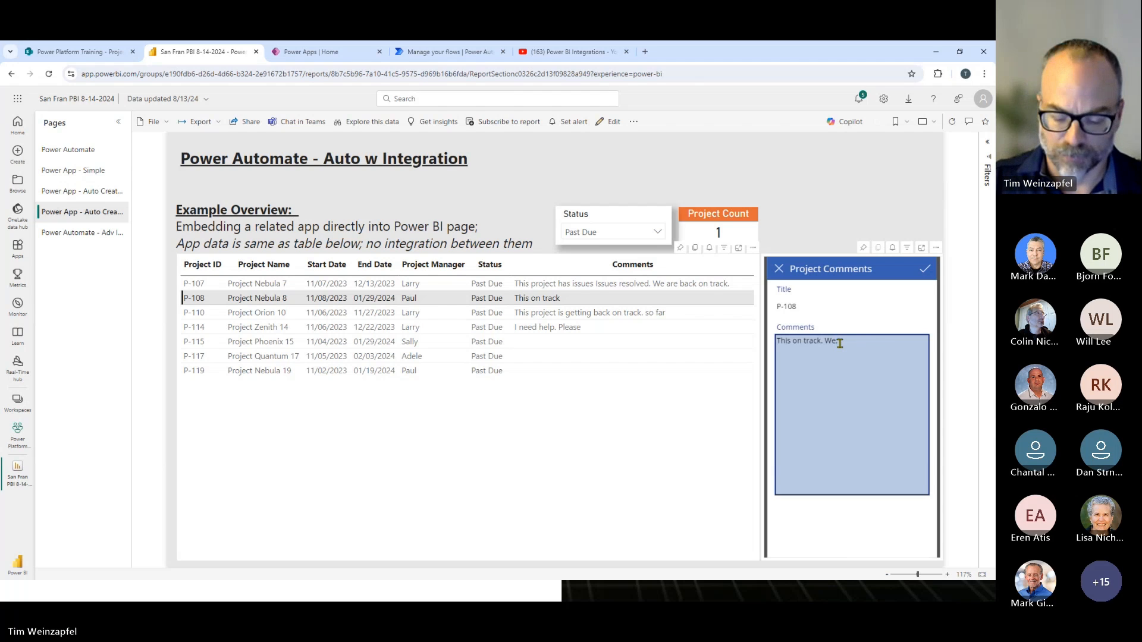
pyautogui.write(";'re about done.")
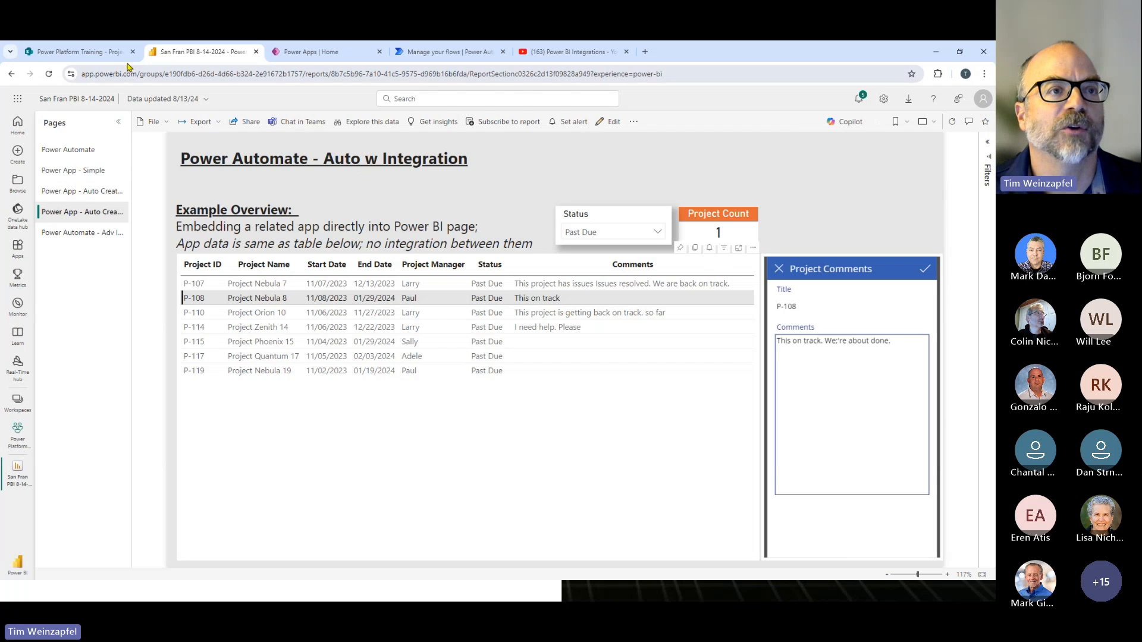
# - Switch to SharePoint and refresh the Project Comments list to check the comment for P-108
pyautogui.click(109, 54)
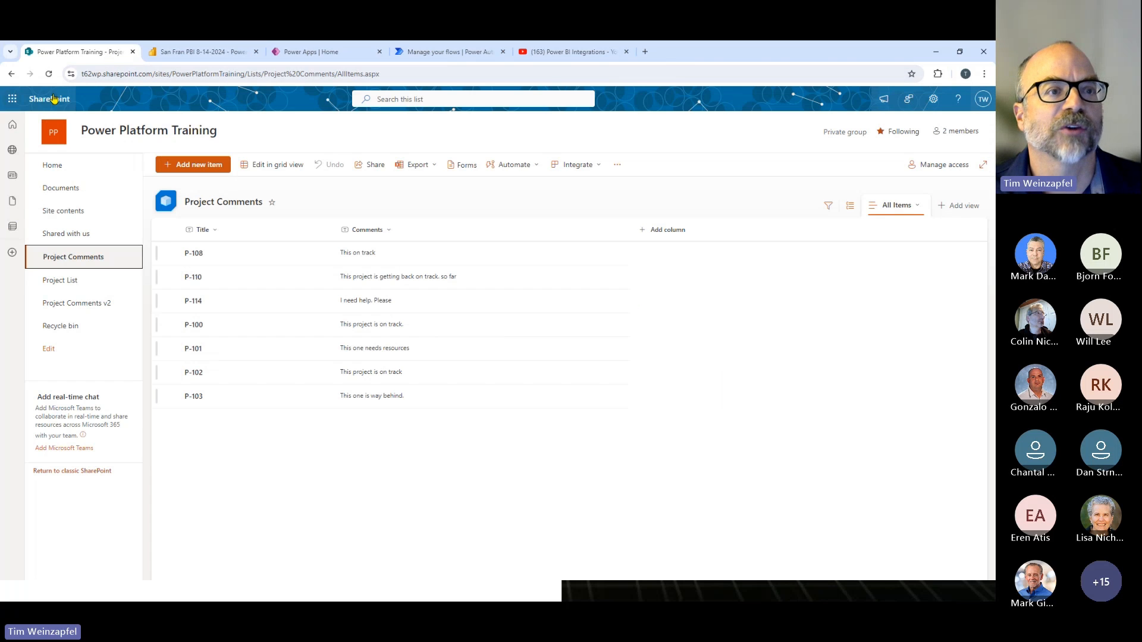
pyautogui.press('F5')
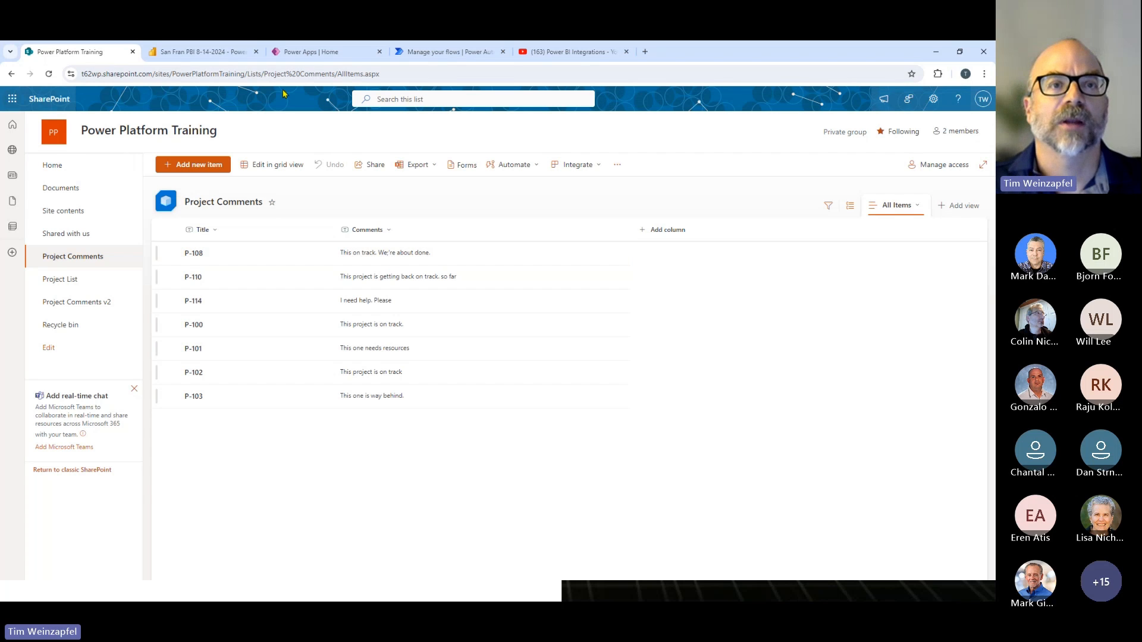
# - Switch back to the Power BI report, open the Power Automate - Adv Integration page, and dismiss the developer environment notice in the embedded app
pyautogui.click(202, 52)
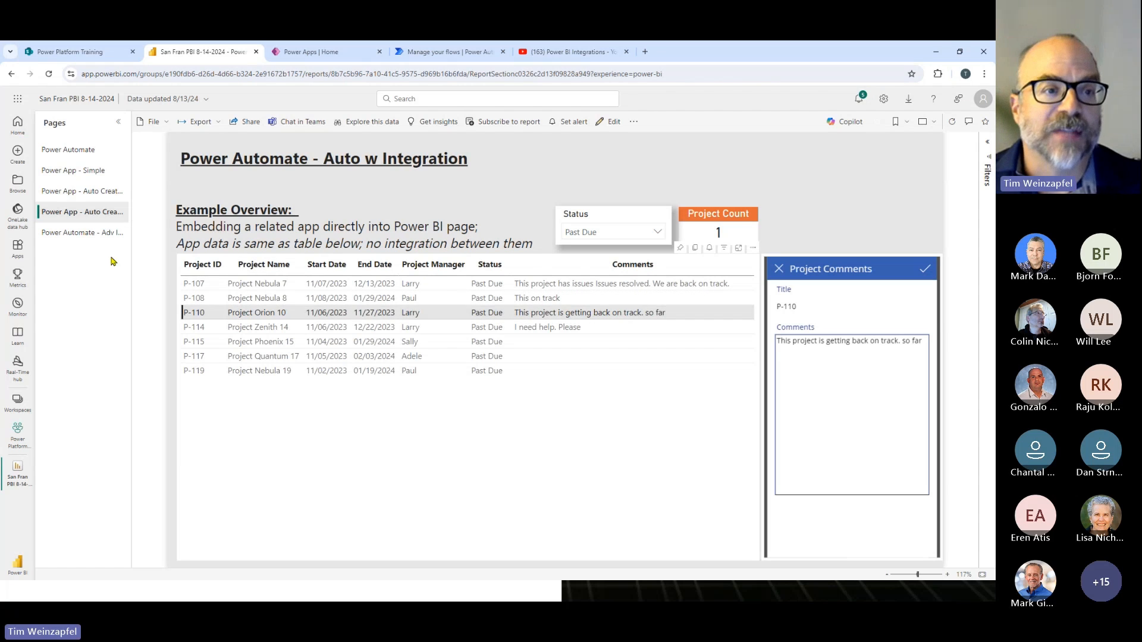
pyautogui.click(75, 240)
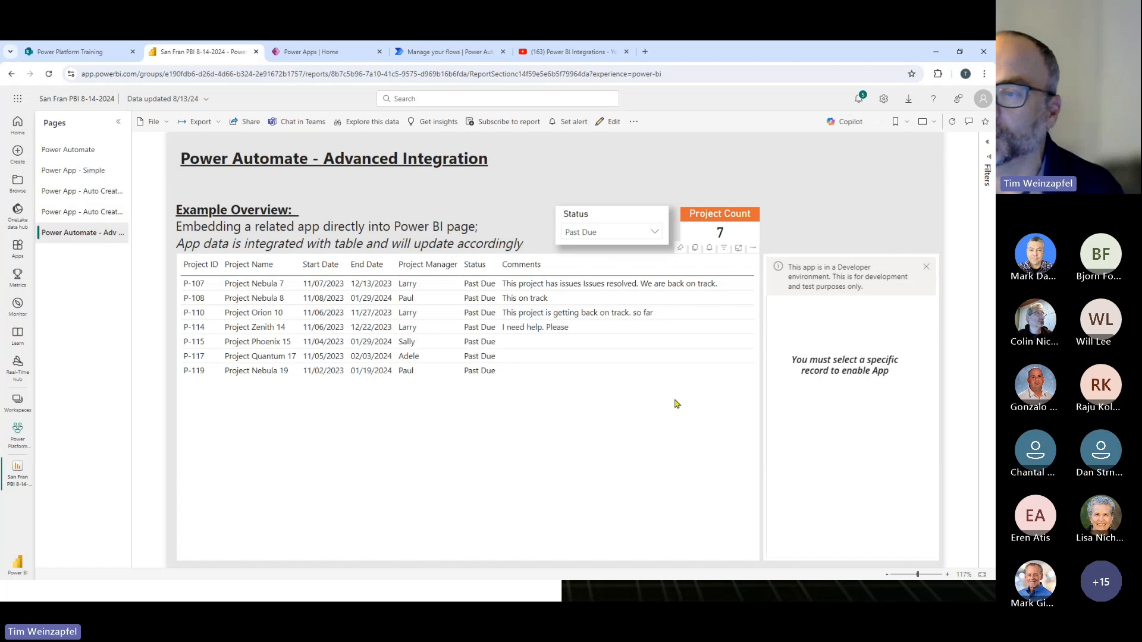
pyautogui.click(927, 271)
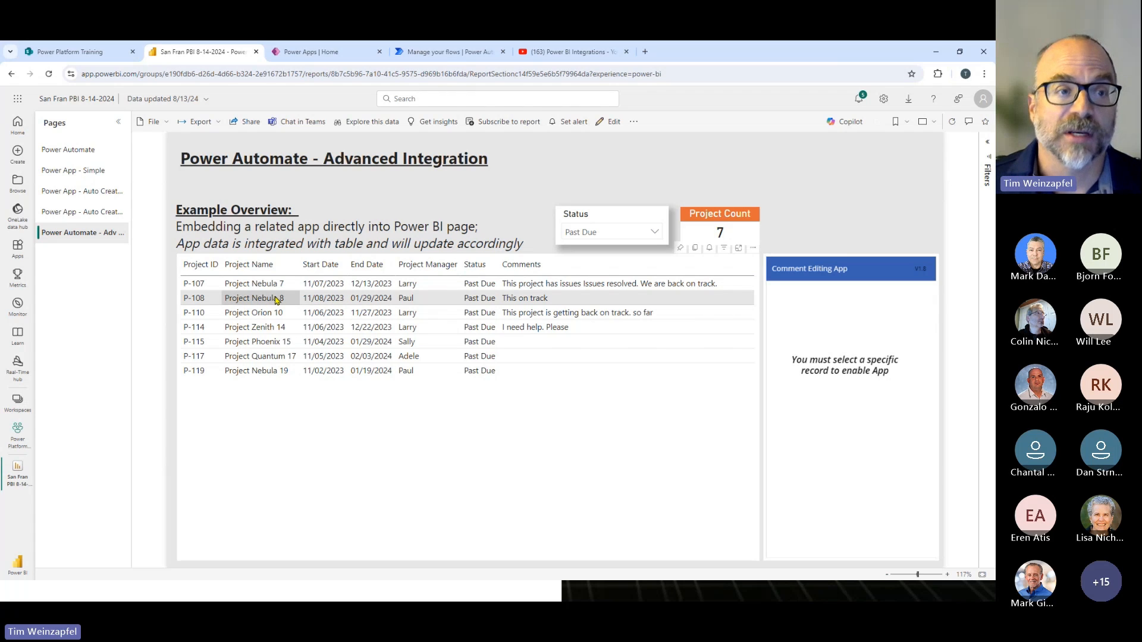
# - Open the Power App - Auto Created w Integration page for editing and remove its embedded Project Comments app visual
pyautogui.click(84, 213)
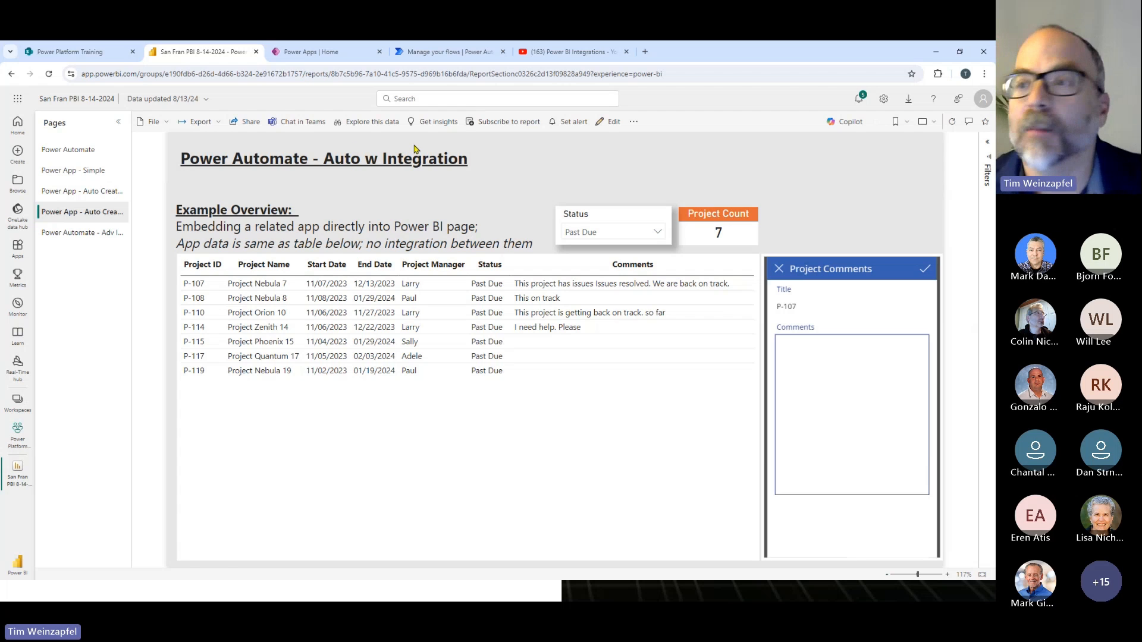
pyautogui.click(614, 123)
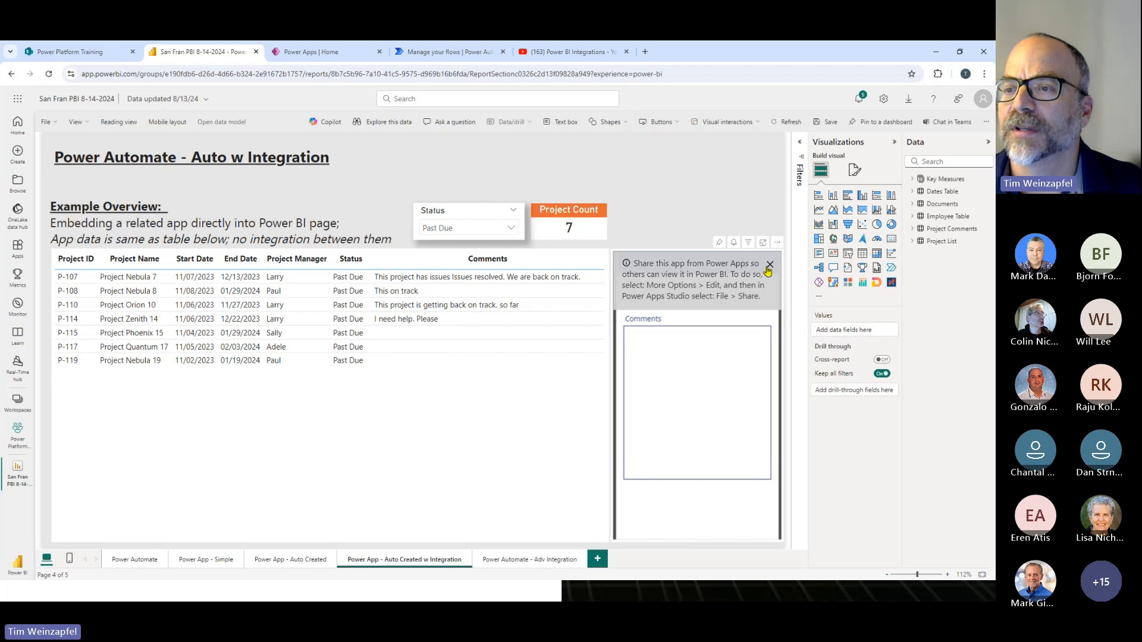
pyautogui.click(777, 243)
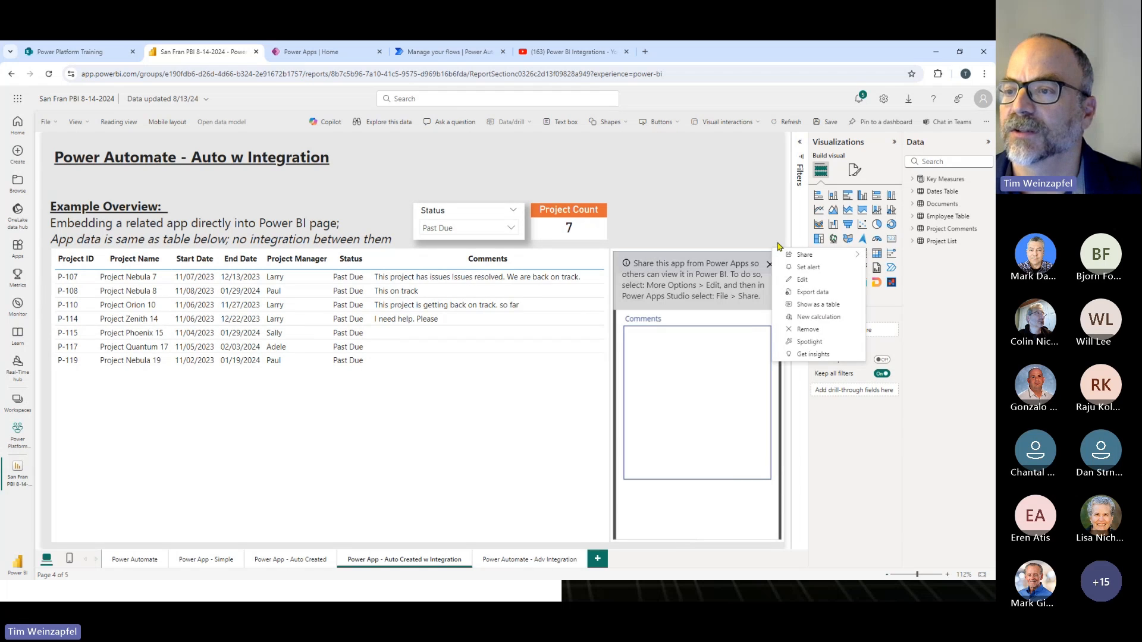
pyautogui.click(808, 329)
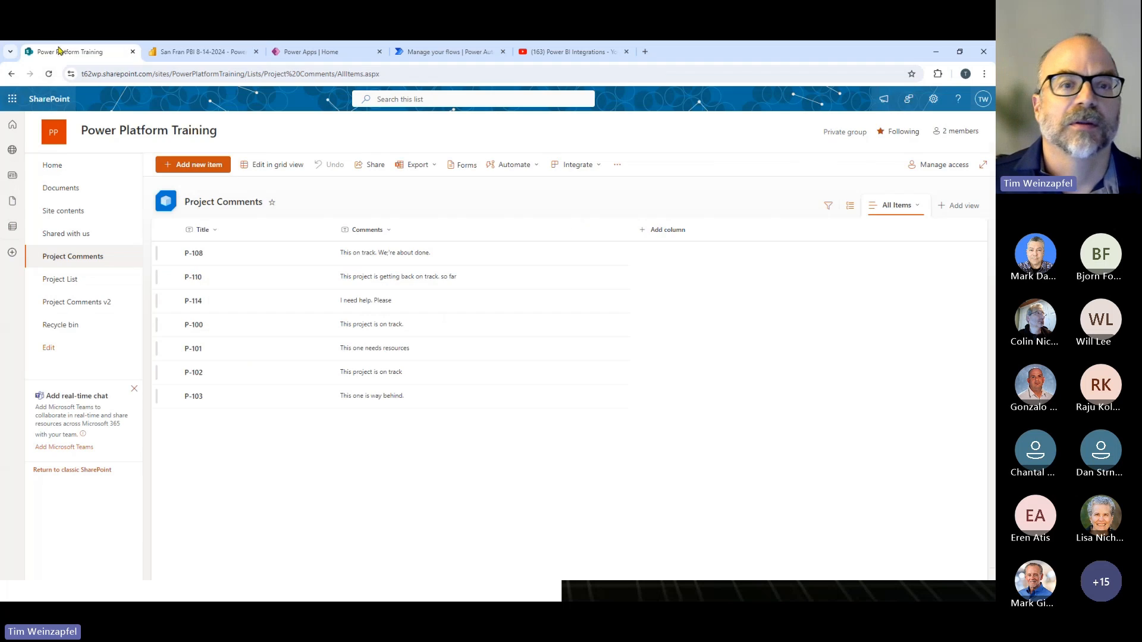
# - Switch to SharePoint, create a Power Apps app from the Project Comments list, and collapse BrowseScreen1 in the app's tree view
pyautogui.click(80, 51)
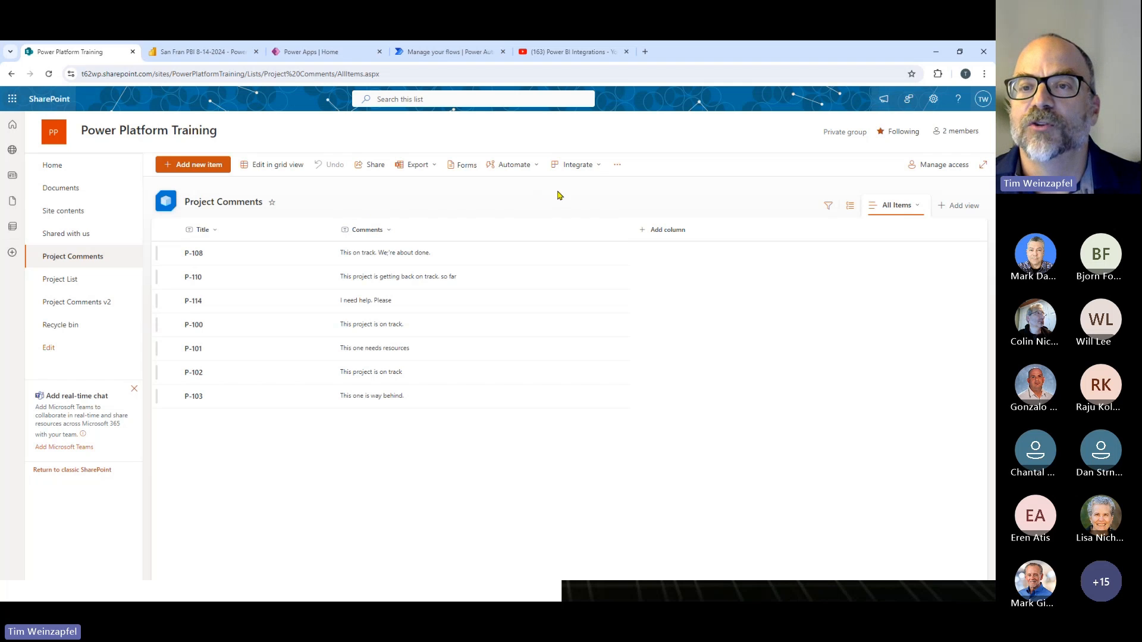
pyautogui.click(596, 169)
pyautogui.moveTo(576, 186)
pyautogui.click(631, 187)
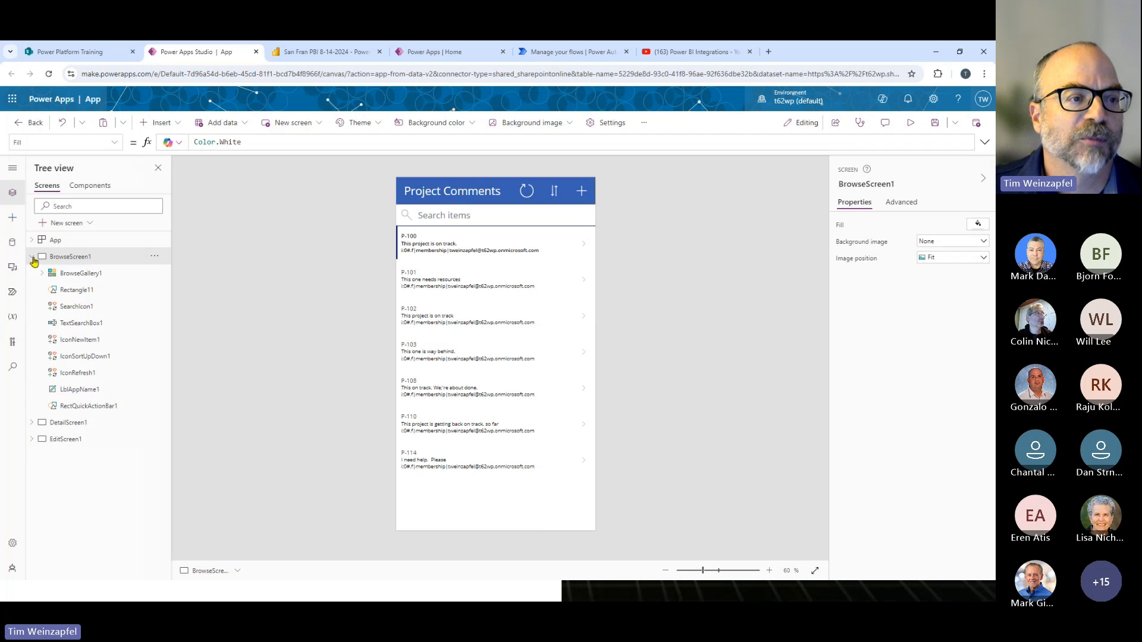
pyautogui.click(32, 258)
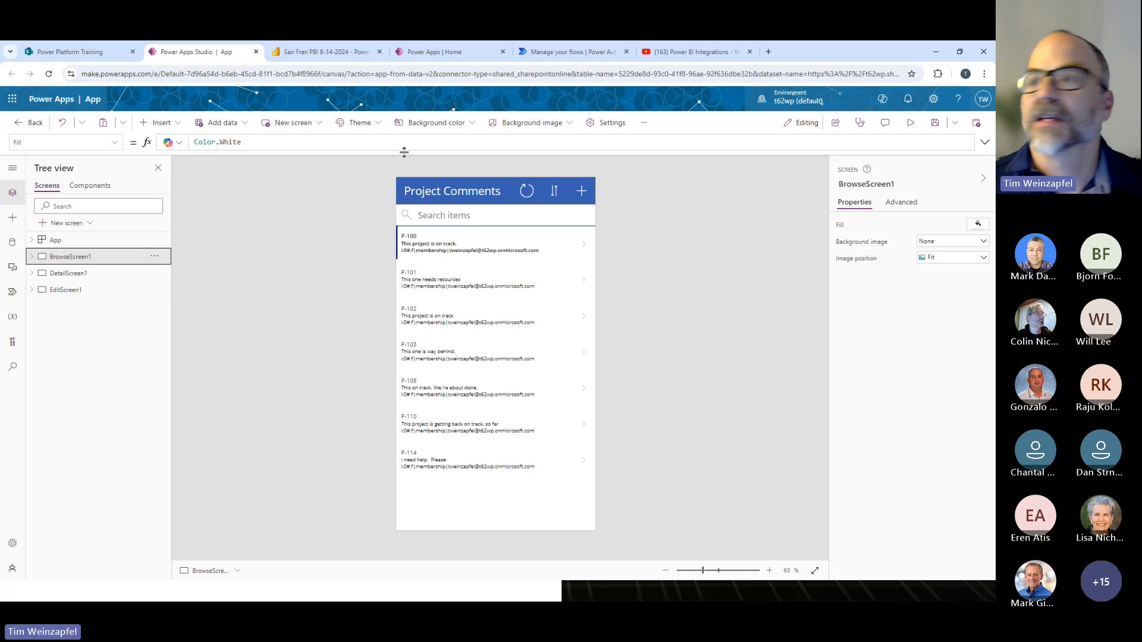
# - Save the generated app as "San Fran App - v3"
pyautogui.click(935, 123)
pyautogui.moveTo(398, 341); pyautogui.dragTo(367, 341)
pyautogui.write('San')
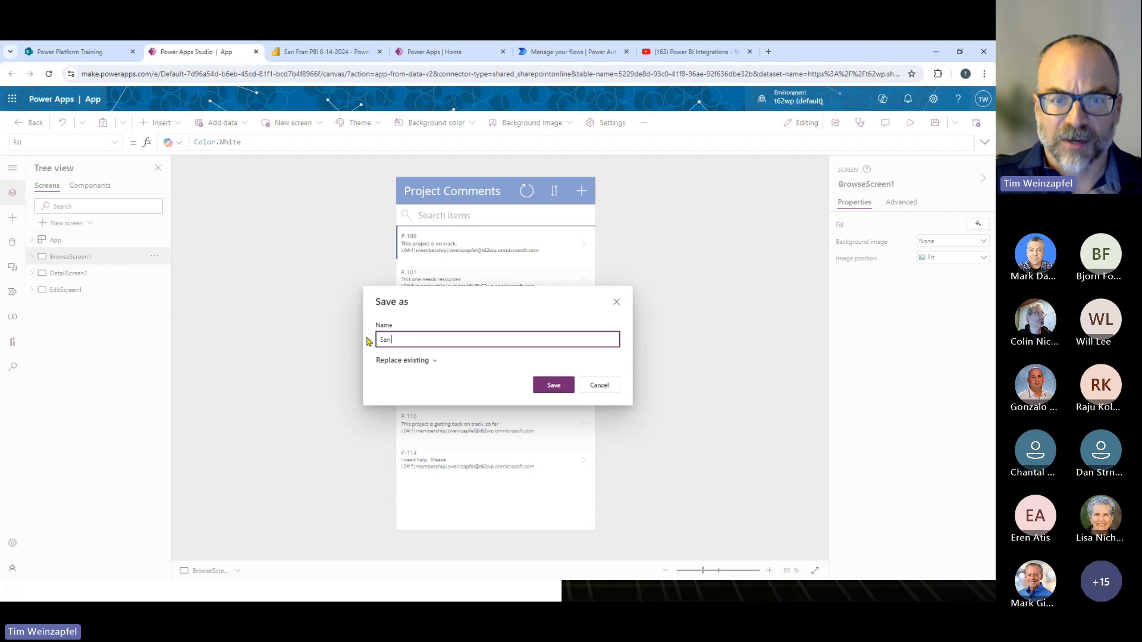
pyautogui.write(' Fran App - v3')
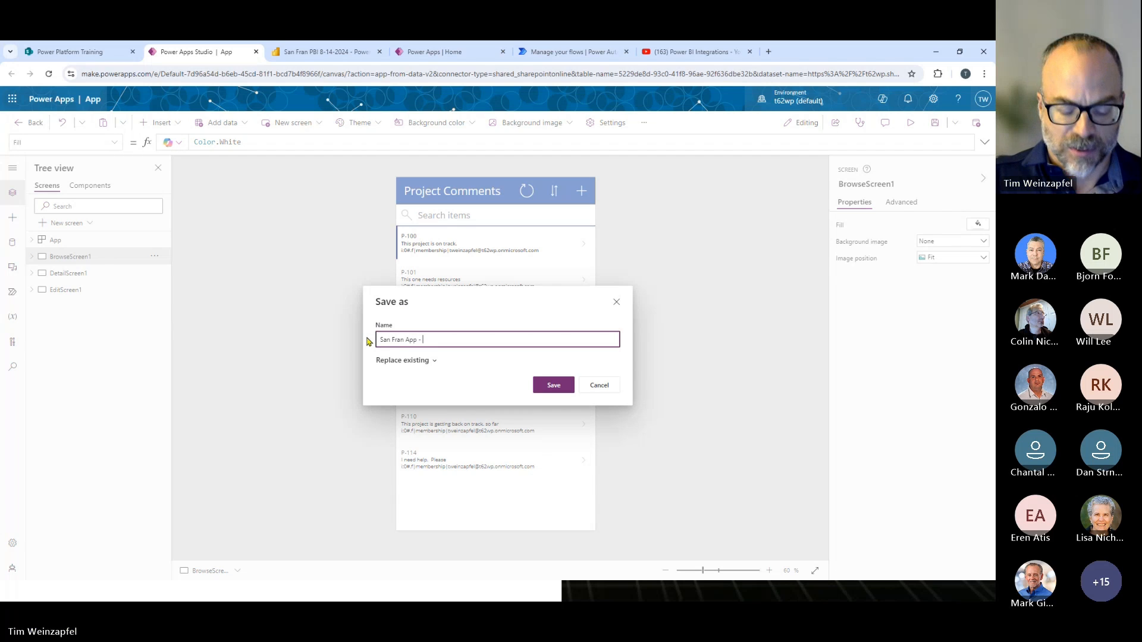
pyautogui.click(556, 386)
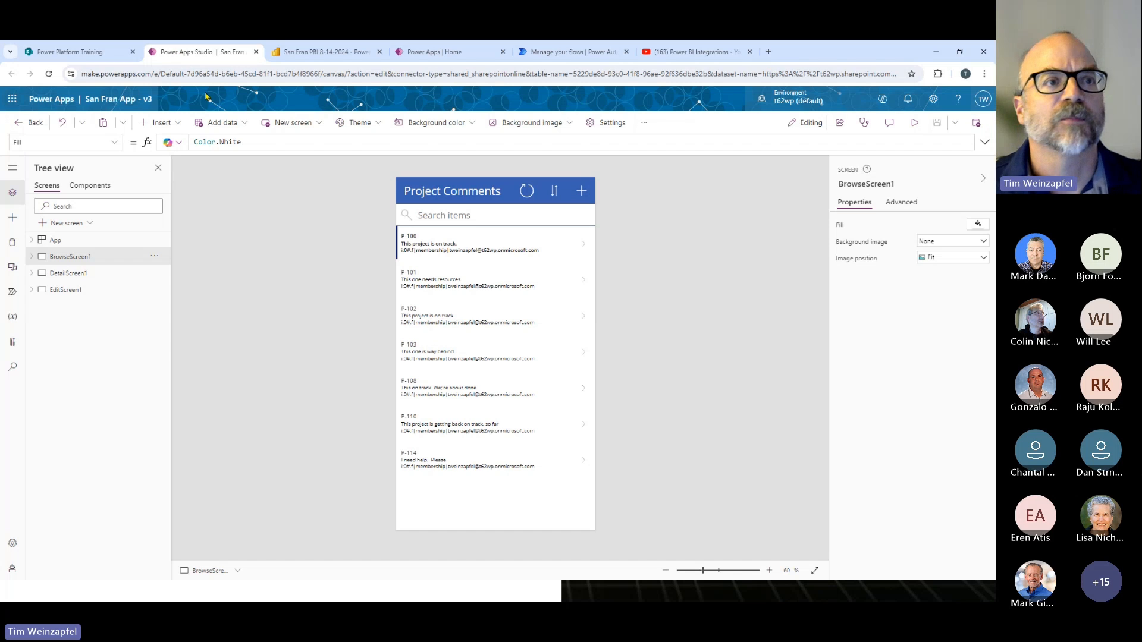
# - Switch to the Power BI report, add a Power Apps for Power BI visual, and resize it to fit beside the projects table
pyautogui.click(285, 55)
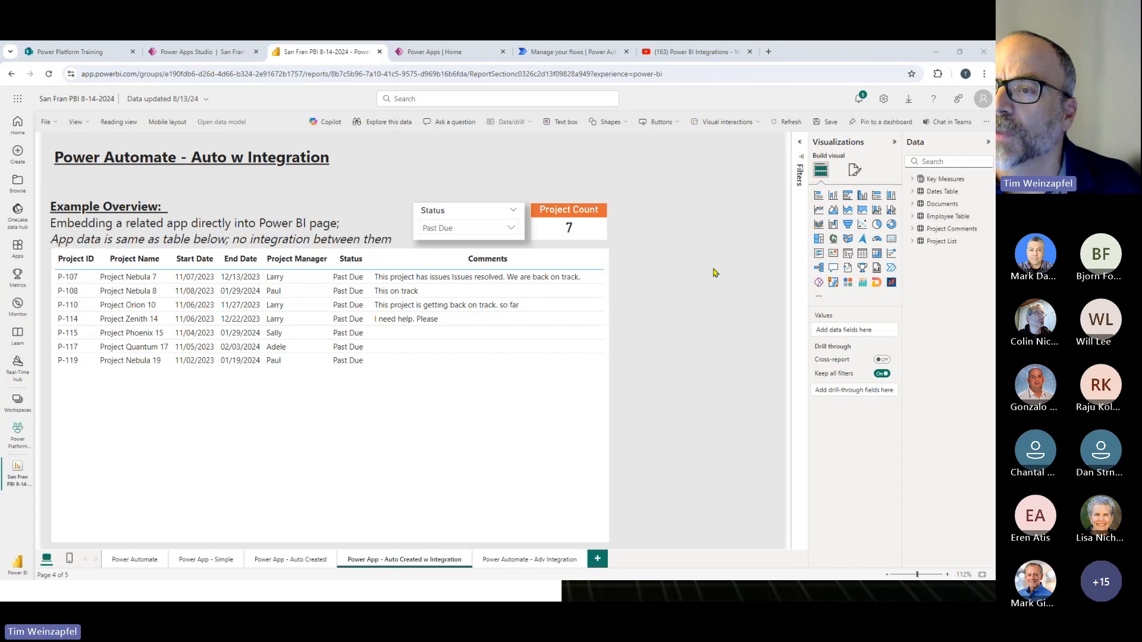
pyautogui.click(819, 284)
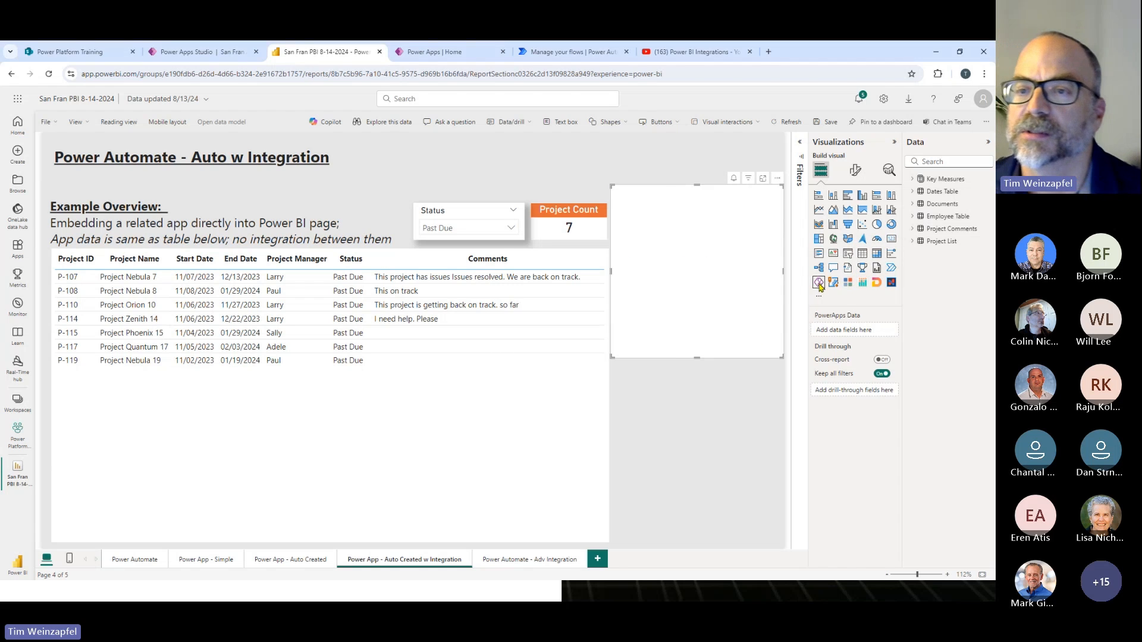
pyautogui.moveTo(695, 355); pyautogui.dragTo(684, 542)
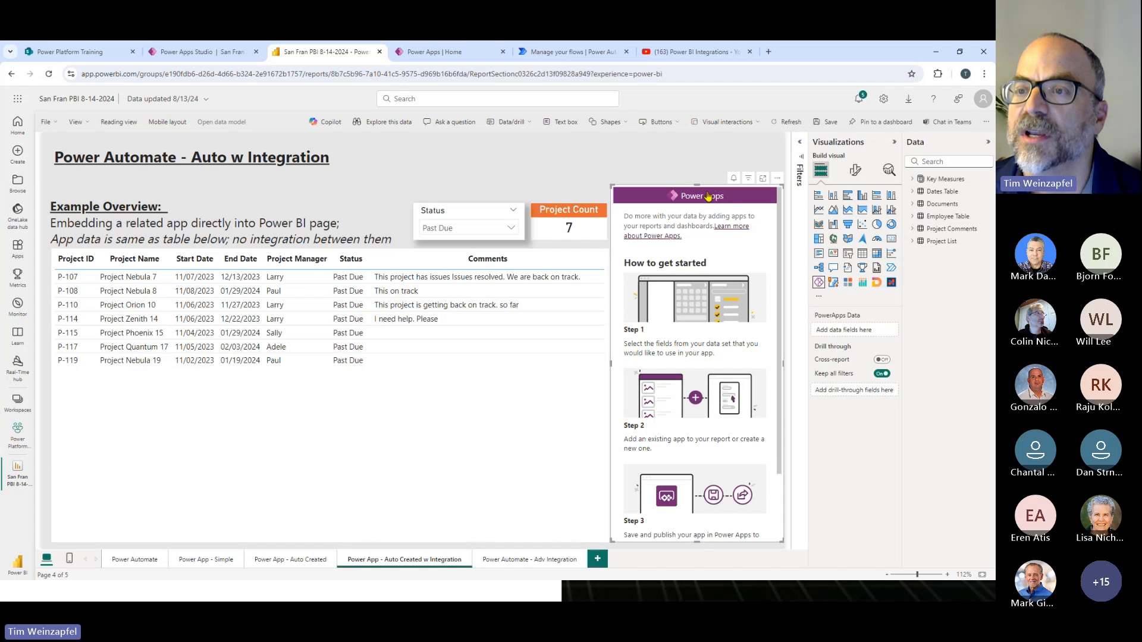
pyautogui.moveTo(697, 185); pyautogui.dragTo(703, 254)
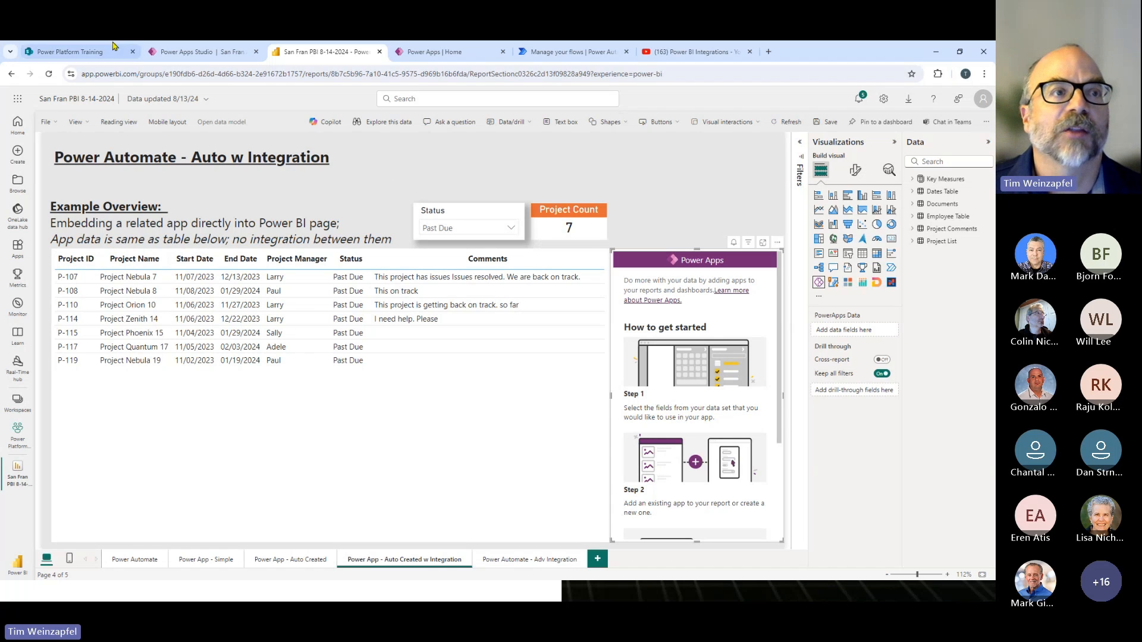
pyautogui.click(89, 52)
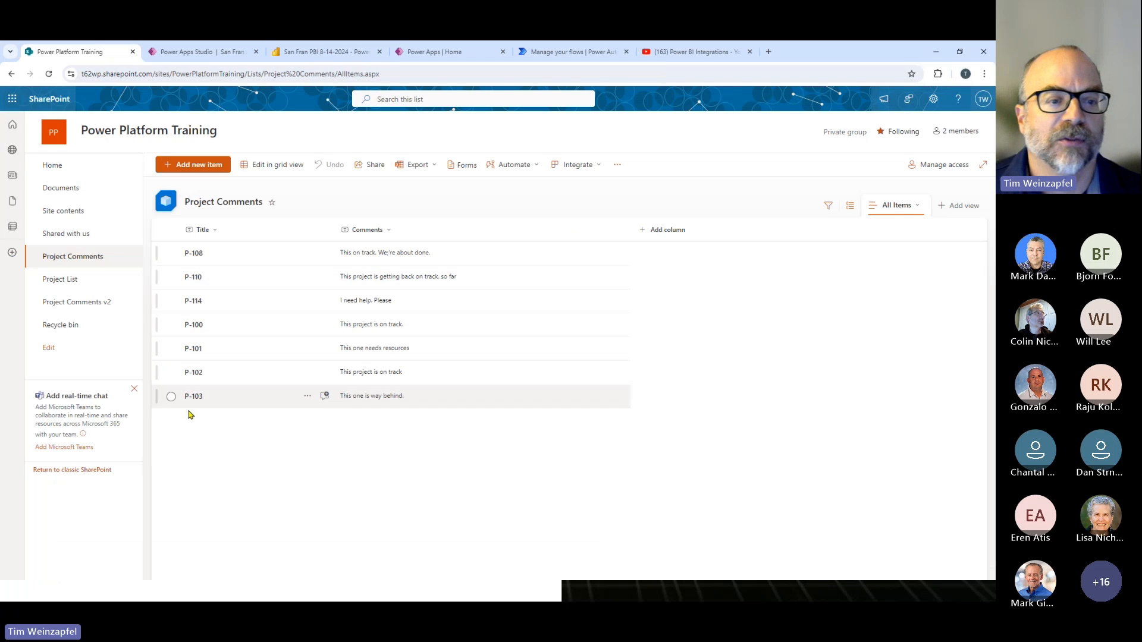
pyautogui.click(196, 52)
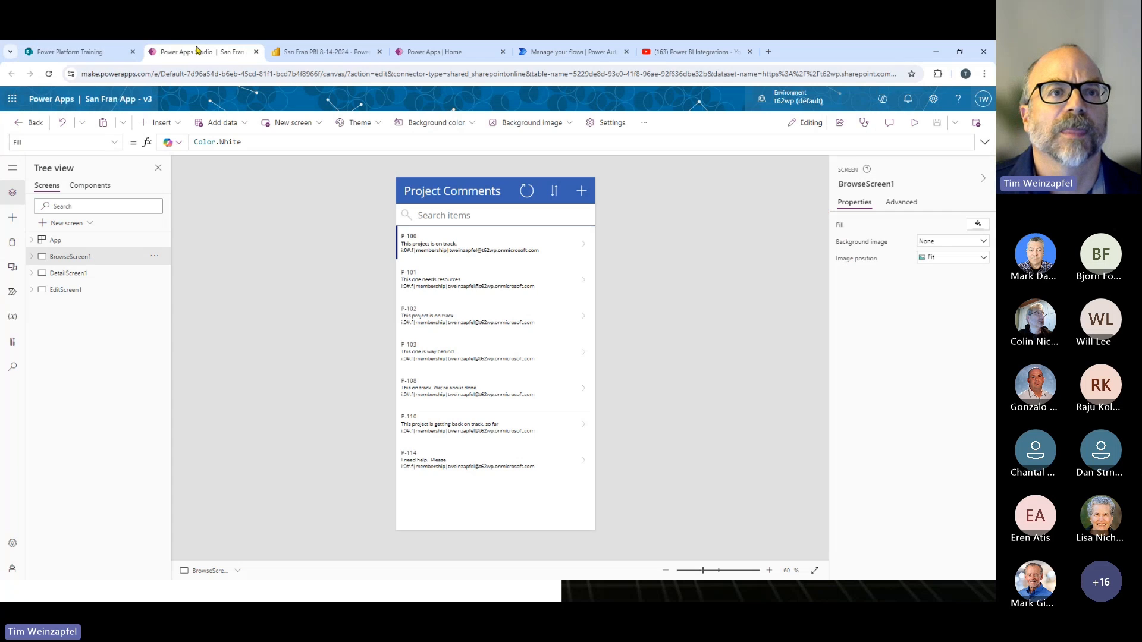
# - Switch back to the report and add the Project ID field from the Project List table to the Power Apps visual
pyautogui.click(290, 52)
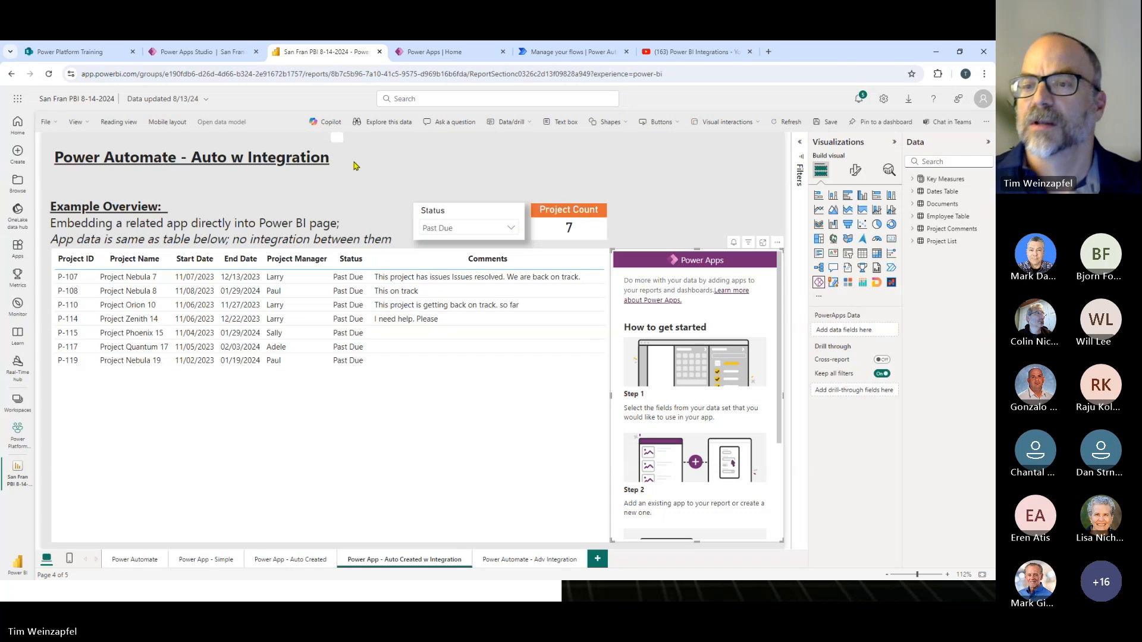
pyautogui.click(913, 241)
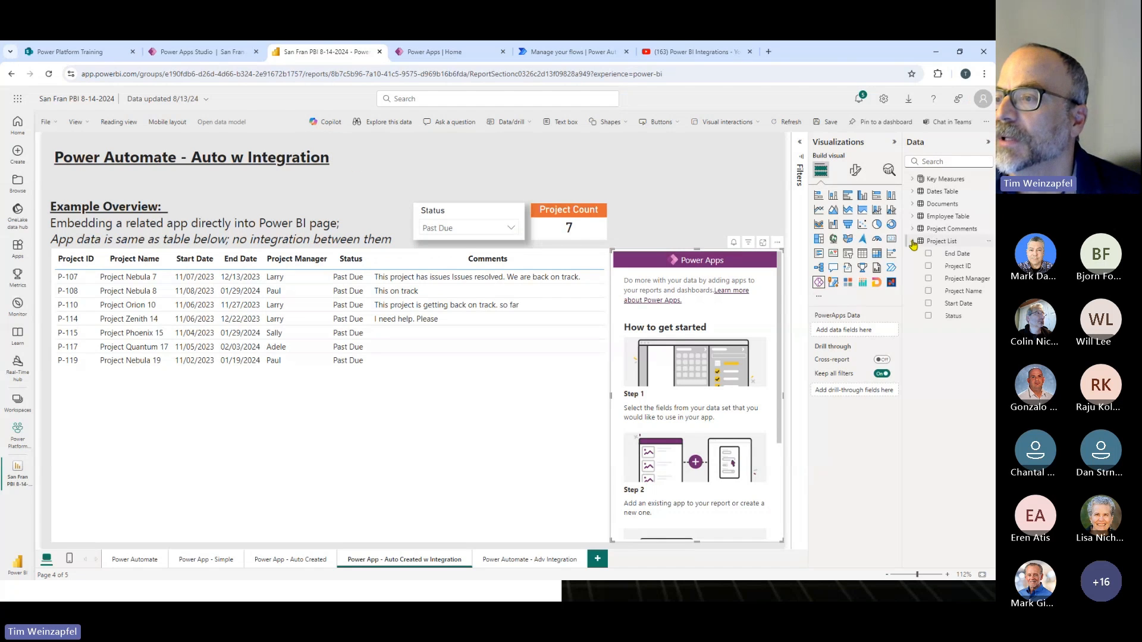
pyautogui.click(928, 266)
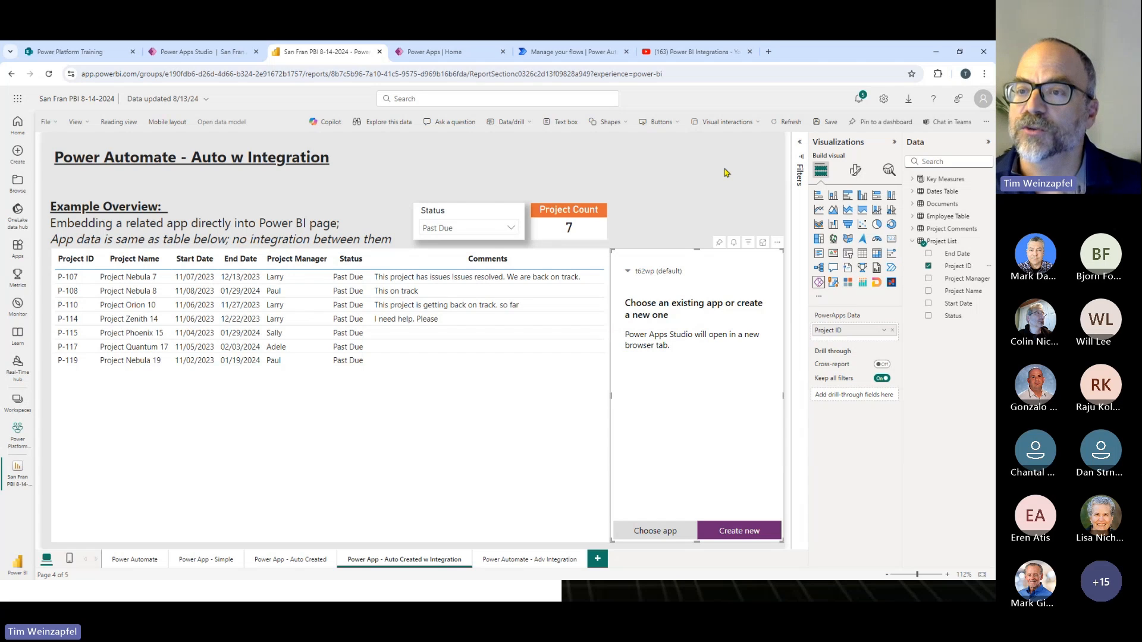
# - Add a table visual showing Project ID from Project List and shrink it into a narrow table above the Power Apps visual
pyautogui.click(861, 253)
pyautogui.moveTo(697, 425); pyautogui.dragTo(700, 193)
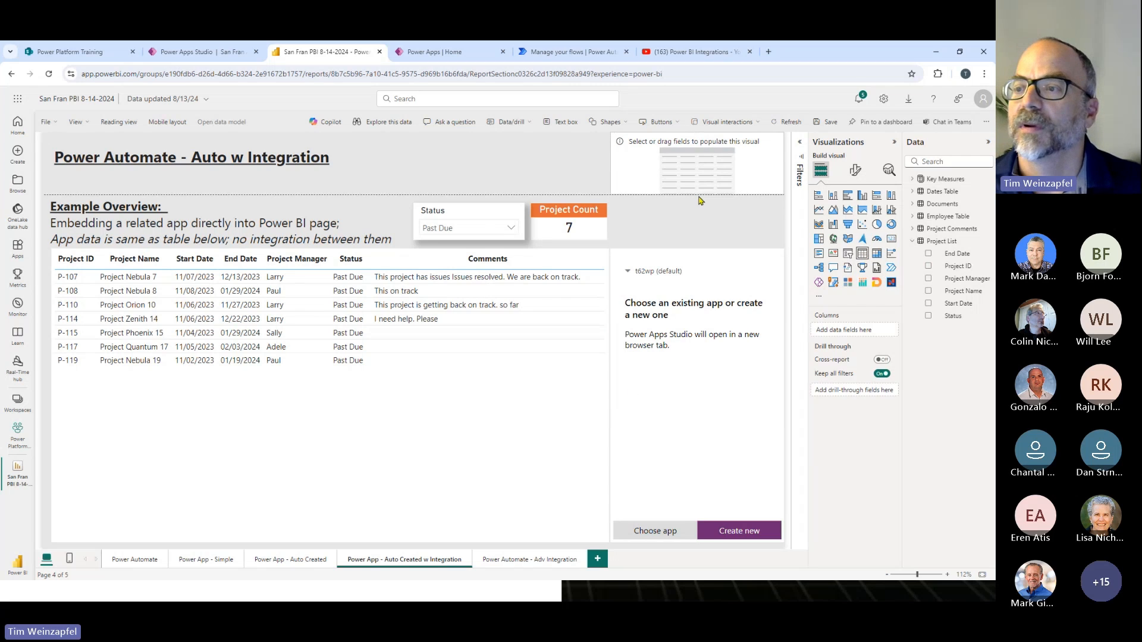
pyautogui.click(929, 267)
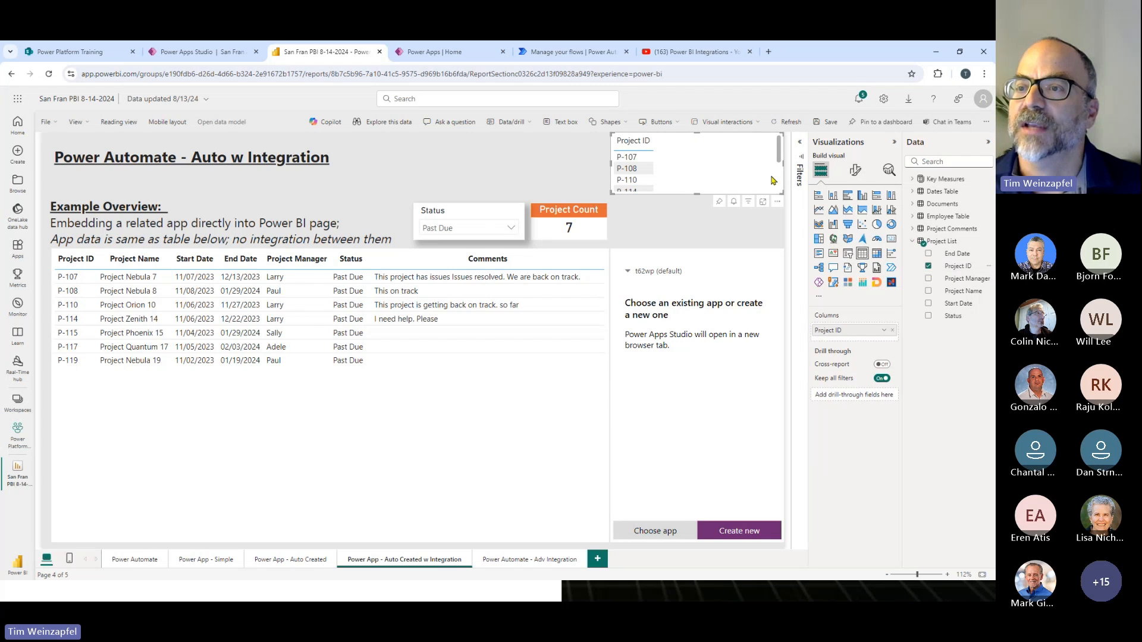
pyautogui.moveTo(612, 194); pyautogui.dragTo(712, 220)
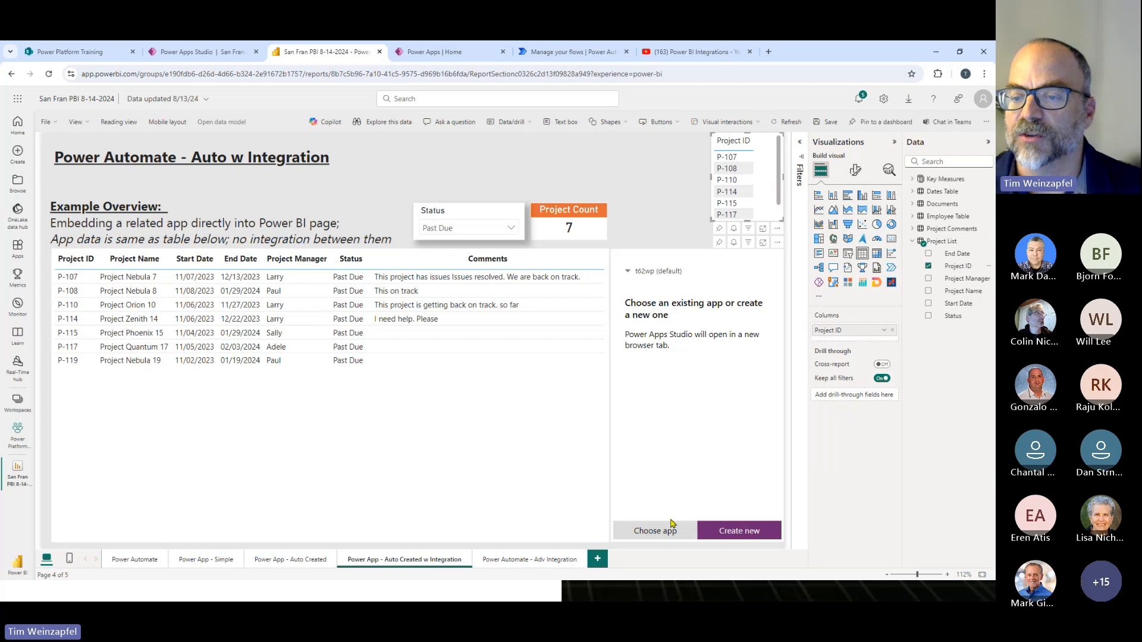
# - Try to add the existing app "Power App Integration - Simple v2" to the Power Apps visual
pyautogui.click(660, 535)
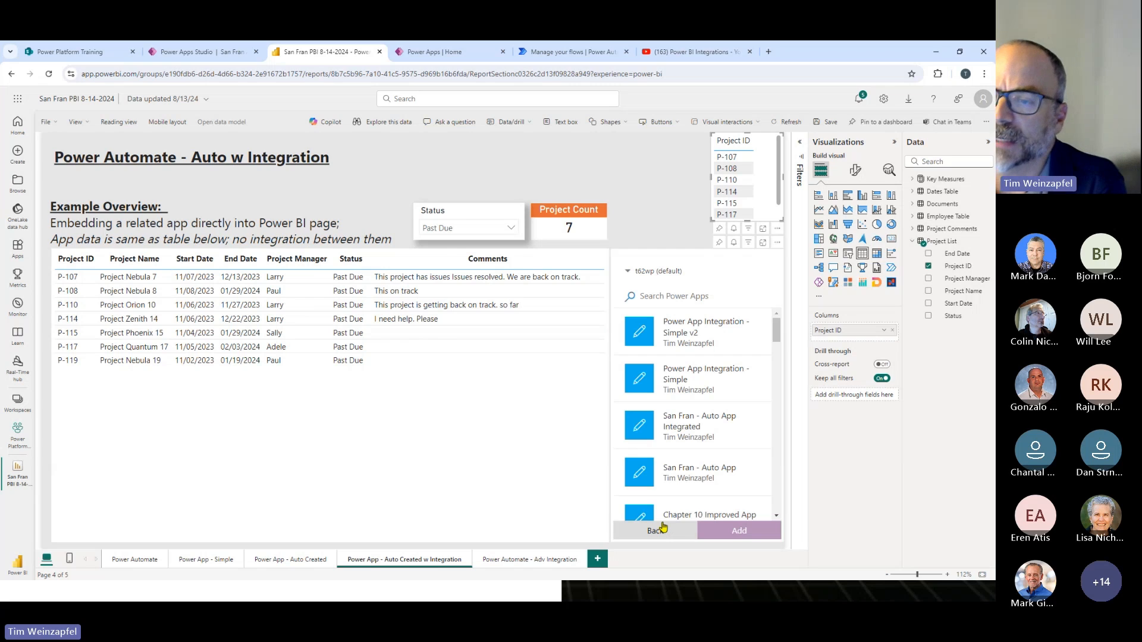
pyautogui.click(680, 334)
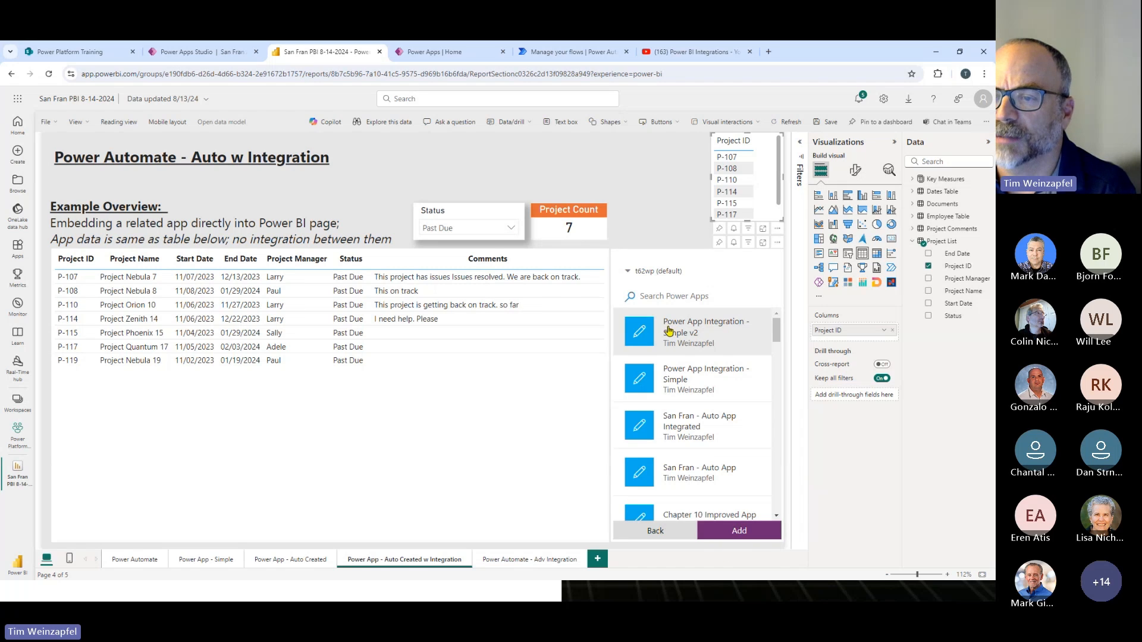
pyautogui.click(741, 532)
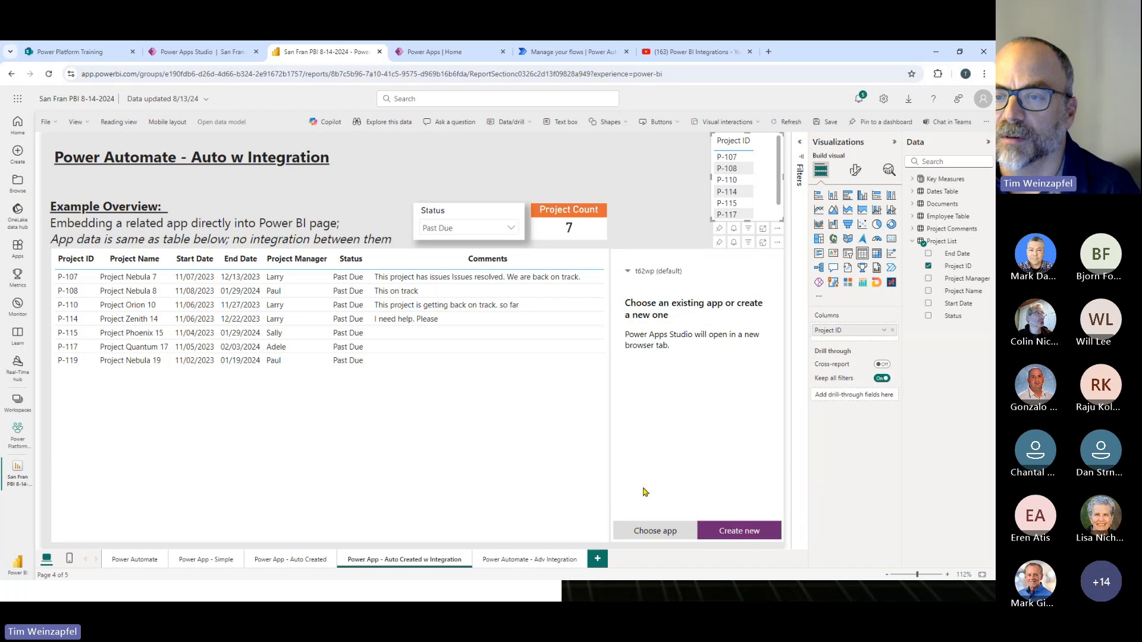
# - Replace the Power Apps visual with a new one sized to fit beside the projects table, and add Project ID to its data
pyautogui.click(778, 245)
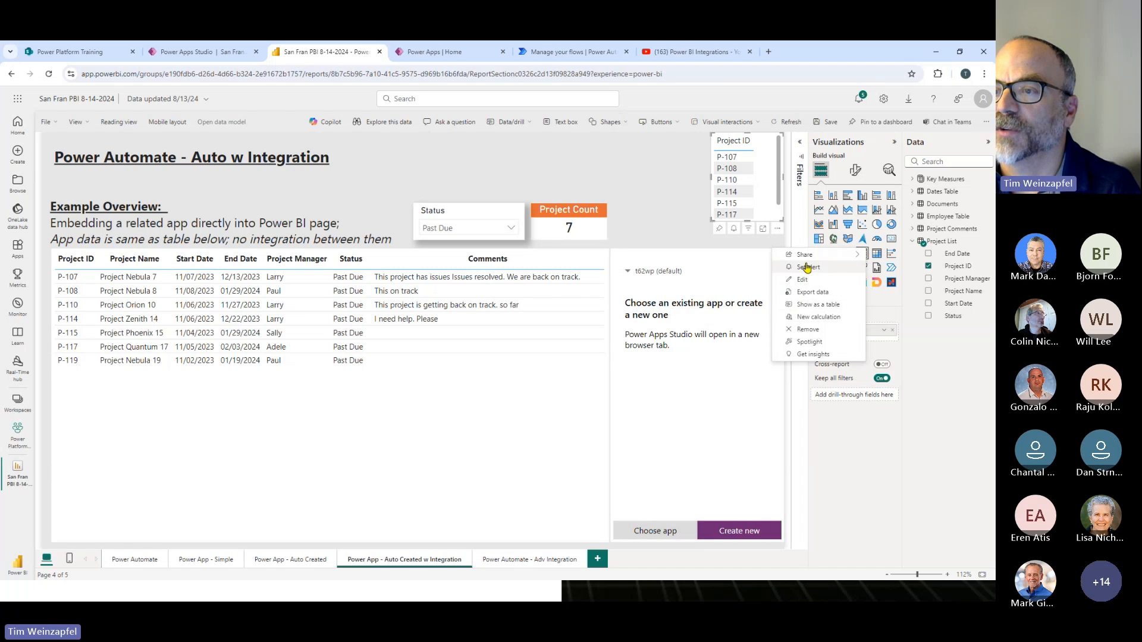
pyautogui.click(807, 330)
pyautogui.click(818, 284)
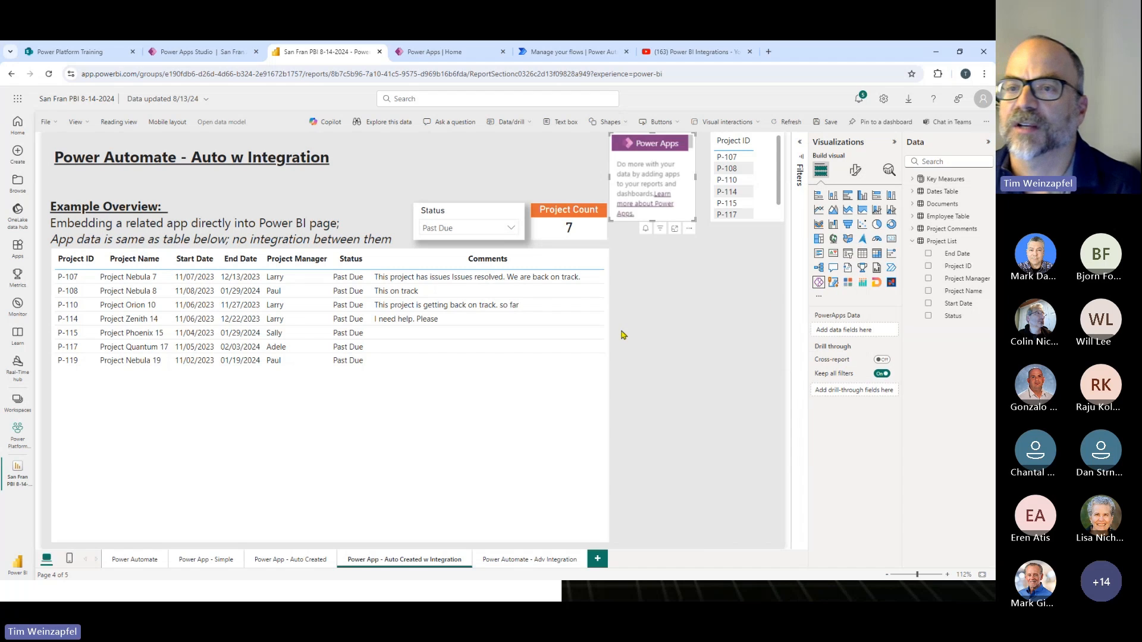
pyautogui.moveTo(689, 227); pyautogui.dragTo(783, 540)
pyautogui.click(928, 266)
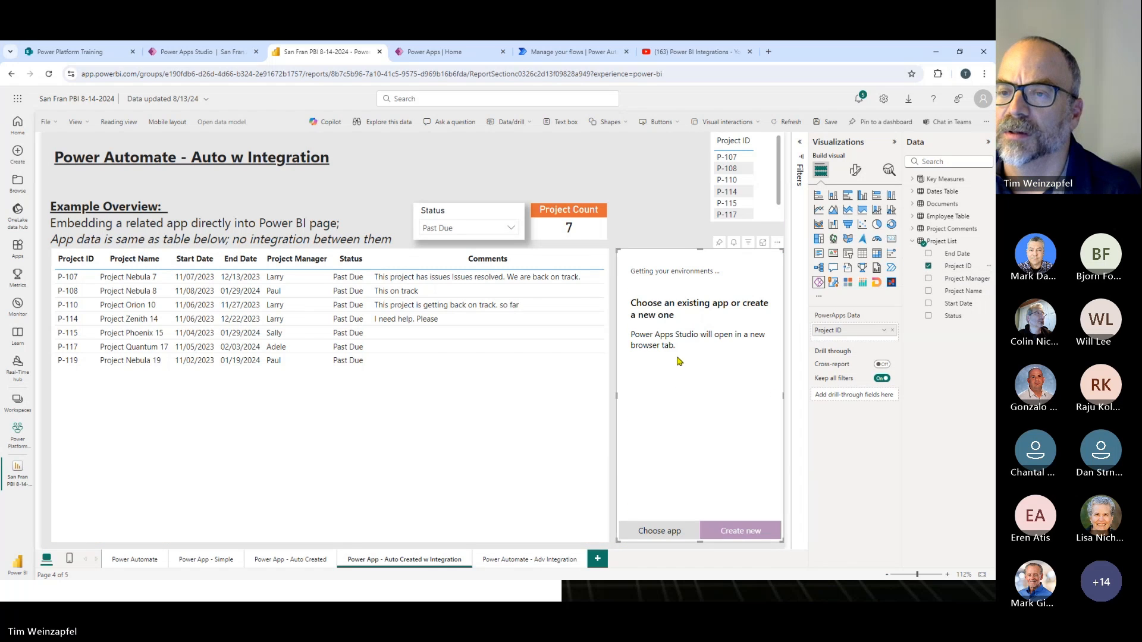
# - Add the existing app "Power App Integration - Simple" to the Power Apps visual and open it in Power Apps Studio
pyautogui.click(658, 537)
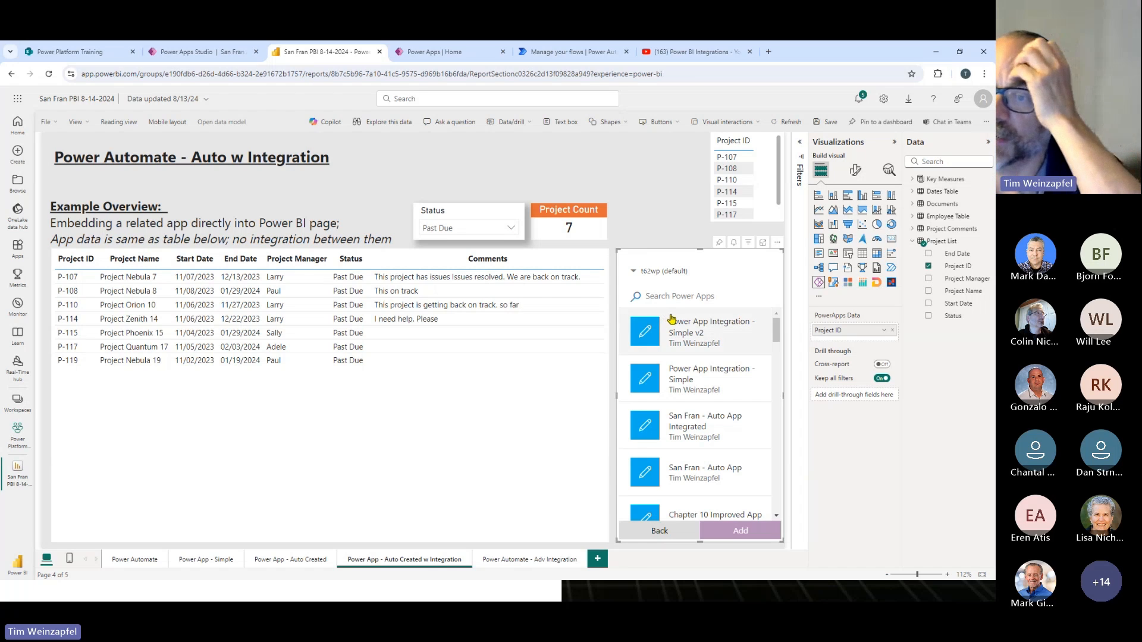
pyautogui.click(681, 384)
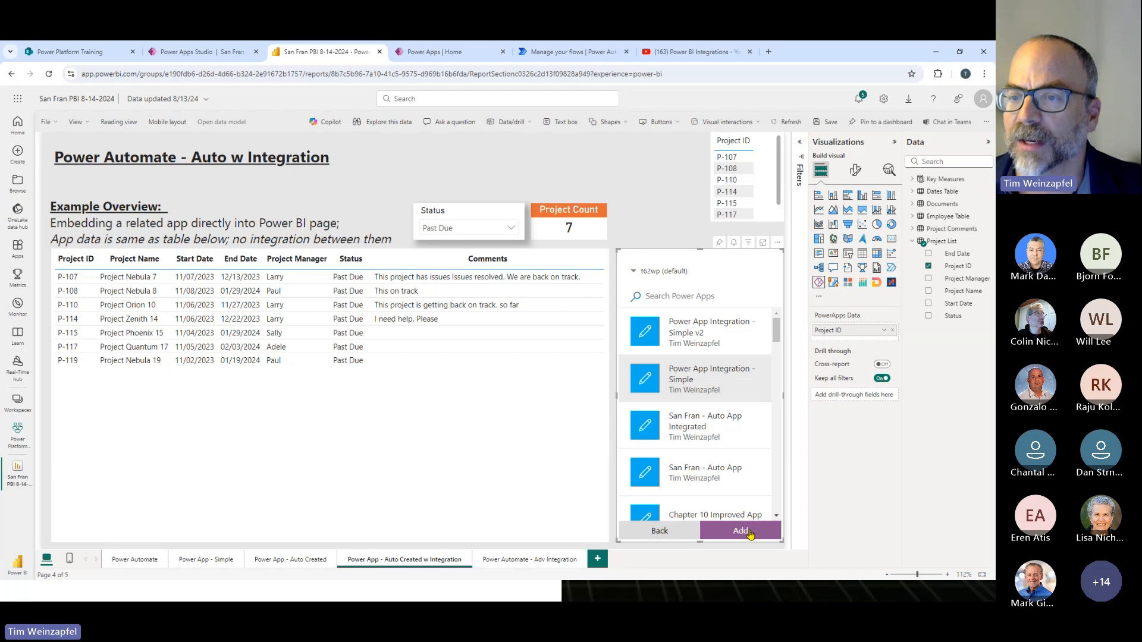
pyautogui.click(750, 534)
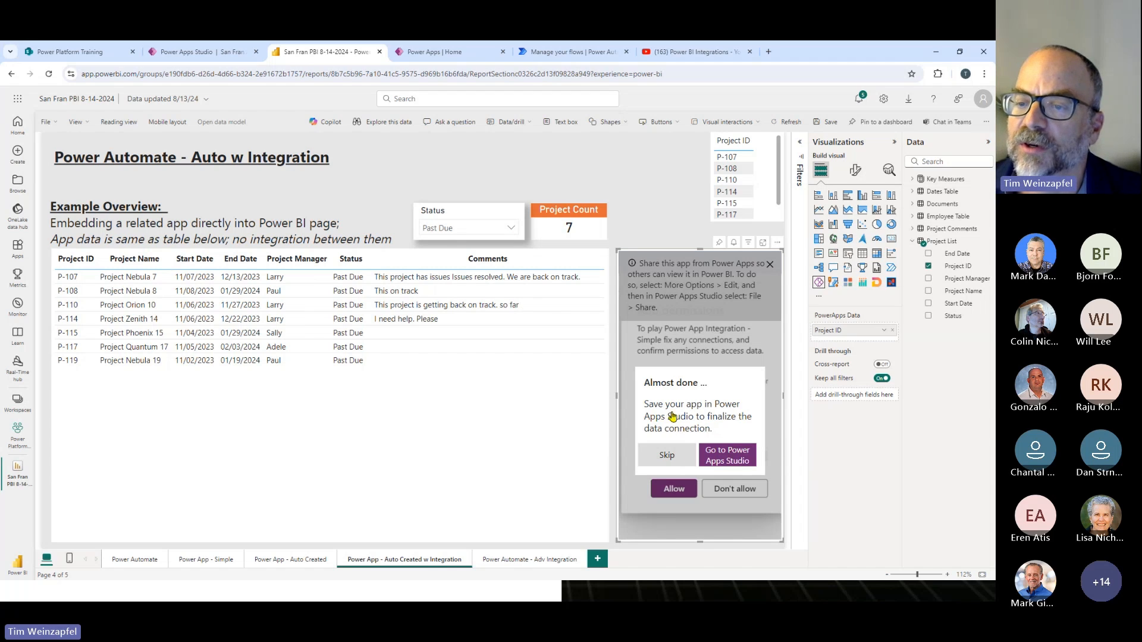
pyautogui.click(730, 458)
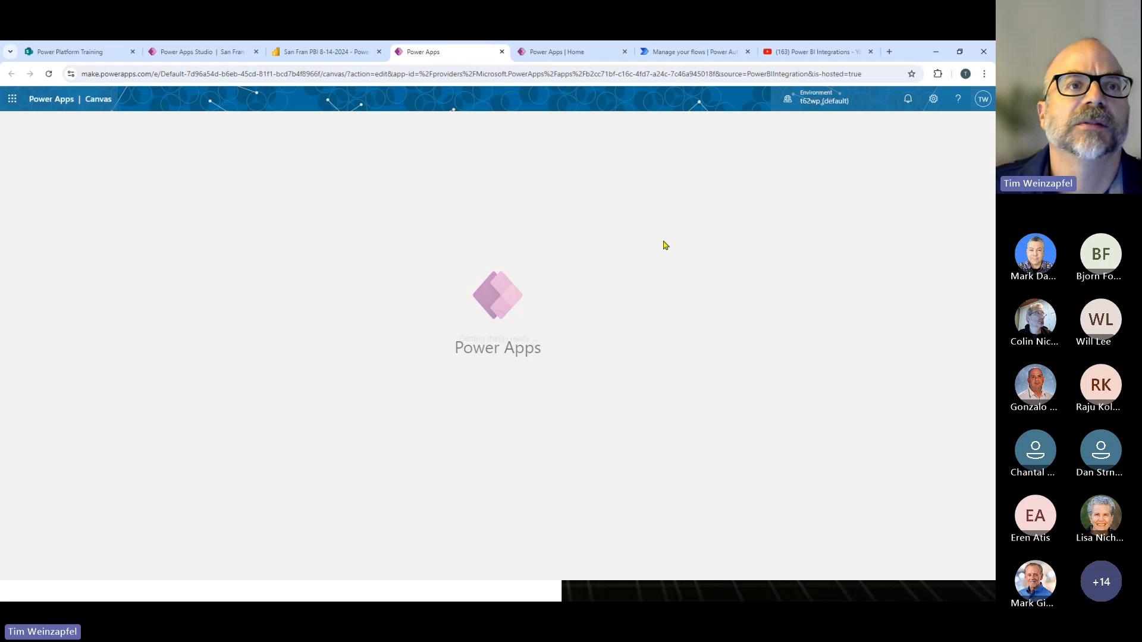
# - Close the "San Fran App - v3" editor, leaving the site, and collapse BrowseScreen1 in the "Power App Integration - Simple" editor
pyautogui.click(202, 52)
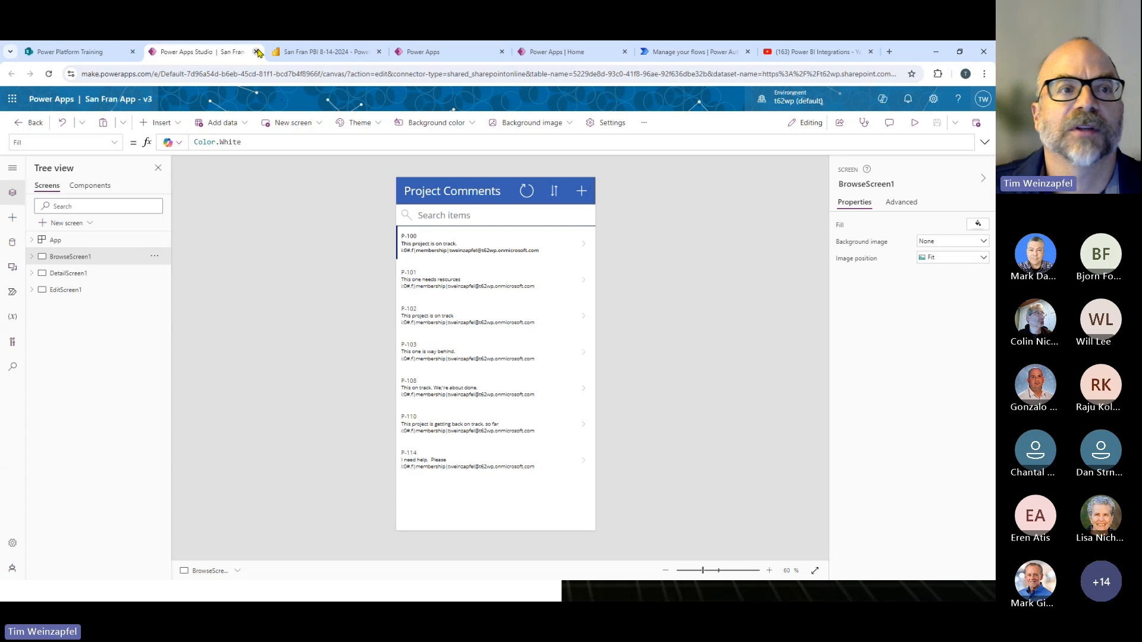
pyautogui.click(257, 52)
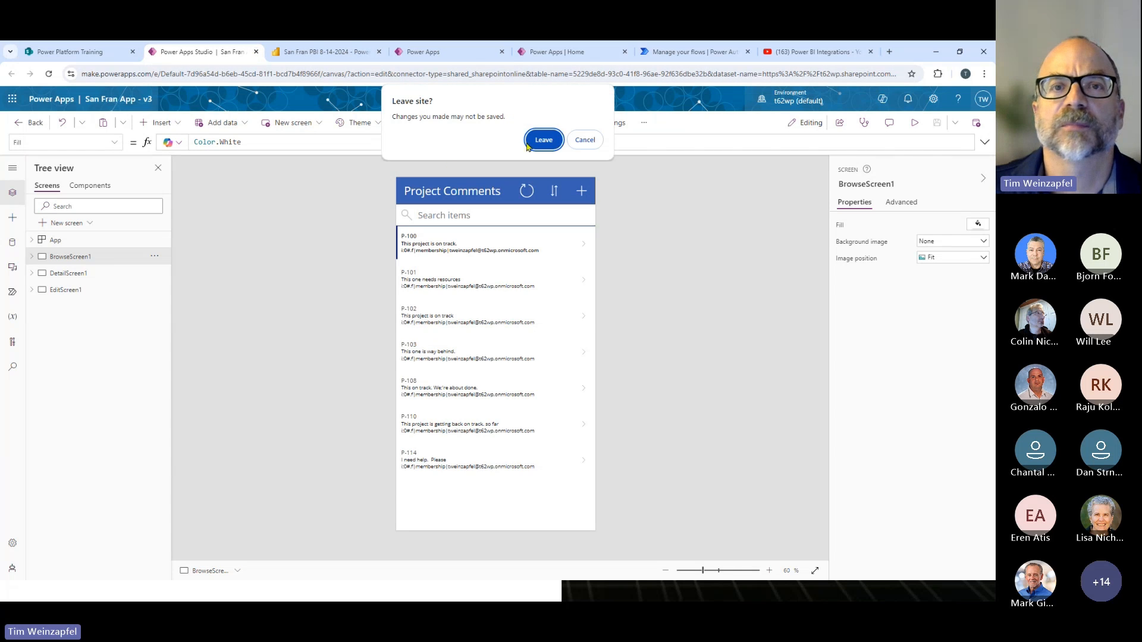
pyautogui.click(542, 141)
pyautogui.click(304, 52)
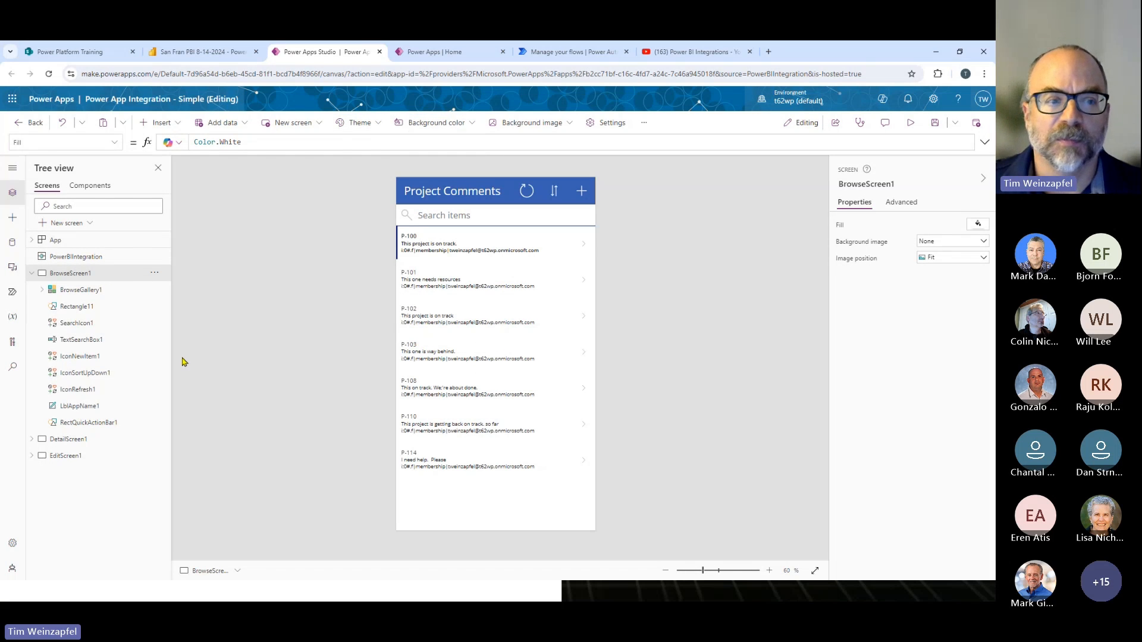
pyautogui.click(34, 273)
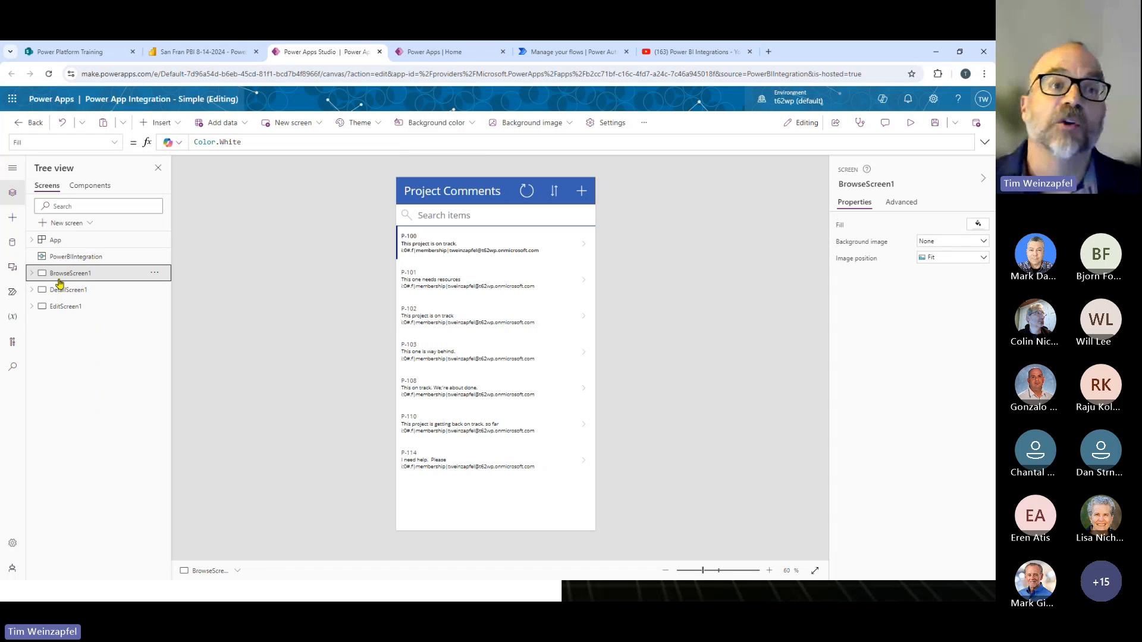
# - Switch to the Power BI report and allow the embedded app's SharePoint permissions
pyautogui.click(201, 50)
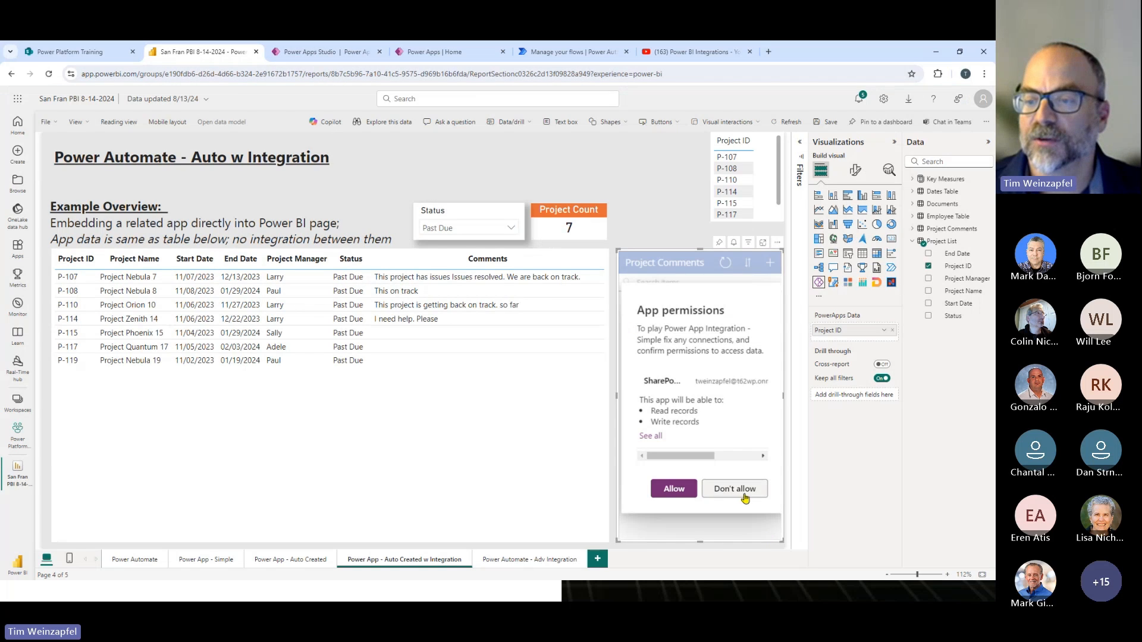
pyautogui.click(675, 489)
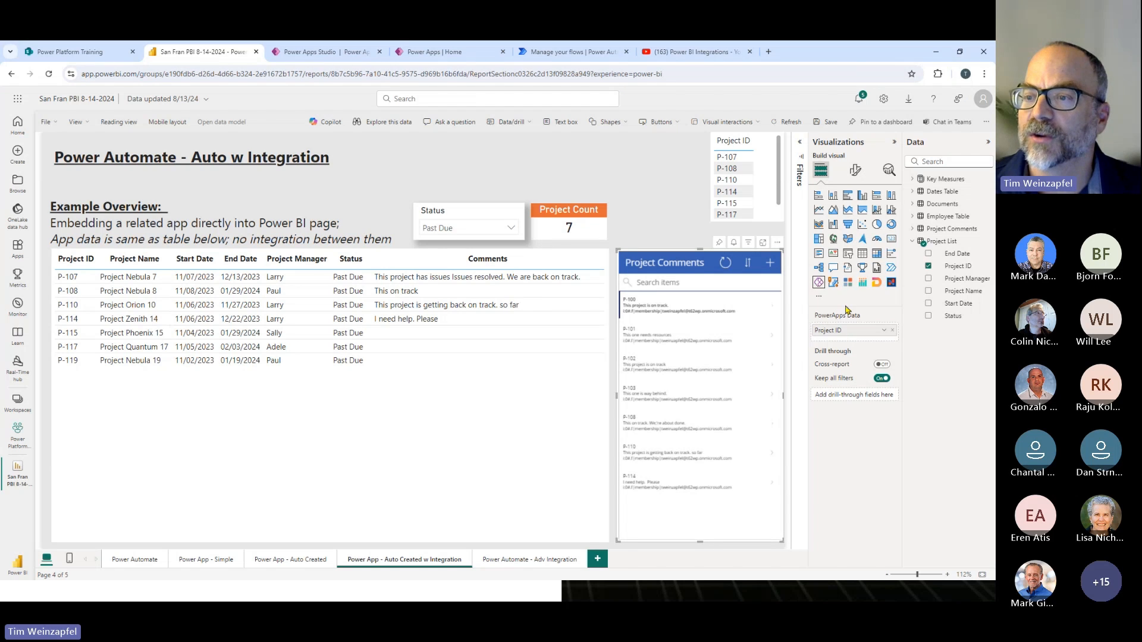
pyautogui.click(305, 53)
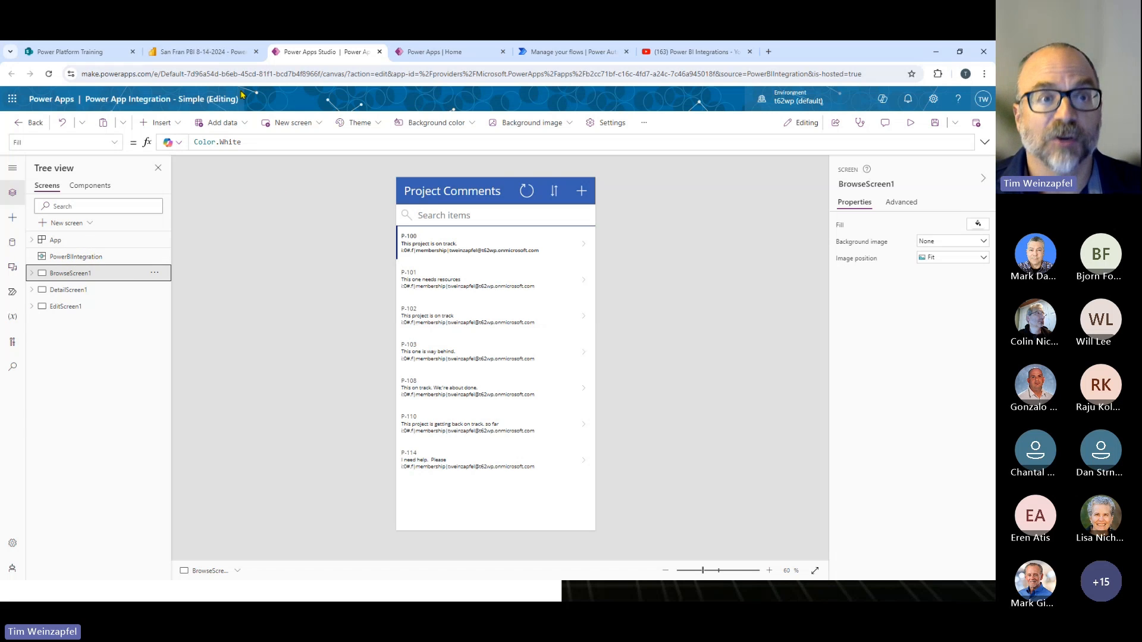
pyautogui.click(214, 51)
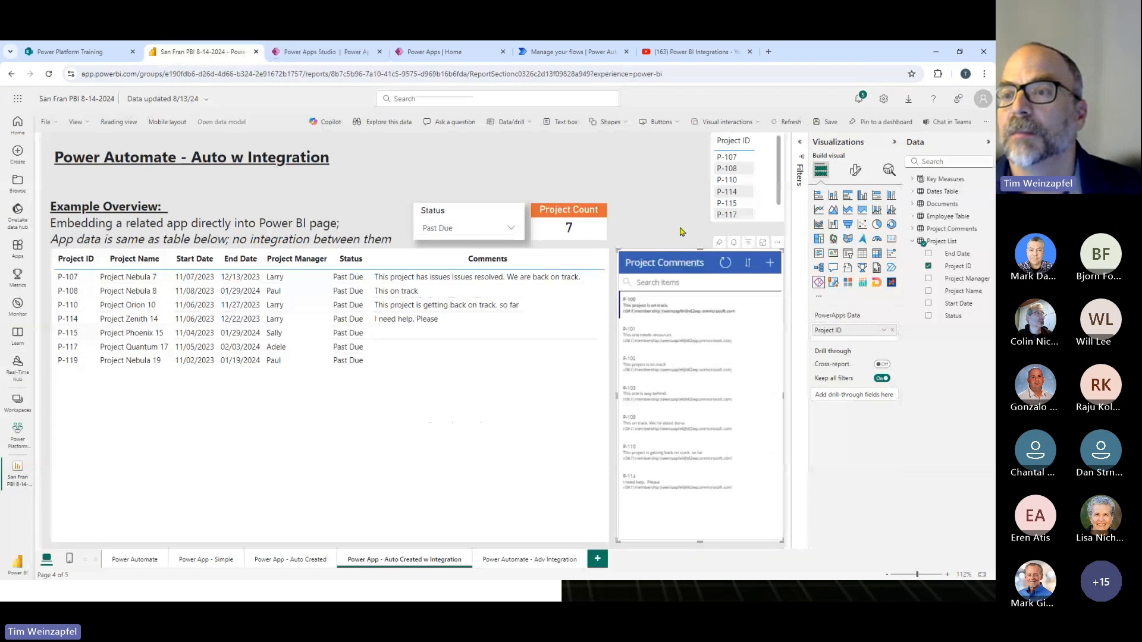
pyautogui.click(767, 143)
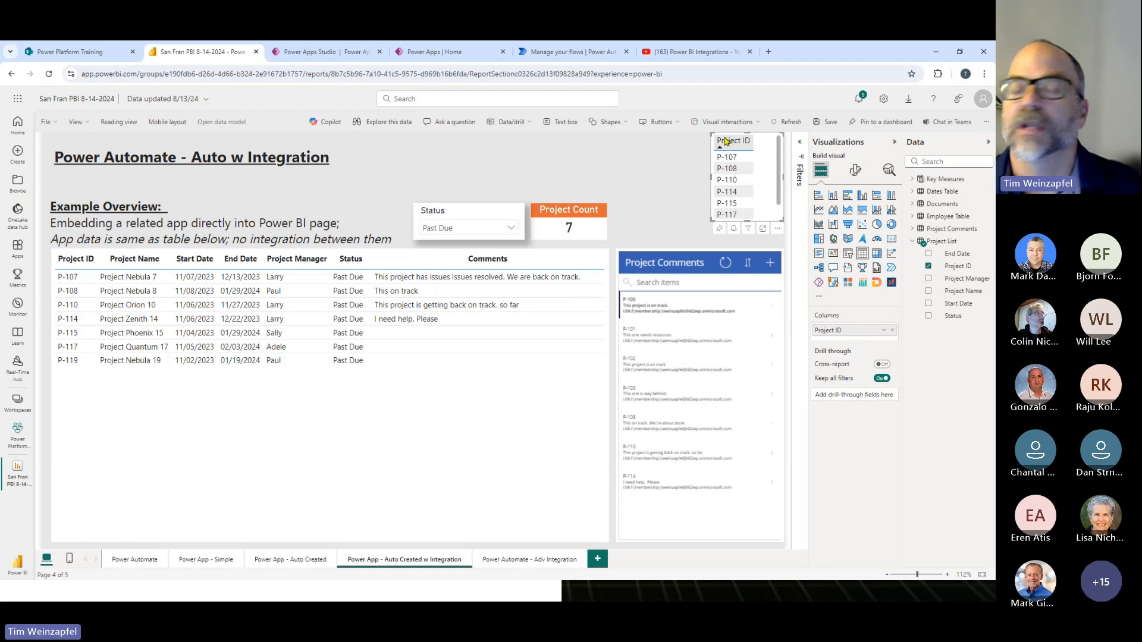
# - Switch to Power Apps Studio and delete BrowseScreen1 and DetailScreen1, keeping only EditScreen1
pyautogui.click(321, 52)
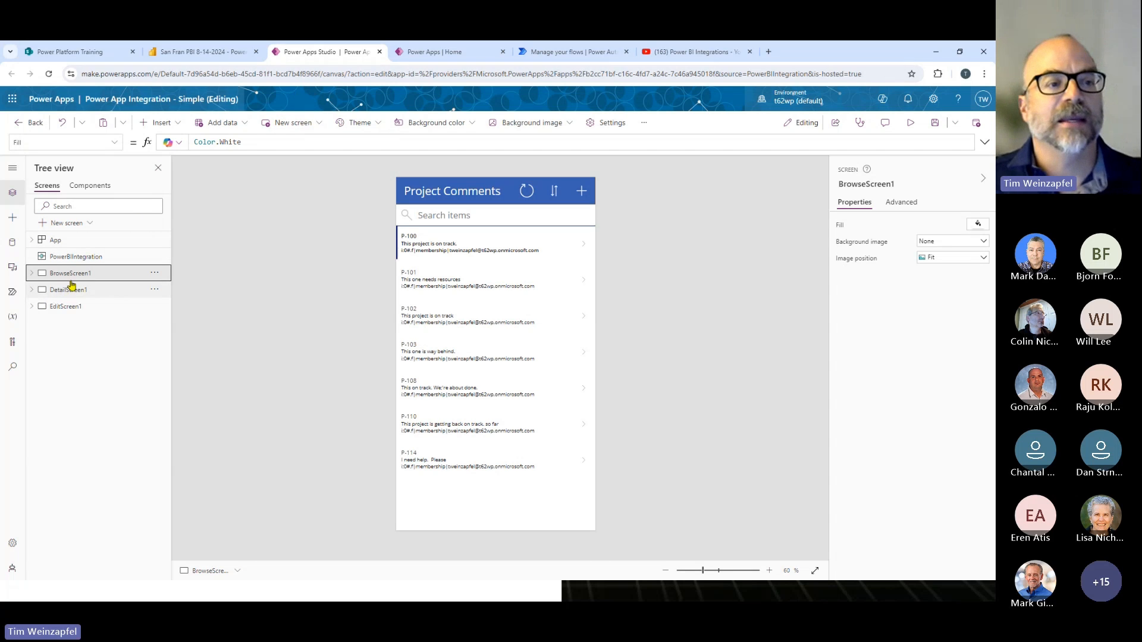
pyautogui.click(154, 273)
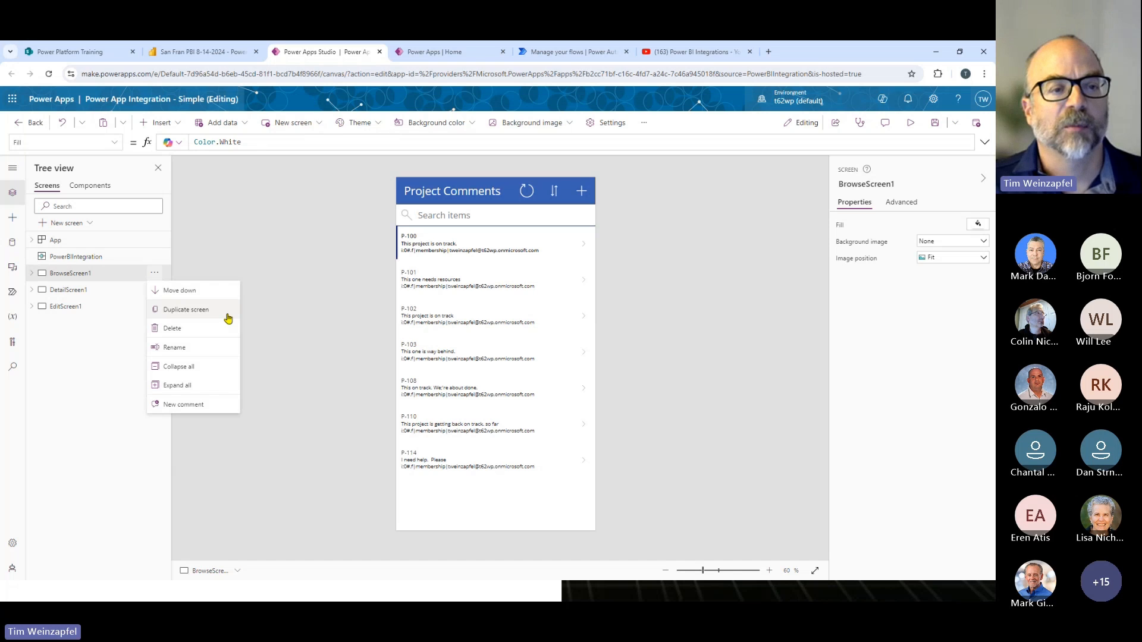
pyautogui.click(182, 327)
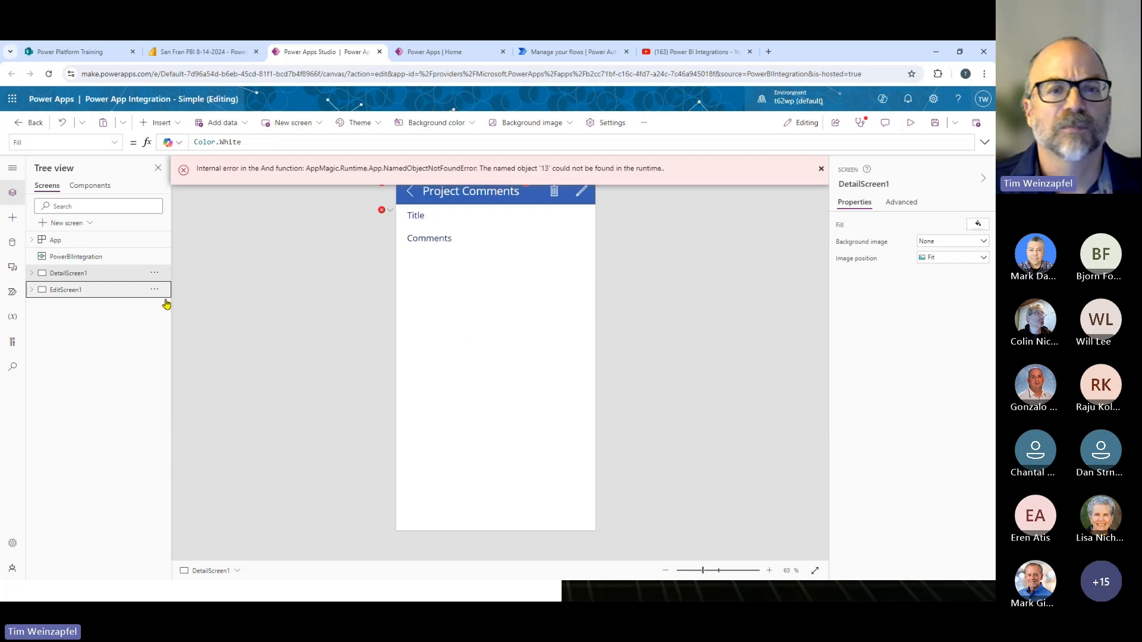
pyautogui.click(821, 169)
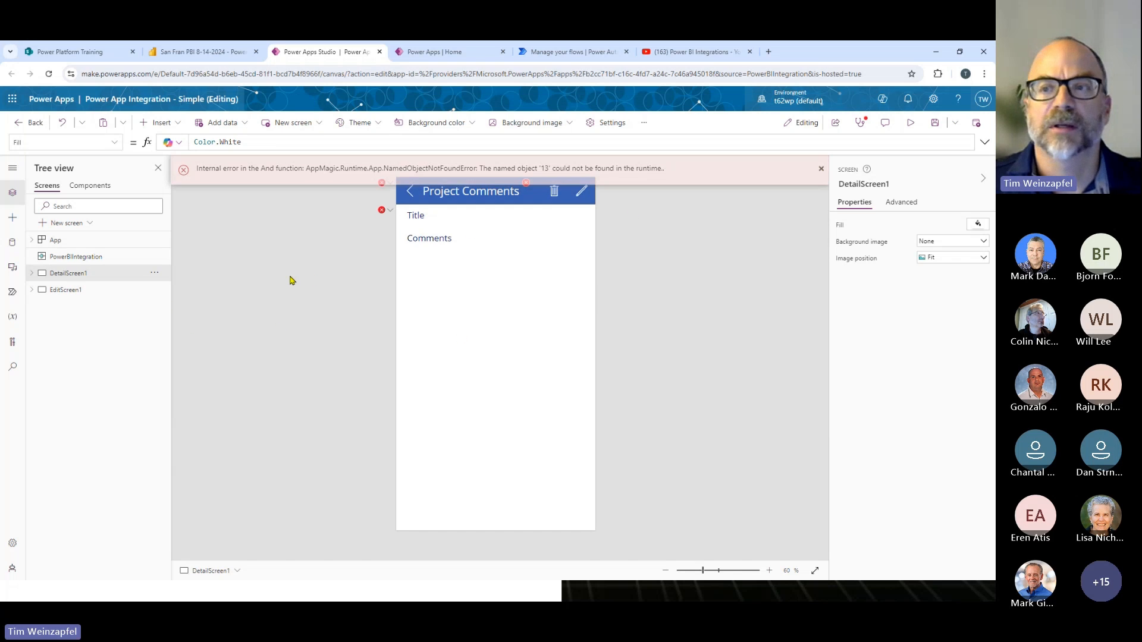
pyautogui.click(154, 273)
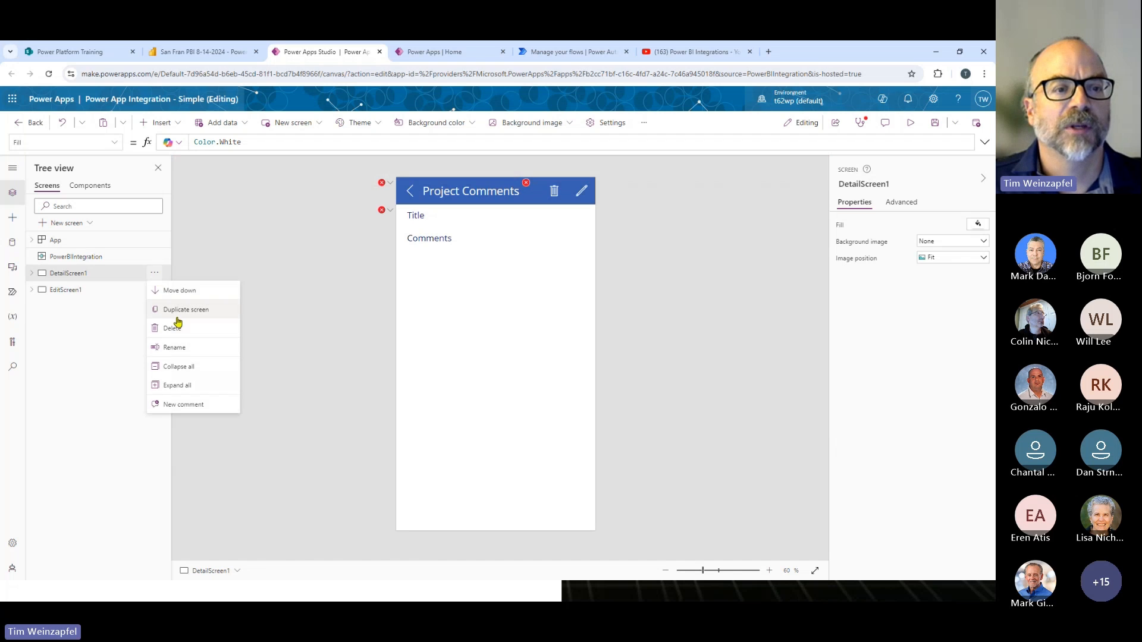
pyautogui.click(164, 329)
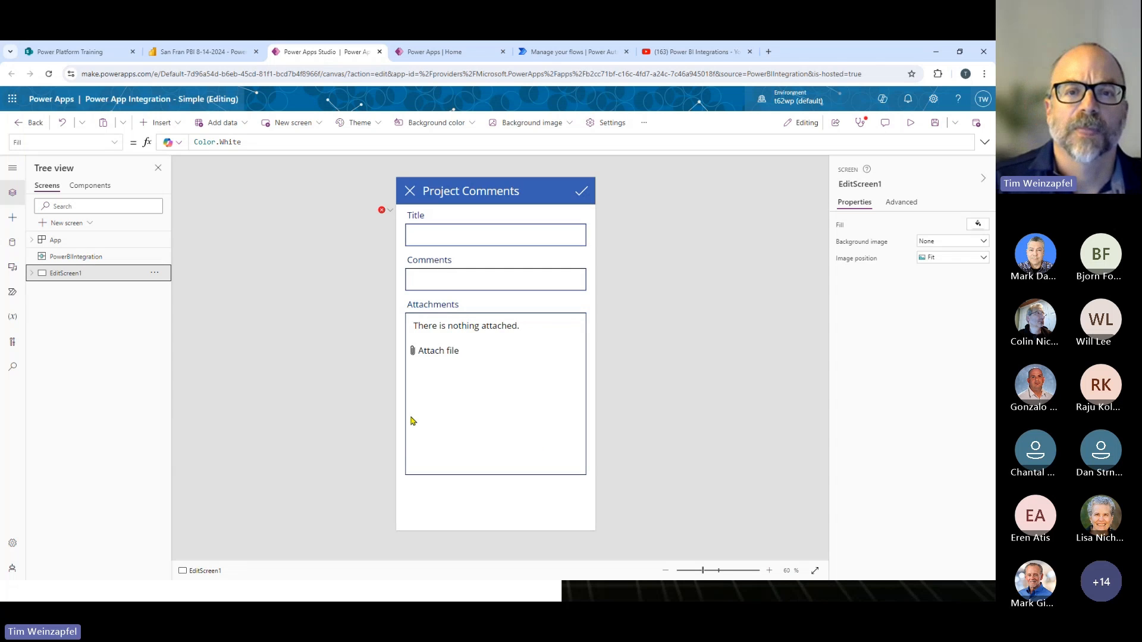
# - Remove the Attachments field from EditForm1 on EditScreen1
pyautogui.moveTo(389, 213)
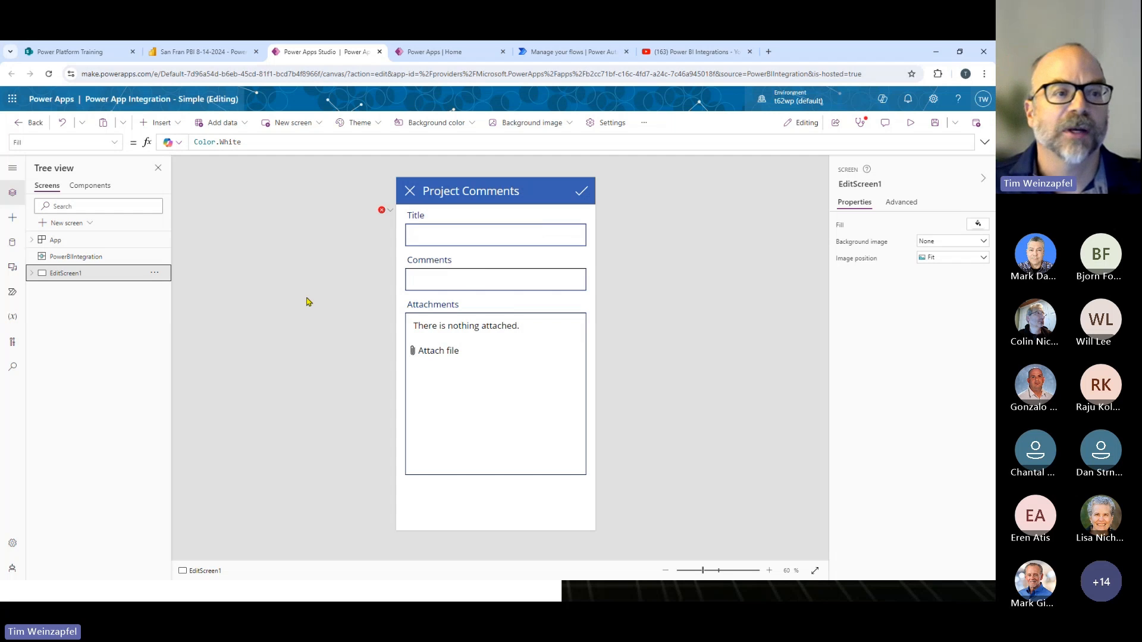
pyautogui.click(31, 273)
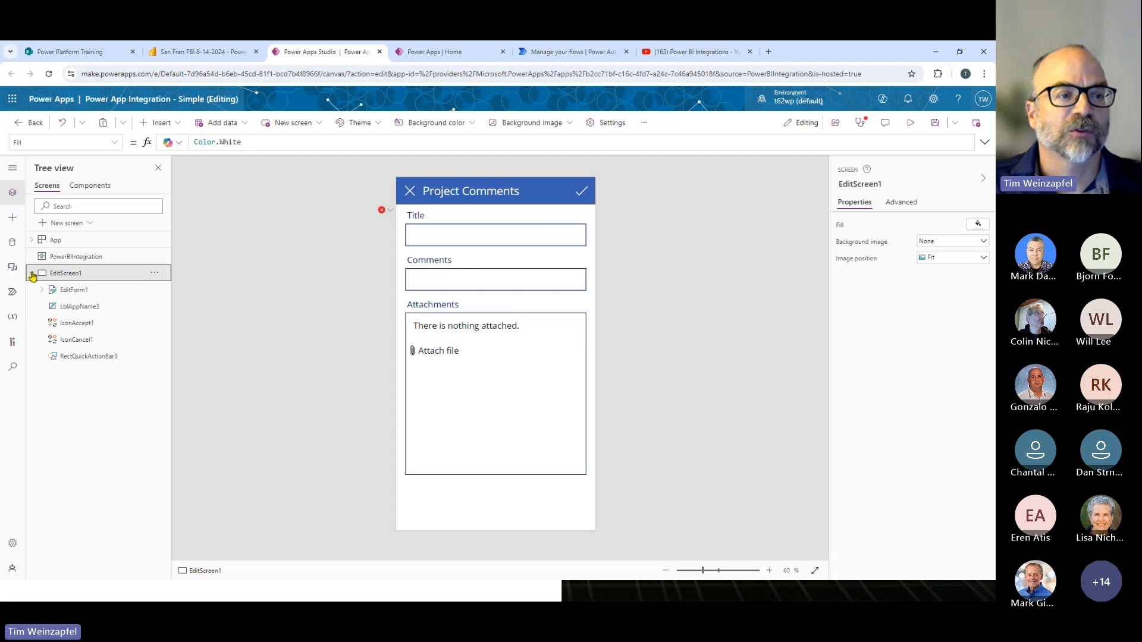
pyautogui.click(72, 291)
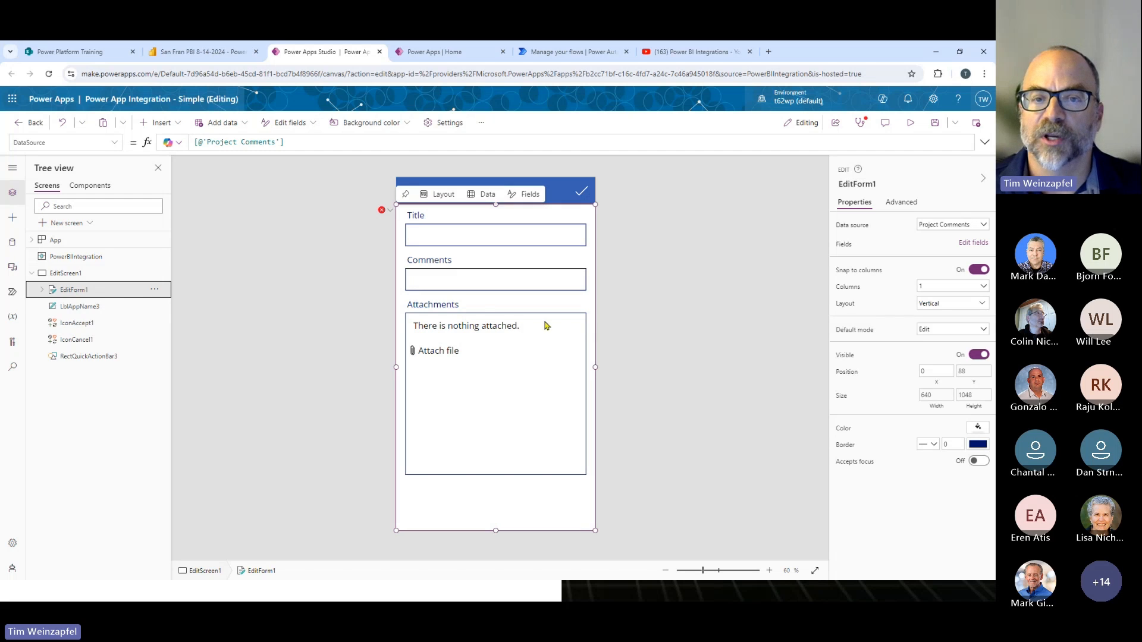
pyautogui.click(969, 244)
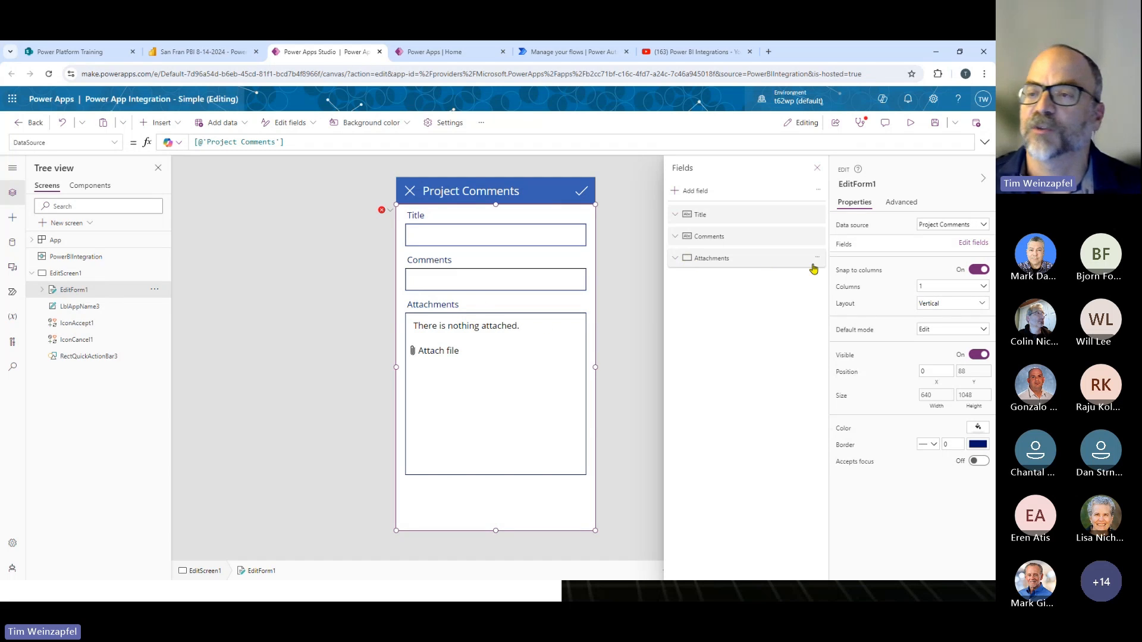
pyautogui.click(818, 257)
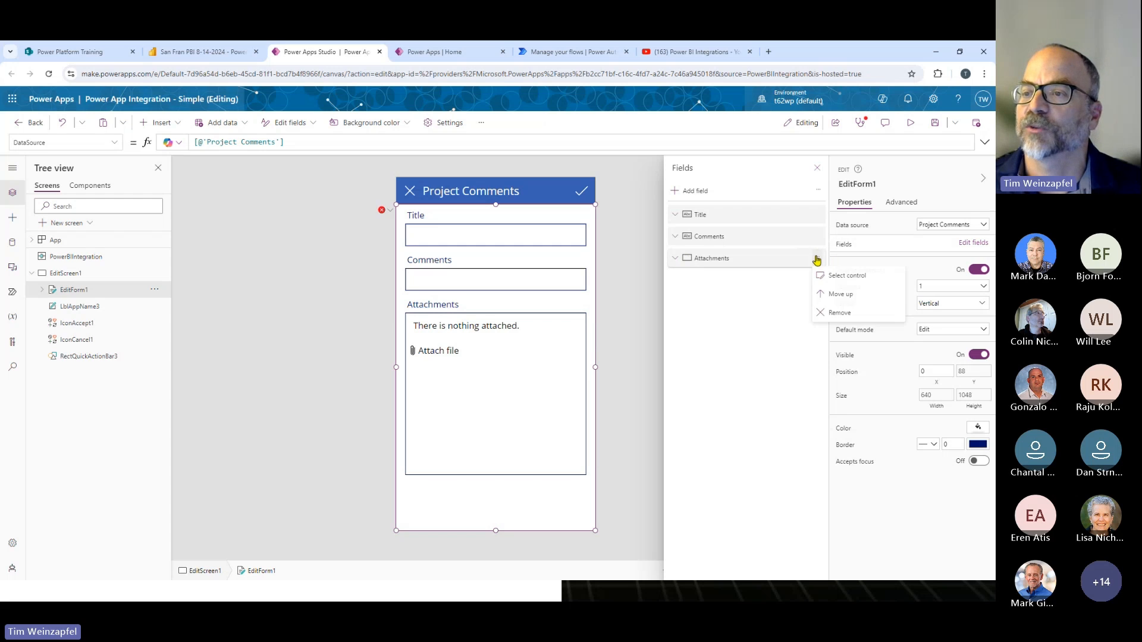
pyautogui.click(842, 315)
# - Enlarge the Comments card to a height of about 661 and its text input to about 415
pyautogui.click(517, 288)
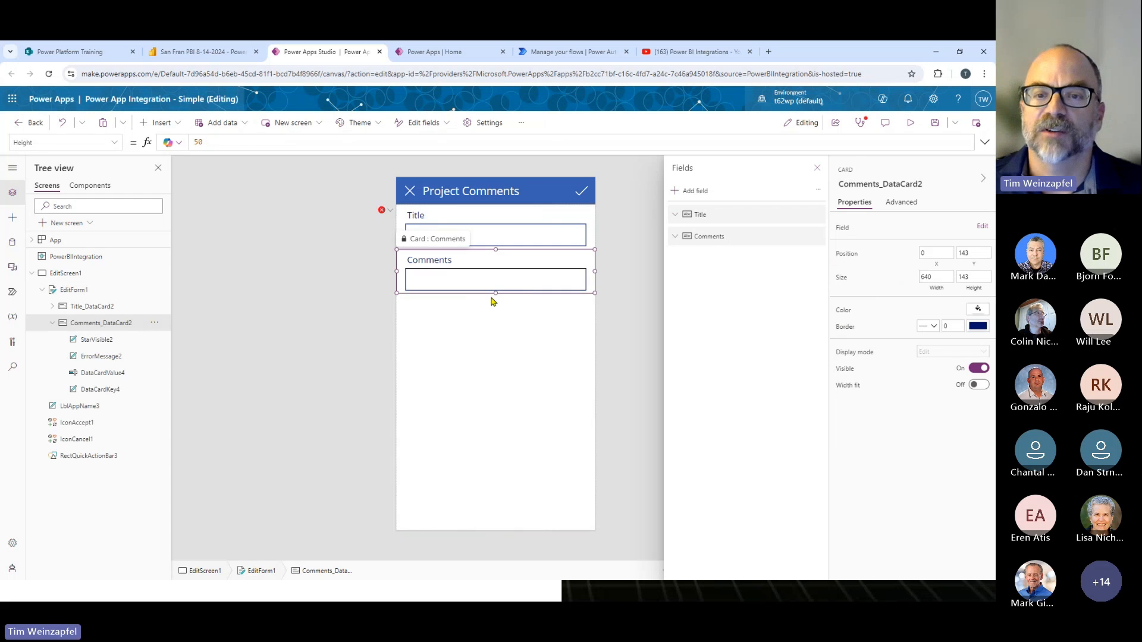
pyautogui.moveTo(495, 295); pyautogui.dragTo(492, 454)
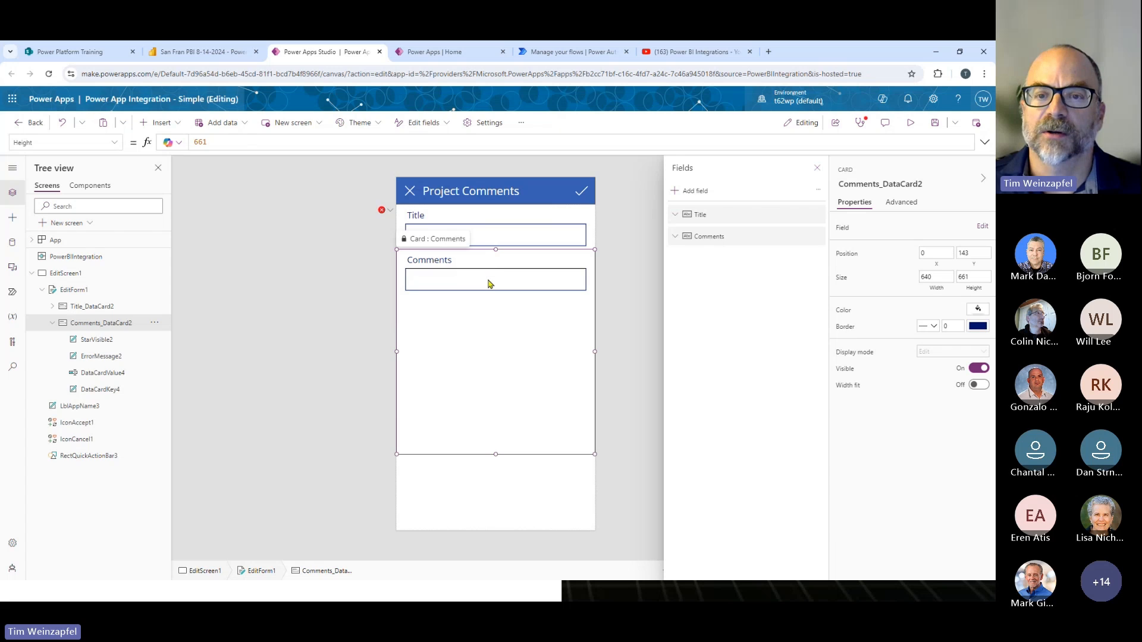
pyautogui.click(491, 283)
pyautogui.moveTo(495, 290); pyautogui.dragTo(496, 398)
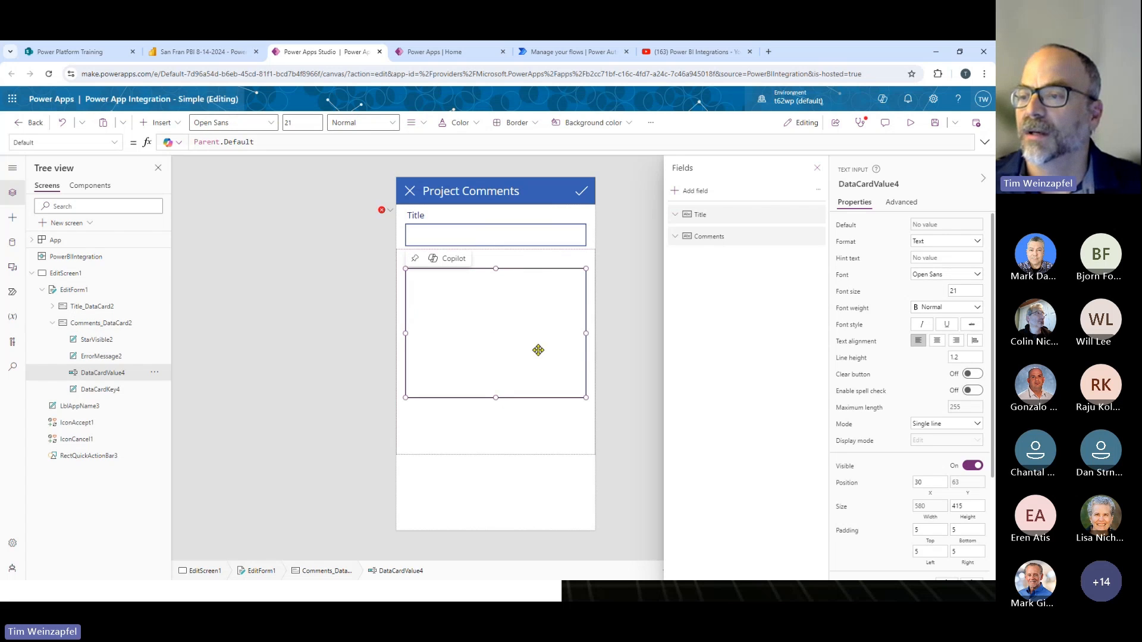
# - Set the Comments text input's mode to Multiline and select EditScreen1
pyautogui.click(936, 426)
pyautogui.click(935, 440)
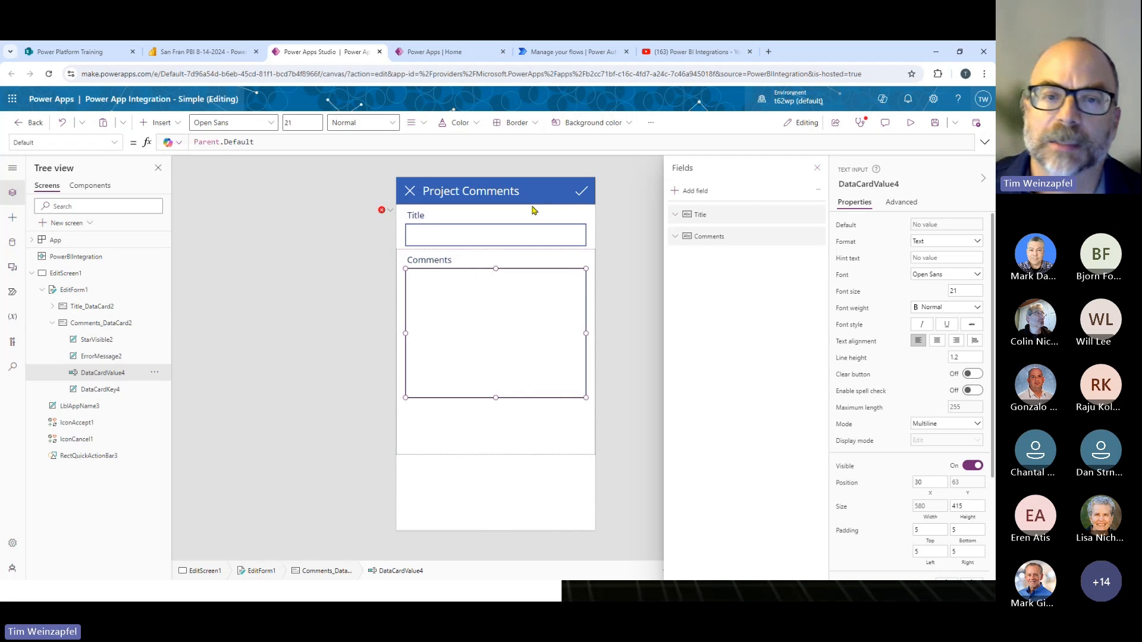
pyautogui.click(280, 266)
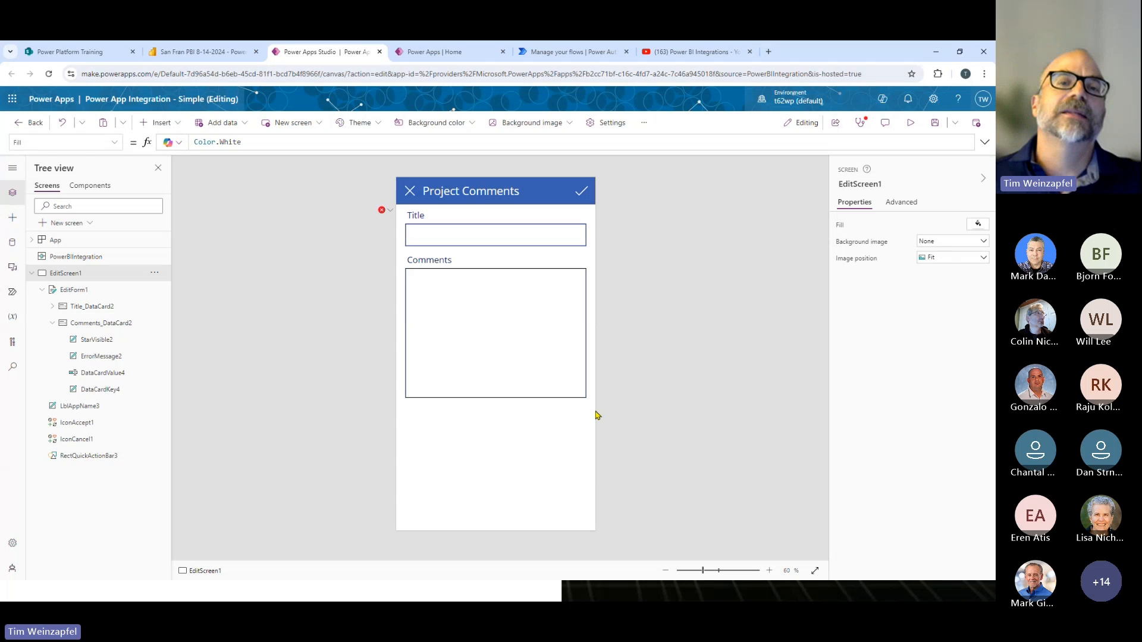
# - Open the Item property of EditForm1 for editing and check the Project Comments list in SharePoint
pyautogui.click(114, 143)
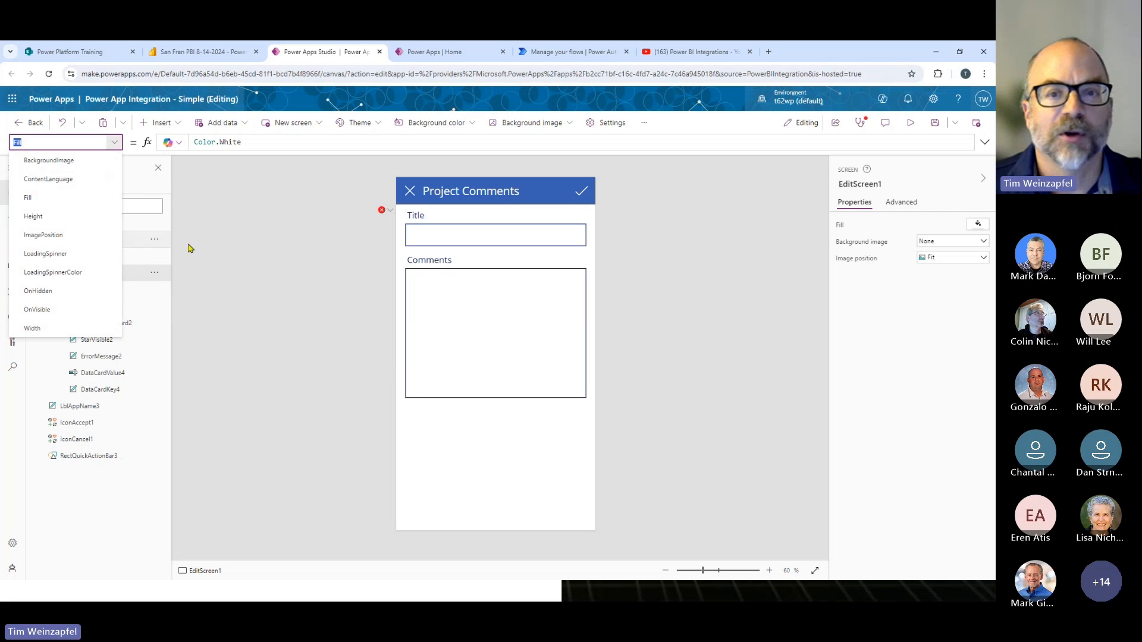
pyautogui.click(295, 340)
pyautogui.click(112, 290)
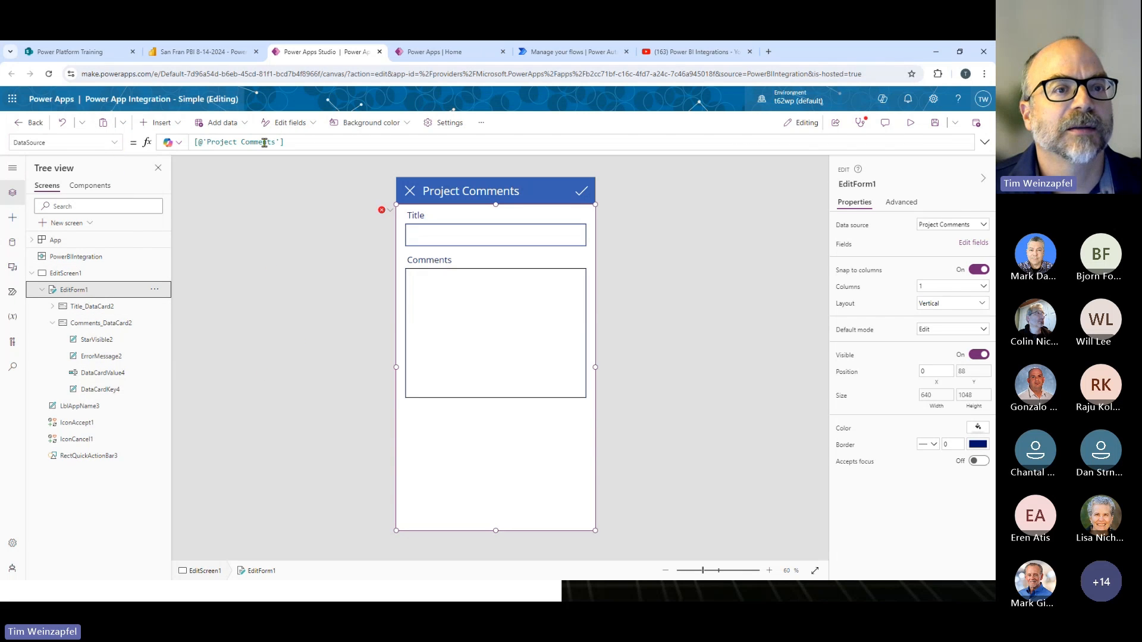
pyautogui.click(114, 142)
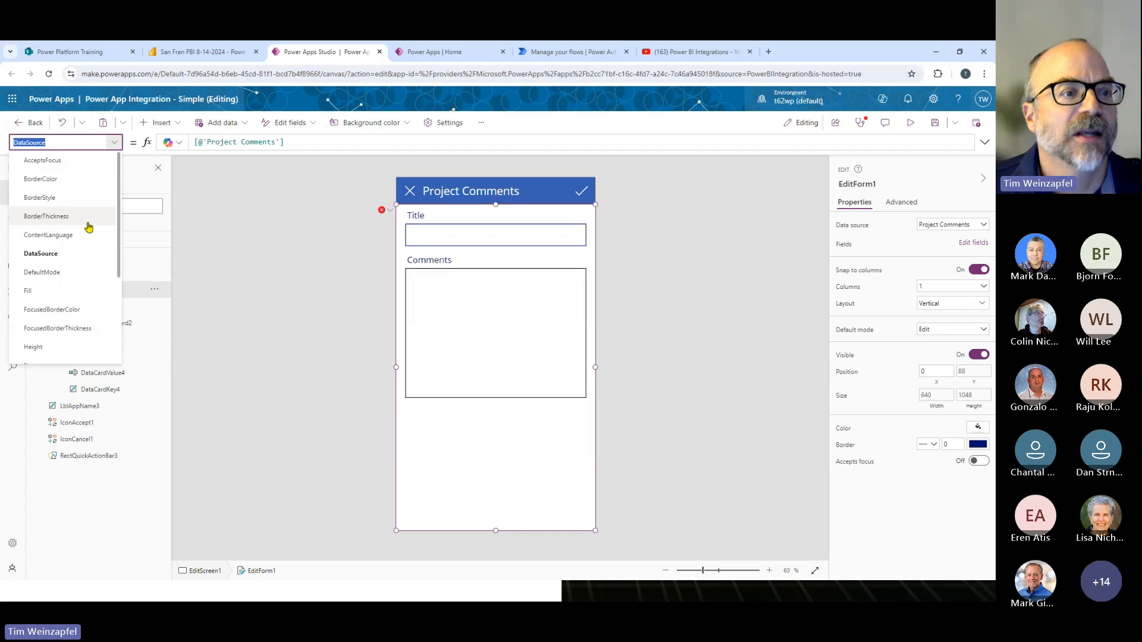
pyautogui.scroll(-2, 86, 244)
pyautogui.click(81, 260)
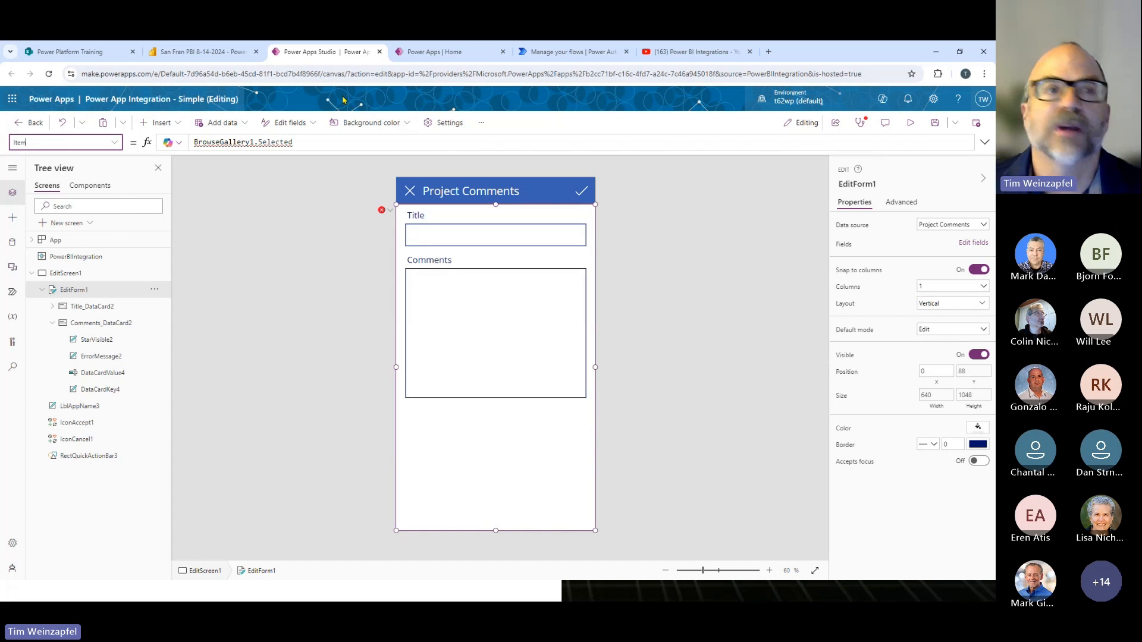
pyautogui.click(83, 52)
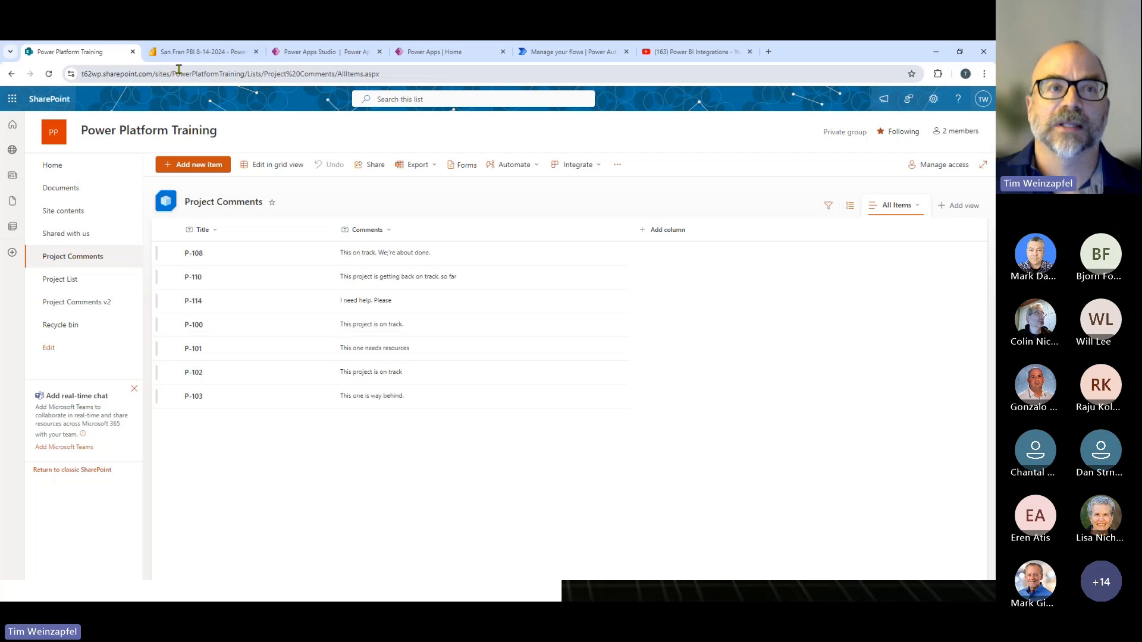
pyautogui.click(293, 53)
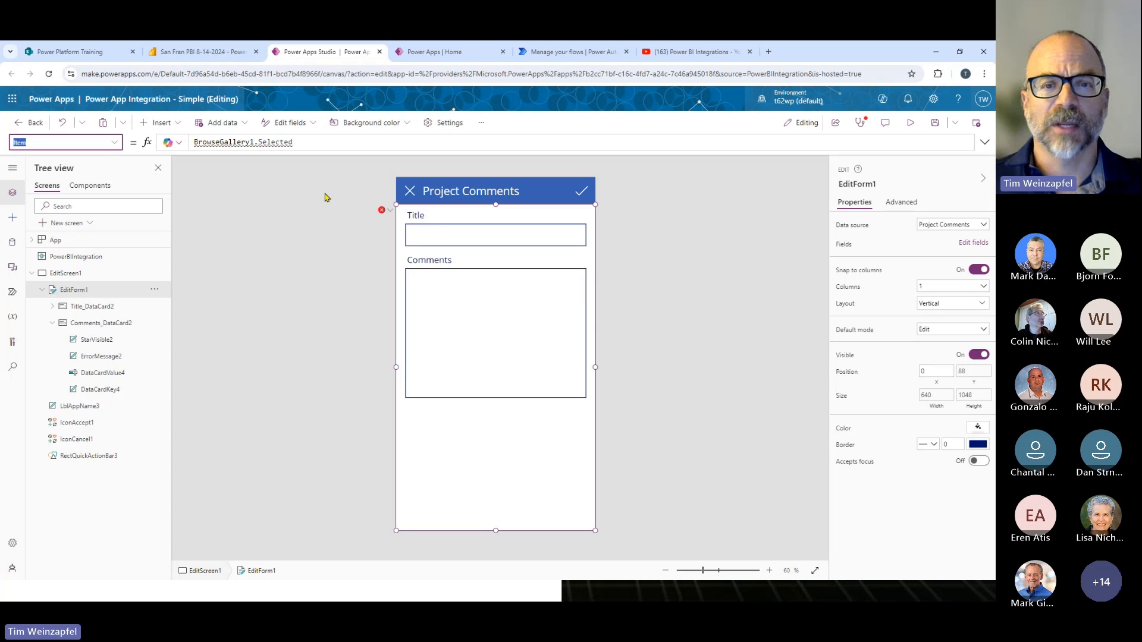
# - Set EditForm1's Item property to LookUp('Project Comments', Title=First(PowerBIIntegration.Data).'Project ID')
pyautogui.click(308, 142)
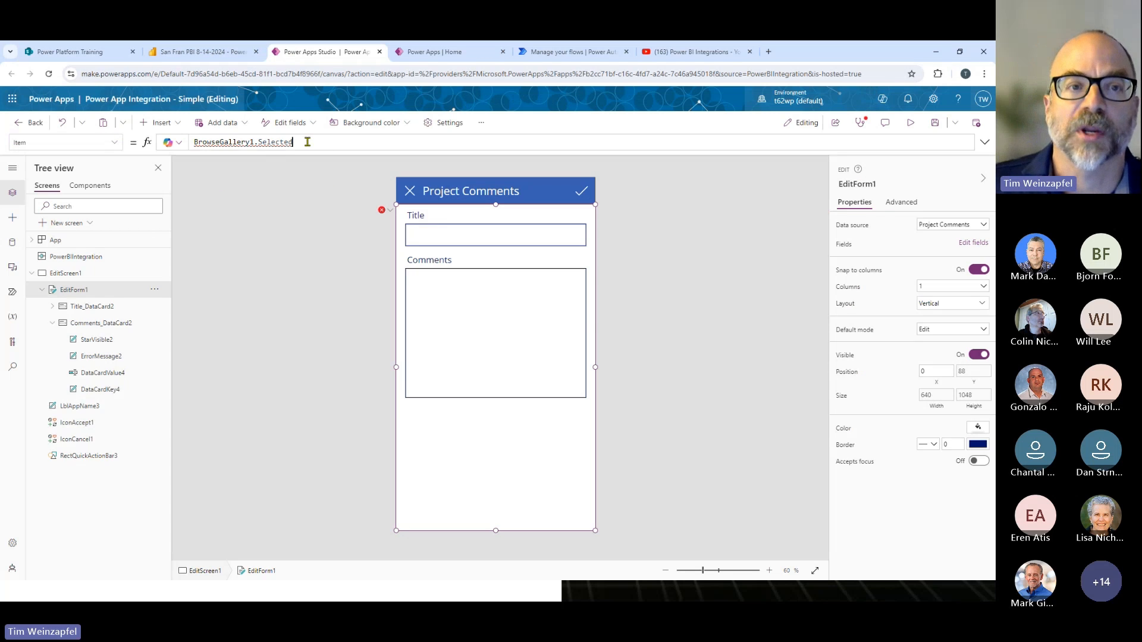
pyautogui.hotkey('ctrl', 'a')
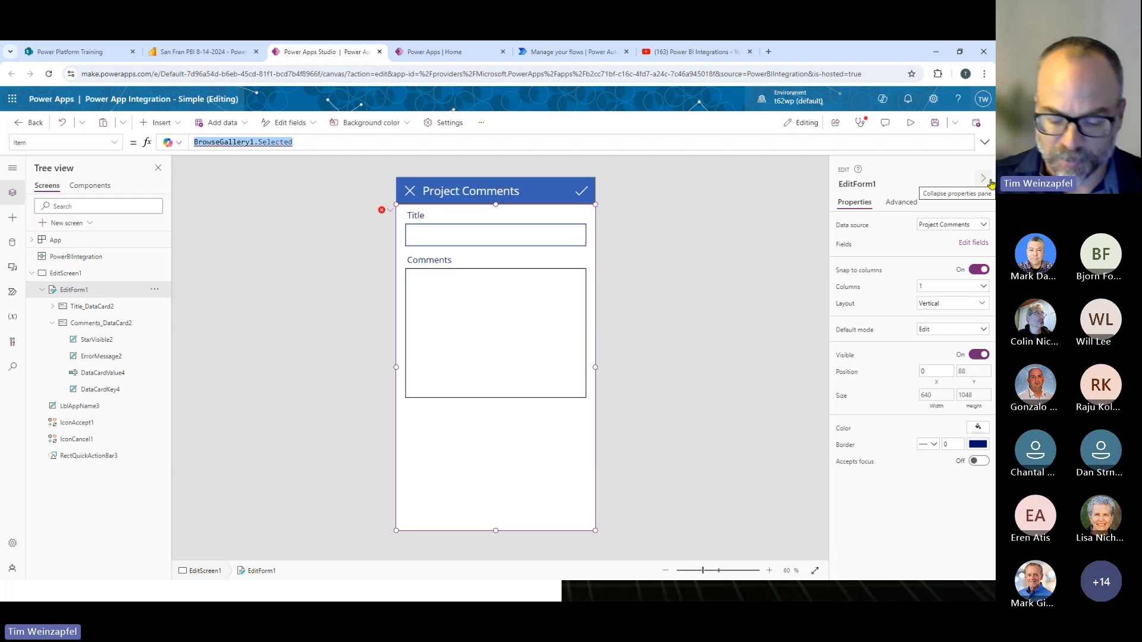
pyautogui.write('LookUp')
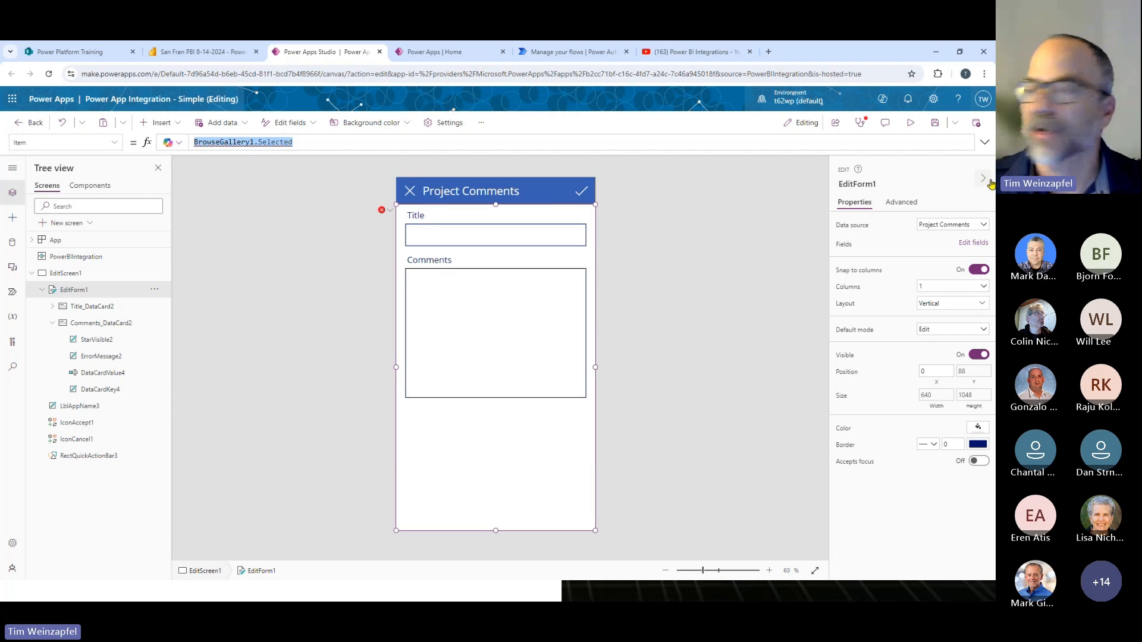
pyautogui.write('(')
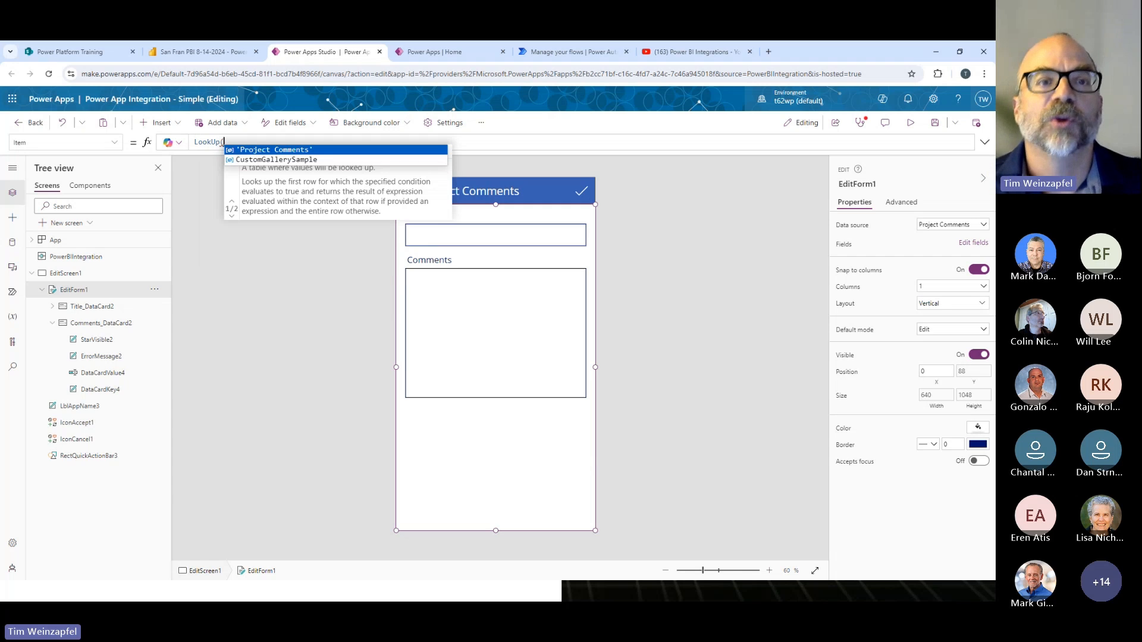
pyautogui.click(266, 150)
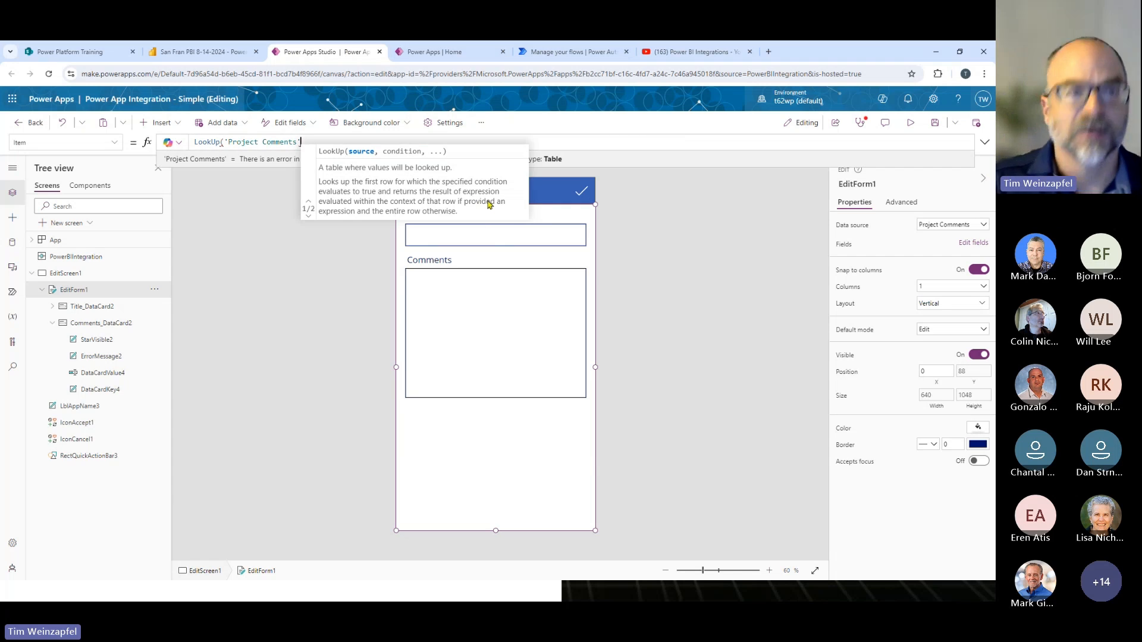
pyautogui.write(', Title=')
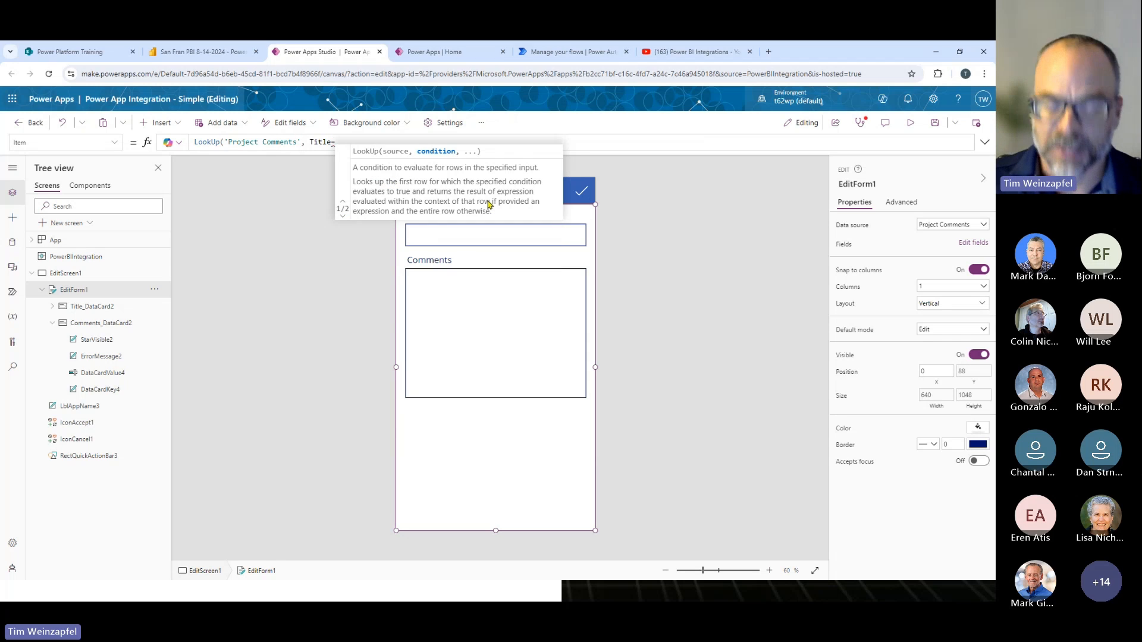
pyautogui.write('Firs')
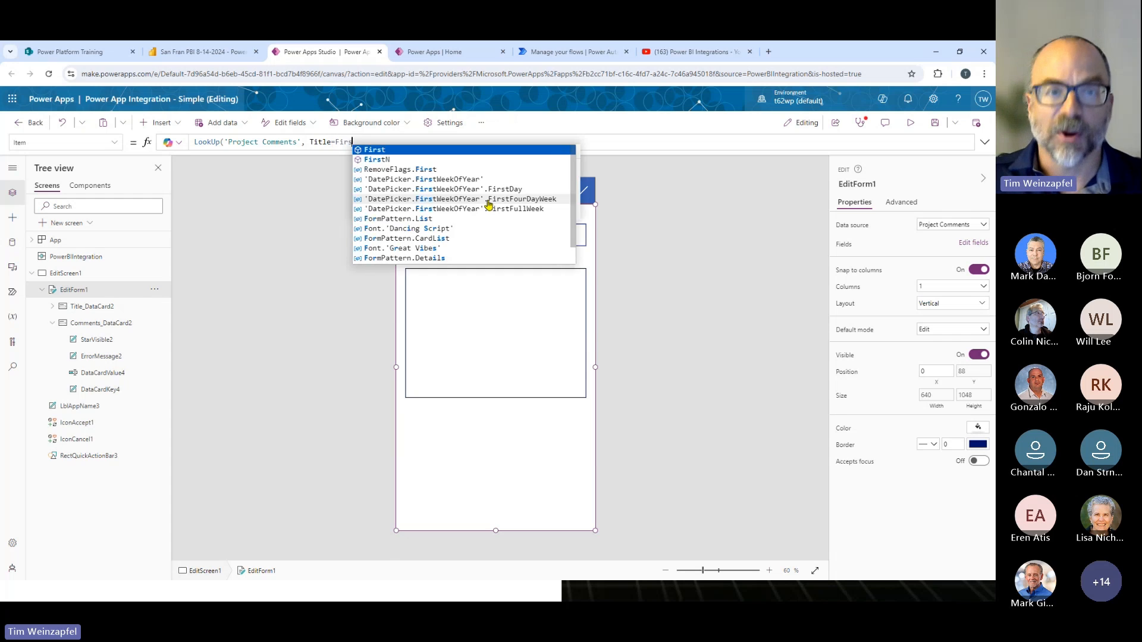
pyautogui.write('t(PowerBIIntegration')
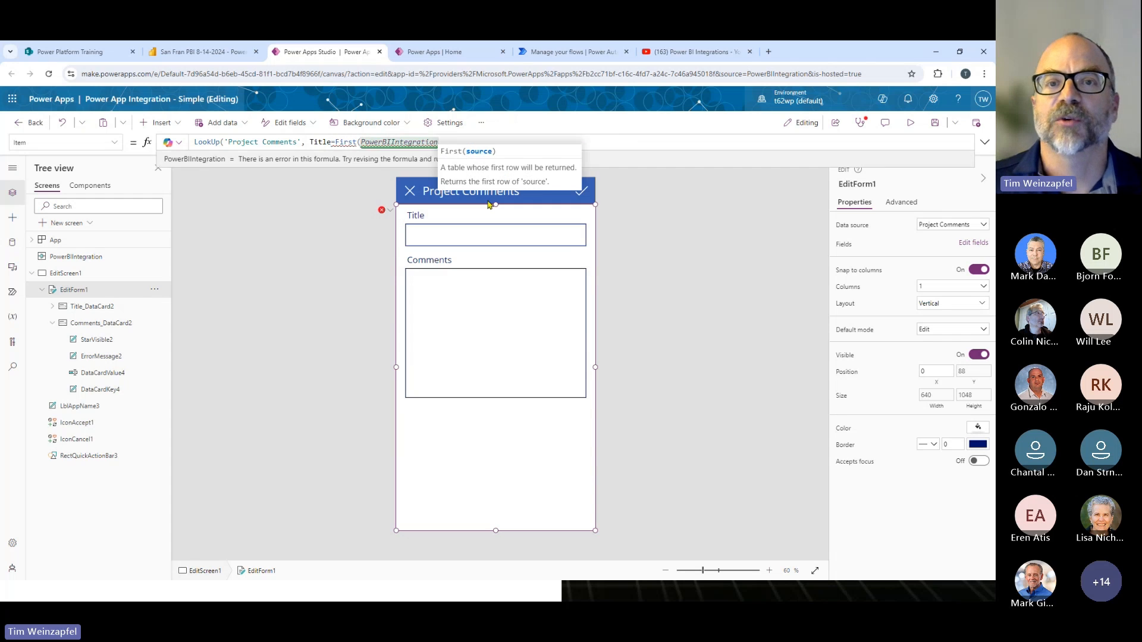
pyautogui.write('.Data)')
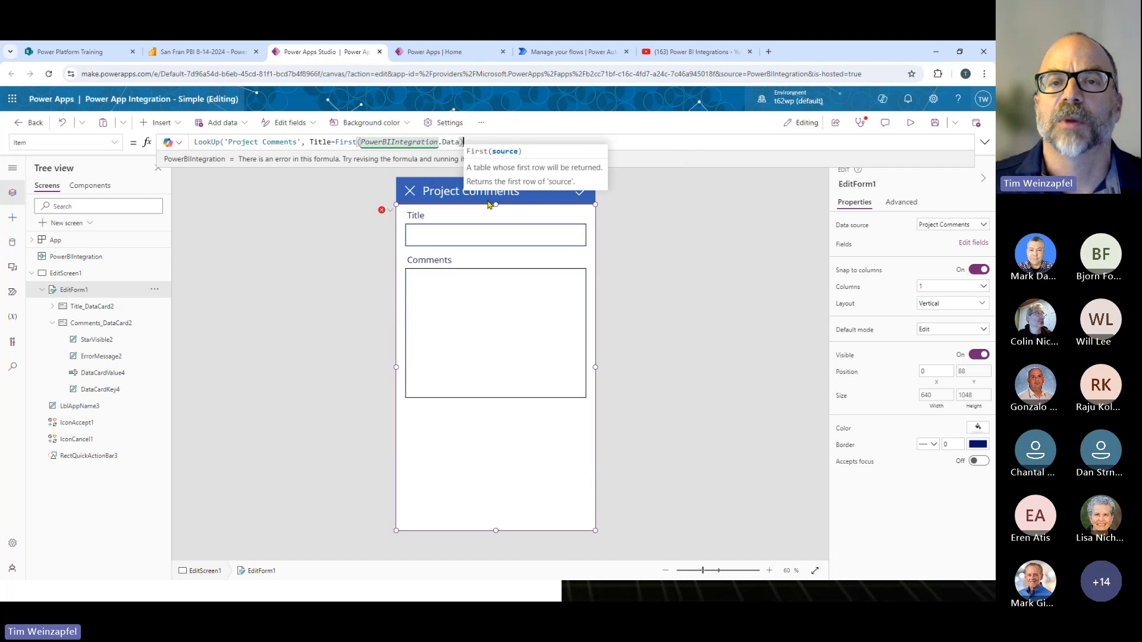
pyautogui.write(',')
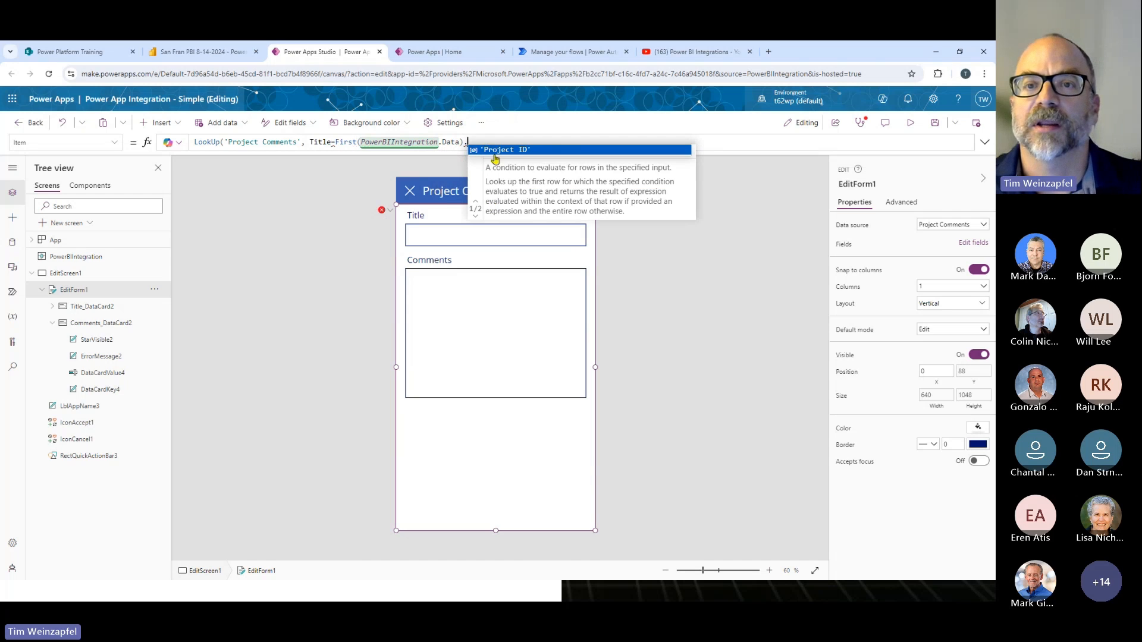
pyautogui.click(498, 151)
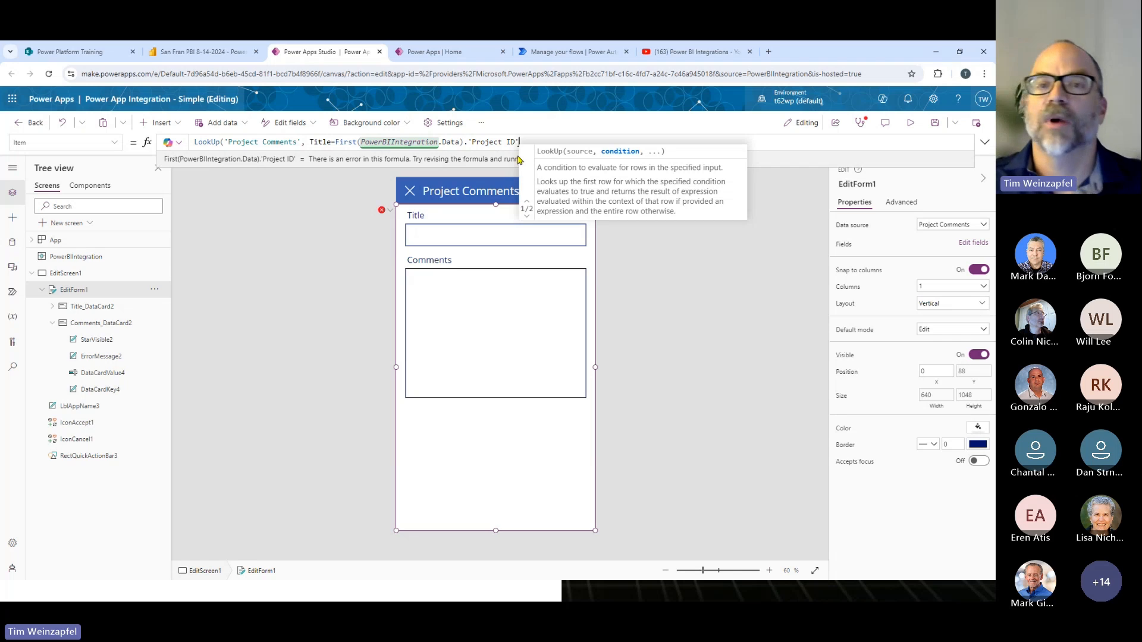
pyautogui.write(')')
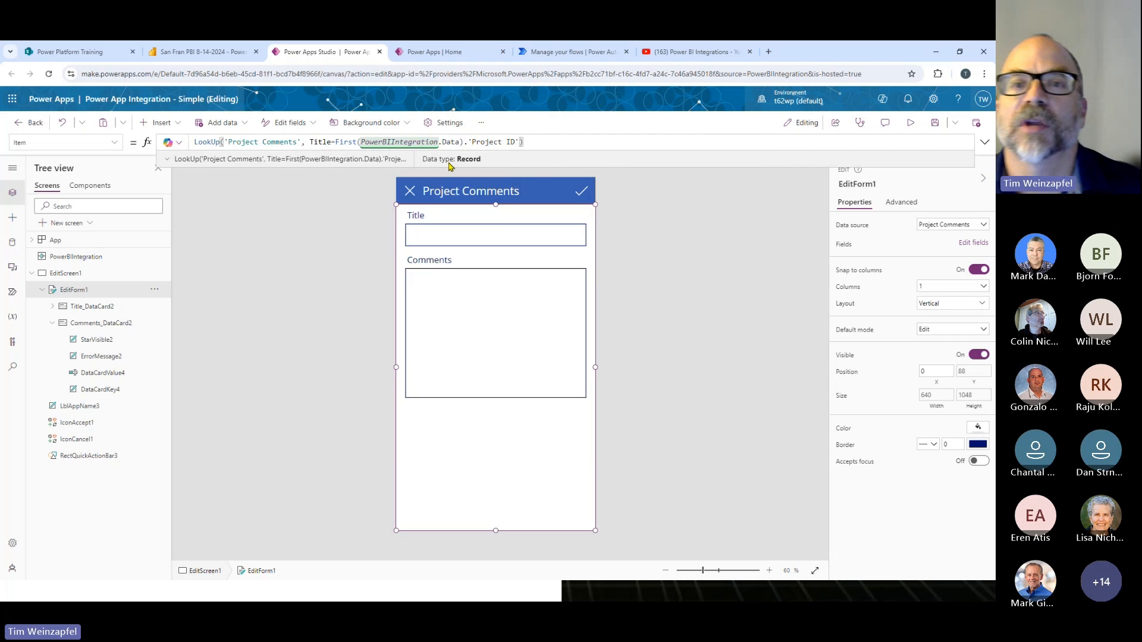
# - Preview the table returned by PowerBIIntegration.Data in the form's Item formula, and close the preview
pyautogui.click(451, 143)
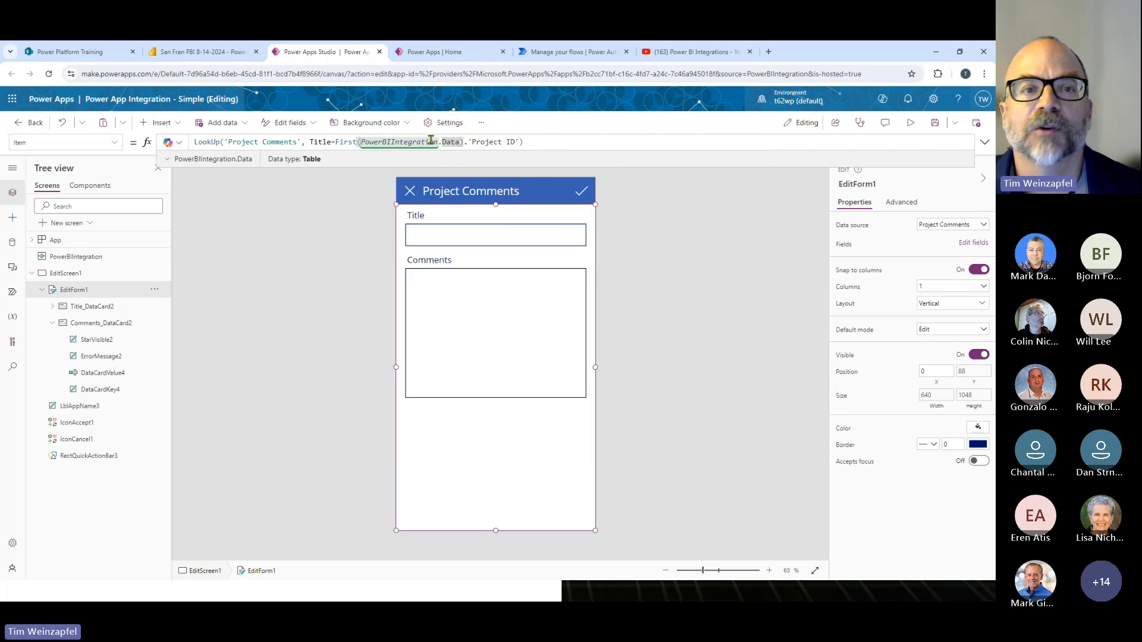
pyautogui.click(167, 160)
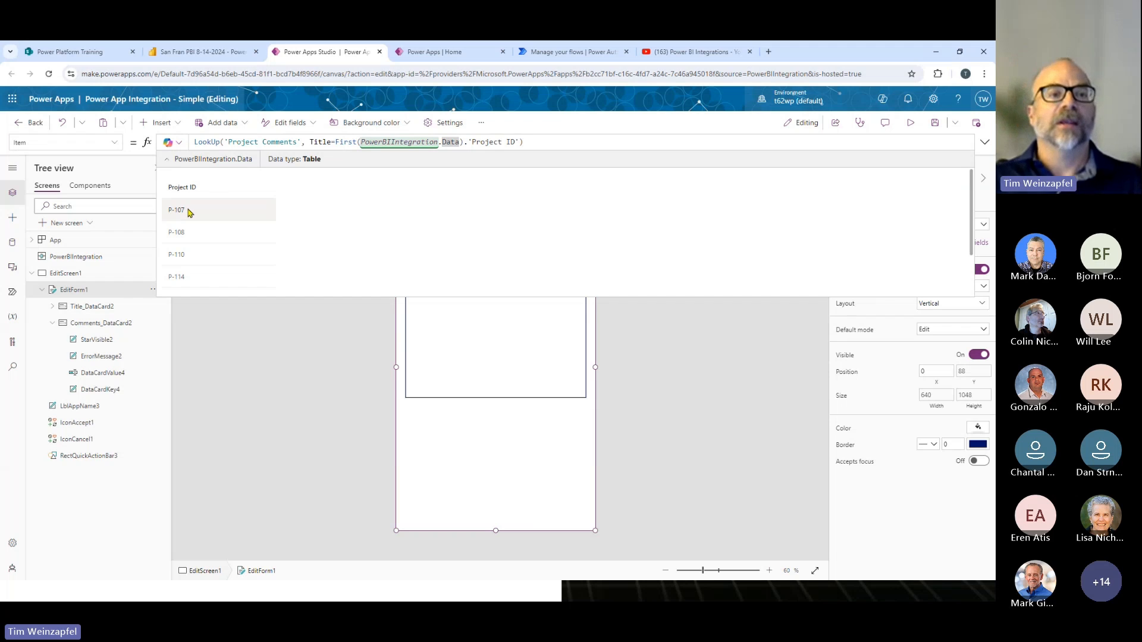
pyautogui.click(296, 362)
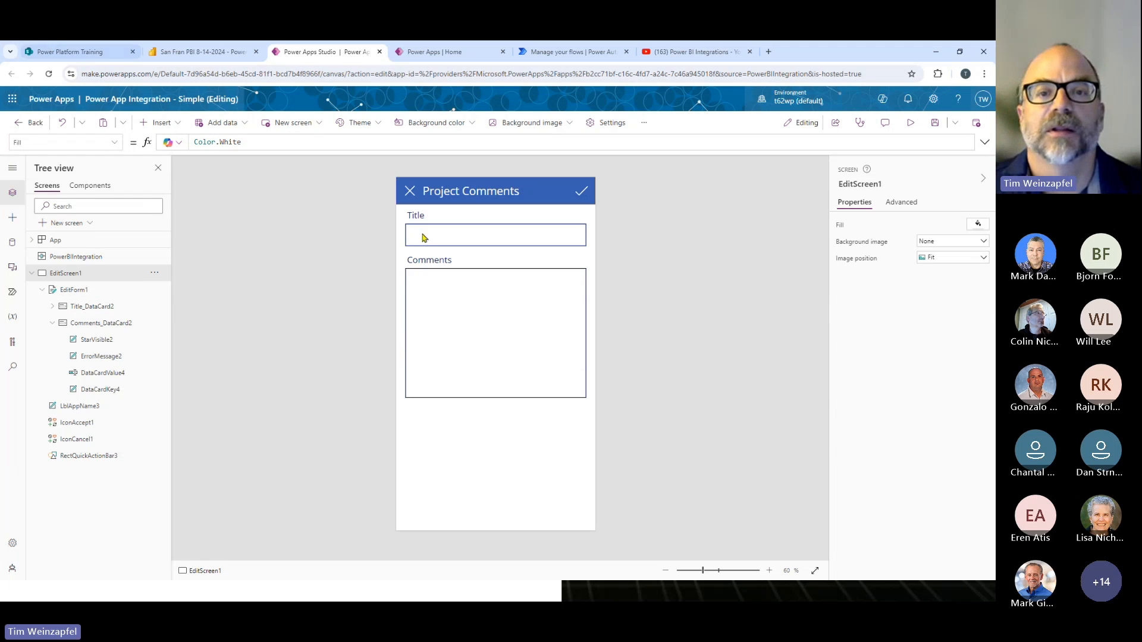
# - Switch to the SharePoint Project Comments list and save a new item with Title P-107 and Comments "This is a test"
pyautogui.click(89, 52)
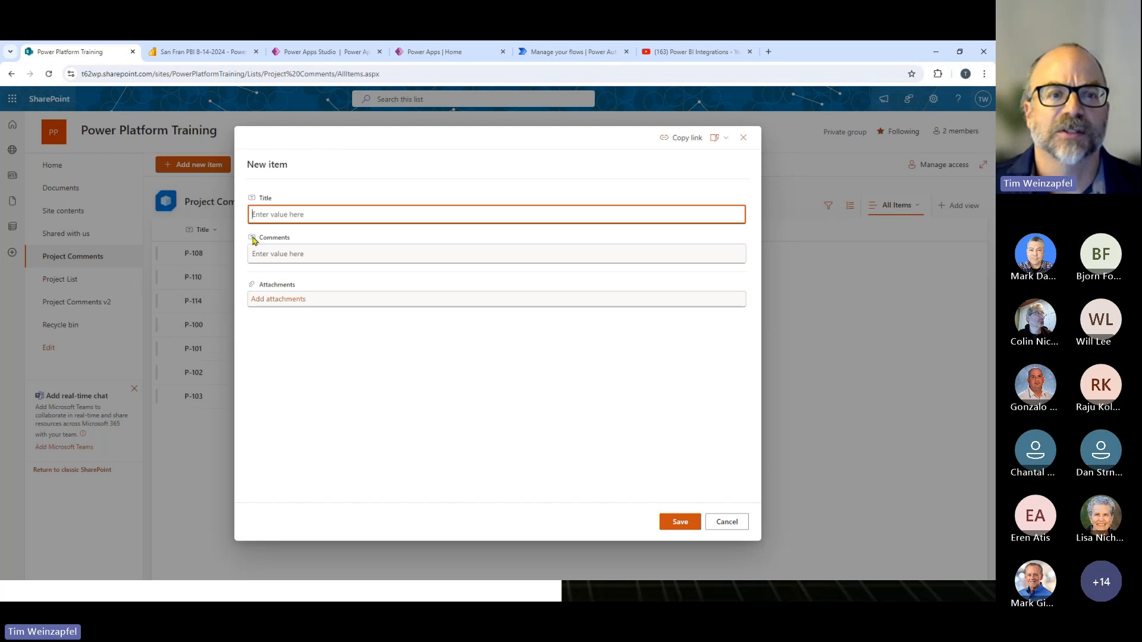
pyautogui.write('P')
pyautogui.press('BackSpace')
pyautogui.press('BackSpace')
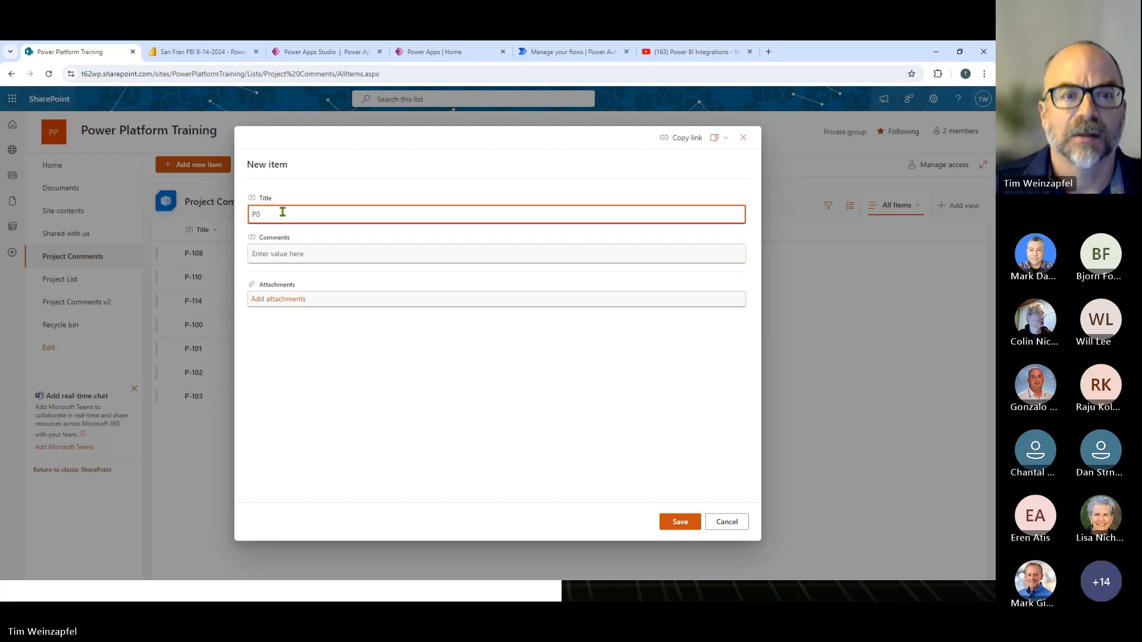
pyautogui.click(286, 254)
pyautogui.write('Tst')
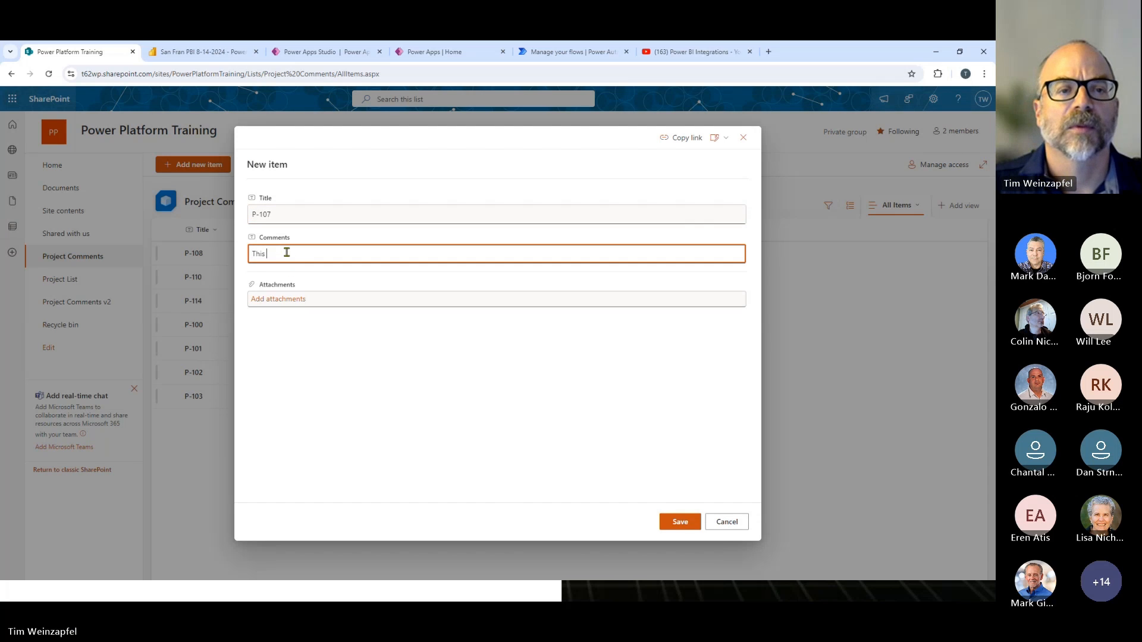
pyautogui.press('BackSpace')
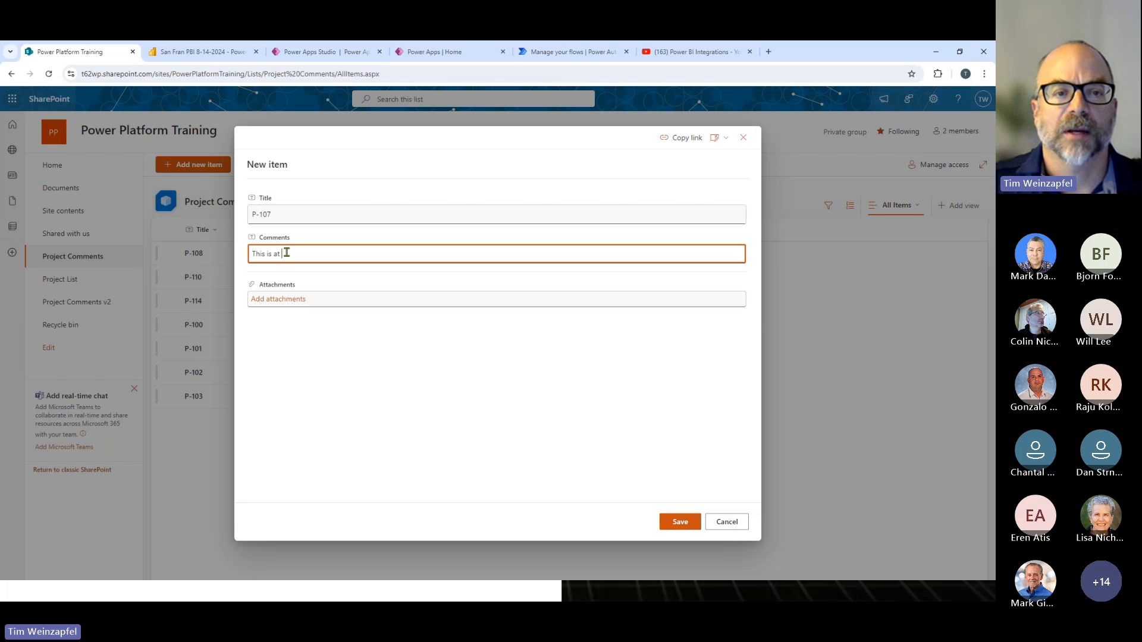
pyautogui.click(669, 523)
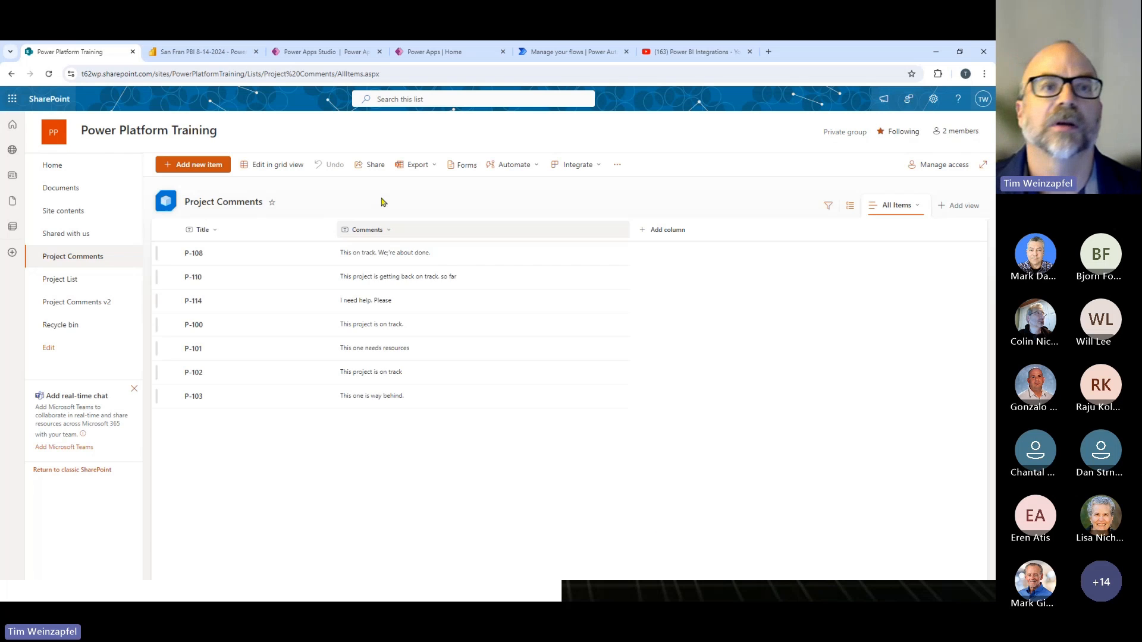
# - Switch back to Power Apps Studio, refresh the Project Comments data source and return to the screen tree
pyautogui.click(291, 48)
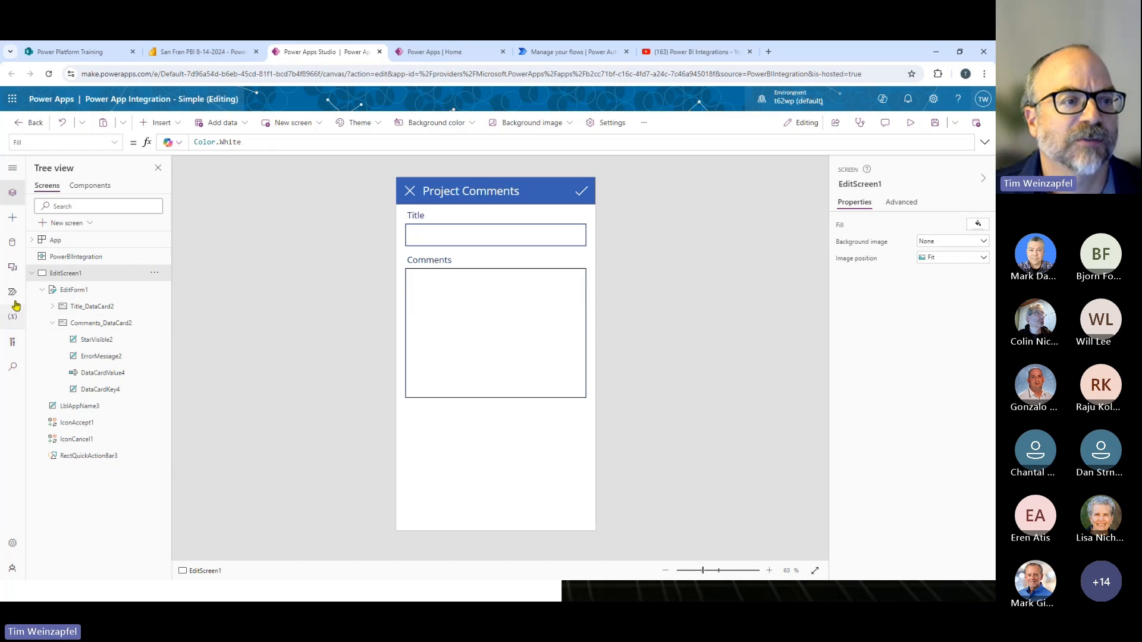
pyautogui.click(13, 242)
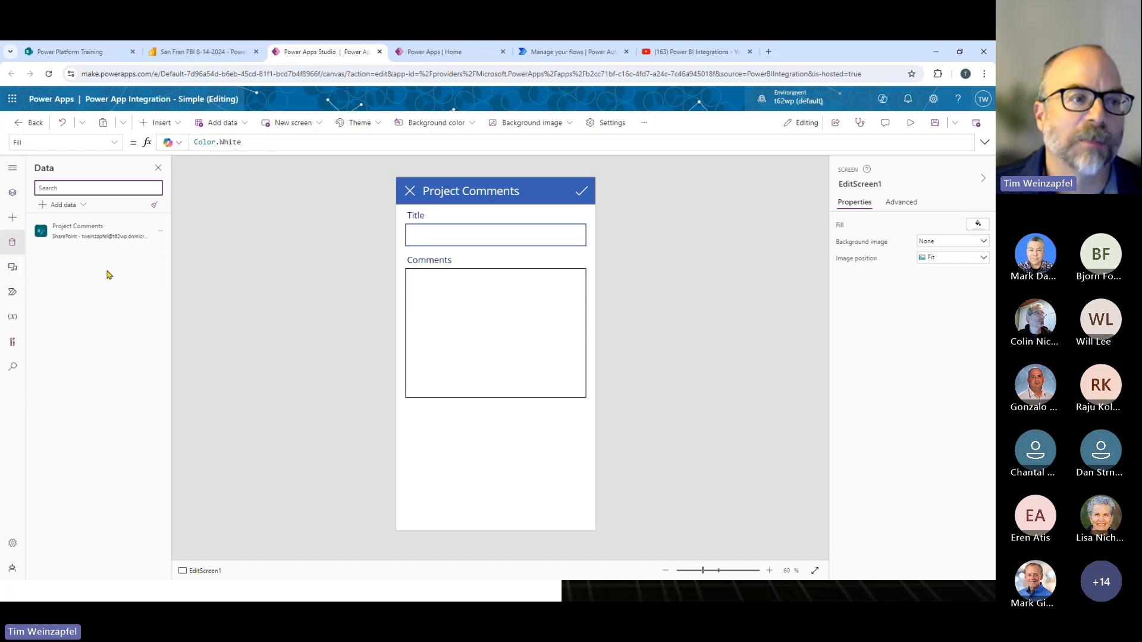
pyautogui.click(160, 231)
pyautogui.click(179, 265)
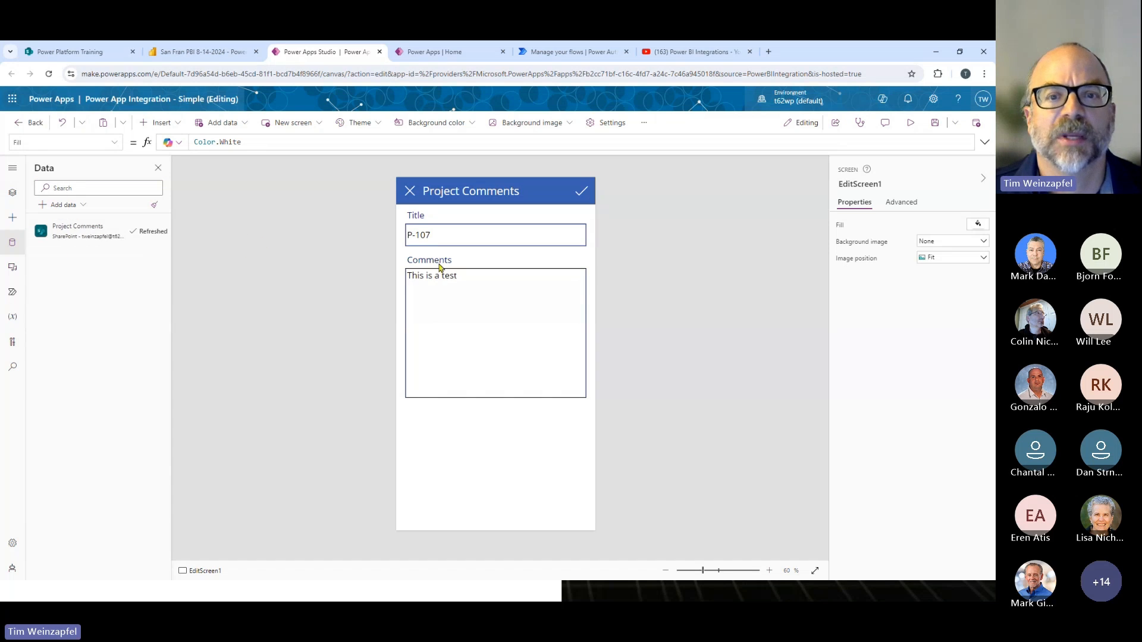
pyautogui.click(11, 170)
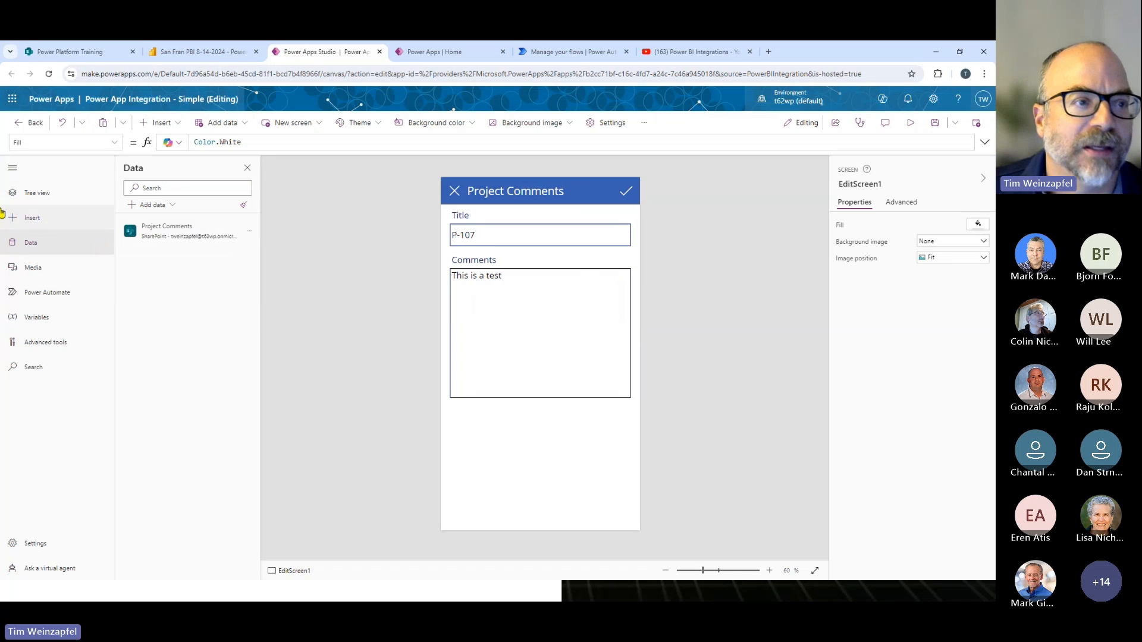
pyautogui.click(12, 169)
pyautogui.click(12, 193)
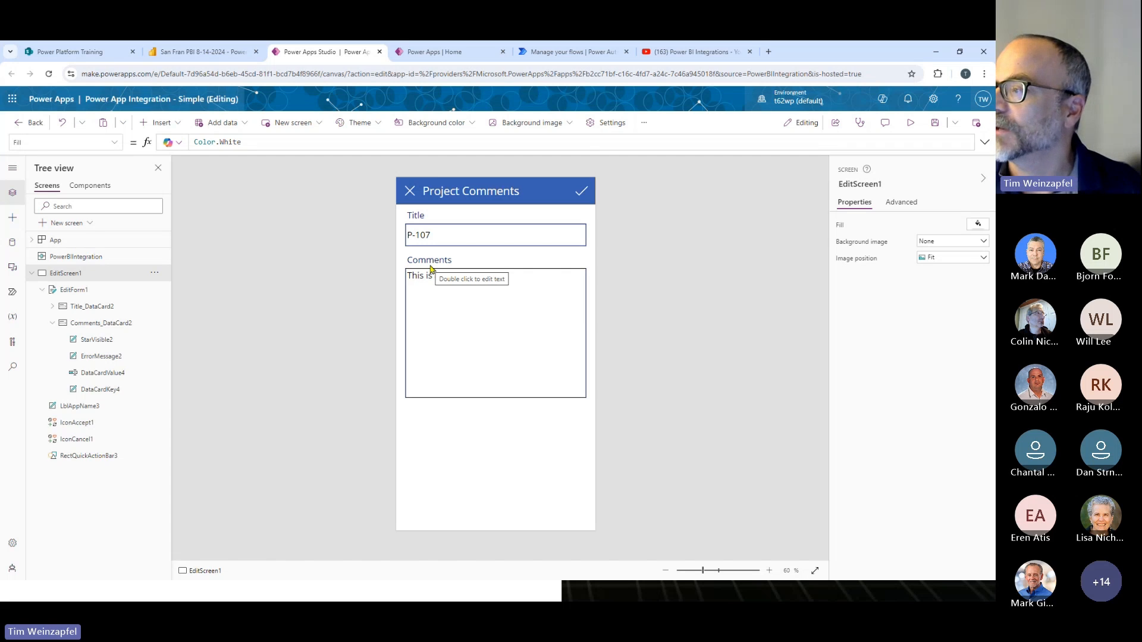
# - Check the form's Title input against the SharePoint Project Comments list, and switch to the Power BI report
pyautogui.click(453, 246)
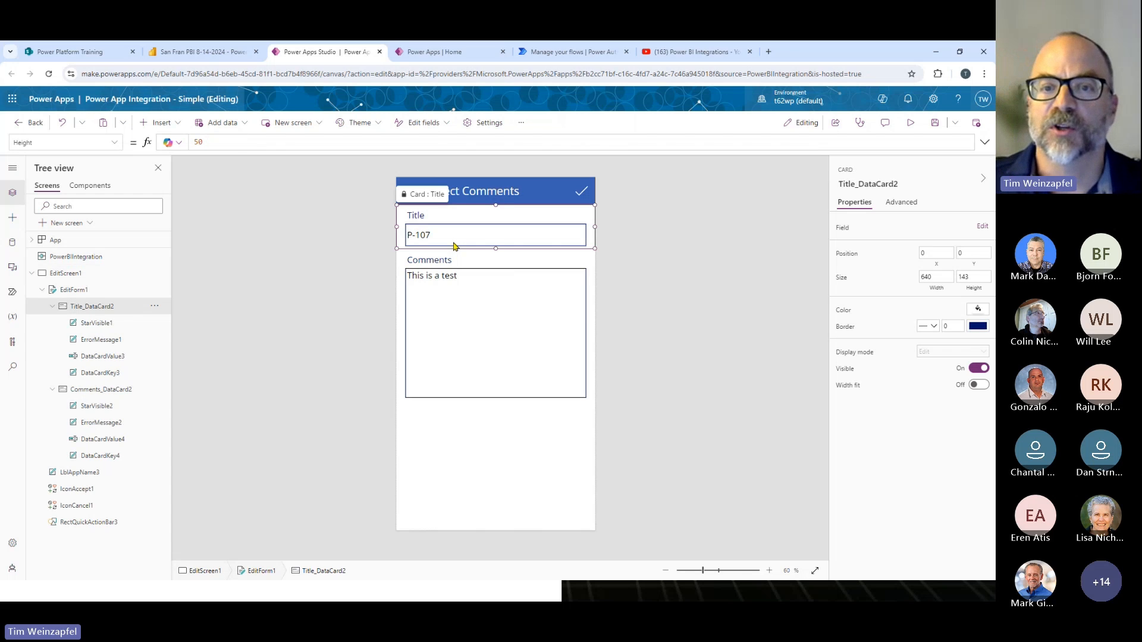
pyautogui.click(449, 241)
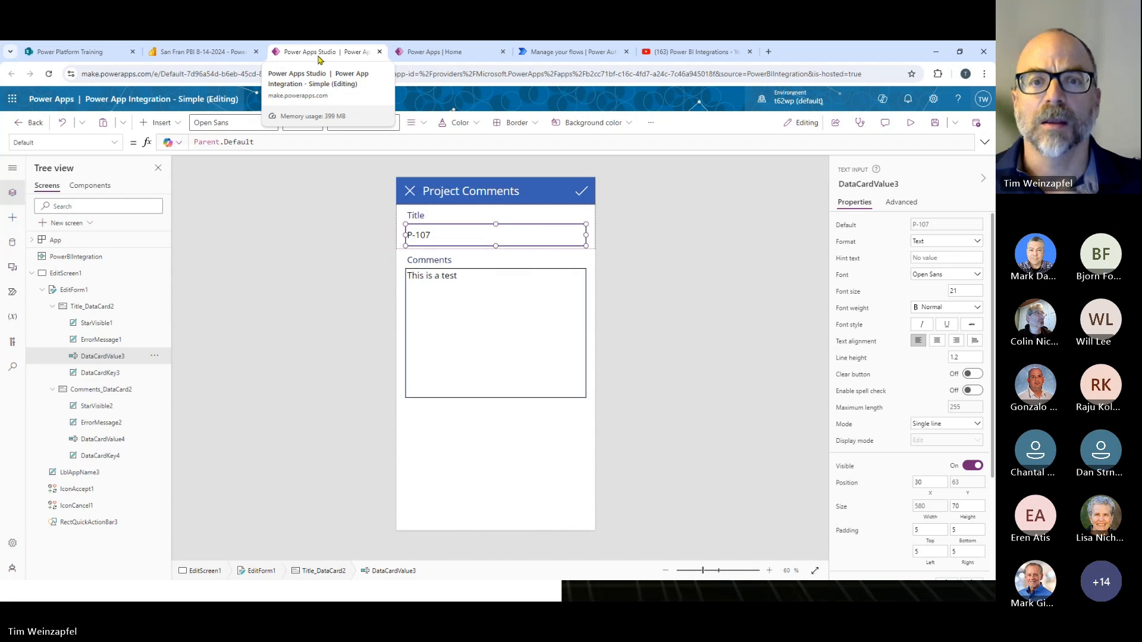
pyautogui.click(92, 55)
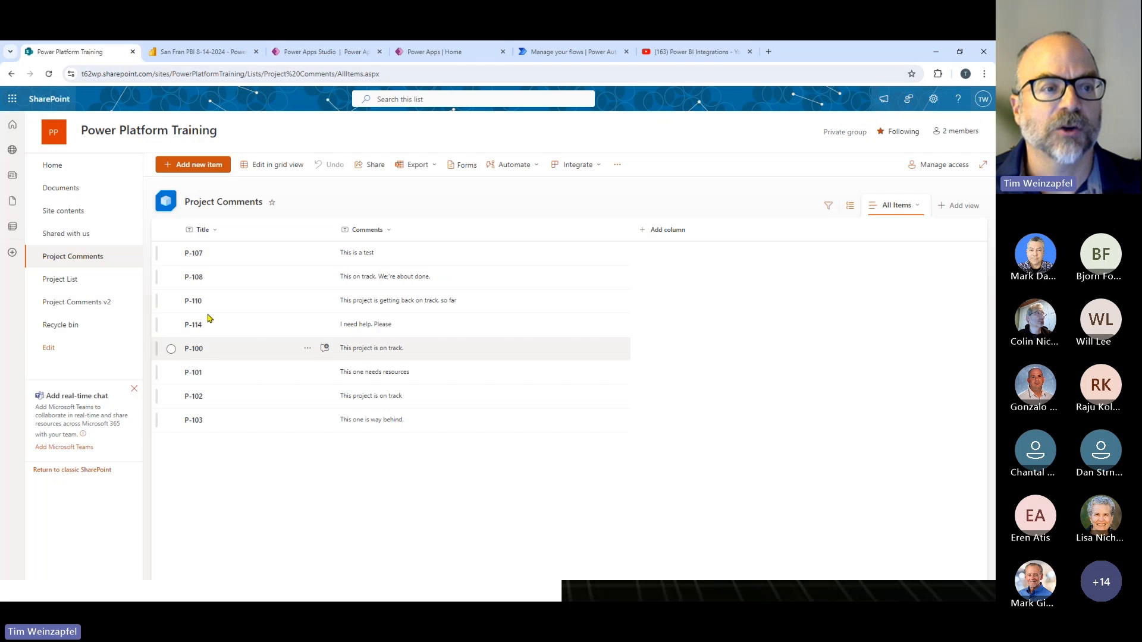
pyautogui.click(195, 53)
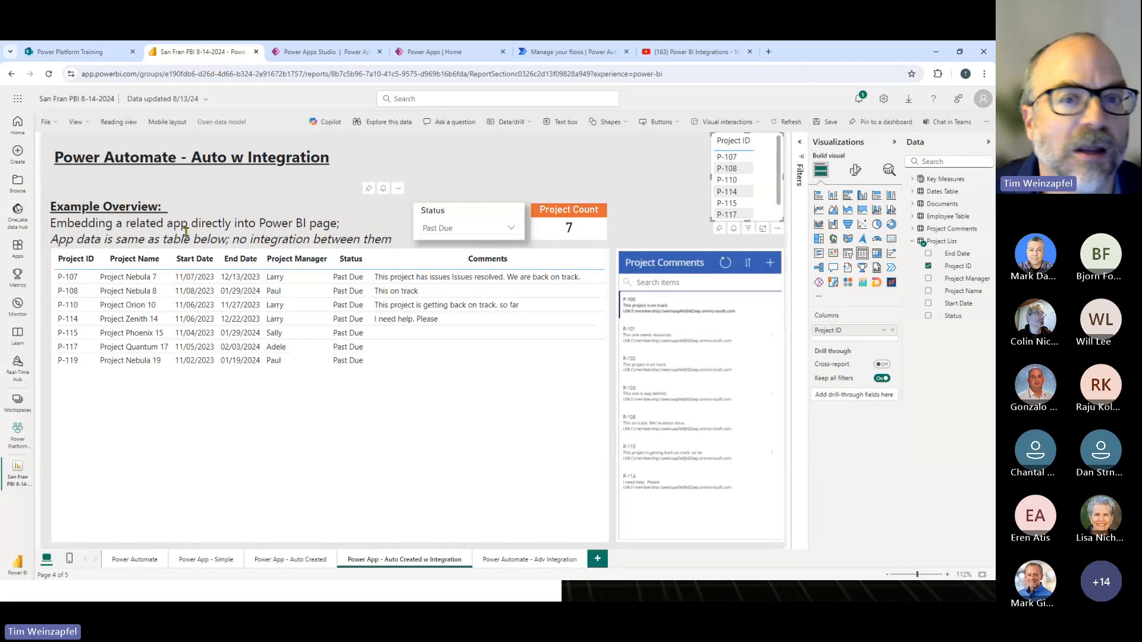
# - Filter the report's Status slicer to In Progress and switch back to Power Apps Studio
pyautogui.click(466, 229)
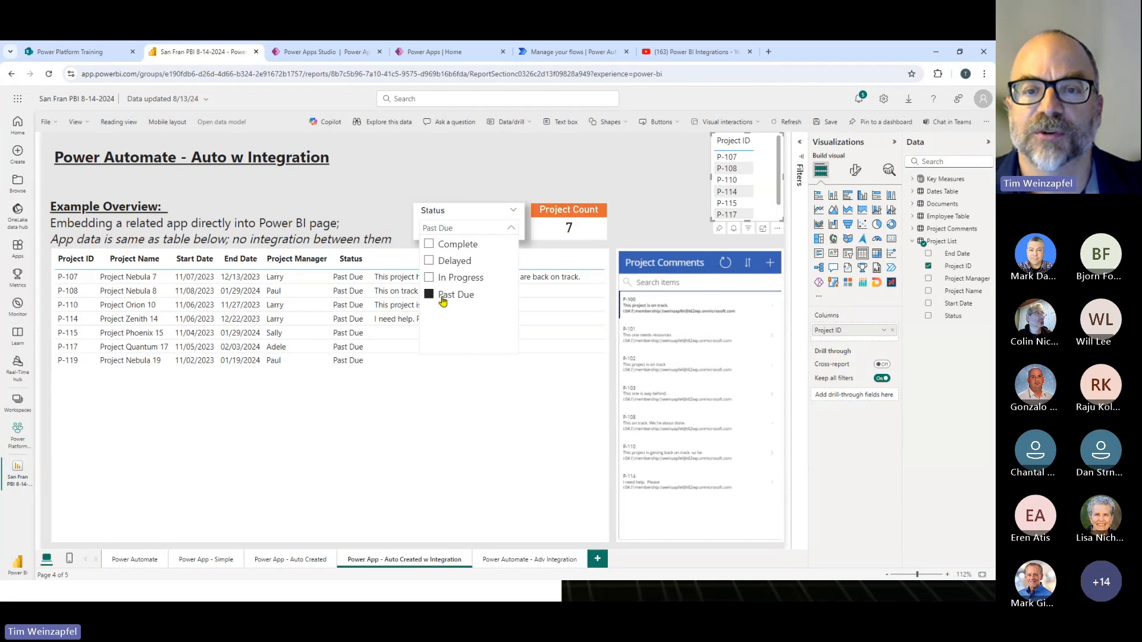
pyautogui.click(442, 279)
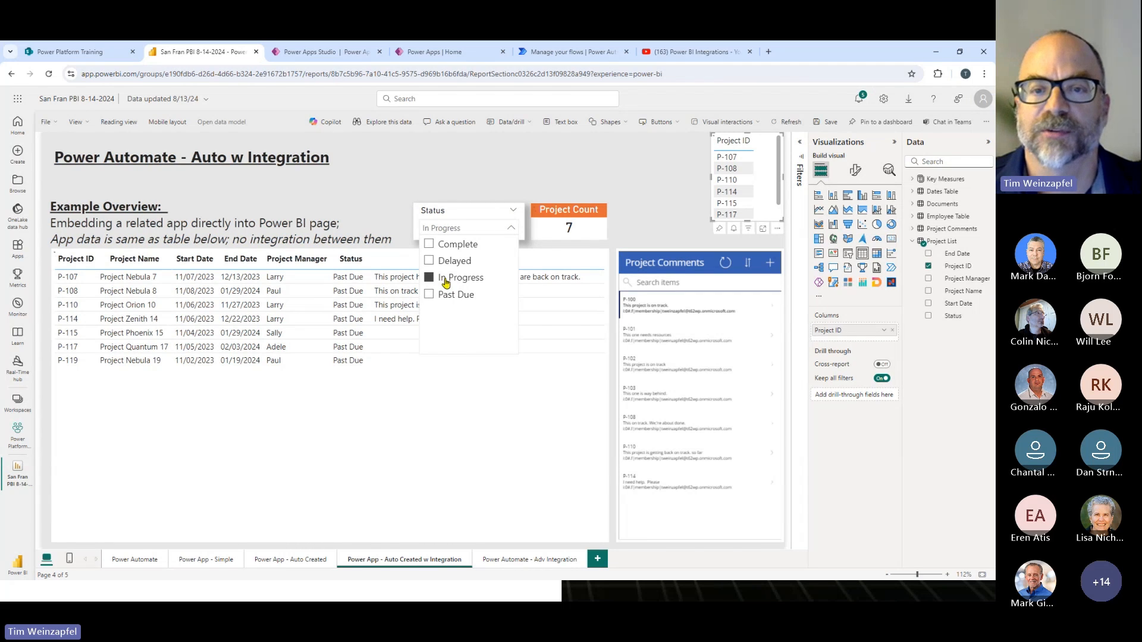
pyautogui.click(483, 228)
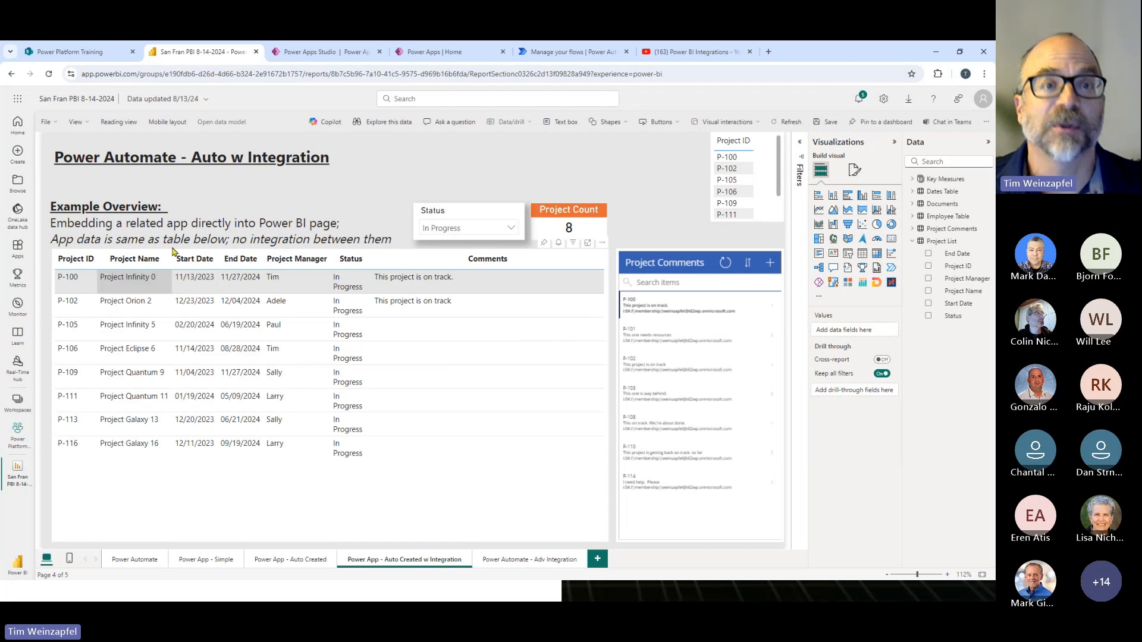
pyautogui.click(309, 52)
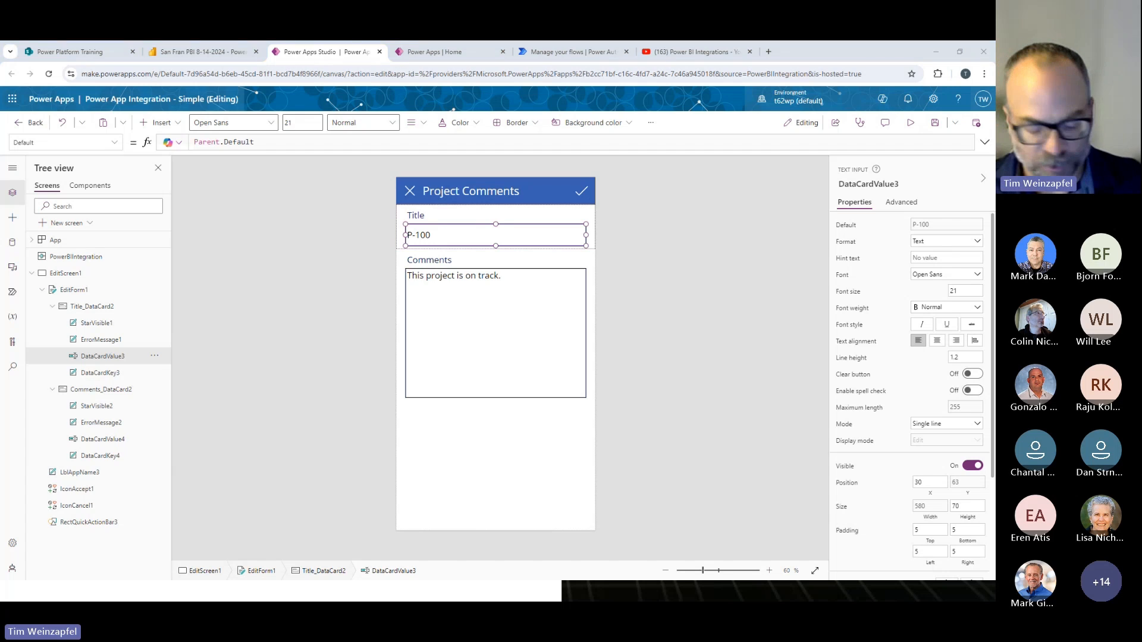
# - Try to replace the Parent.Default formula in the Title input's Default property
pyautogui.click(262, 143)
pyautogui.press('Delete')
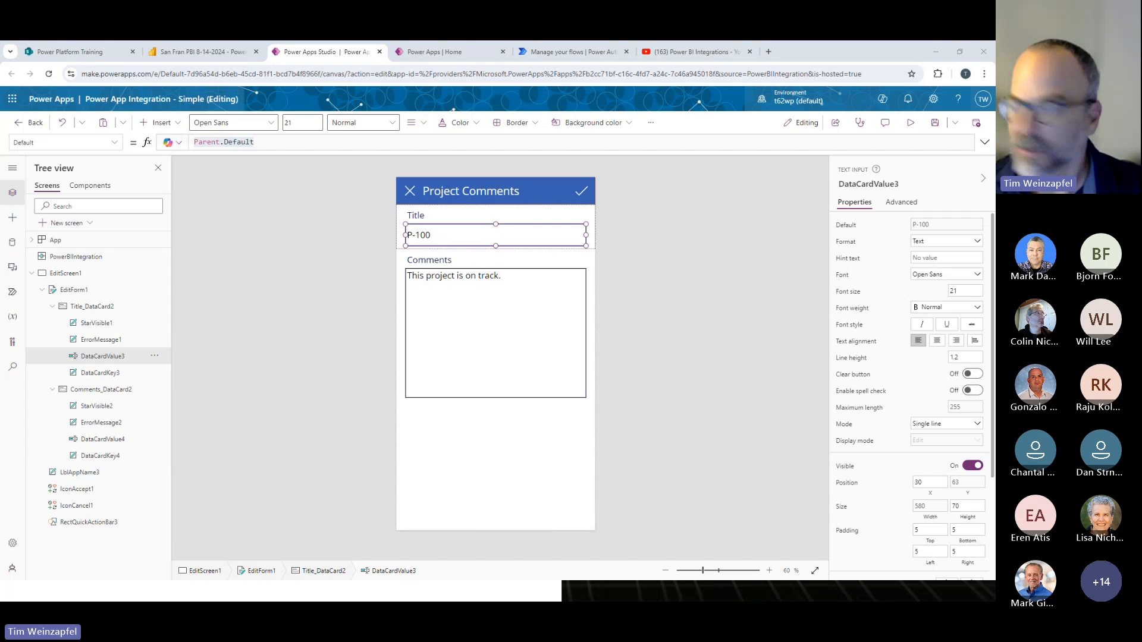
pyautogui.click(301, 142)
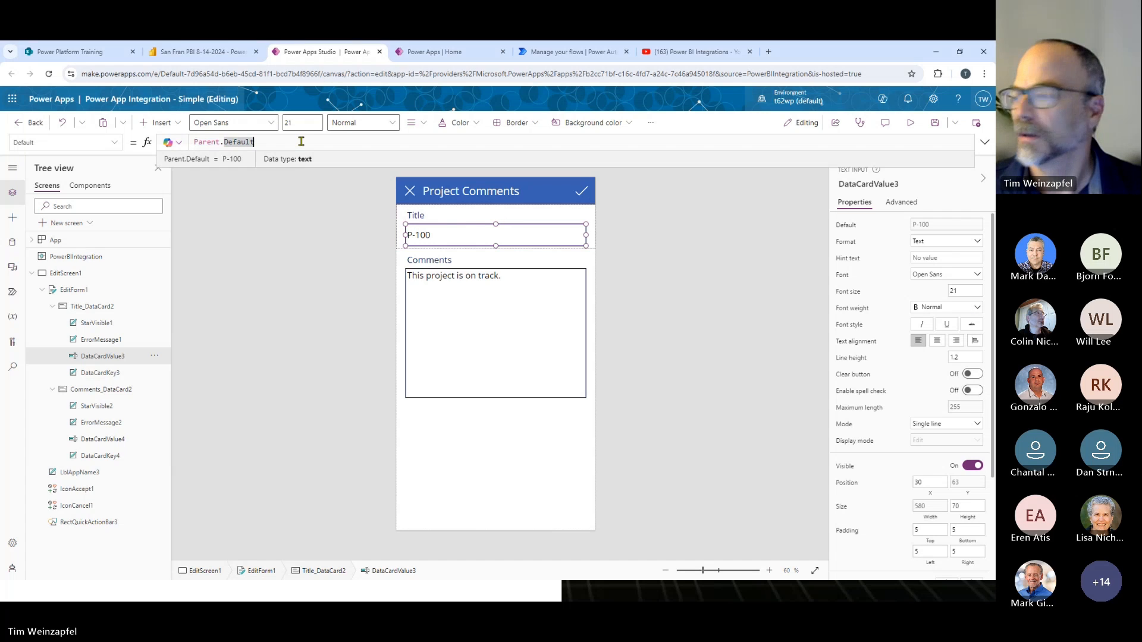
pyautogui.hotkey('ctrl', 'a')
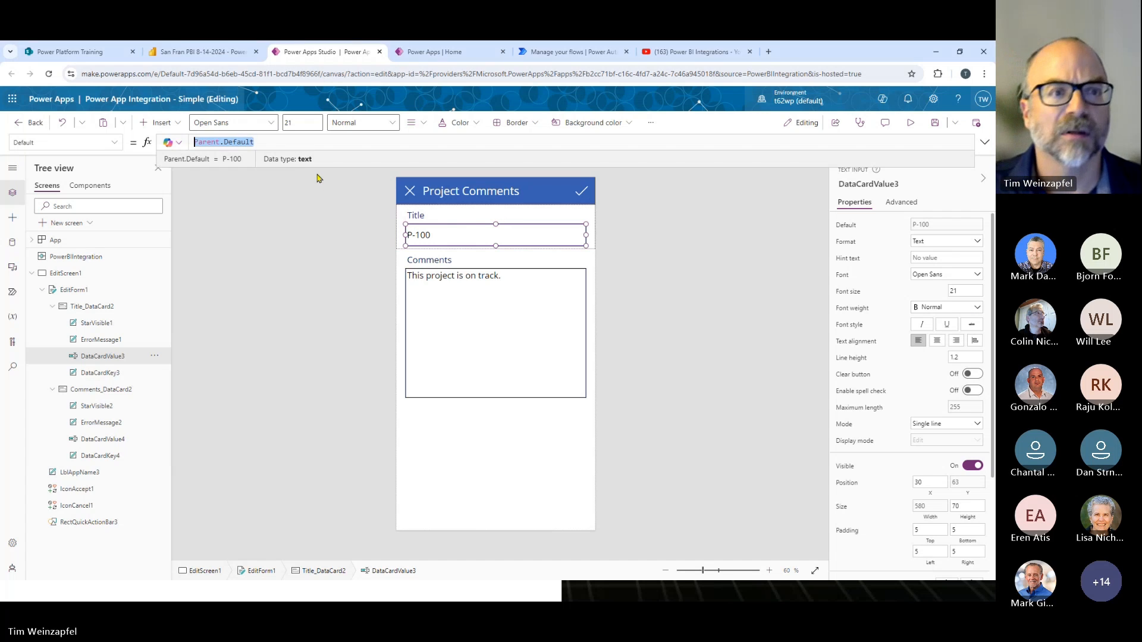
pyautogui.click(281, 142)
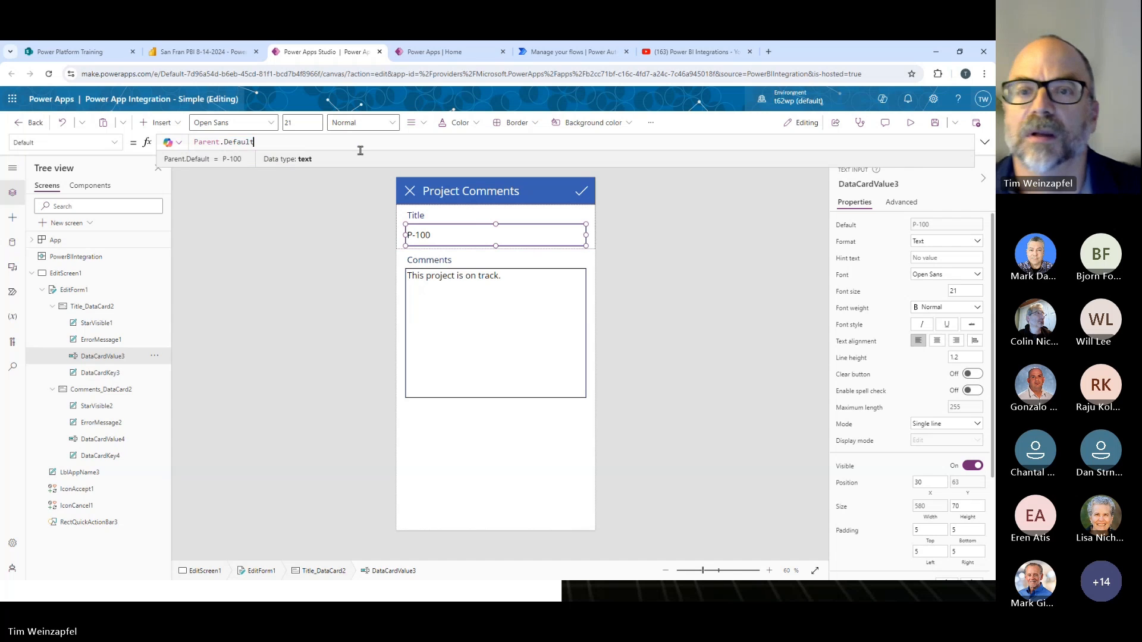
# - Unlock the Title input and set its Default to If(CountRows(Filter('Project Comments', Title=First(PowerBIIntegration.Data).'Project ID')) = 1, Parent.Default, First(PowerBIIntegration.Data).'Project ID')
pyautogui.click(904, 204)
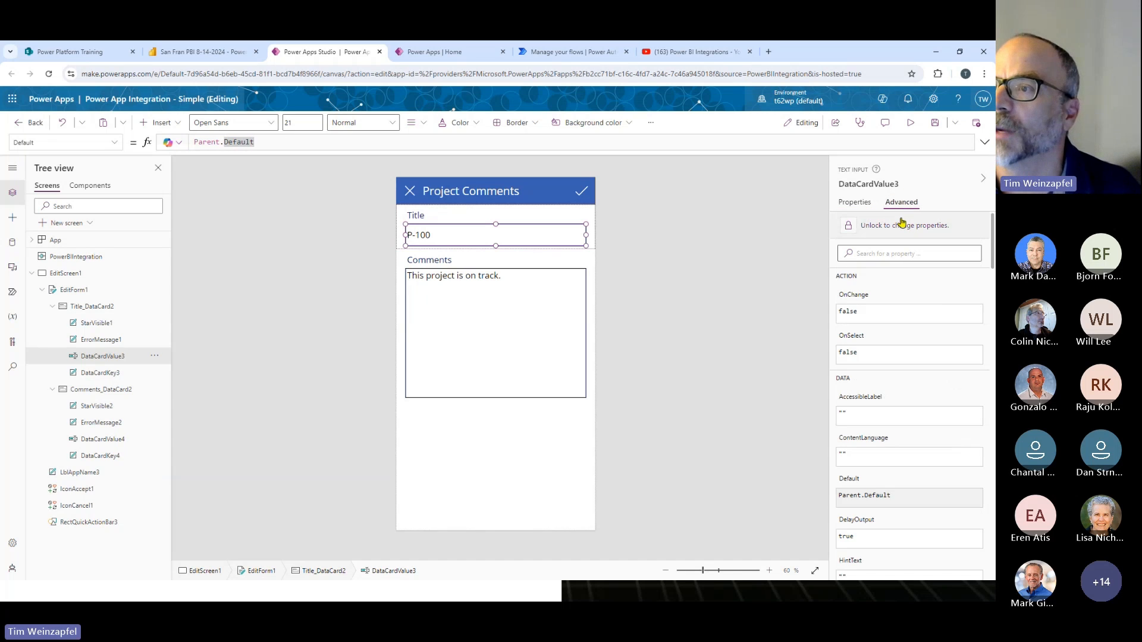
pyautogui.click(902, 227)
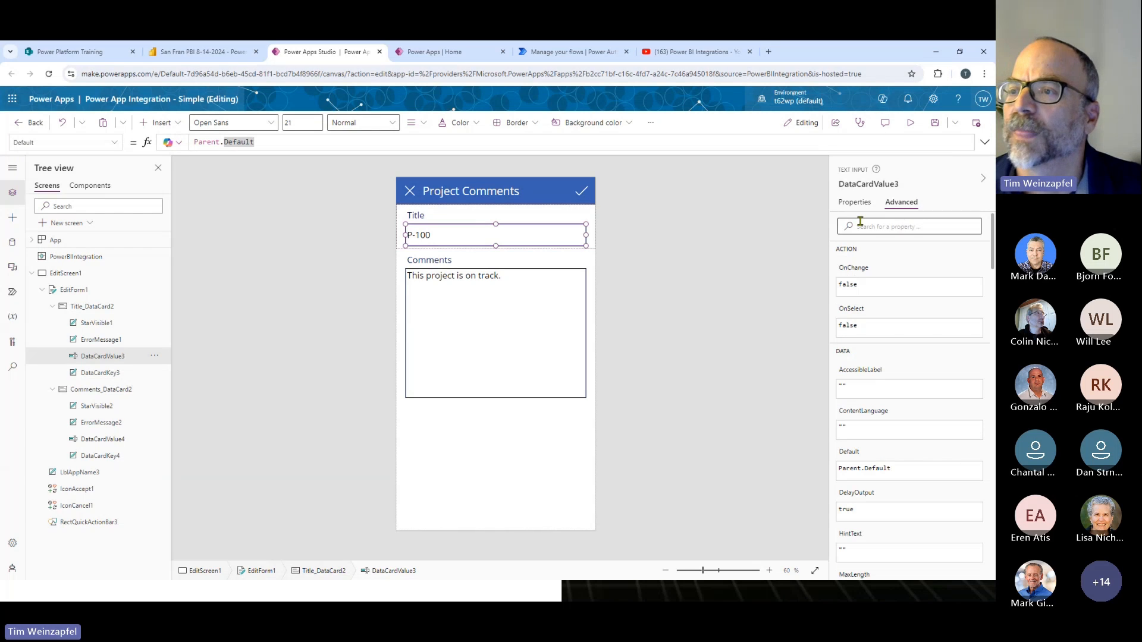
pyautogui.click(255, 141)
pyautogui.moveTo(254, 142); pyautogui.dragTo(194, 142)
pyautogui.write("If(CountRows(Filter('Project Comments', Title=First(PowerBIIntegration.Data).'Project ID')) = 1, Parent.Default, First(PowerBIIntegration.Data).'Project ID')")
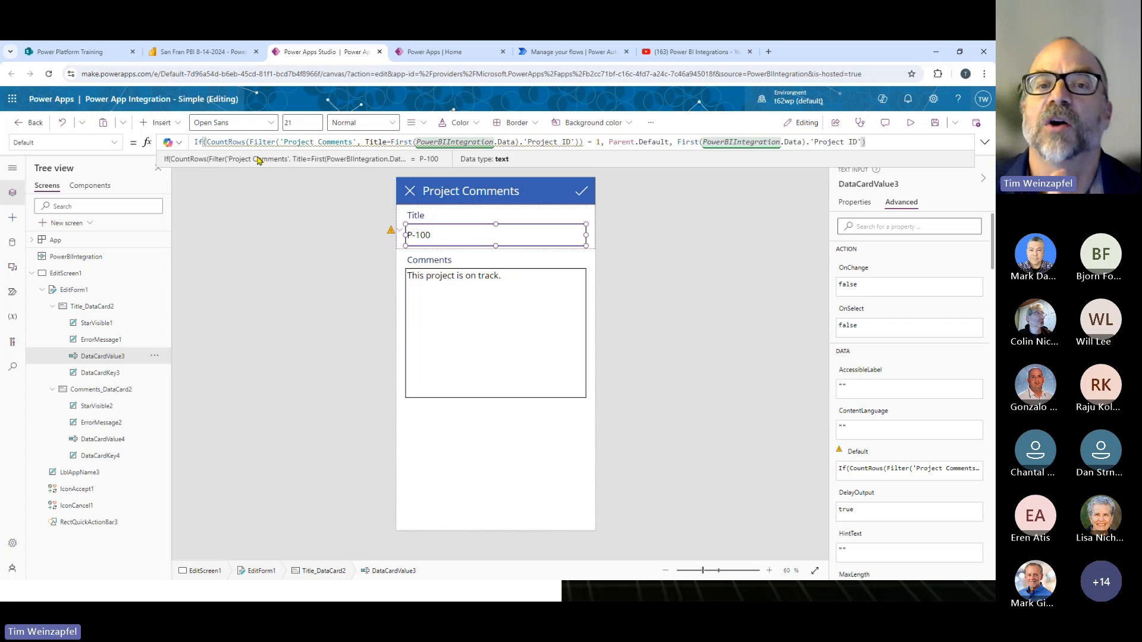
# - Compare the titles in the SharePoint Project Comments list with the Power BI report's project IDs, and return to Power Apps Studio
pyautogui.click(99, 52)
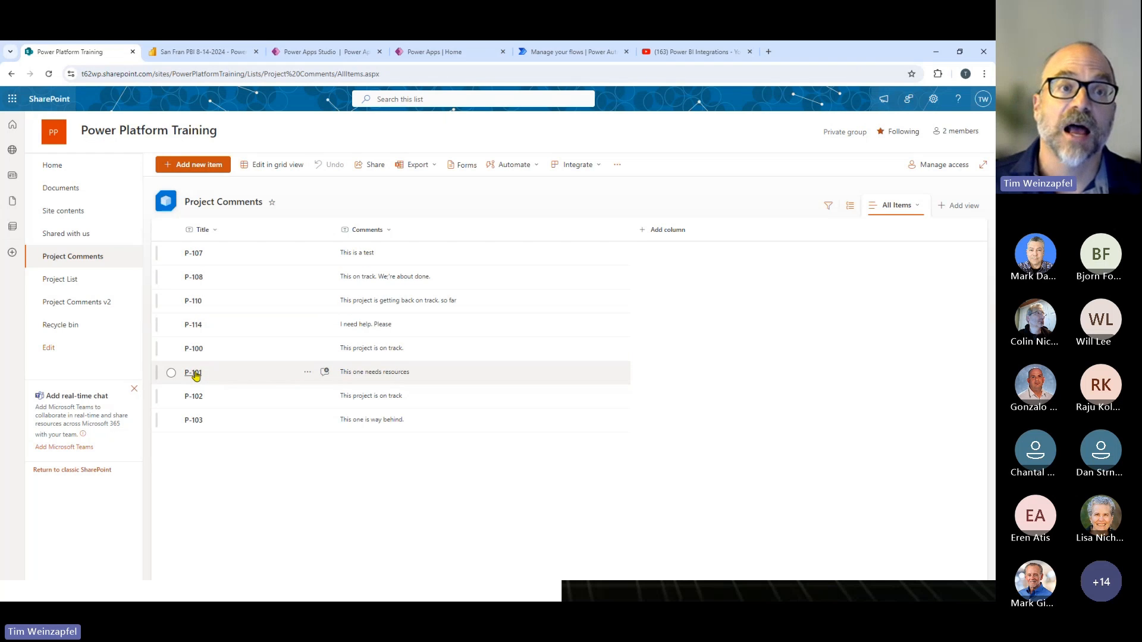
pyautogui.click(202, 52)
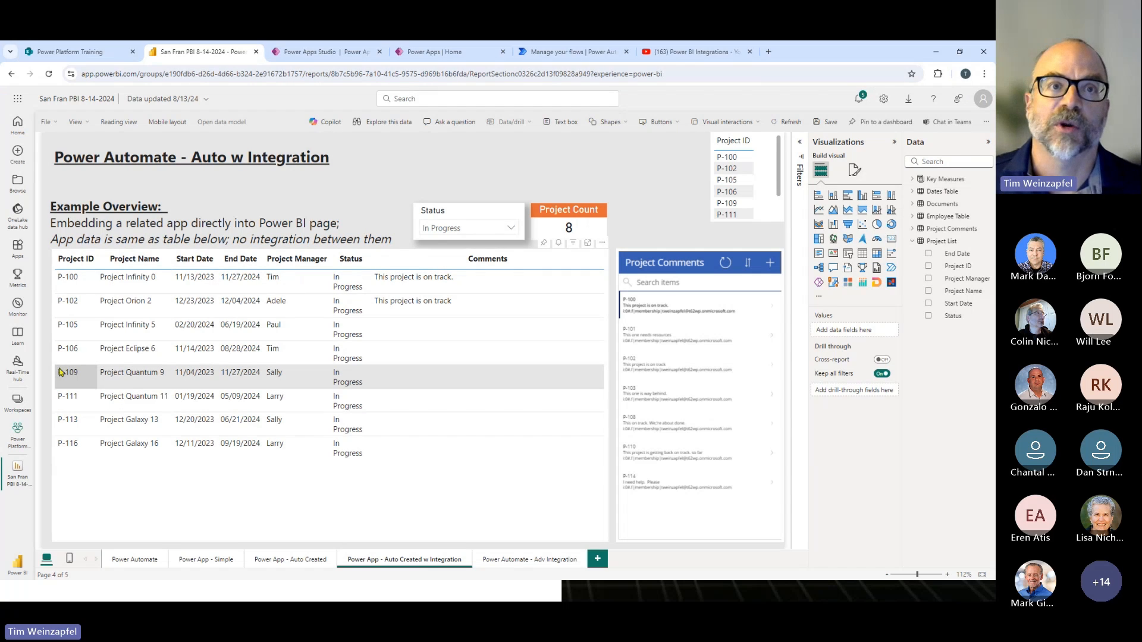
pyautogui.click(306, 53)
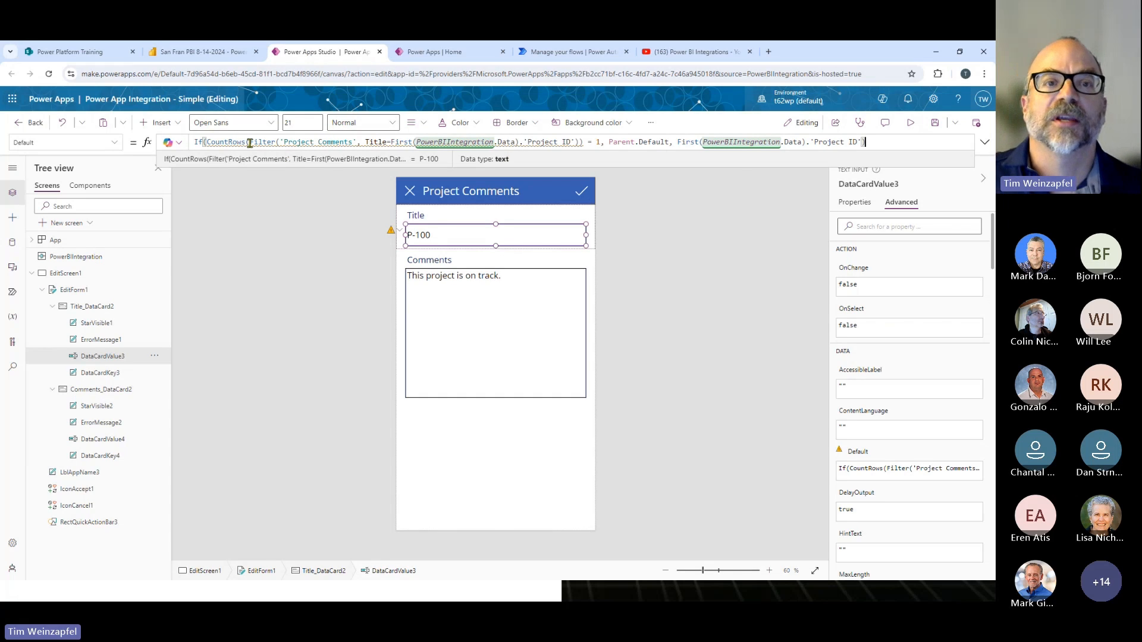
# - Preview the PowerBIIntegration.Data table in the Title input's Default formula, and close the preview
pyautogui.moveTo(250, 143)
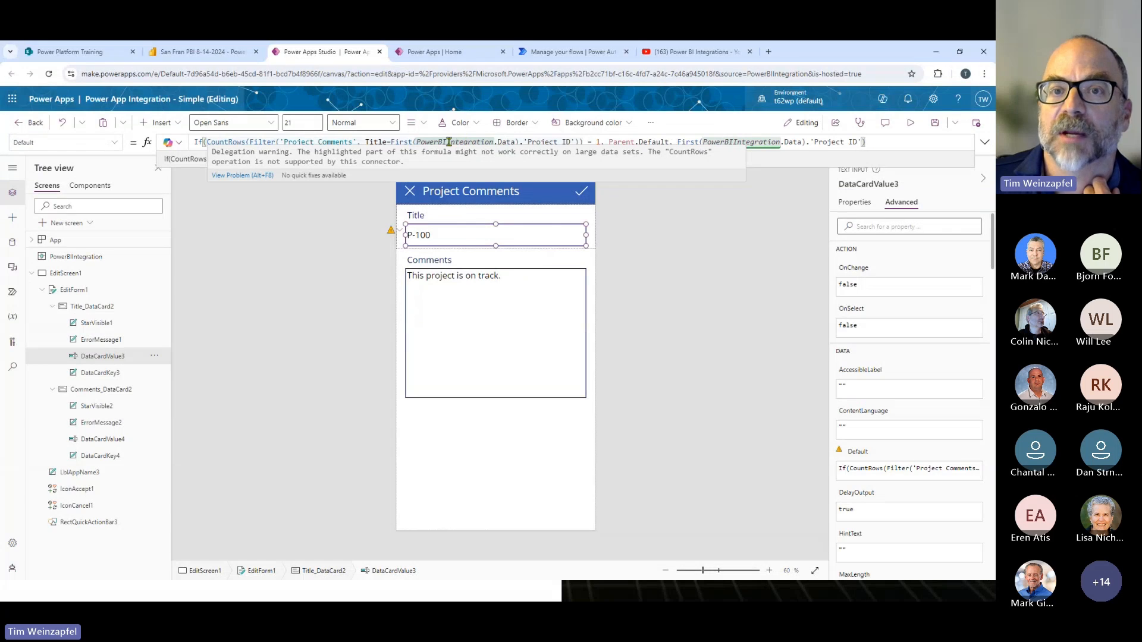
pyautogui.click(507, 141)
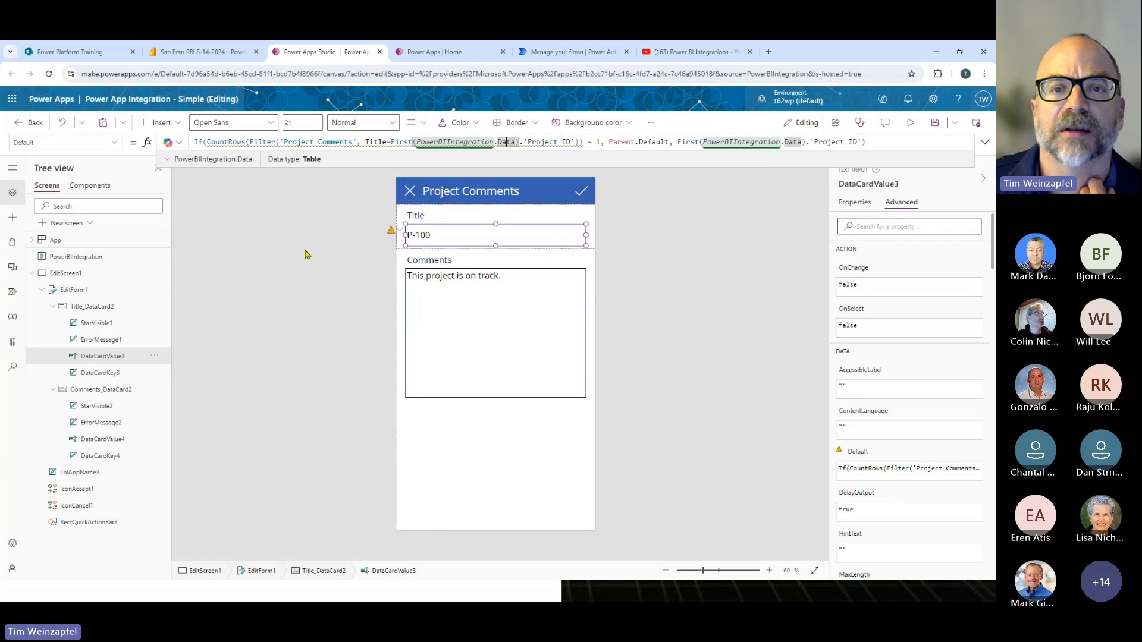
pyautogui.click(243, 163)
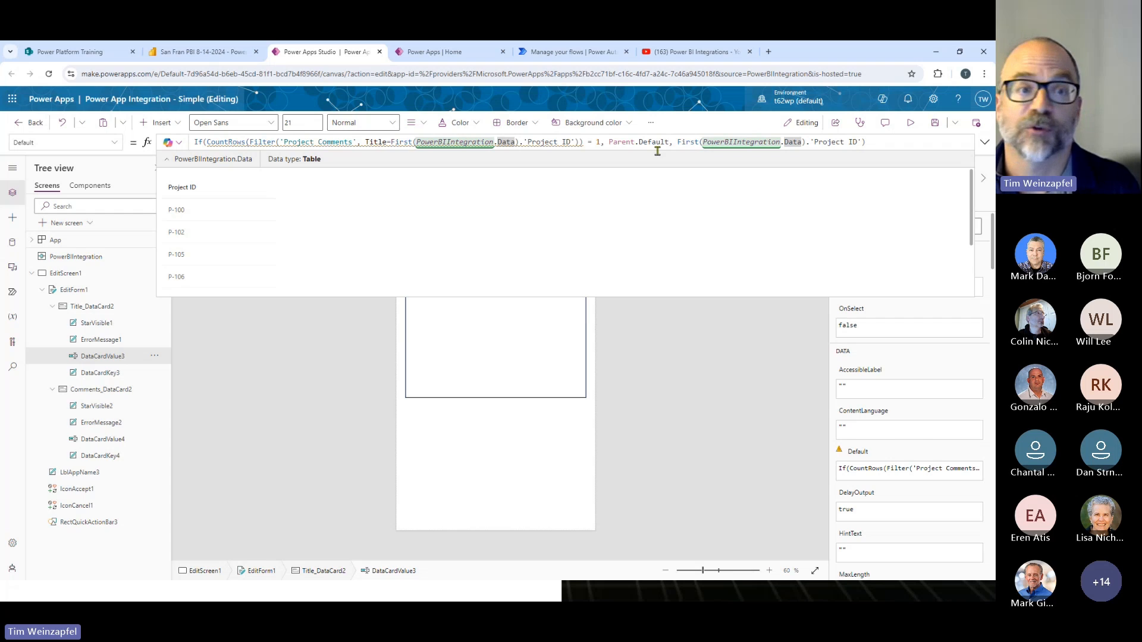
pyautogui.click(317, 401)
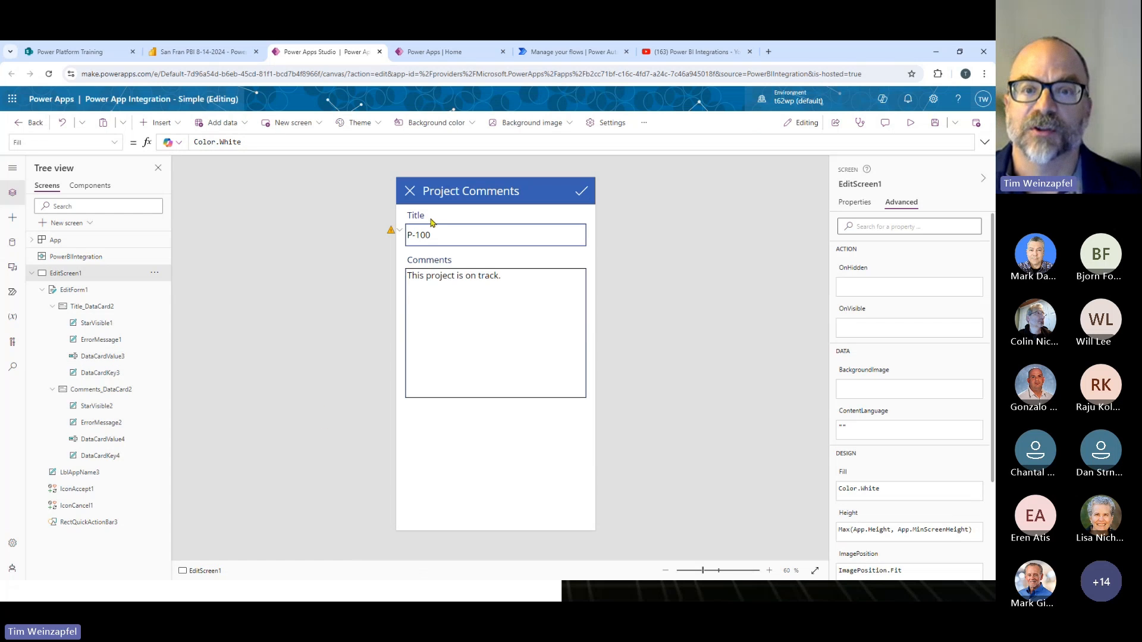
# - Select the text input DataCardValue3 inside the form's Title card
pyautogui.click(472, 239)
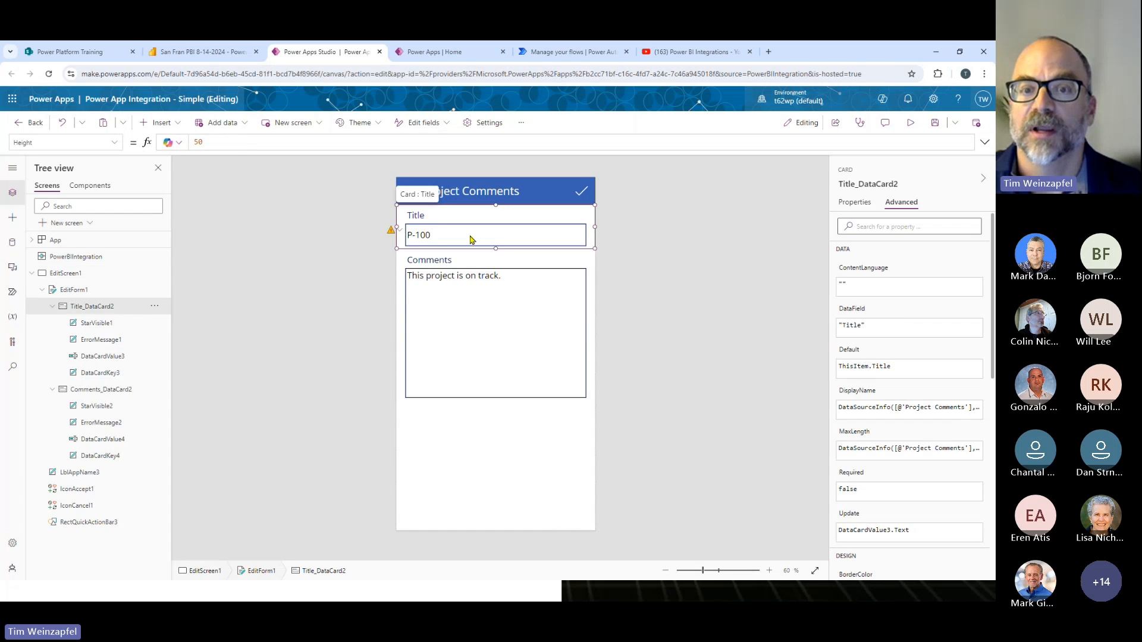
pyautogui.click(318, 397)
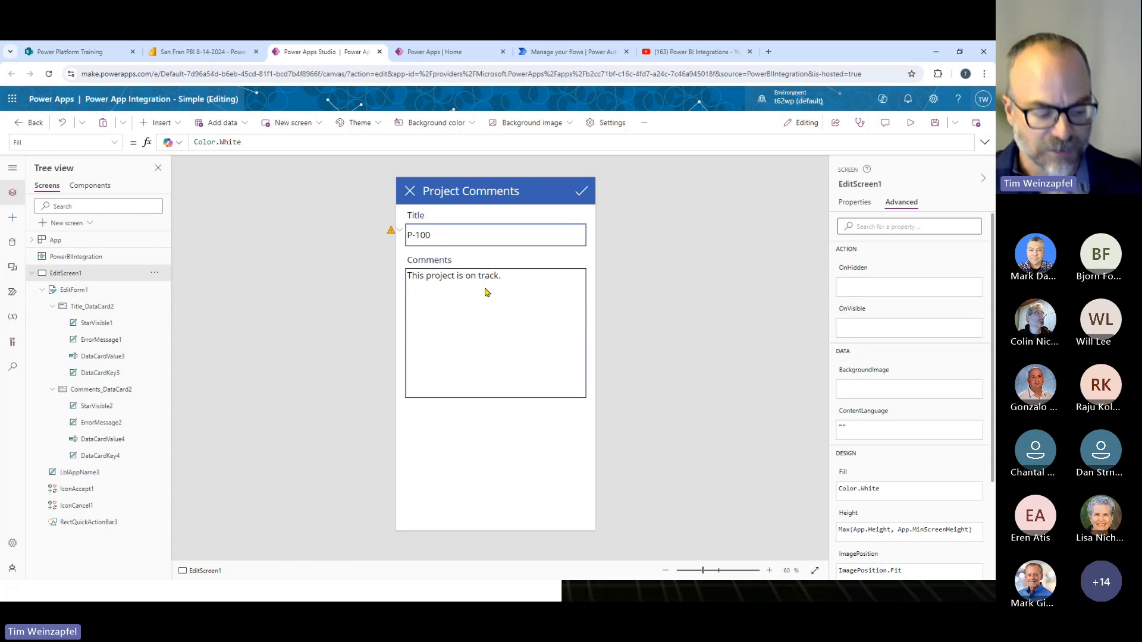
pyautogui.click(480, 239)
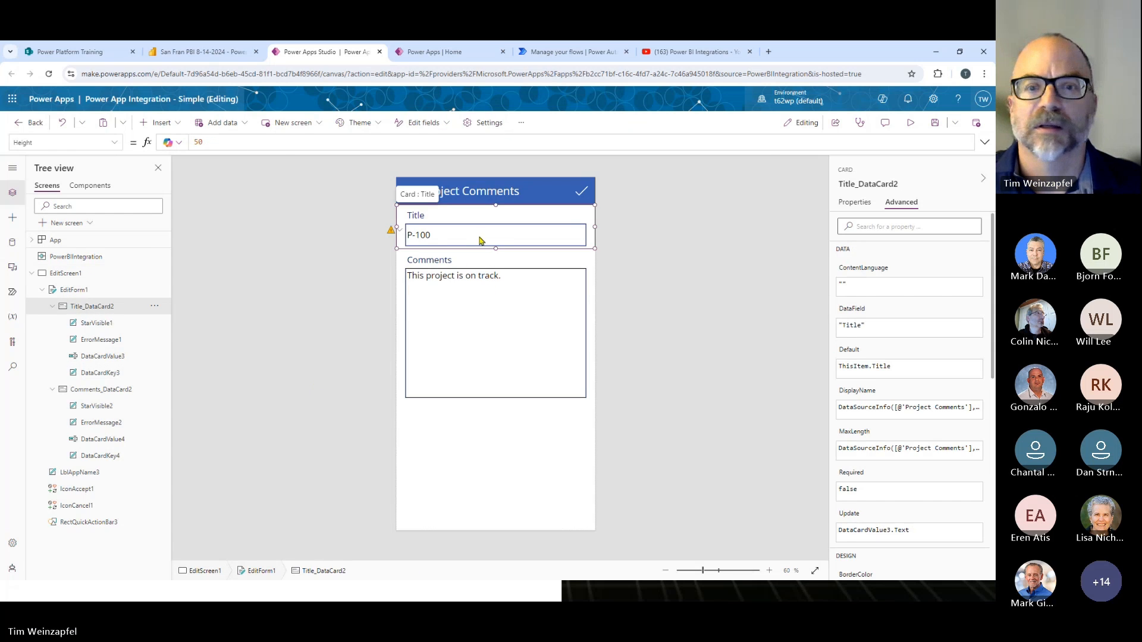
pyautogui.click(481, 239)
pyautogui.click(351, 334)
pyautogui.click(430, 245)
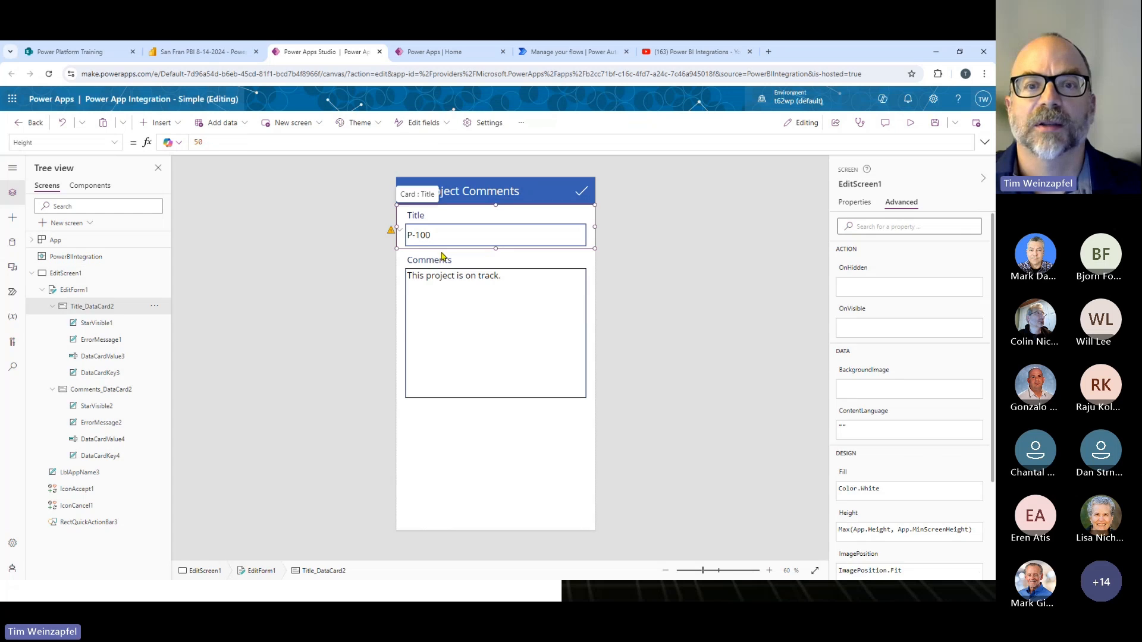
pyautogui.click(88, 357)
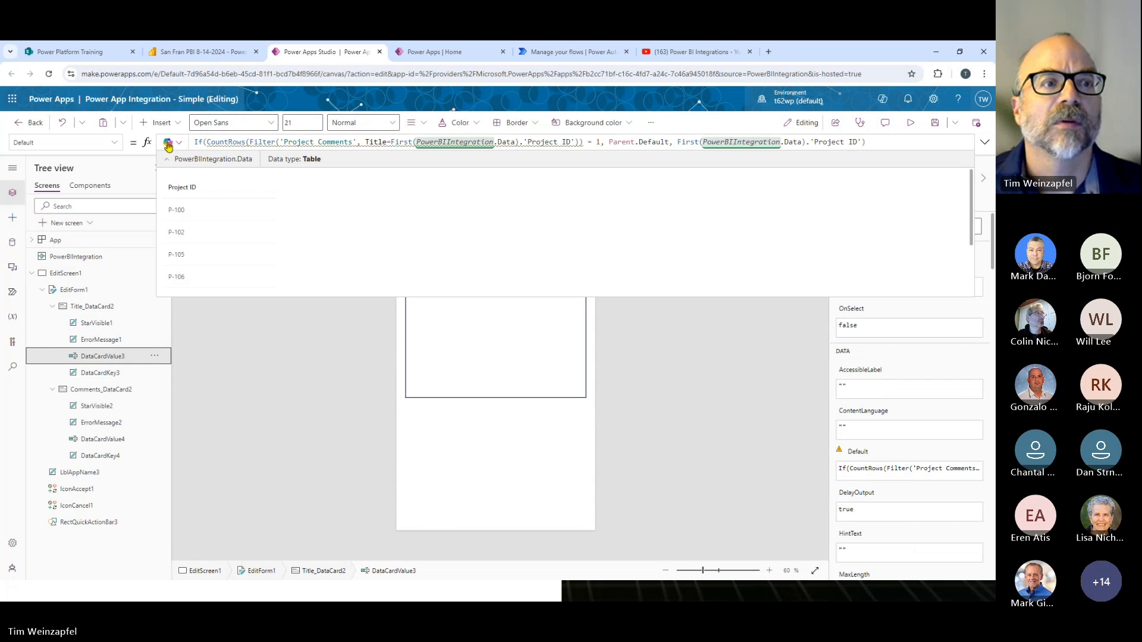
# - Look through the Title input's formula properties, show Color, and collapse the PowerBIIntegration.Data preview
pyautogui.click(22, 142)
pyautogui.click(113, 143)
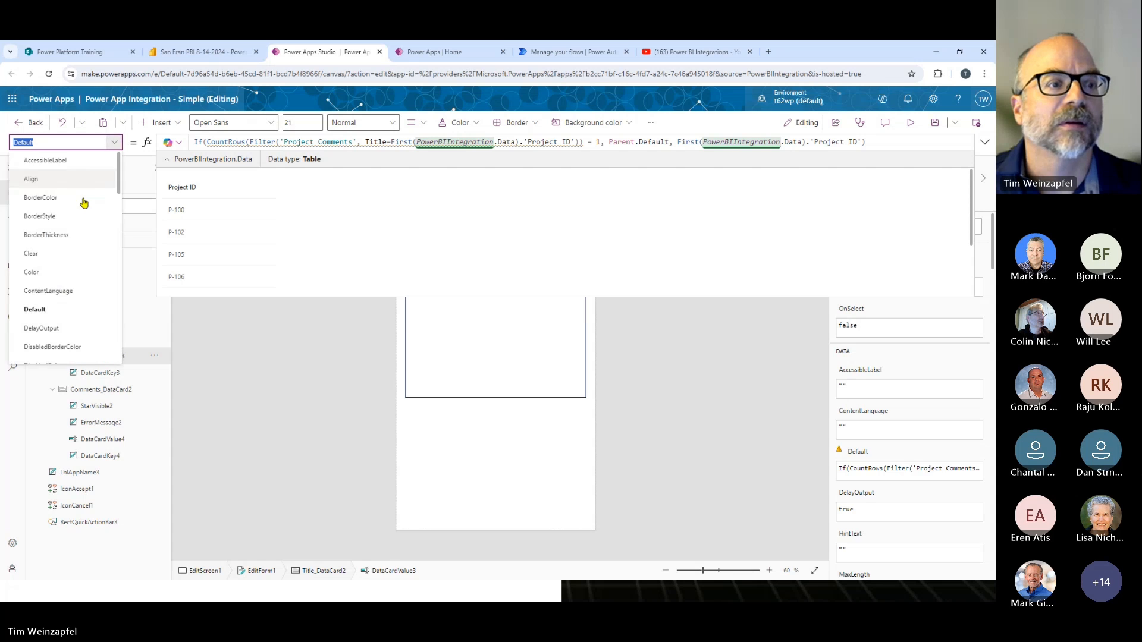
pyautogui.click(96, 274)
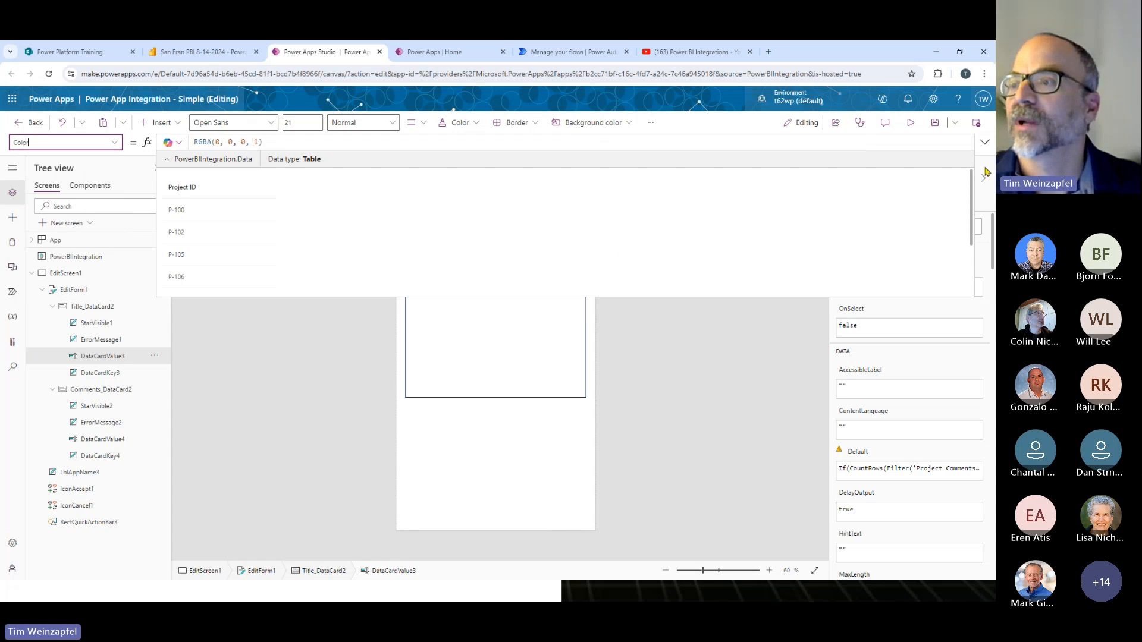
pyautogui.click(984, 146)
pyautogui.click(984, 146)
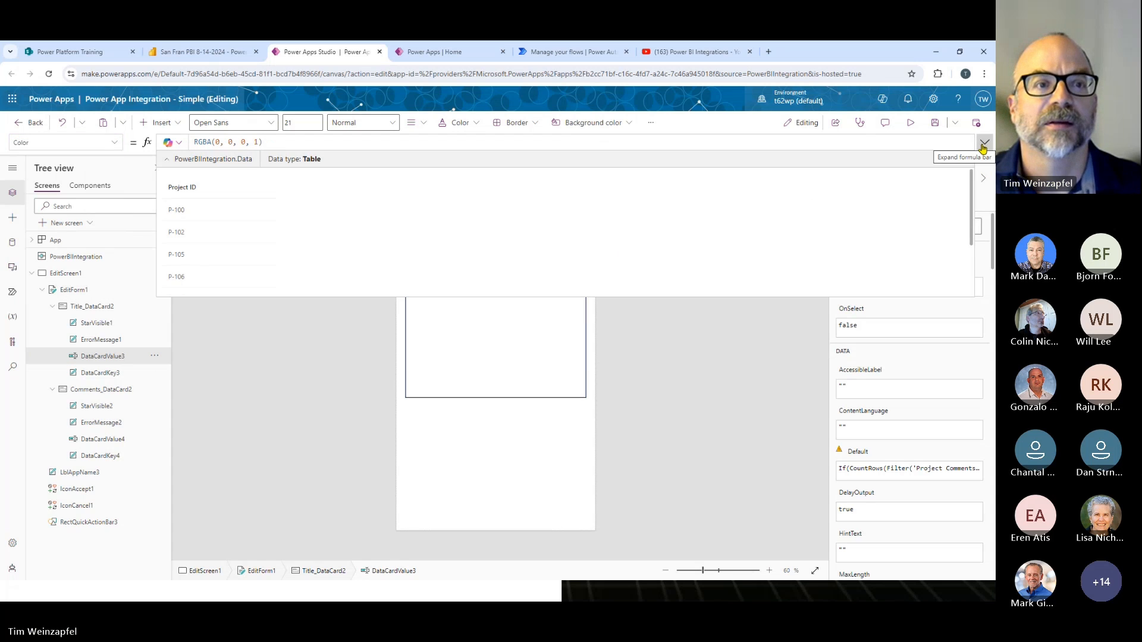
pyautogui.click(168, 159)
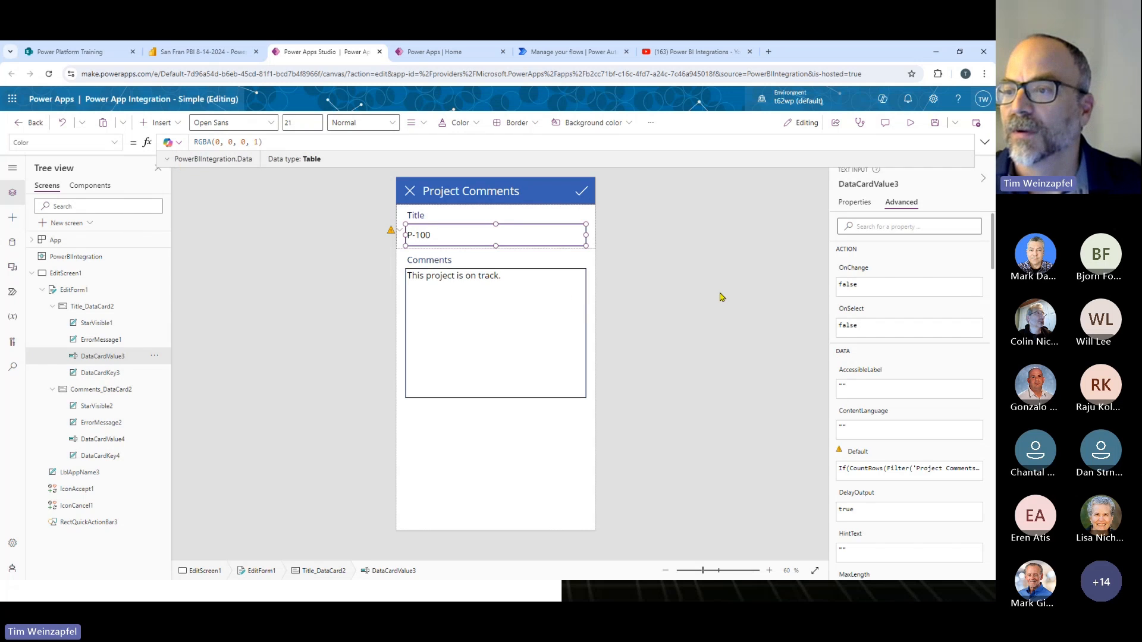
# - Set the Title input's DisplayMode property to DisplayMode.View
pyautogui.click(855, 202)
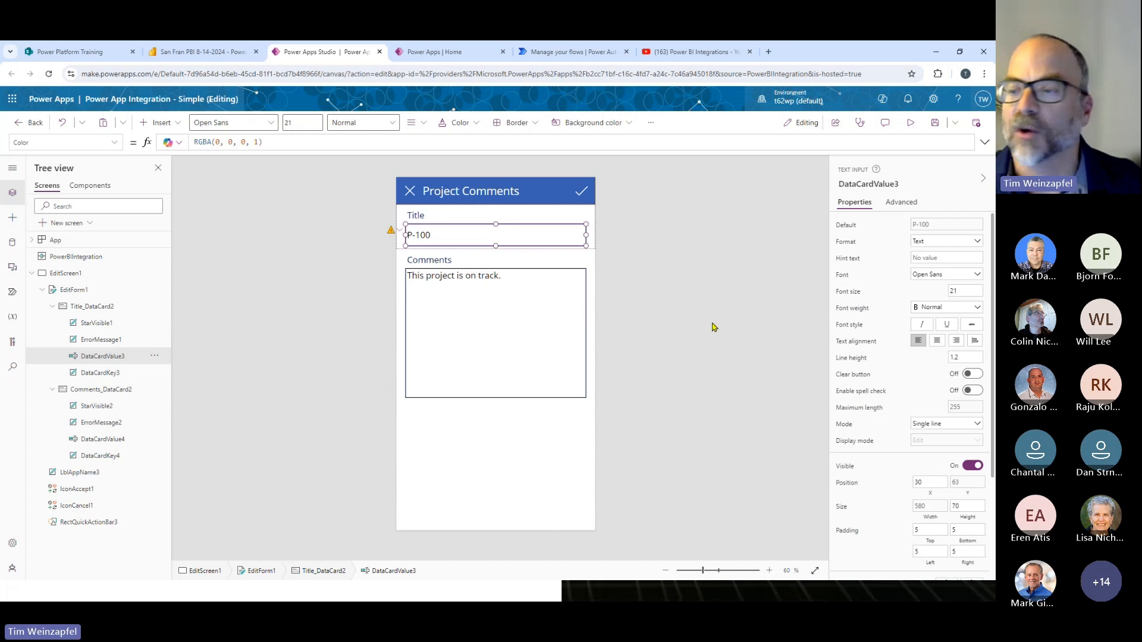
pyautogui.click(945, 440)
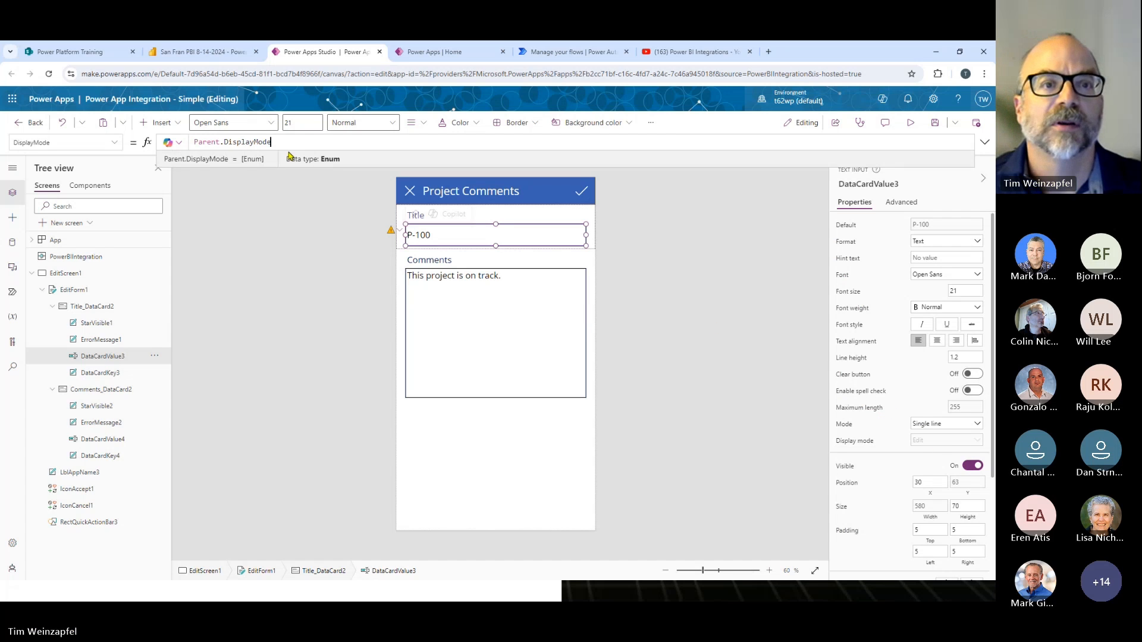
pyautogui.hotkey('ctrl', 'a')
pyautogui.write('Dis')
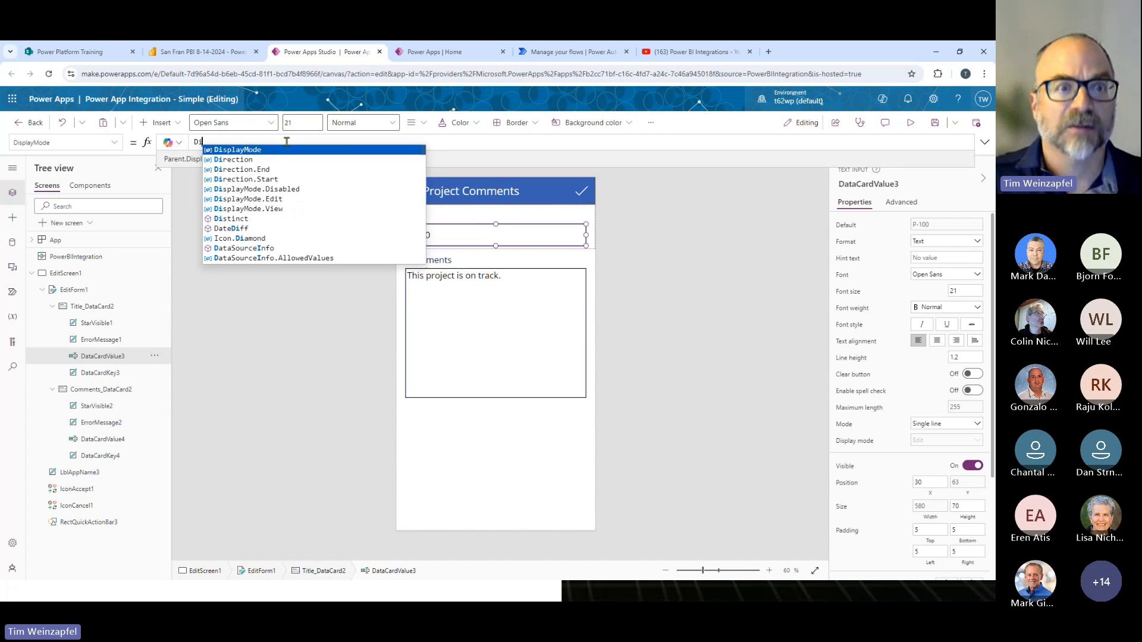
pyautogui.press('Down')
pyautogui.press('Down')
pyautogui.press('Down')
pyautogui.press('Return')
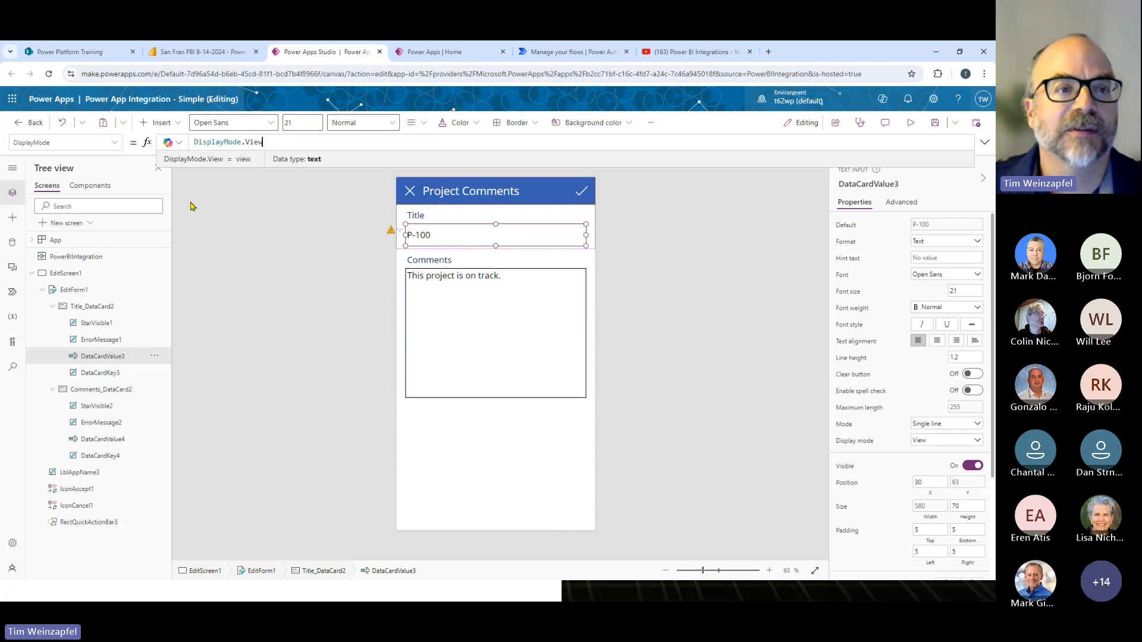
# - Set EditForm1's DefaultMode to If(CountRows(Filter('Project Comments', Title = First(PowerBIIntegration.Data).'Project ID')) = 1, FormMode.Edit, FormMode.New)
pyautogui.click(74, 291)
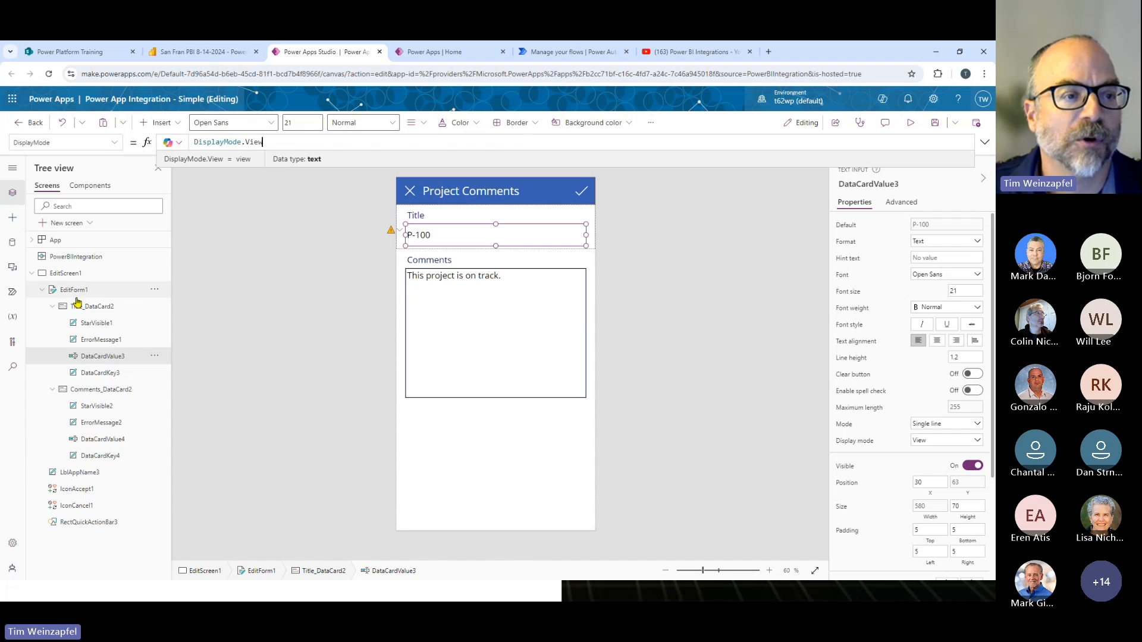
pyautogui.click(114, 143)
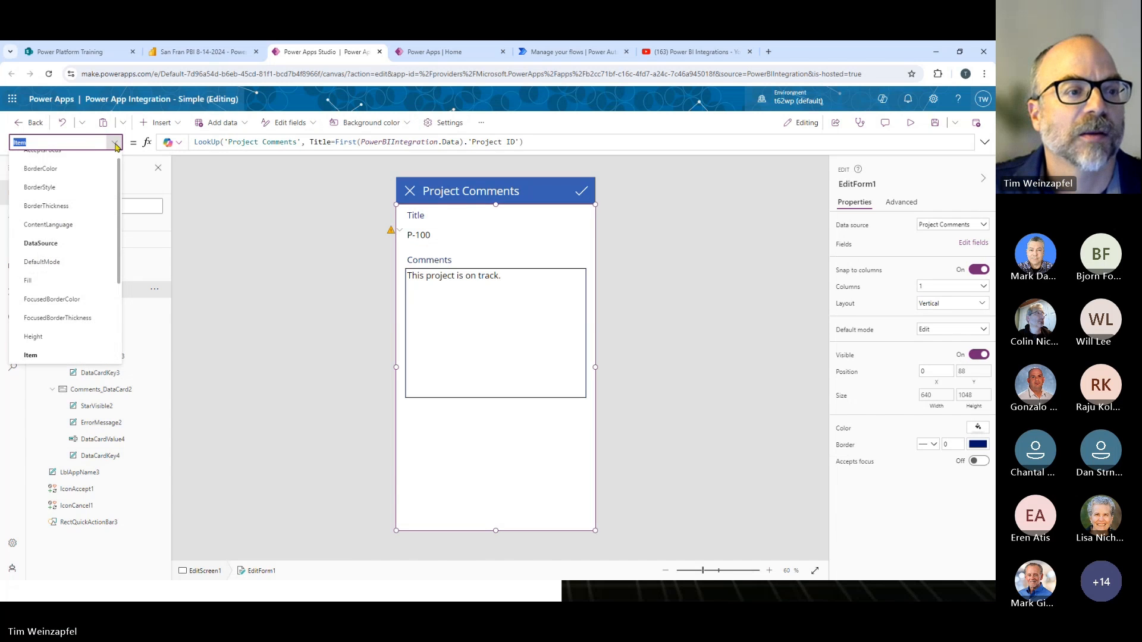
pyautogui.click(46, 262)
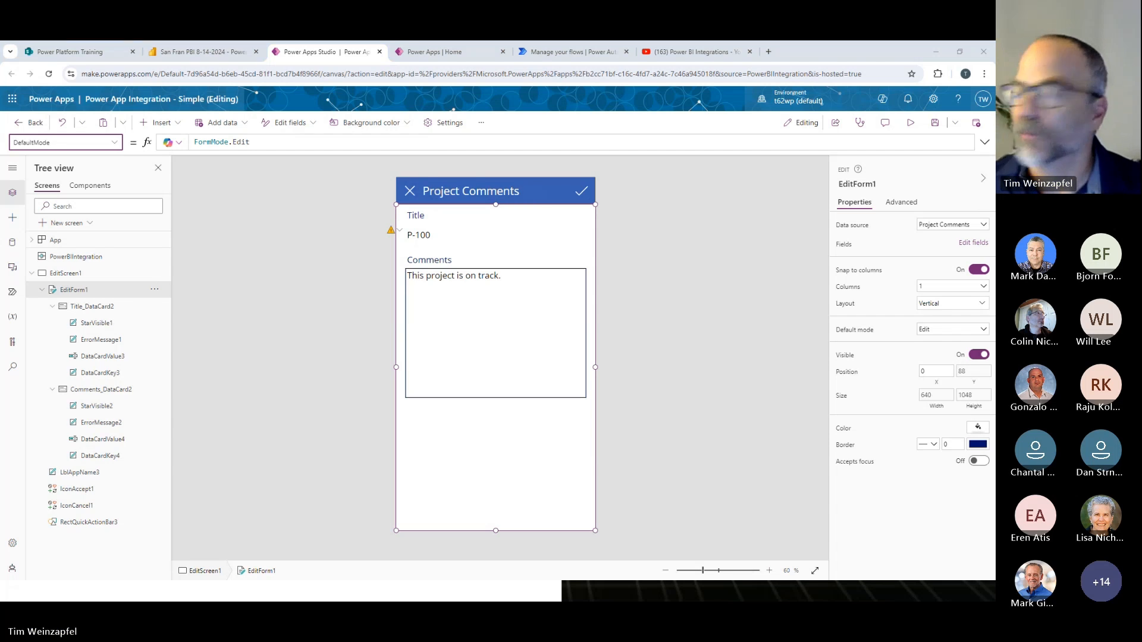
pyautogui.moveTo(257, 142); pyautogui.dragTo(178, 141)
pyautogui.write("If(CountRows(Filter('Project Comments', Title = First(PowerBIIntegration.Data).'Project ID')) = 1, FormMode.Edit, FormMode.New)")
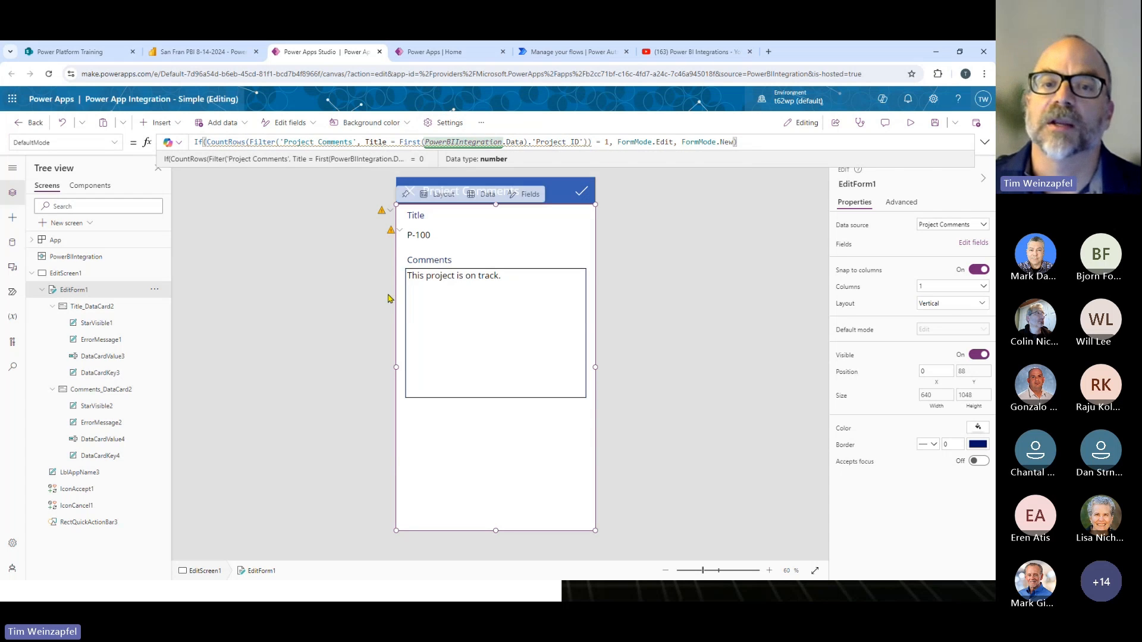
# - Save the Power App Integration - Simple app and publish this version
pyautogui.click(316, 295)
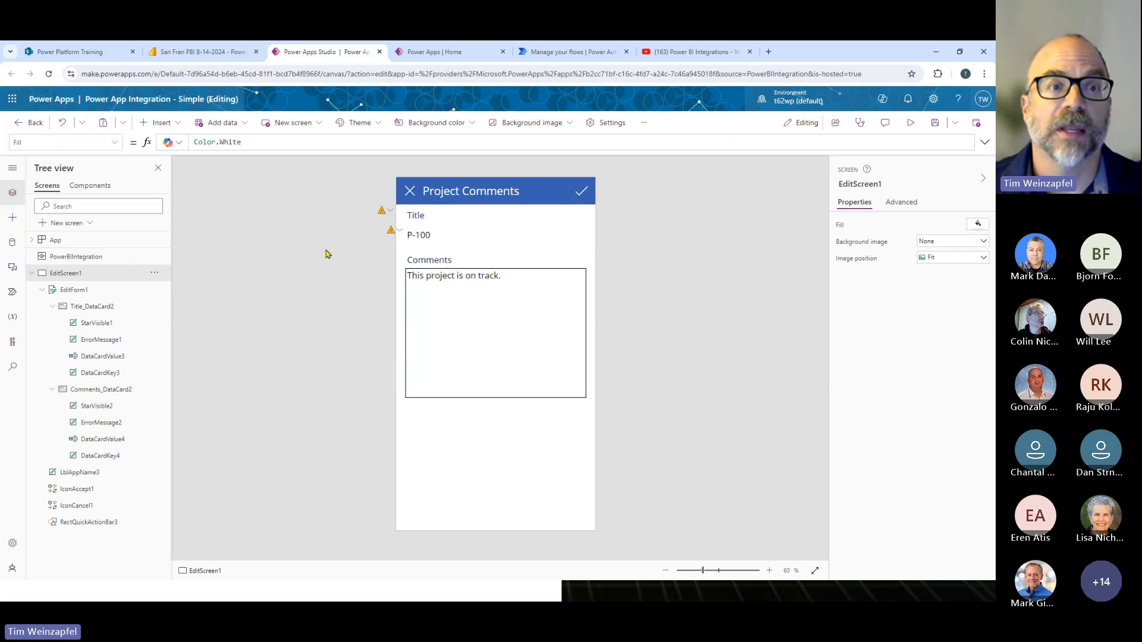
pyautogui.click(935, 122)
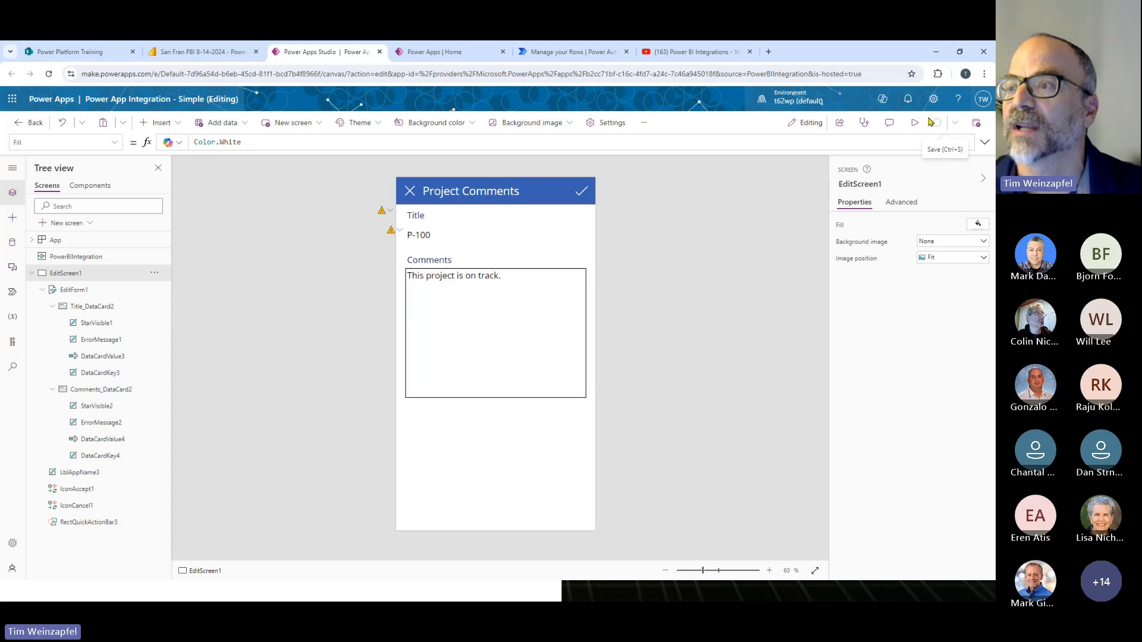
pyautogui.click(976, 126)
pyautogui.click(520, 446)
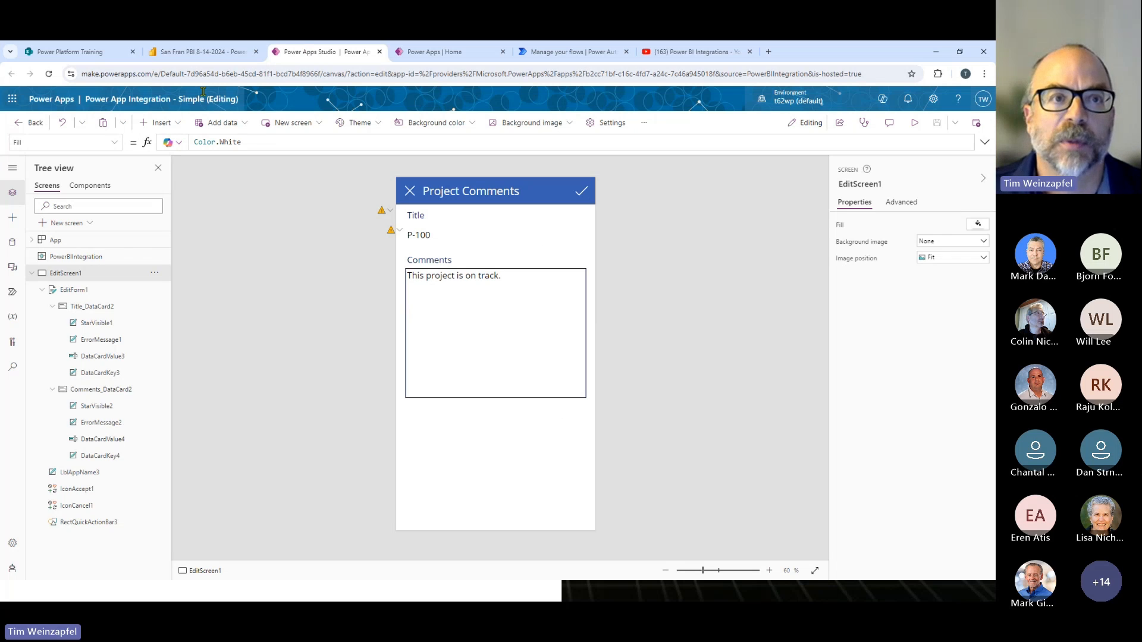
# - Switch to the Power BI report, reload the Power App - Auto Created w Integration page, and allow the embedded app's permissions
pyautogui.click(200, 54)
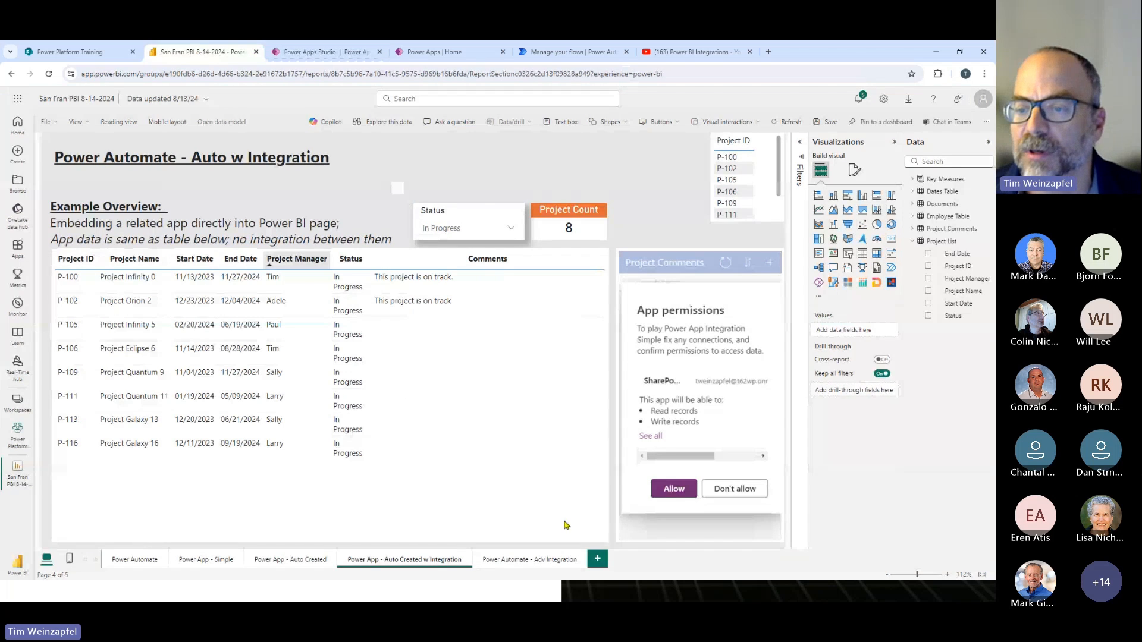
pyautogui.click(674, 489)
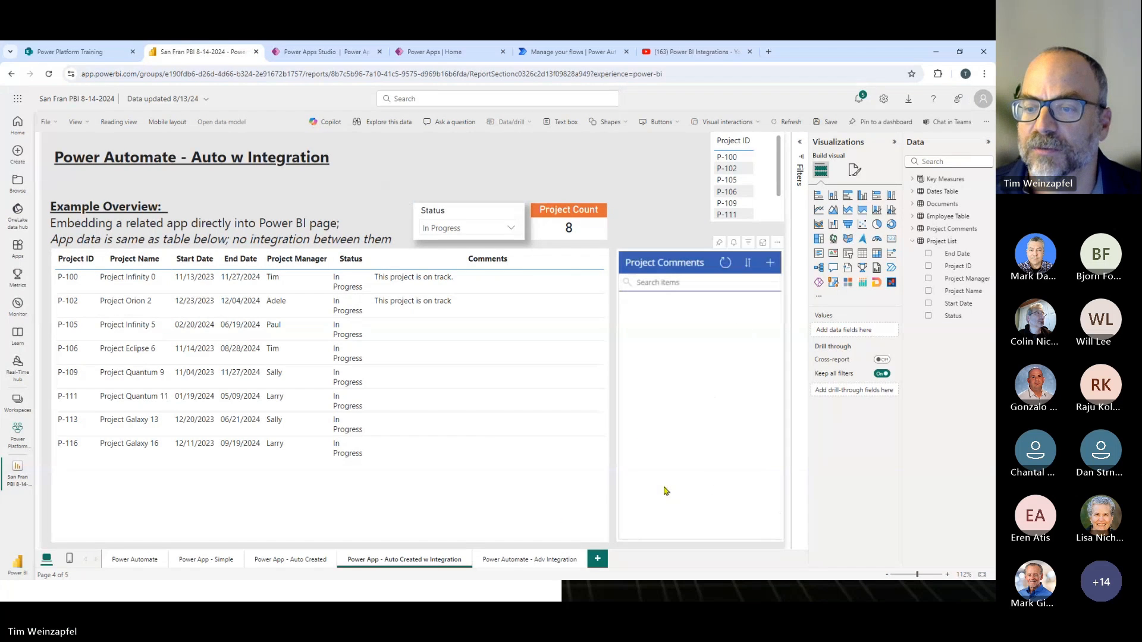
pyautogui.click(282, 560)
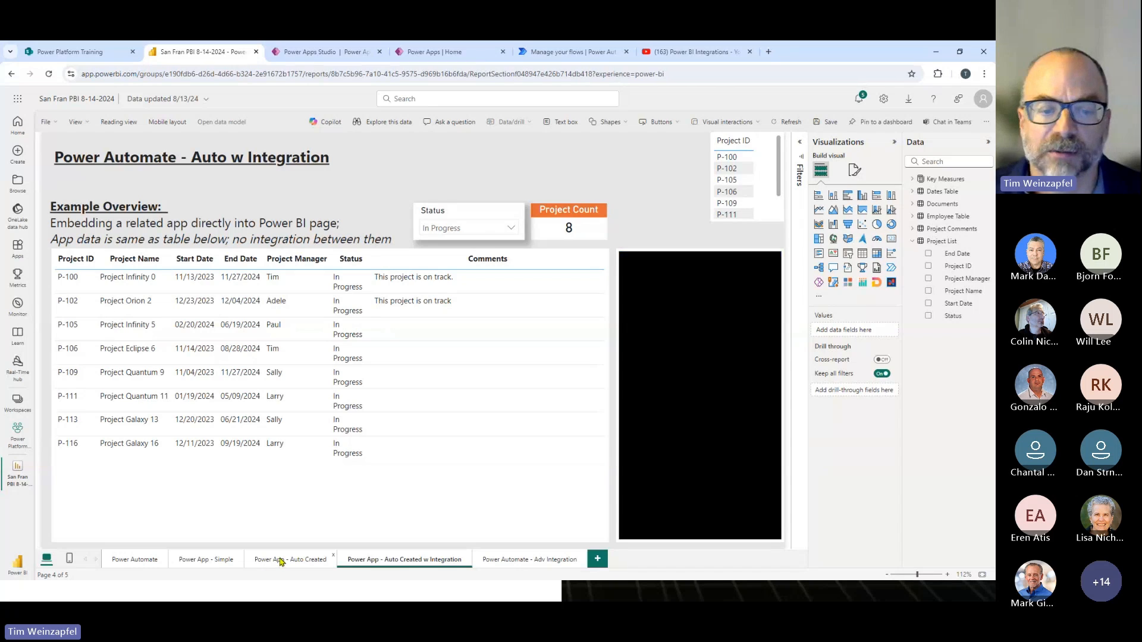
pyautogui.click(404, 560)
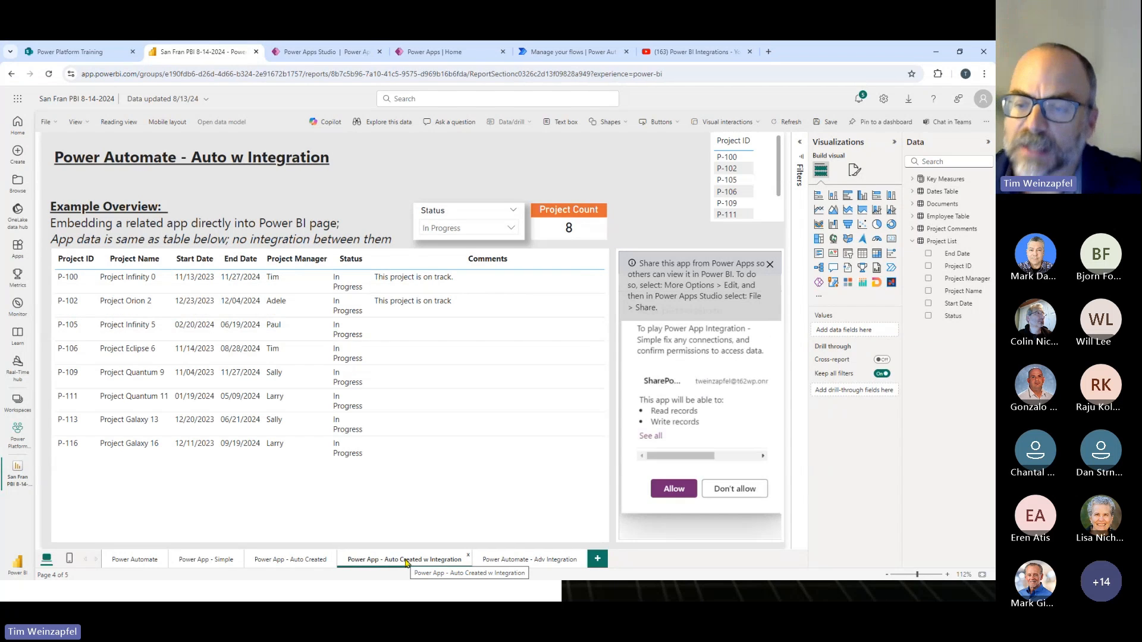
pyautogui.click(674, 488)
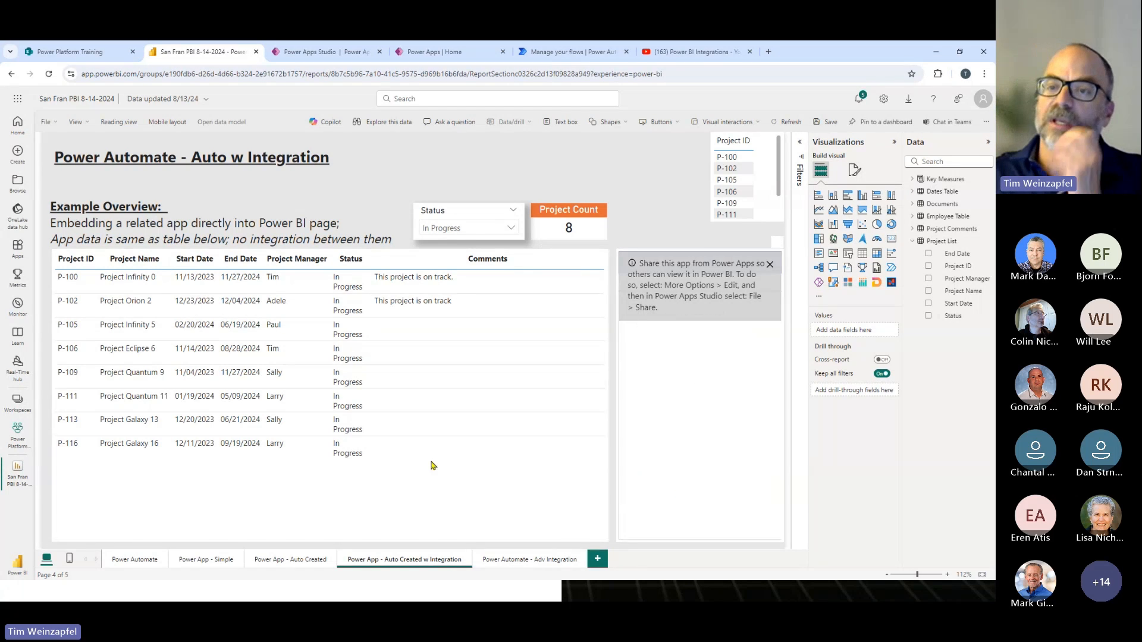
pyautogui.click(771, 264)
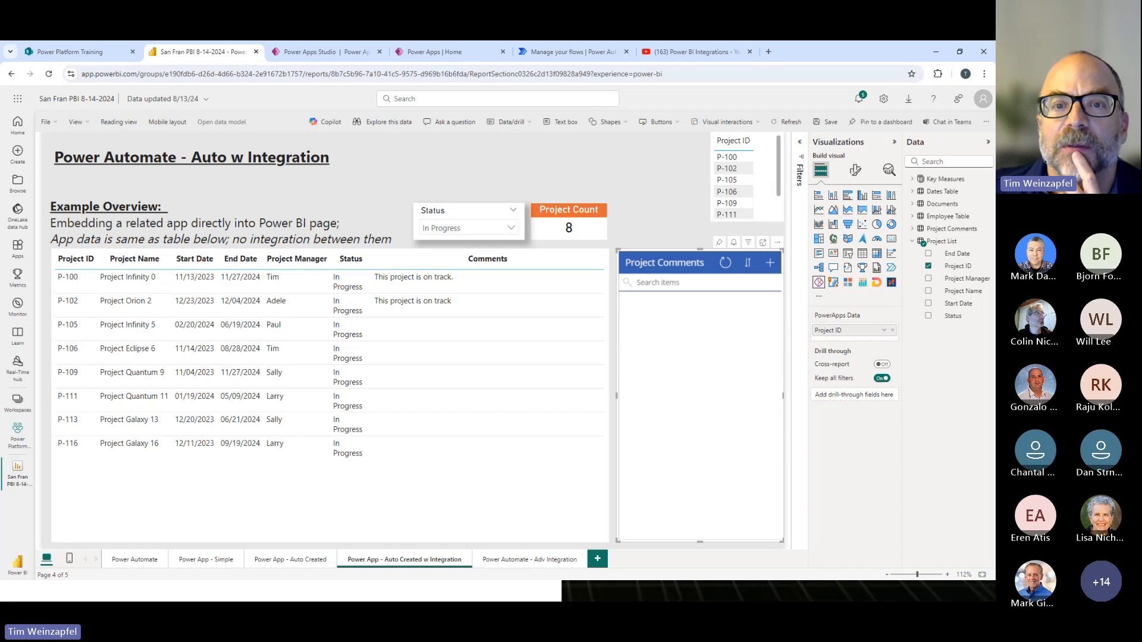
# - Review the form in Power Apps Studio, return to the Power BI report, and reload the embedded app with its permissions allowed
pyautogui.click(319, 52)
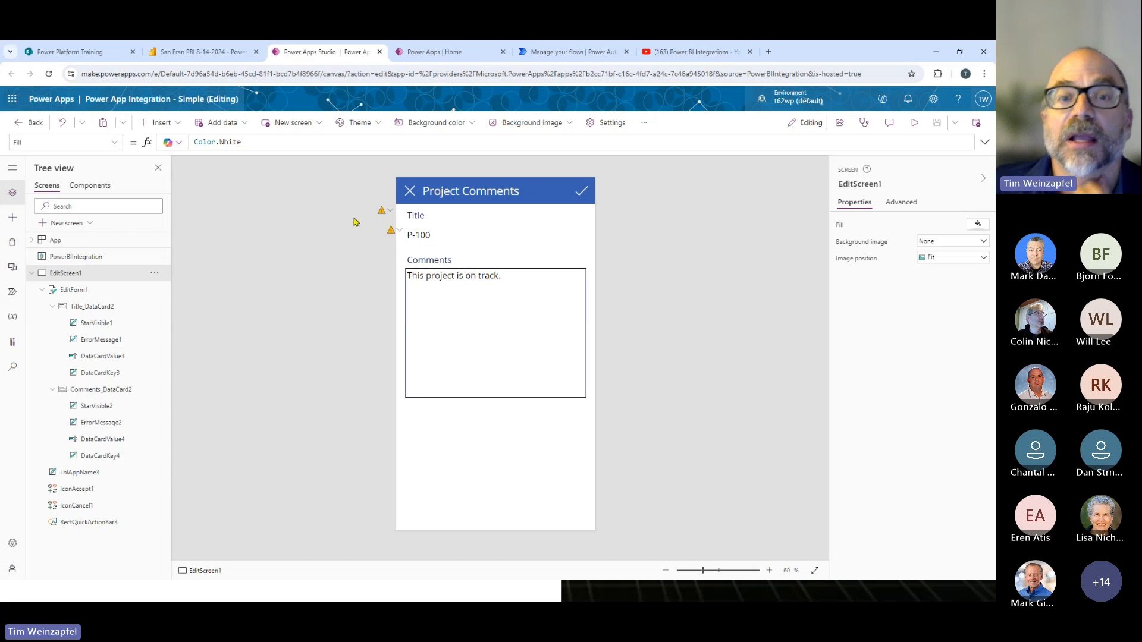
pyautogui.moveTo(396, 231)
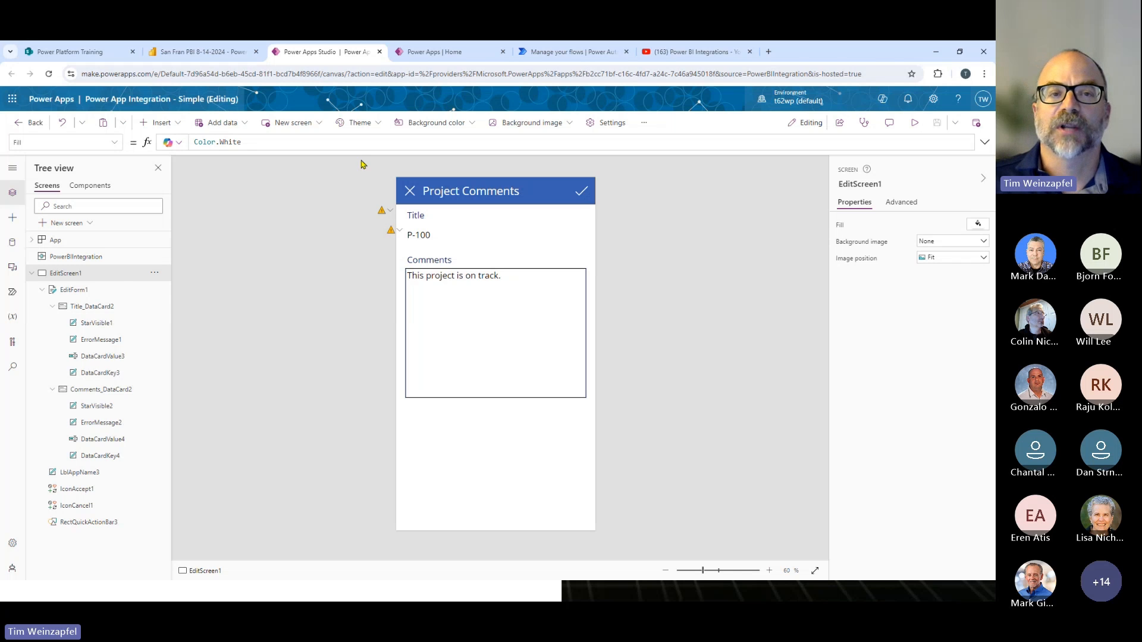
pyautogui.click(217, 54)
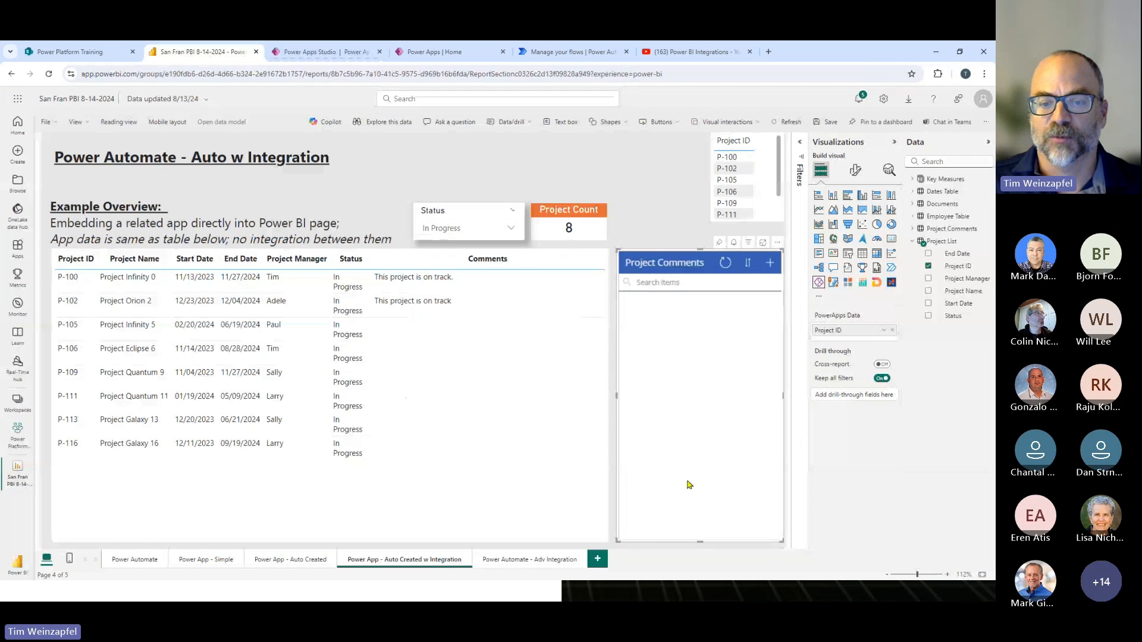
pyautogui.click(289, 559)
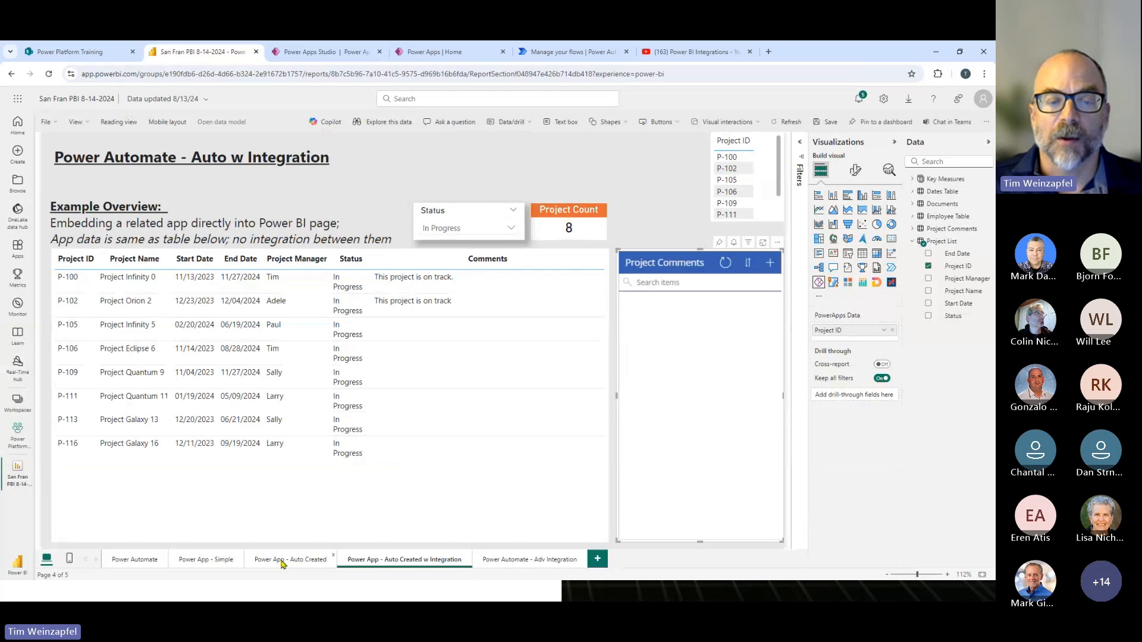
pyautogui.click(419, 562)
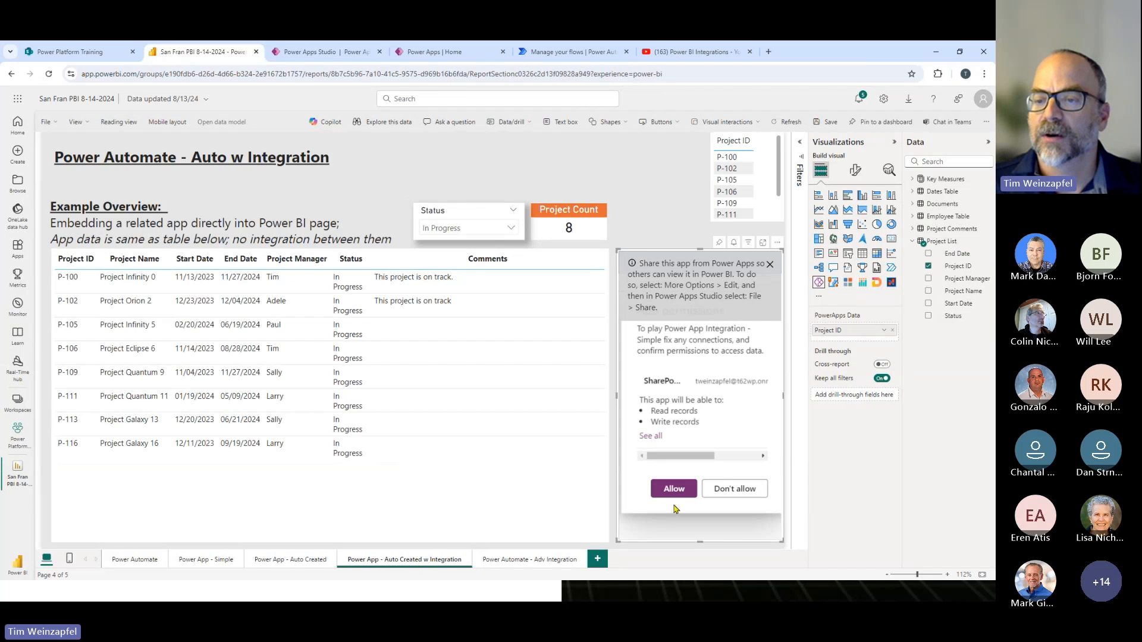
pyautogui.click(674, 488)
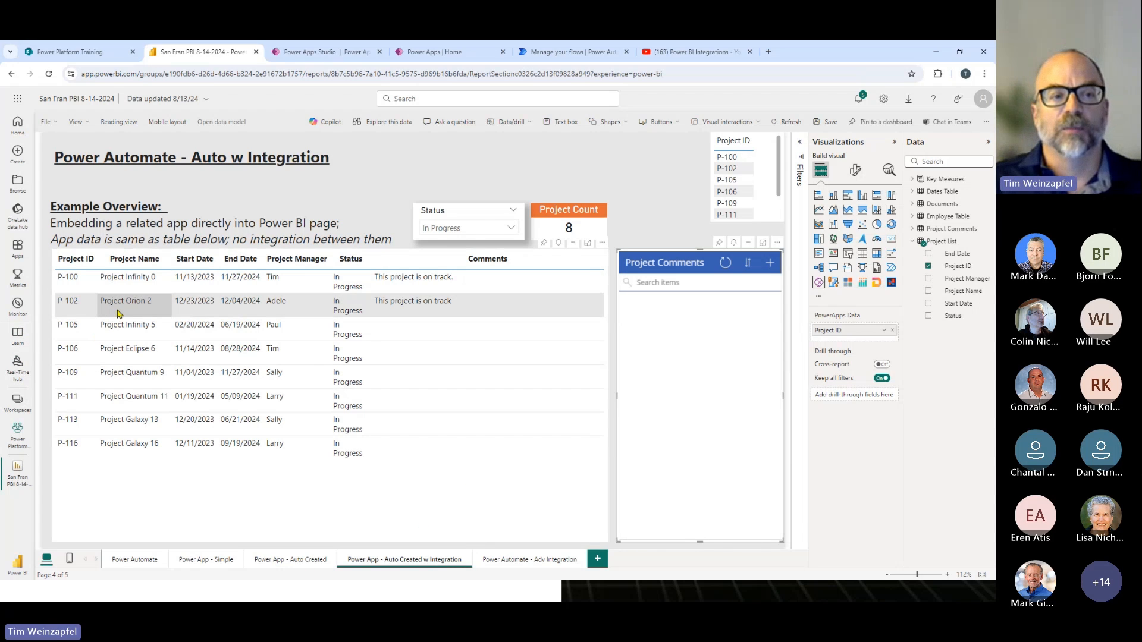
# - Try the embedded app with project P-105 selected, and reload its report page, allowing the SharePoint permissions again
pyautogui.click(124, 327)
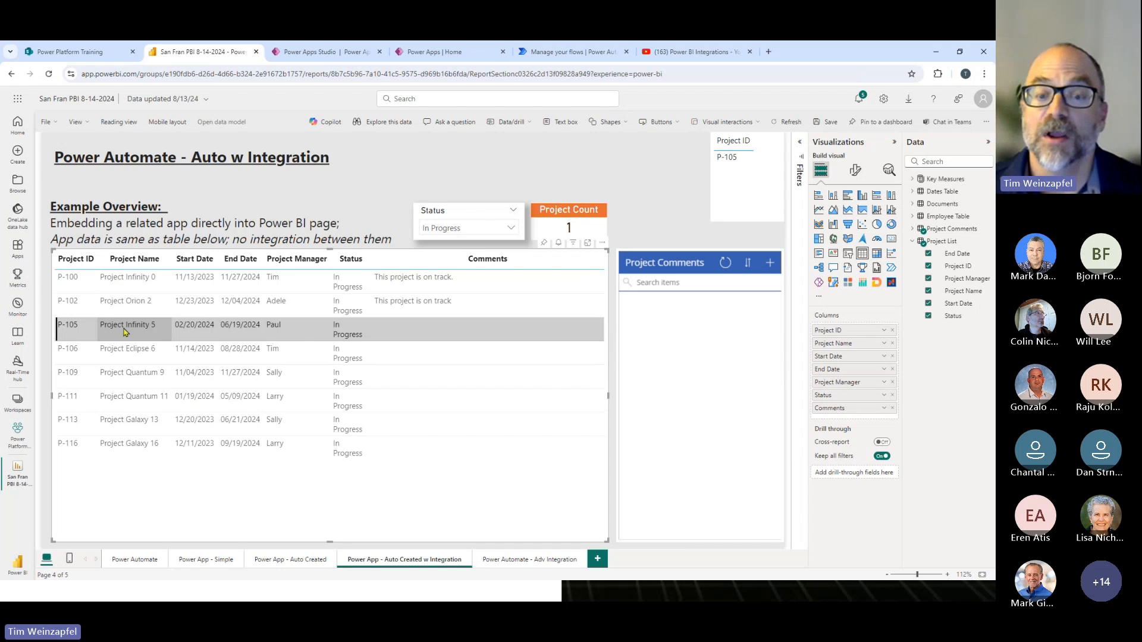
pyautogui.click(295, 561)
pyautogui.click(404, 566)
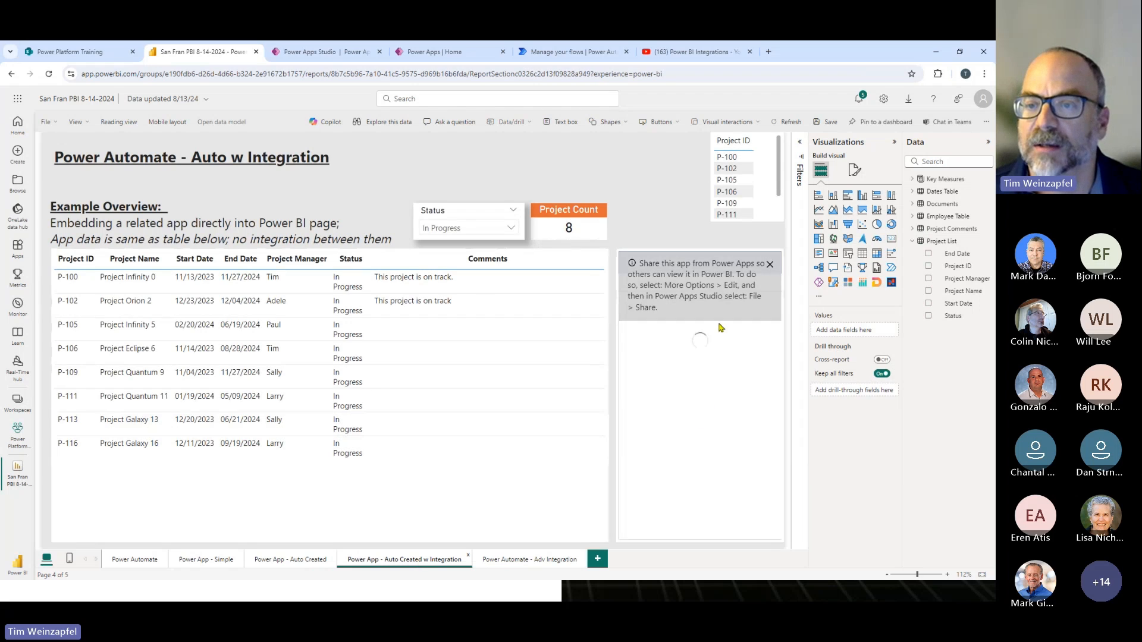
pyautogui.click(769, 268)
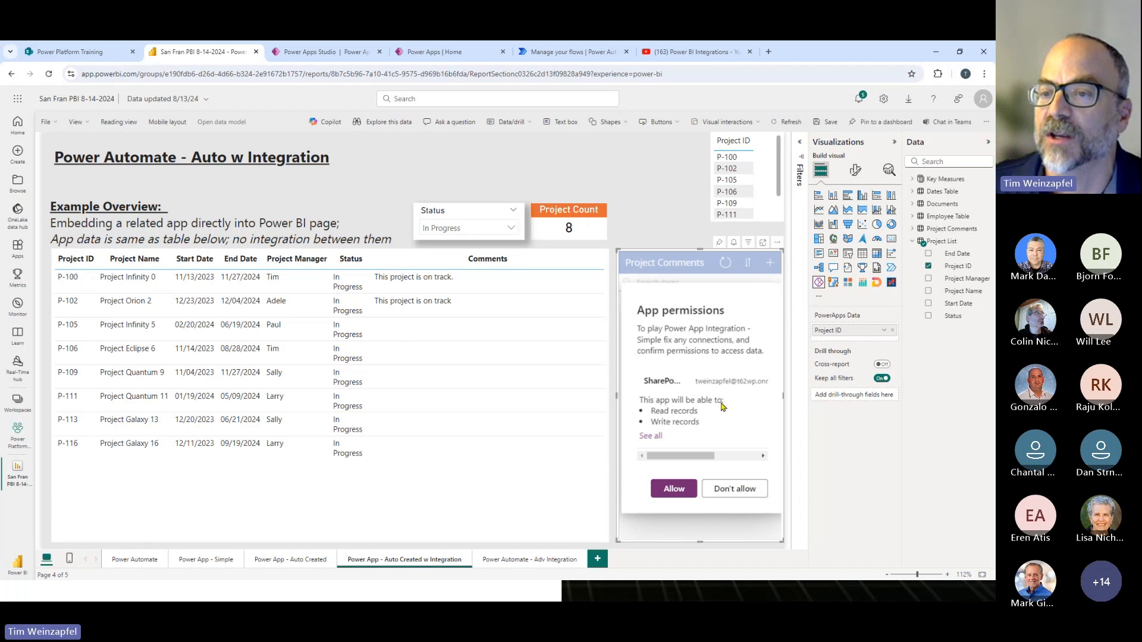
pyautogui.click(683, 495)
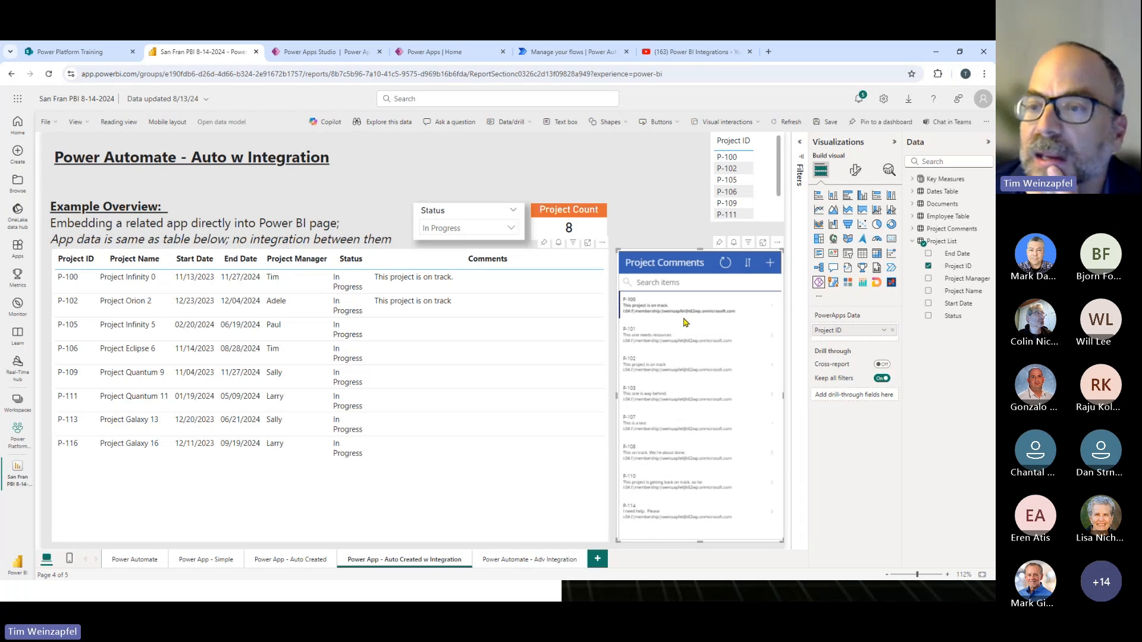
# - Reopen the Power App - Auto Created w Integration page and dismiss the sharing notice over the embedded app
pyautogui.click(293, 561)
pyautogui.click(393, 564)
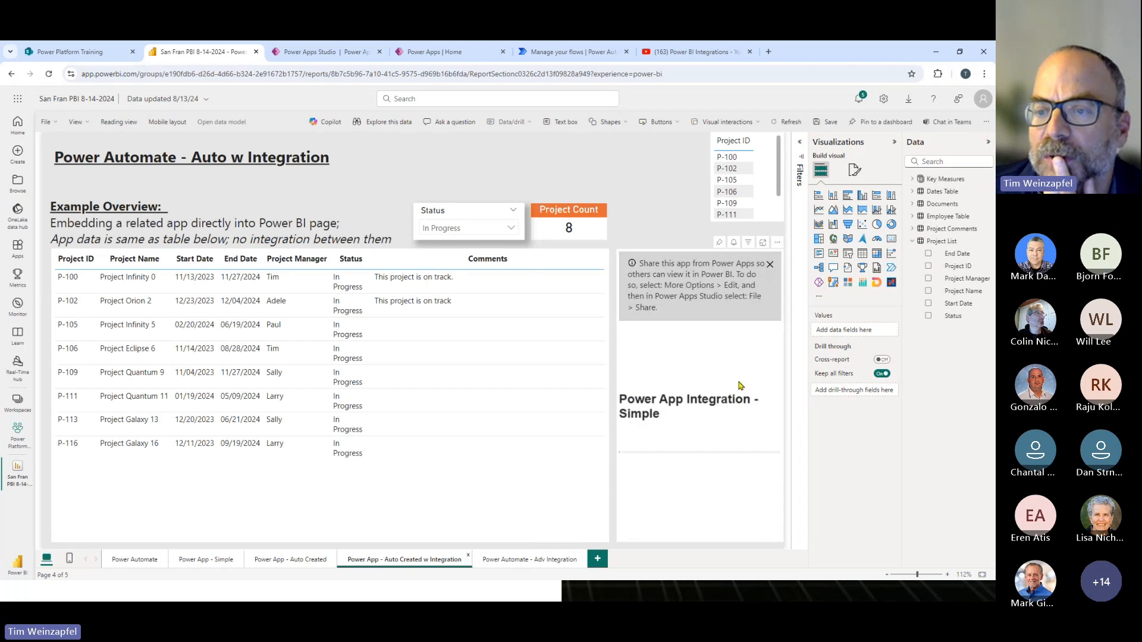
pyautogui.click(770, 264)
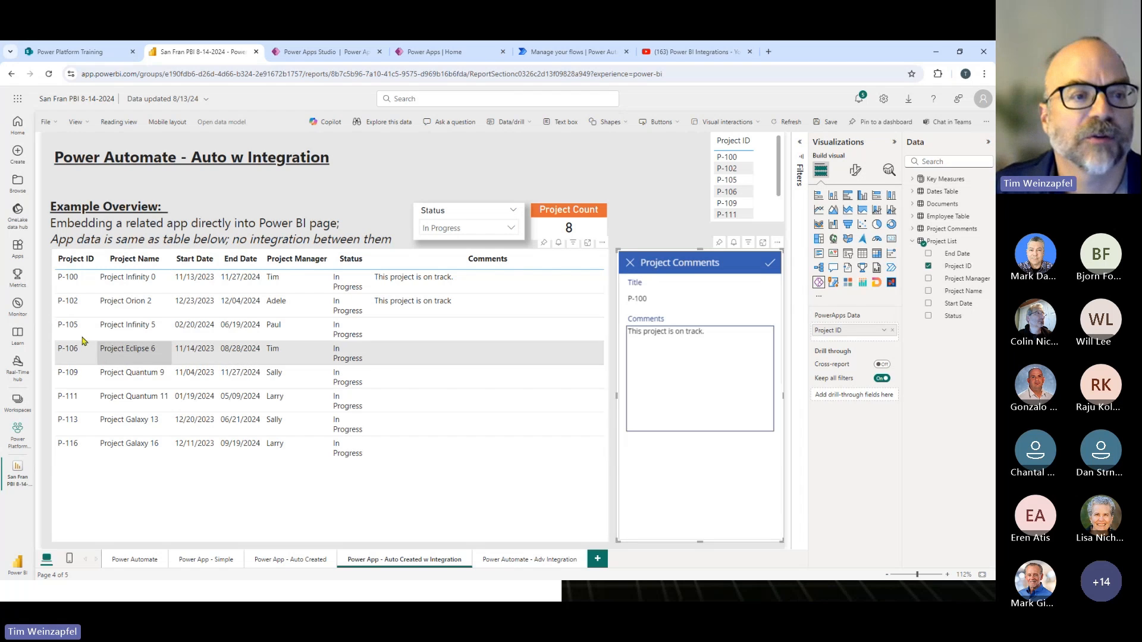
# - Test the embedded form by selecting P-102, and submit the comment "Update" for project P-105
pyautogui.click(104, 310)
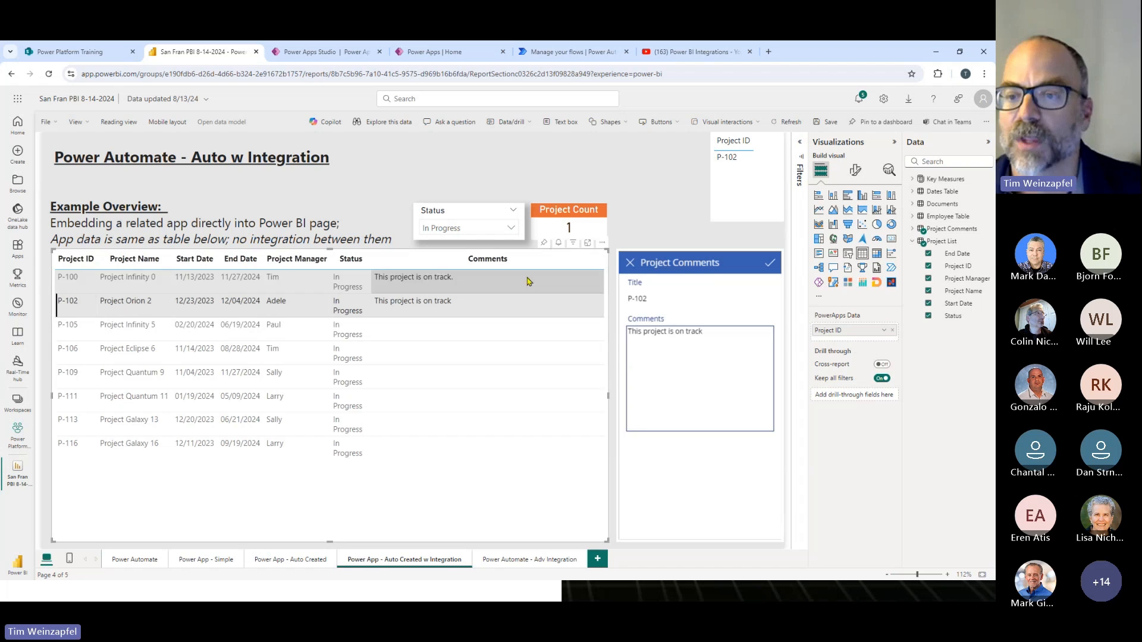
pyautogui.click(122, 332)
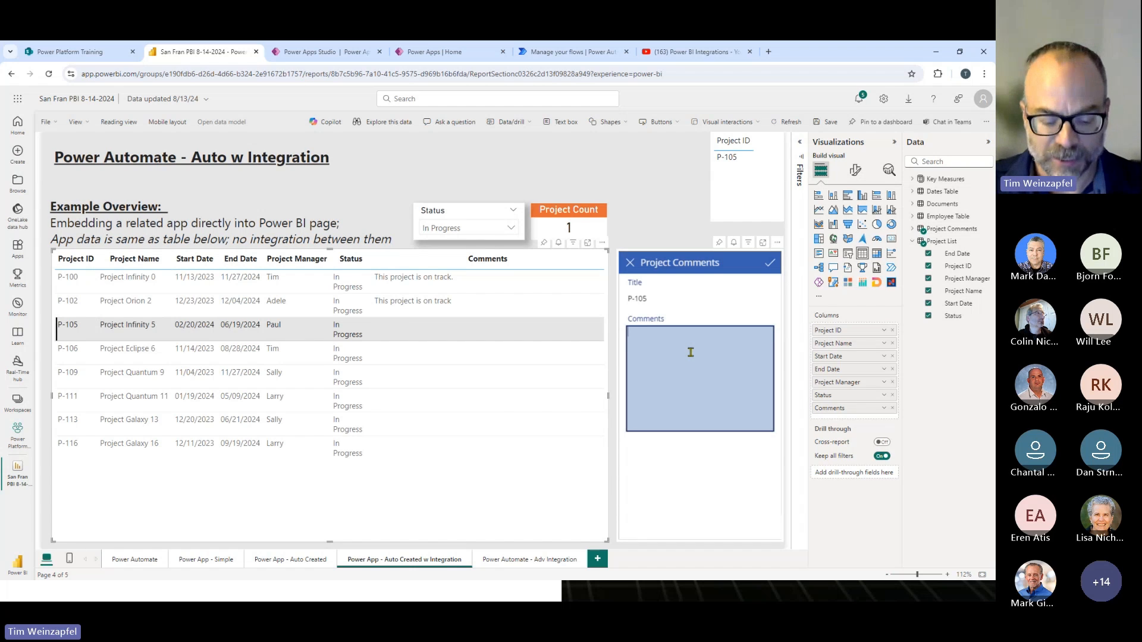
pyautogui.write('pdate')
pyautogui.click(769, 264)
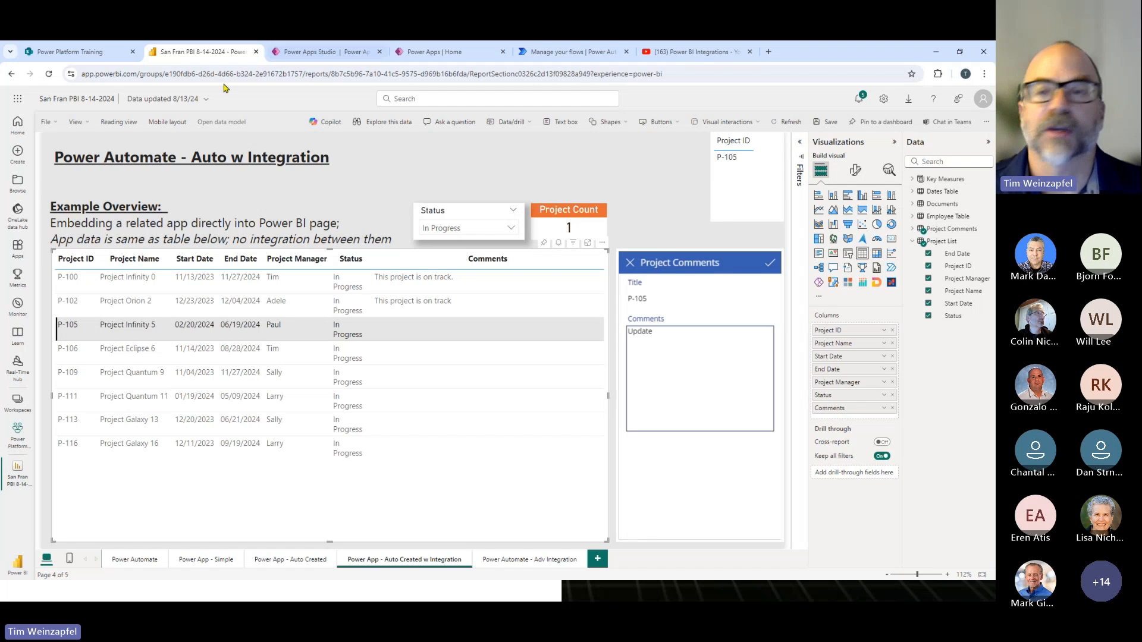
# - Refresh the Project Comments list in SharePoint to check the P-105 entry, and return to the Power BI report
pyautogui.click(60, 57)
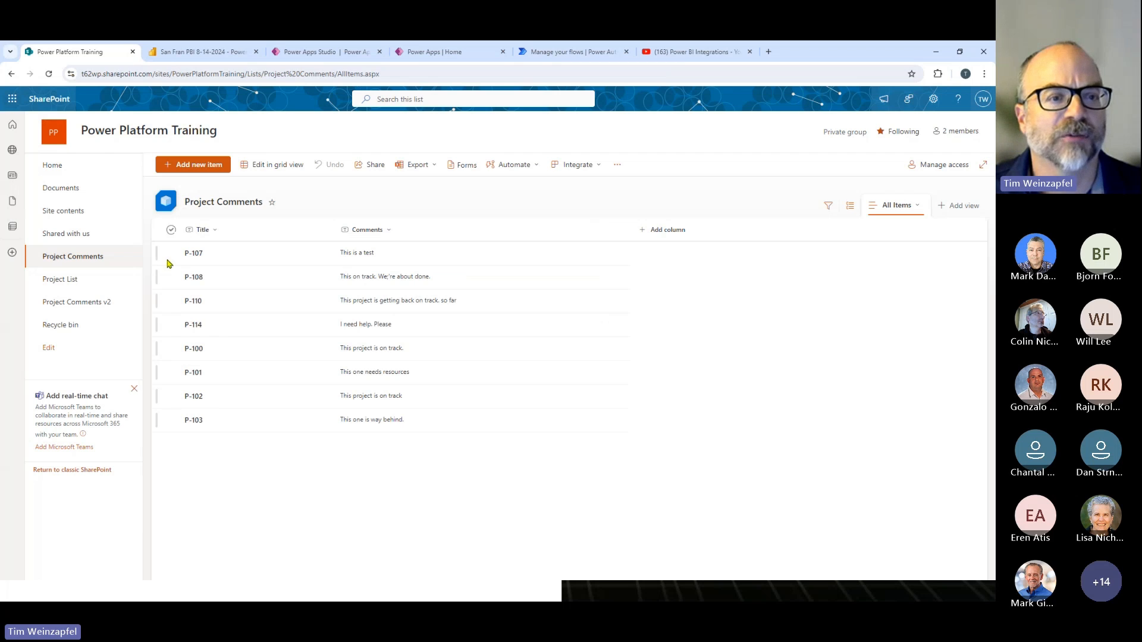
pyautogui.click(49, 74)
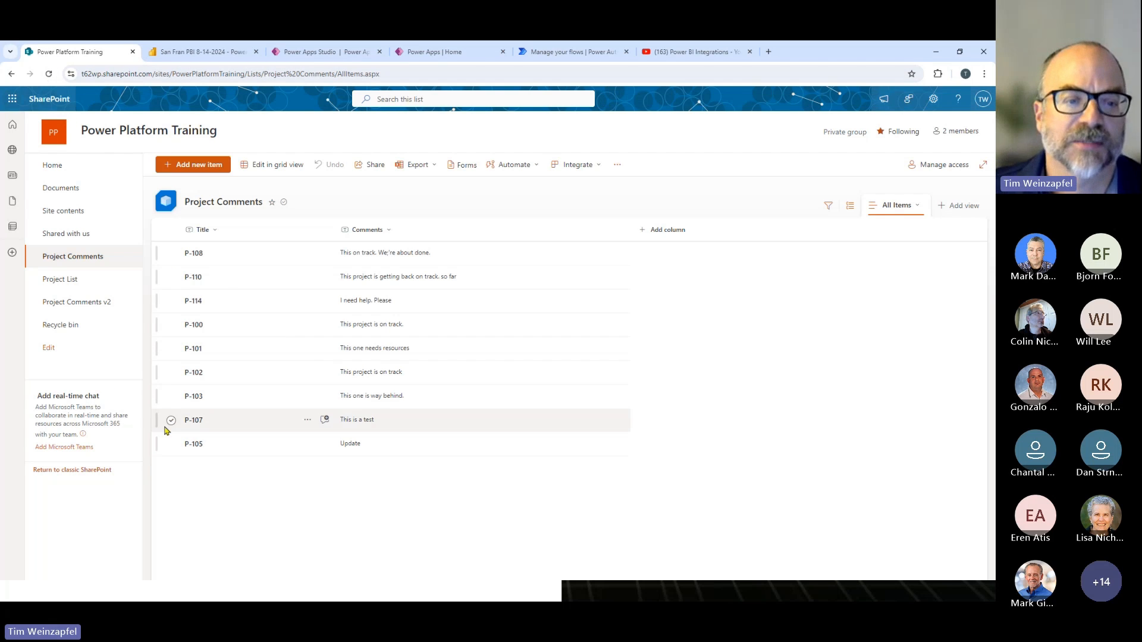
pyautogui.click(207, 54)
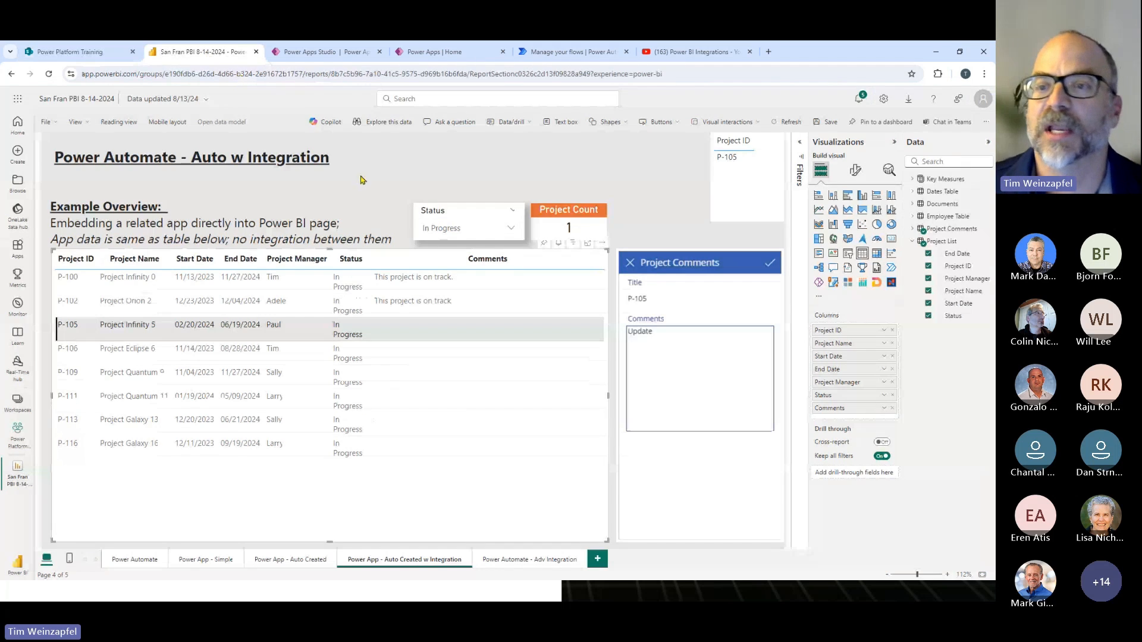